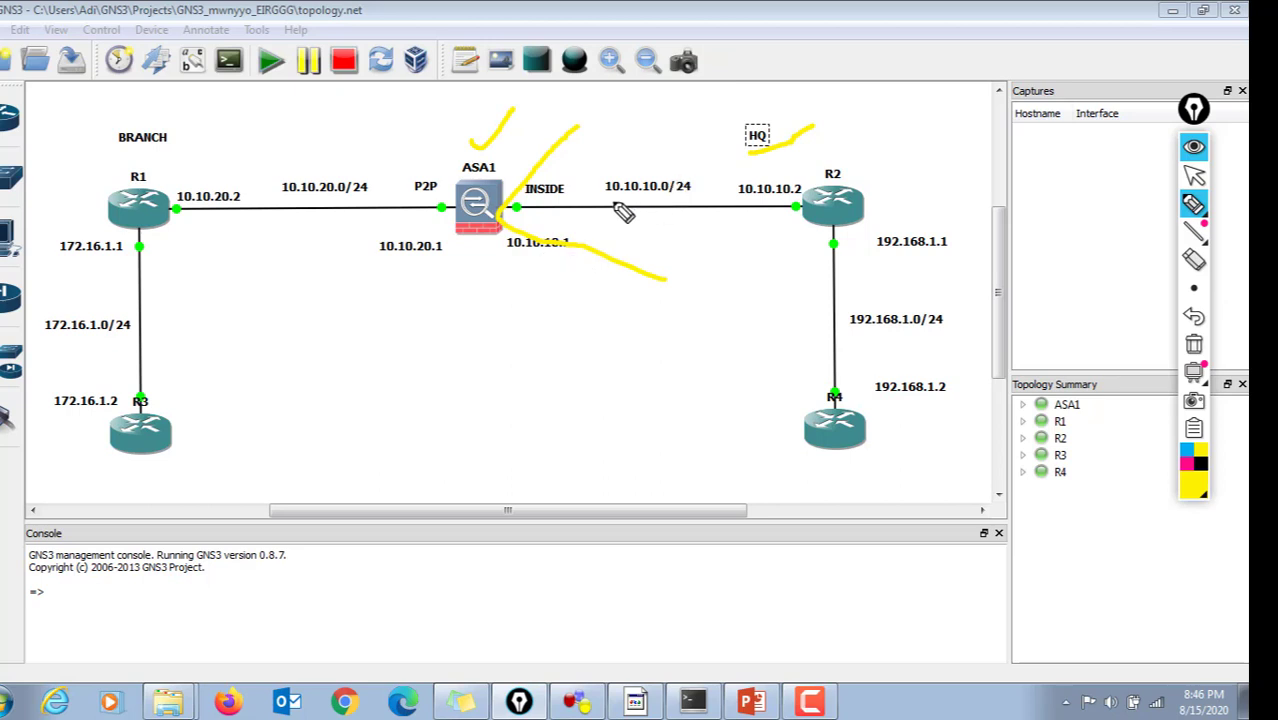
Mark up the ASA1, R2 and branch networks on the topology with yellow pen strokes and clear all the annotations.
drag(620, 210, 693, 203)
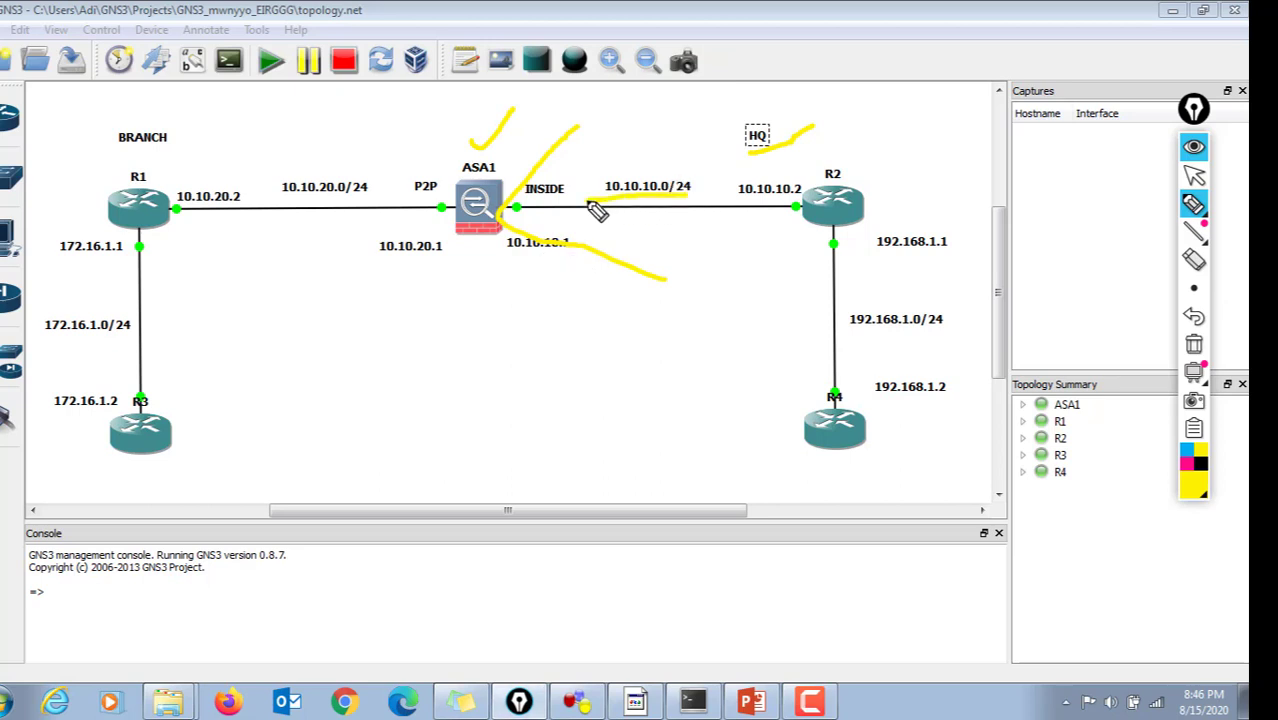
drag(880, 176, 916, 150)
mouse_move(803, 230)
mouse_down()
mouse_move(972, 219)
mouse_move(1000, 375)
mouse_move(975, 515)
mouse_move(807, 513)
mouse_move(772, 274)
mouse_move(790, 234)
mouse_move(829, 227)
mouse_up()
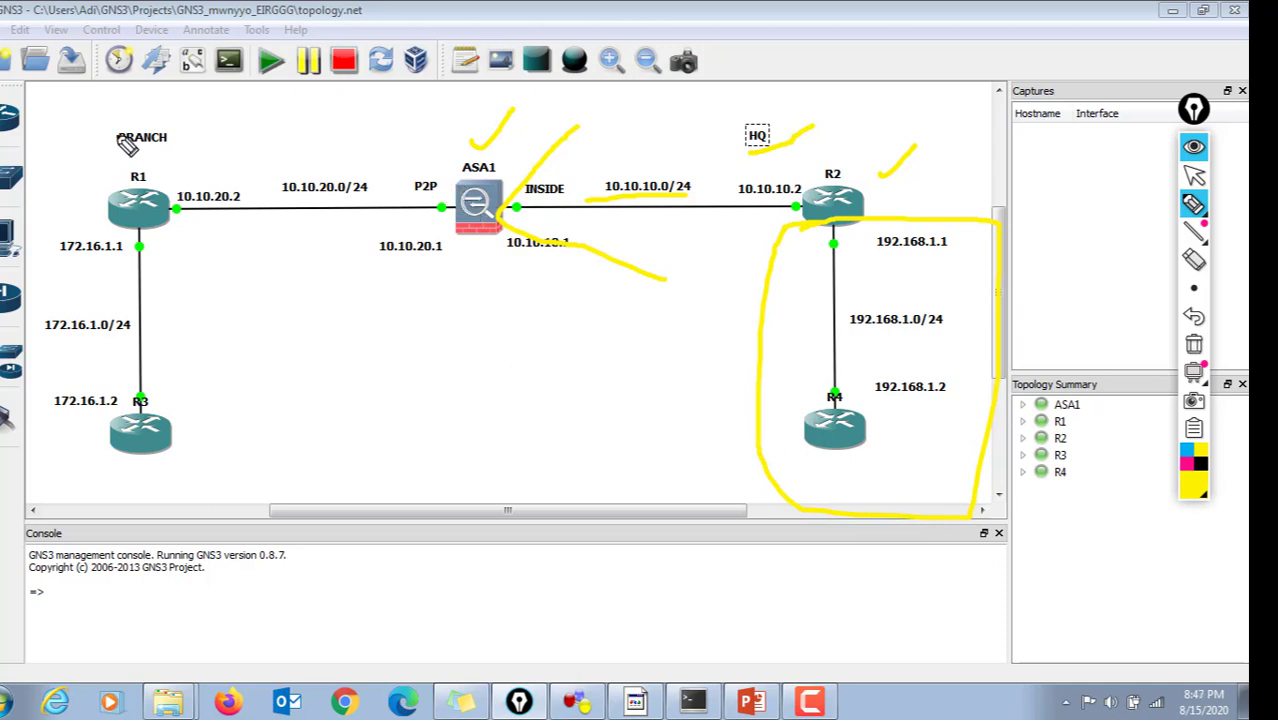
drag(116, 148, 171, 149)
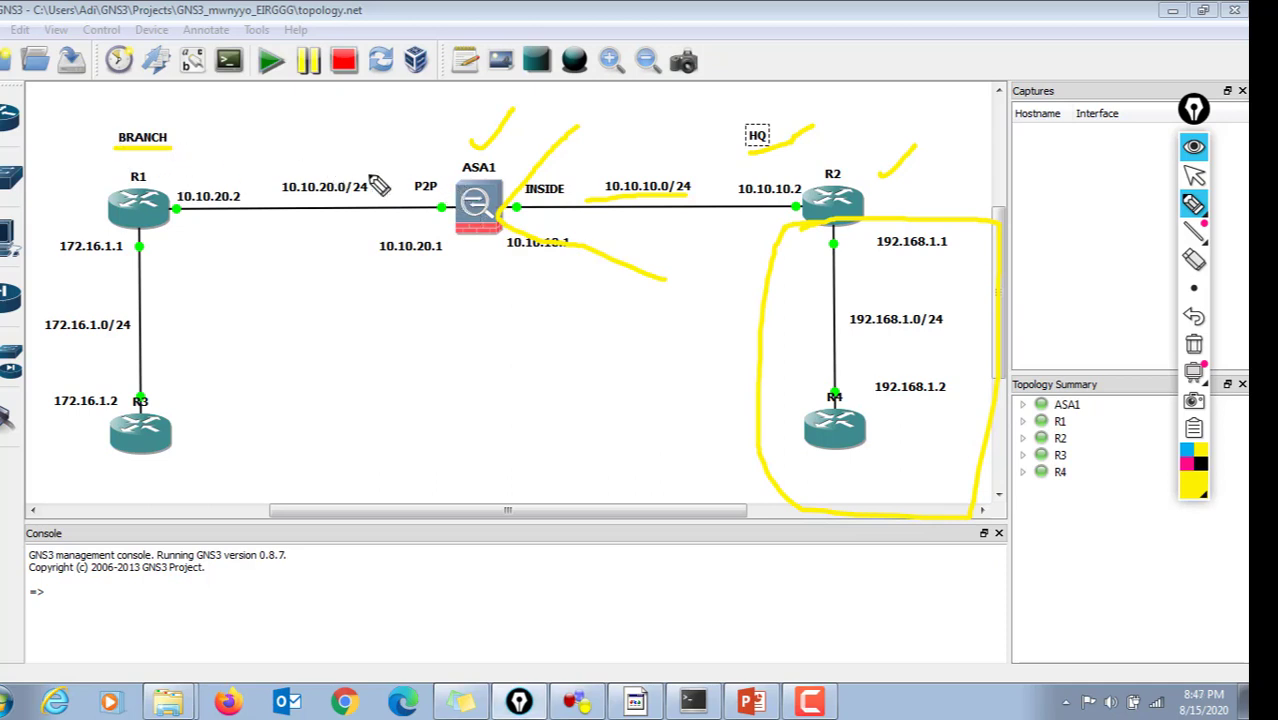
mouse_move(429, 168)
mouse_down()
mouse_move(455, 200)
mouse_move(441, 262)
mouse_up()
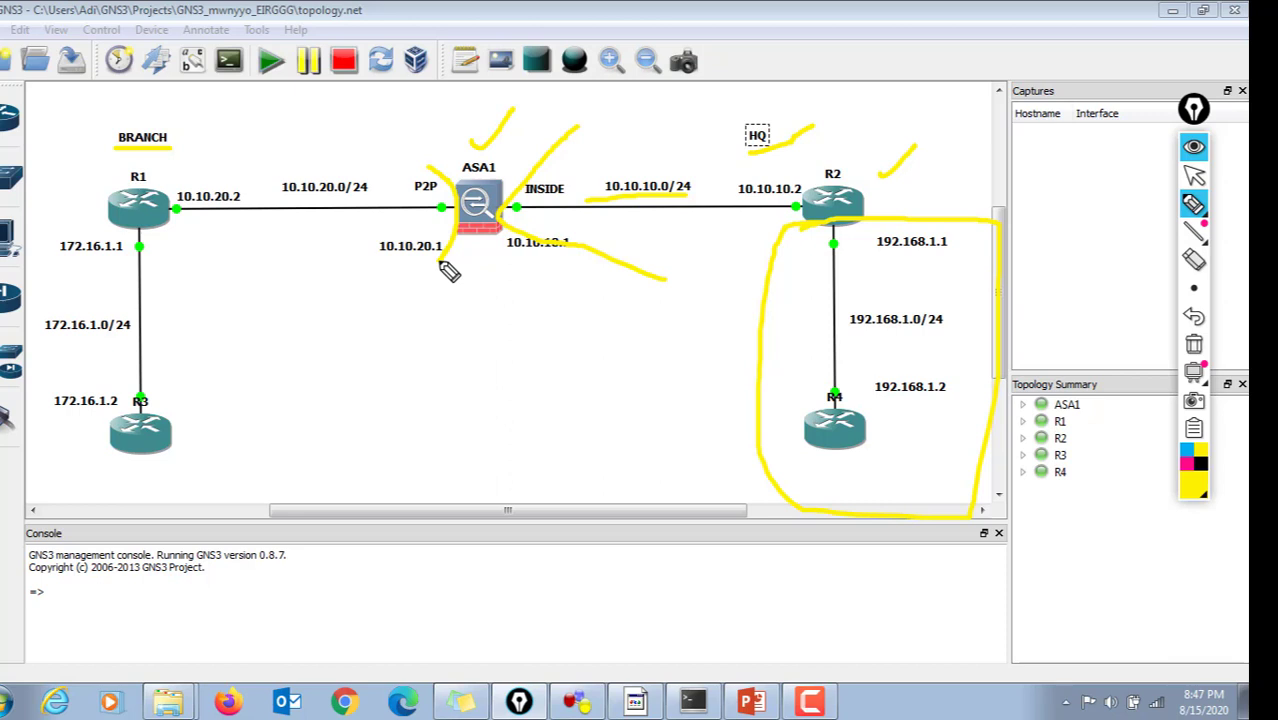
mouse_move(445, 267)
mouse_down()
mouse_move(185, 254)
mouse_move(172, 175)
mouse_move(366, 148)
mouse_move(446, 190)
mouse_up()
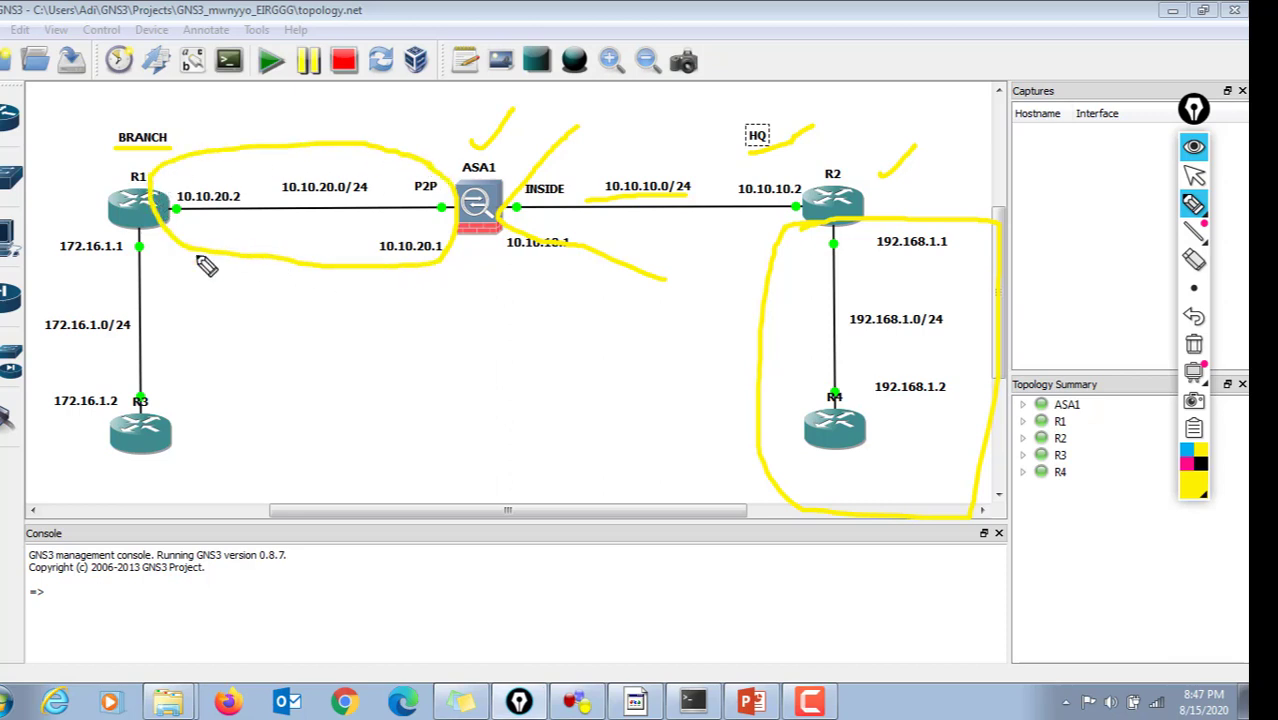
drag(34, 225, 138, 228)
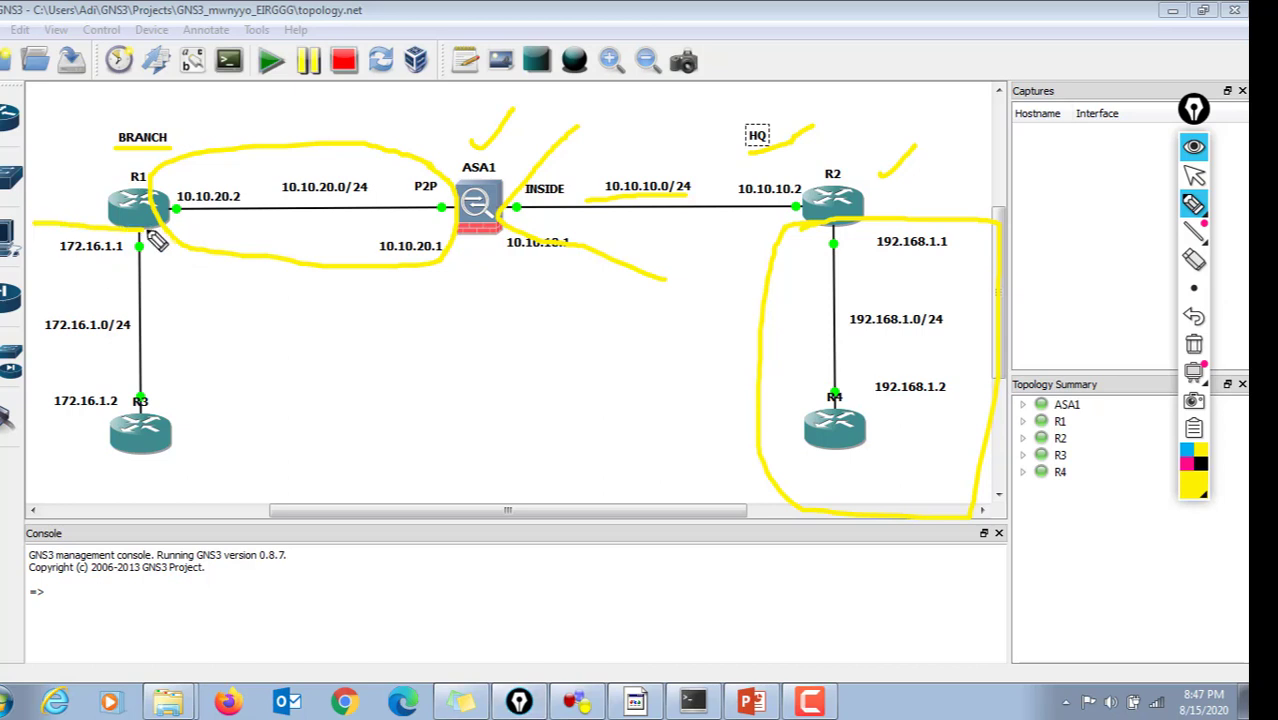
mouse_move(161, 336)
mouse_down()
mouse_move(162, 352)
mouse_move(190, 354)
mouse_up()
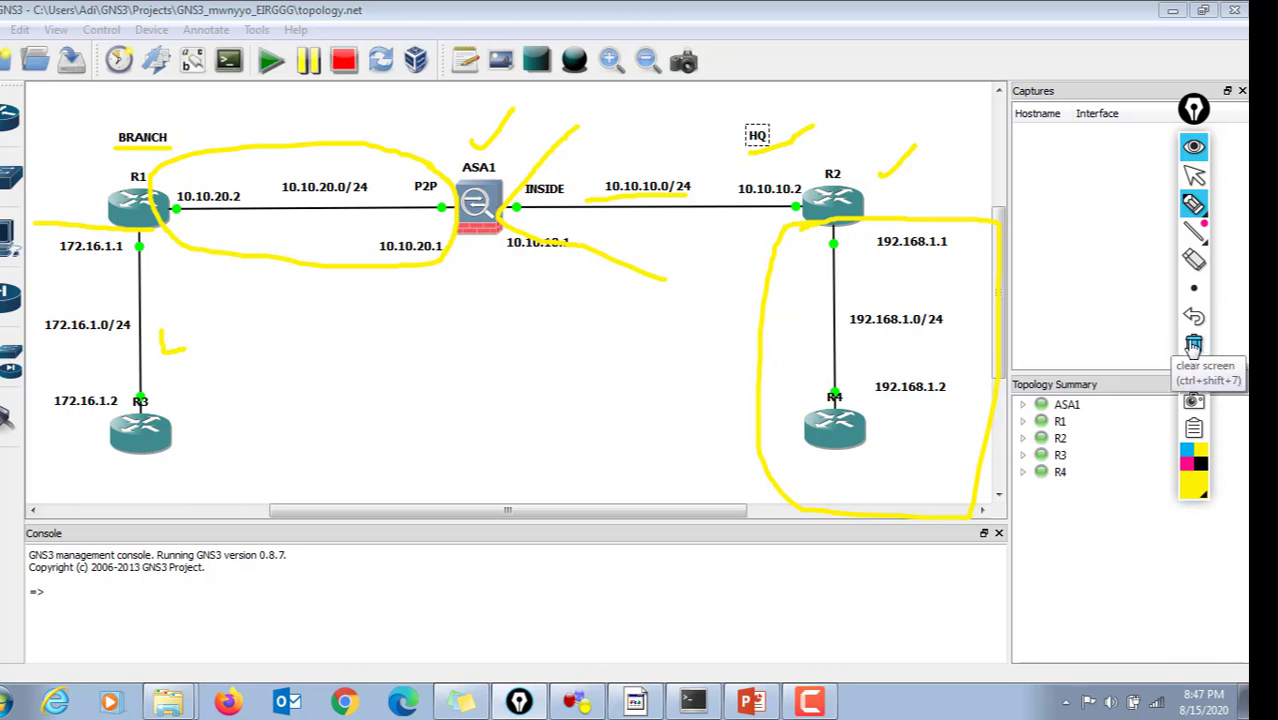
click(1193, 345)
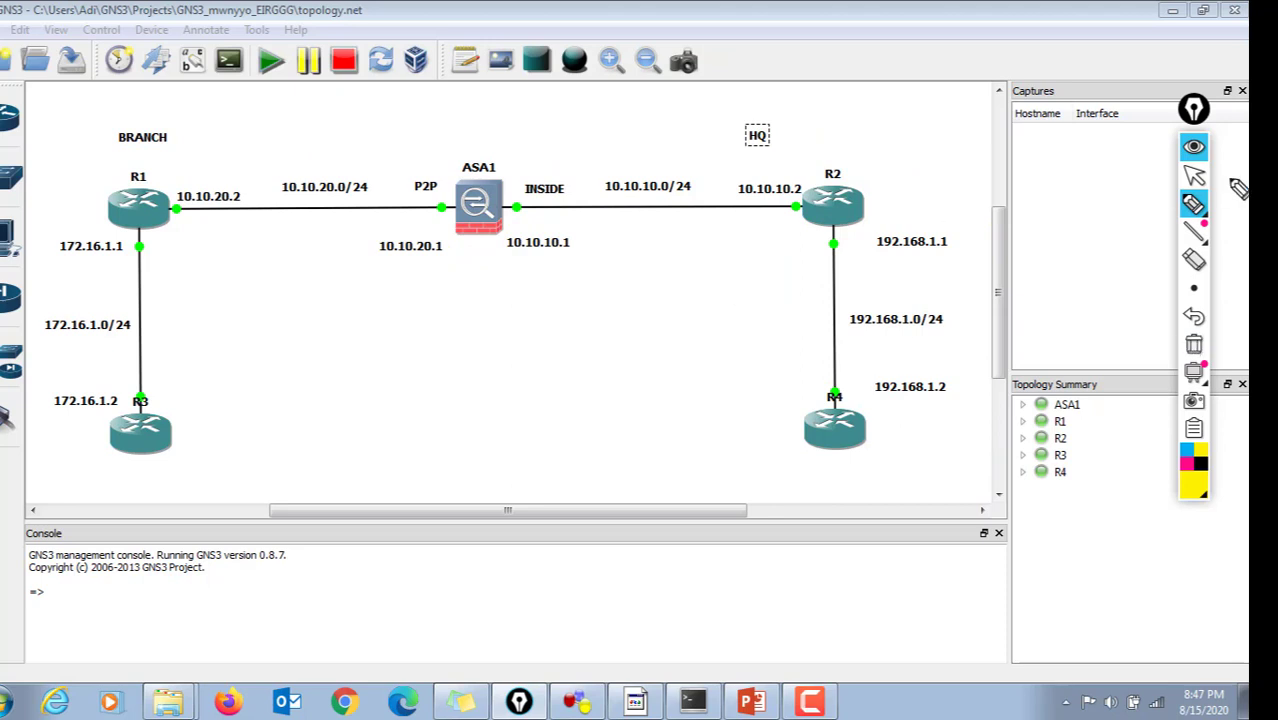
Show the interface labels on the topology and switch to the ASA1 console in SuperPuTTY.
click(1196, 175)
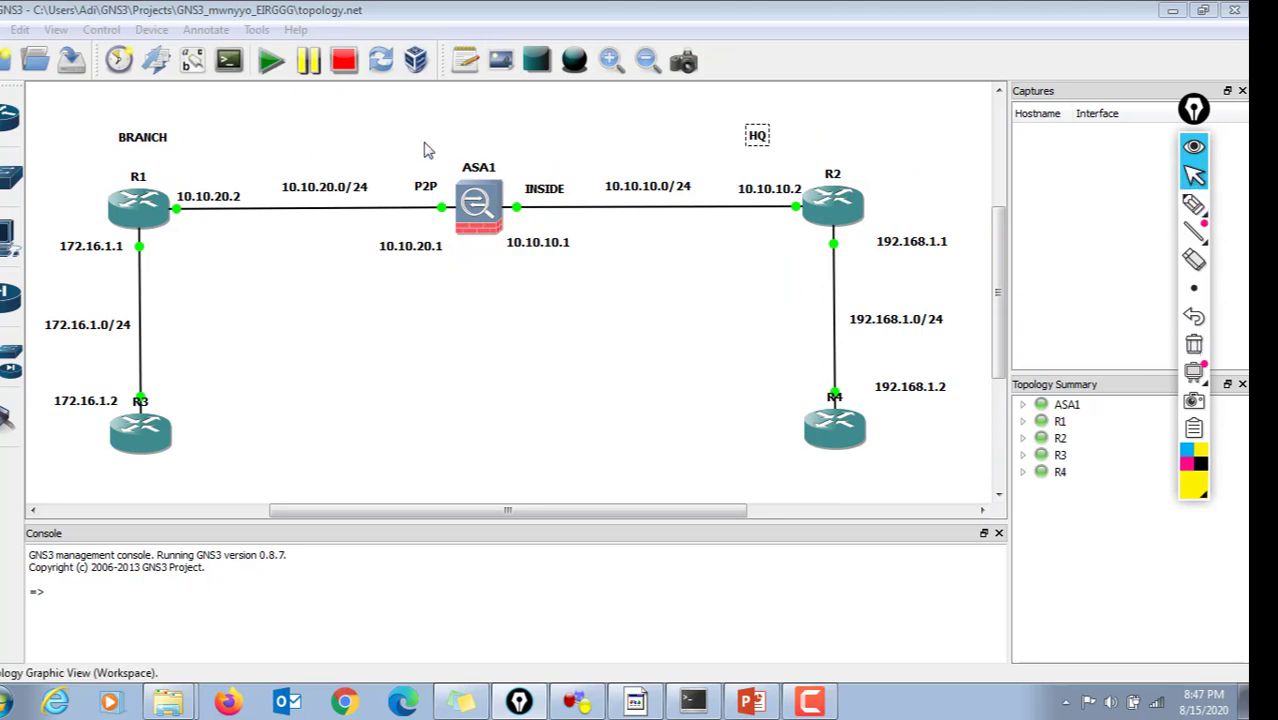
click(188, 64)
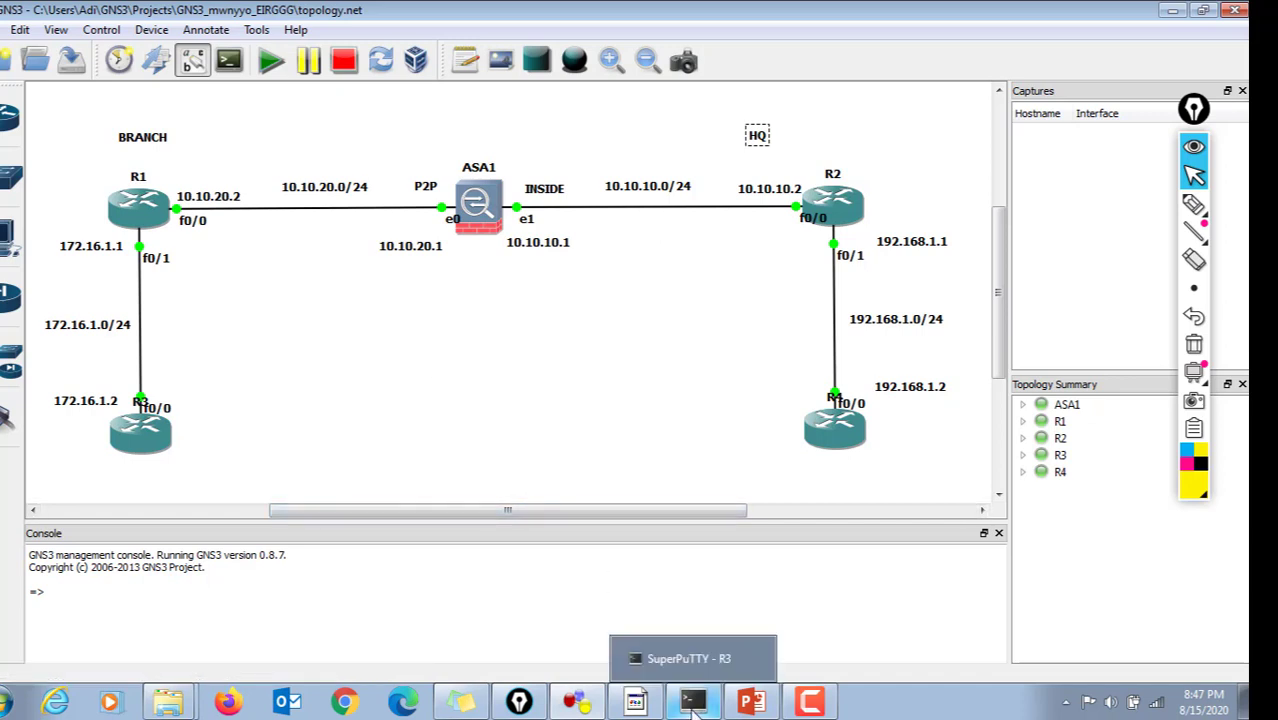
click(695, 705)
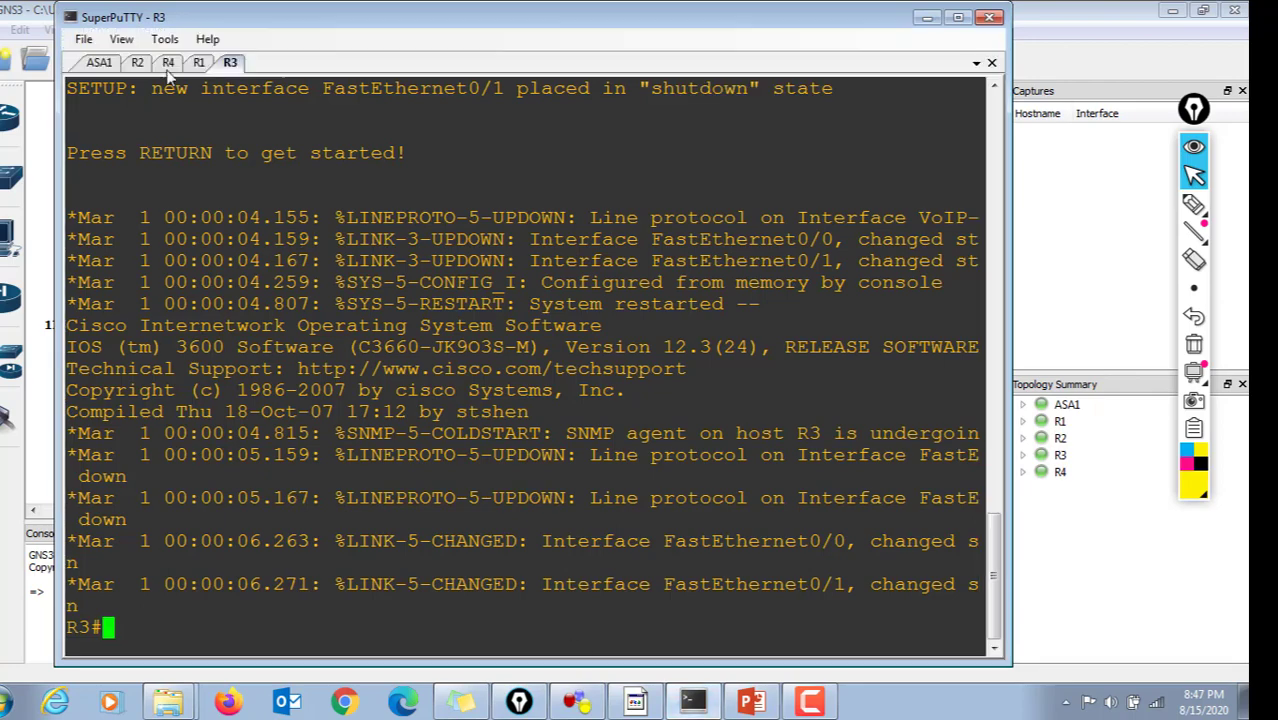
click(99, 63)
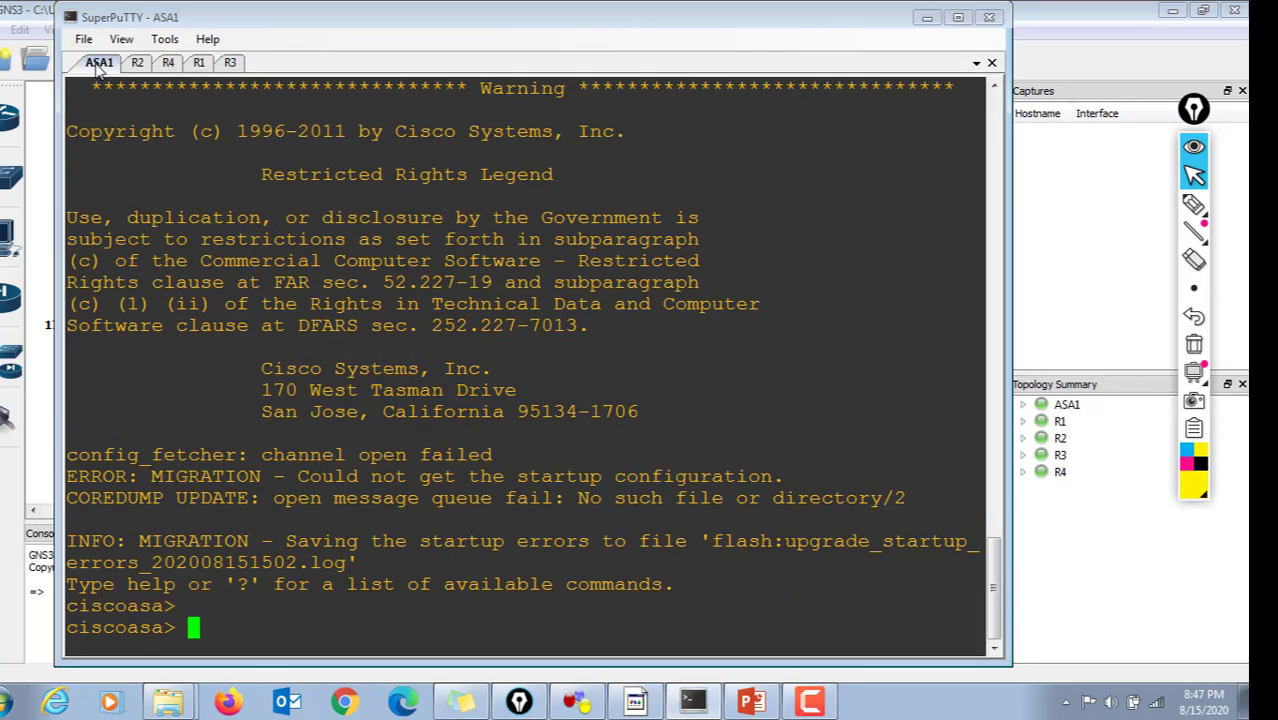
Enter privileged mode with a blank password, start terminal configuration with config t, and skip the anonymous error reporting question.
text(en)
key(Return)
key(Return)
key(Return)
key(Return)
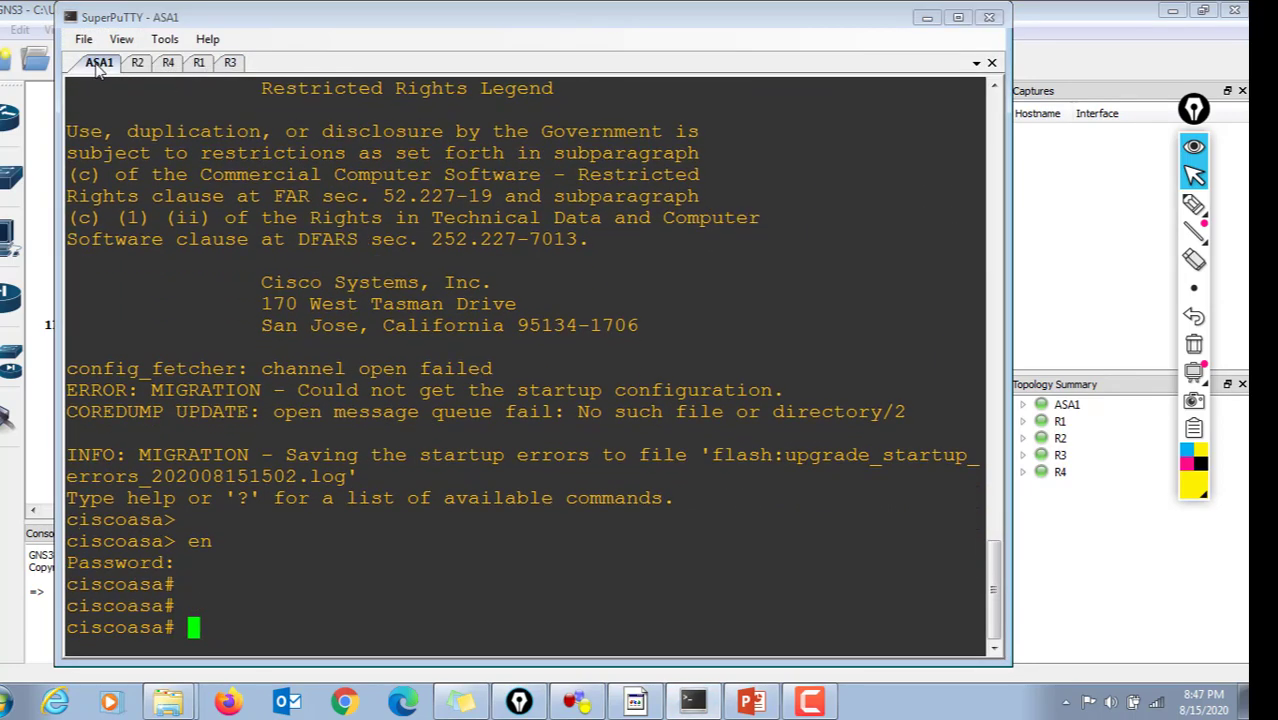
text(confi )
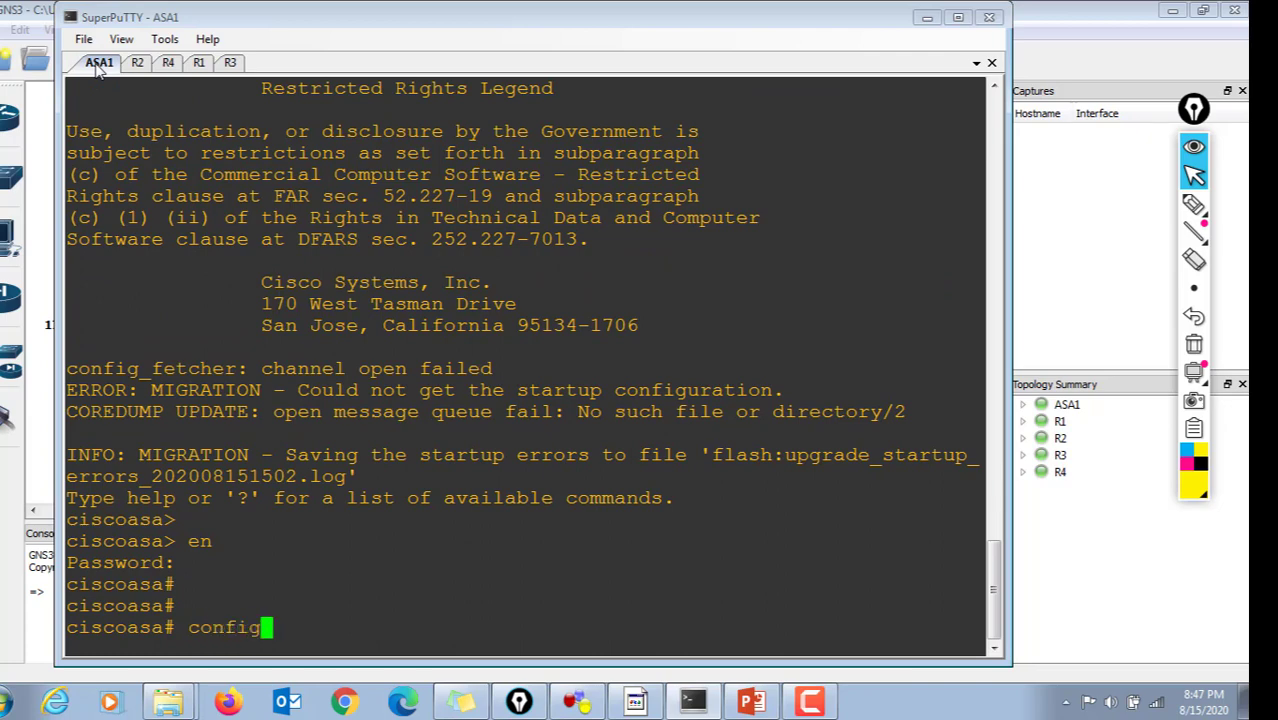
text( t)
key(Return)
key(Return)
key(Return)
key(Return)
key(Return)
Enter configuration of interface gigabitEthernet 0 and name it p2p with nameif.
text(i)
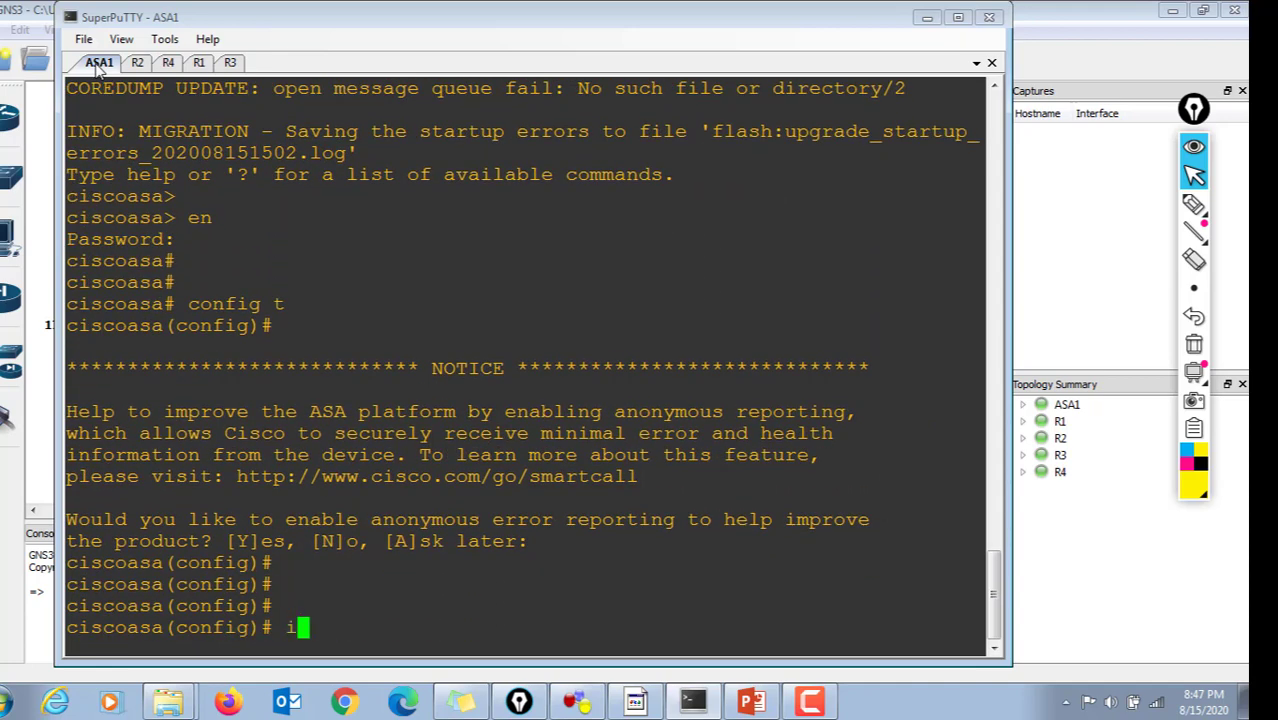
text(nt gi)
key(Tab)
text(0)
key(Return)
text(na)
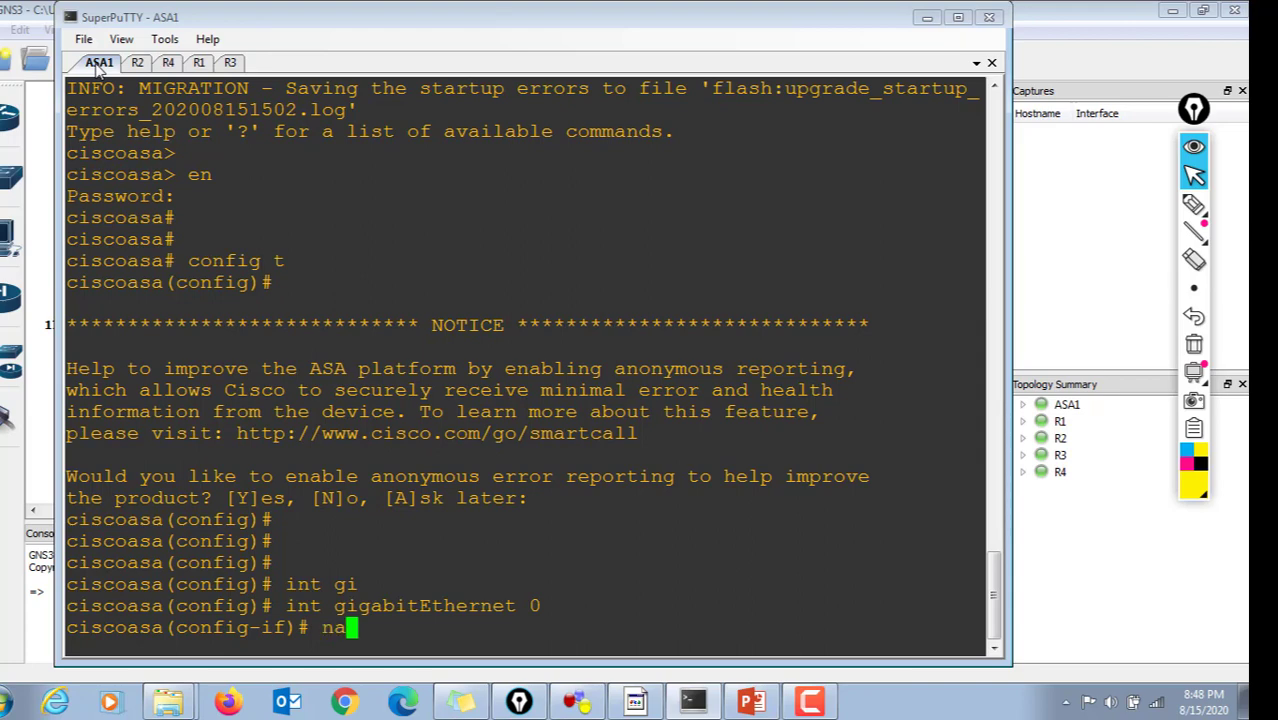
text(meif )
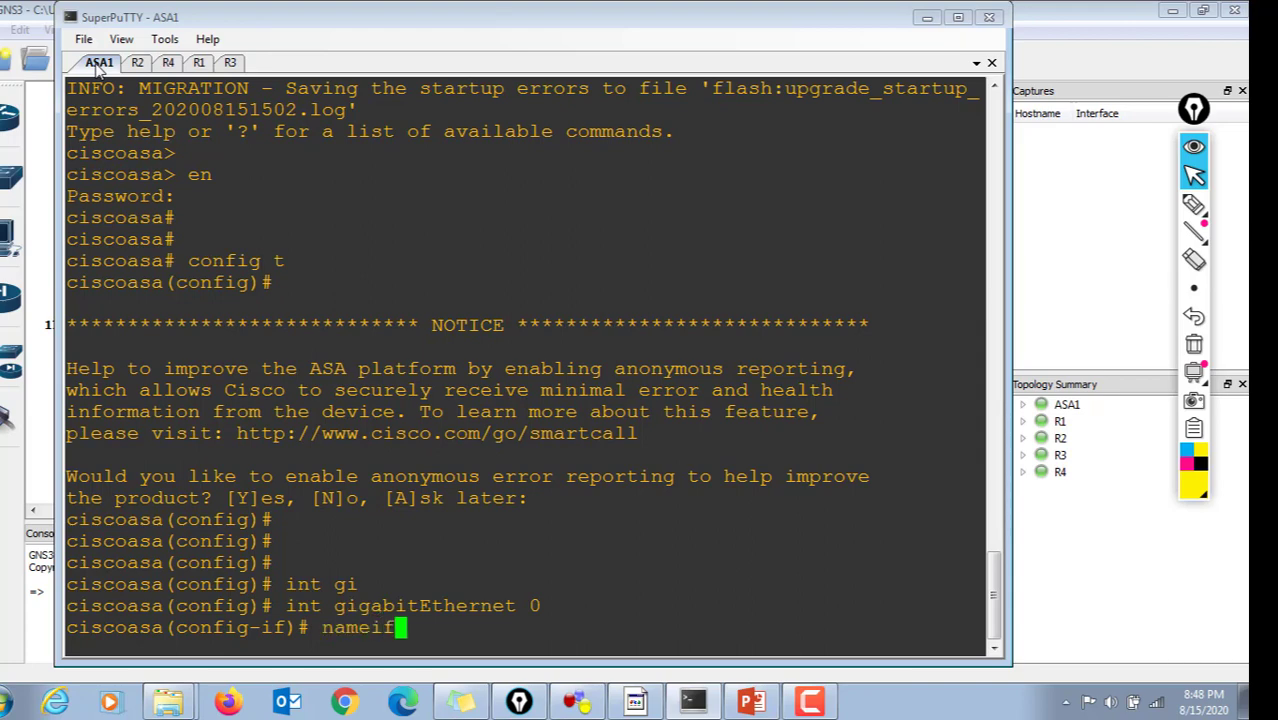
text(p2p)
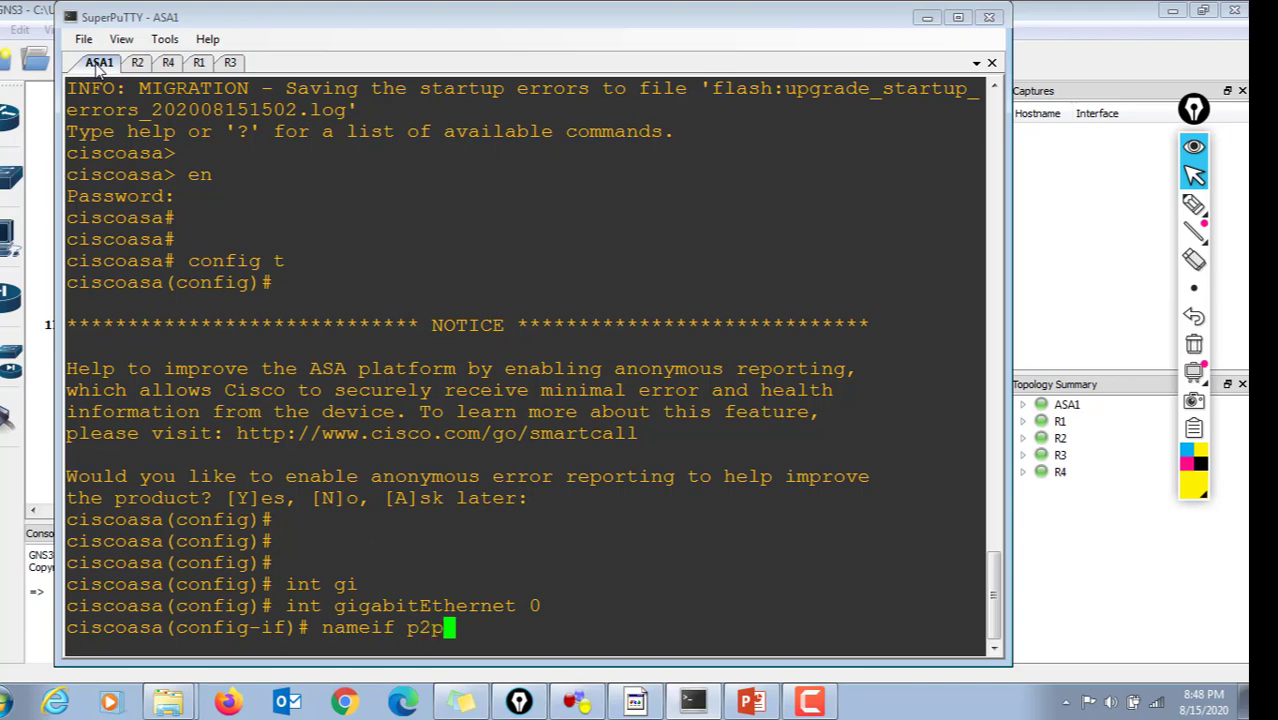
key(Return)
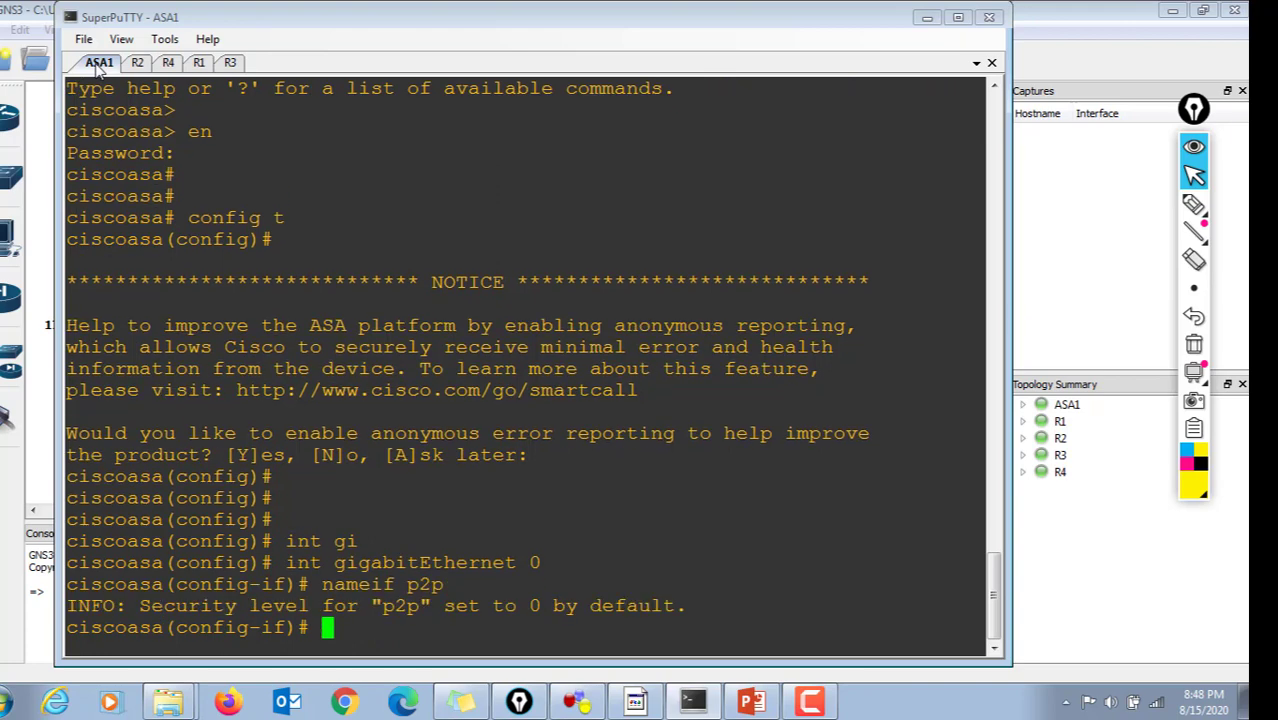
Set the security level of the p2p interface to 50.
text(sec)
key(Tab)
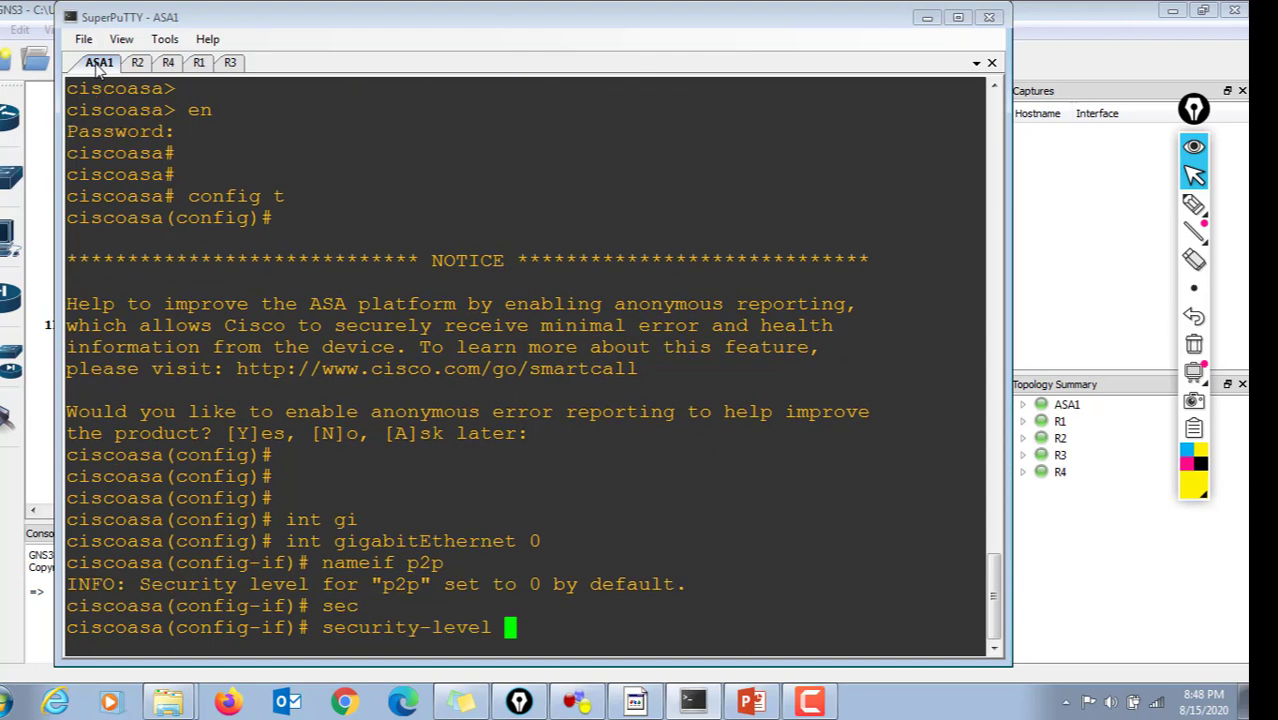
text(50)
key(Return)
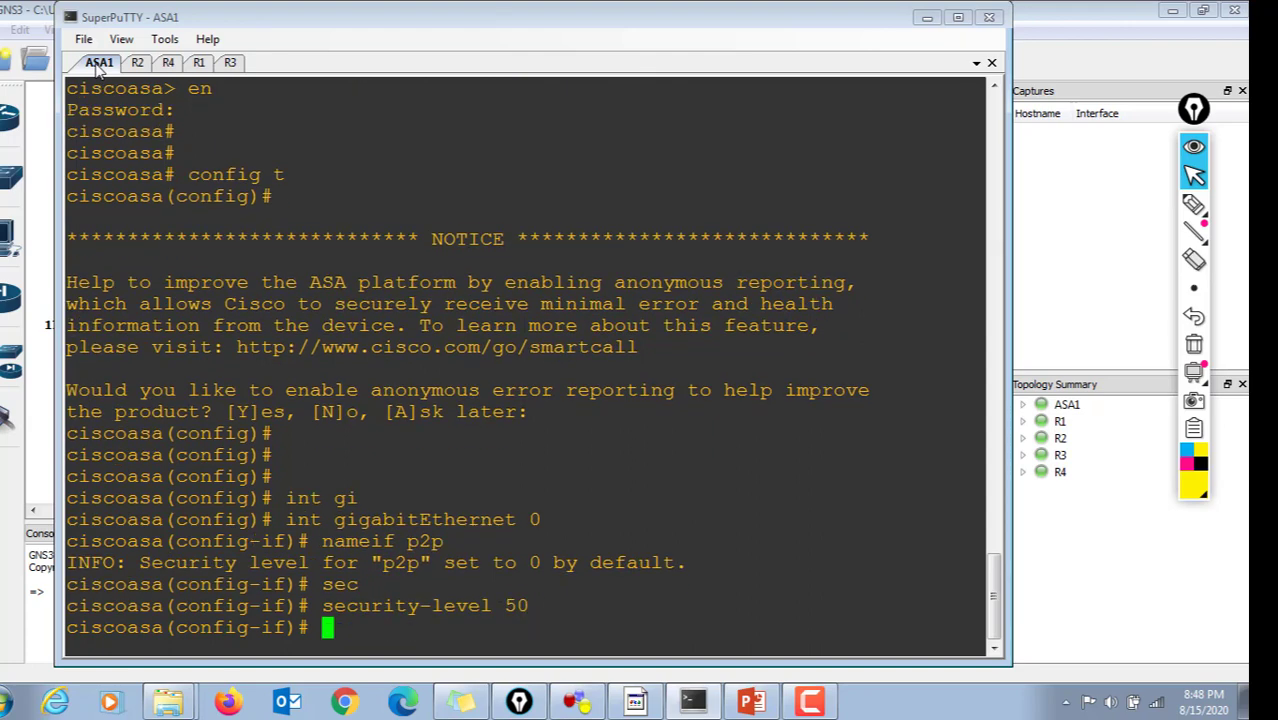
Assign IP address 10.10.20.1 with mask 255.255.255.0 to the p2p interface.
text(ip add)
key(Tab)
text(10)
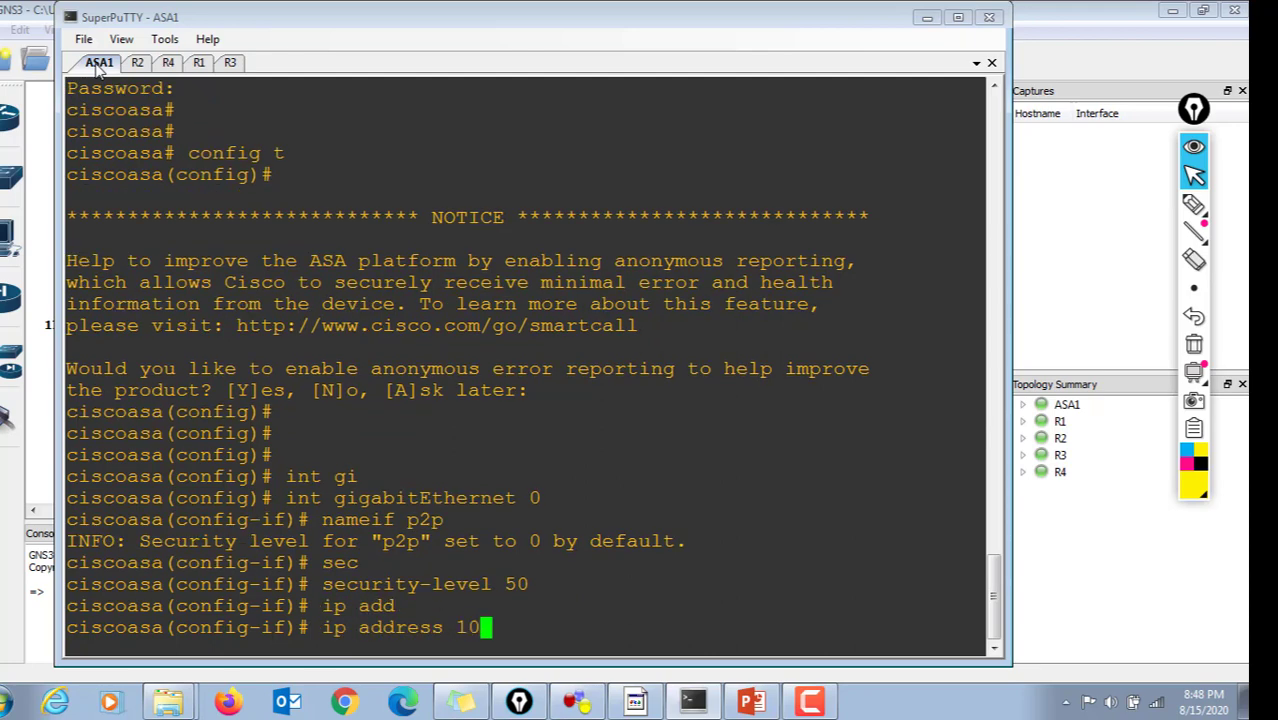
text(.10.20.)
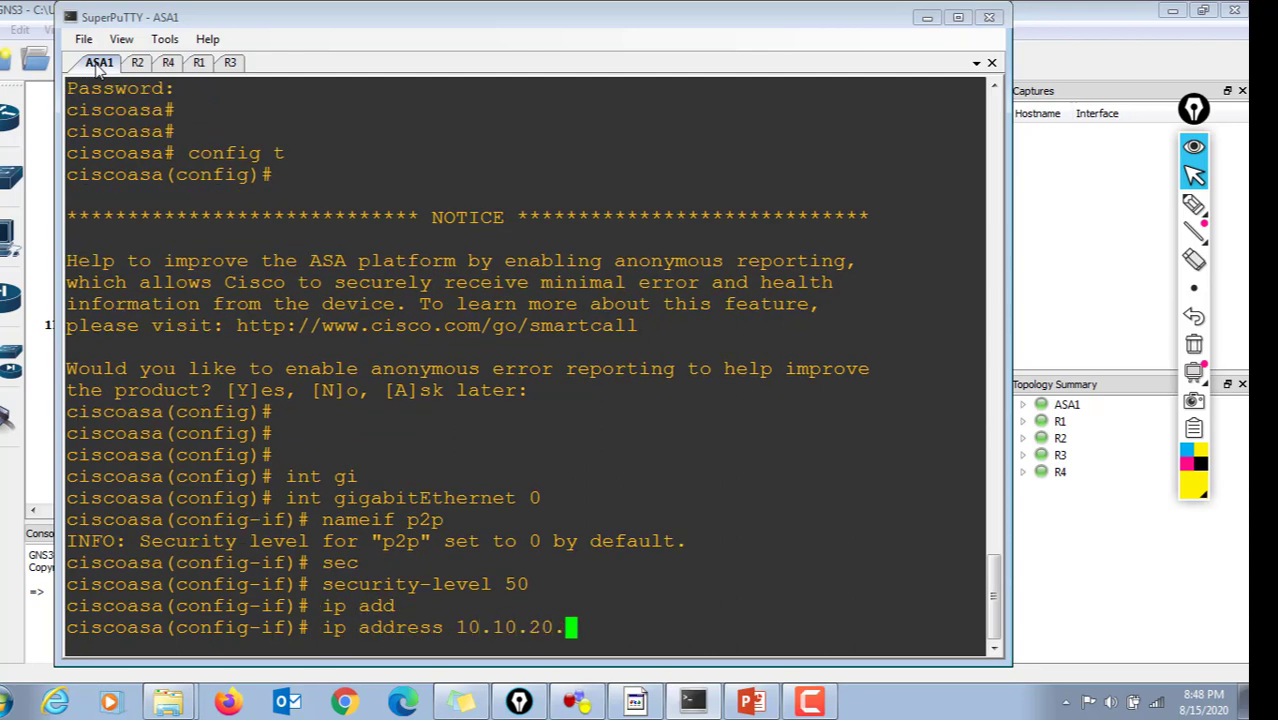
text(1 255.)
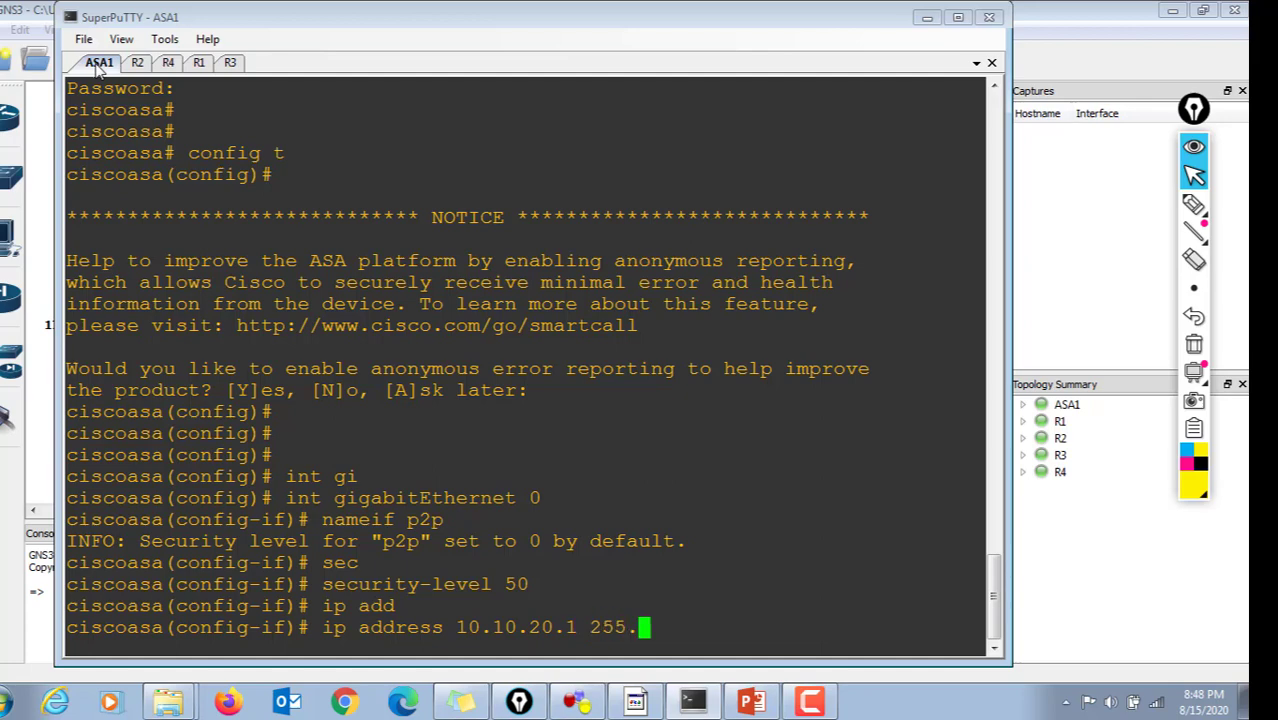
text(255.255.0)
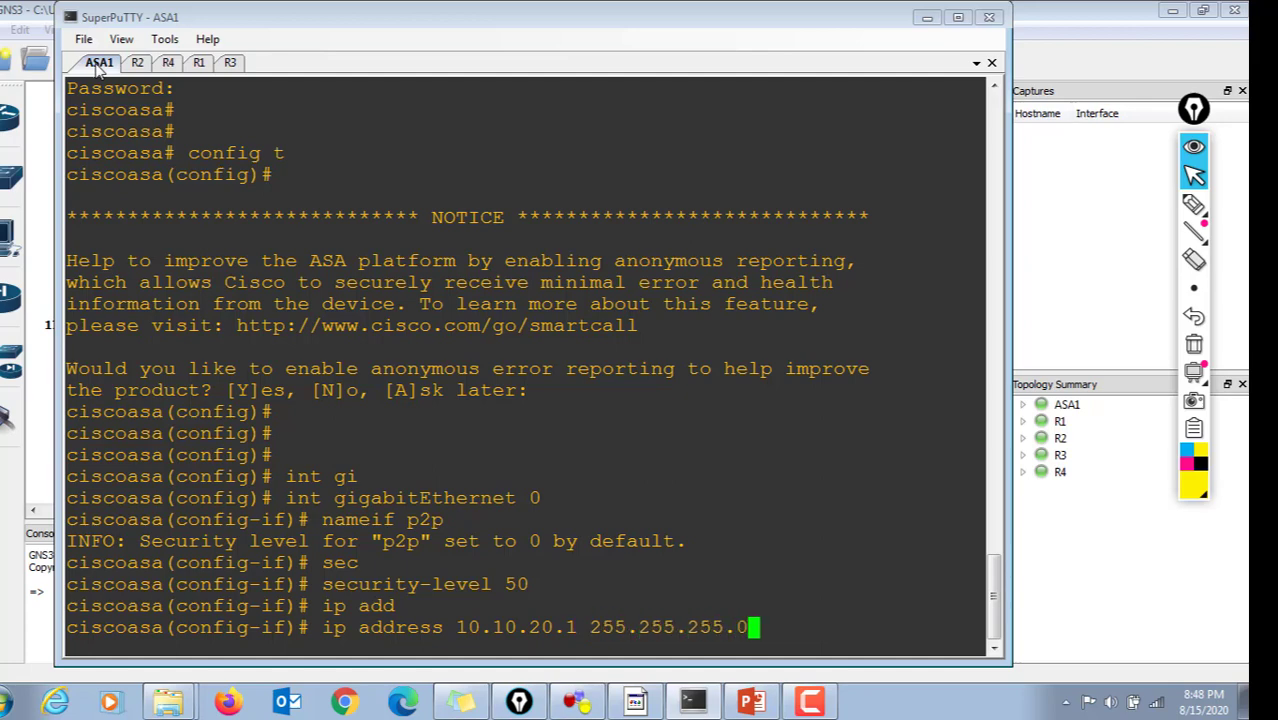
key(Return)
Enable the p2p interface with no shut and exit to global configuration mode.
text(no shut)
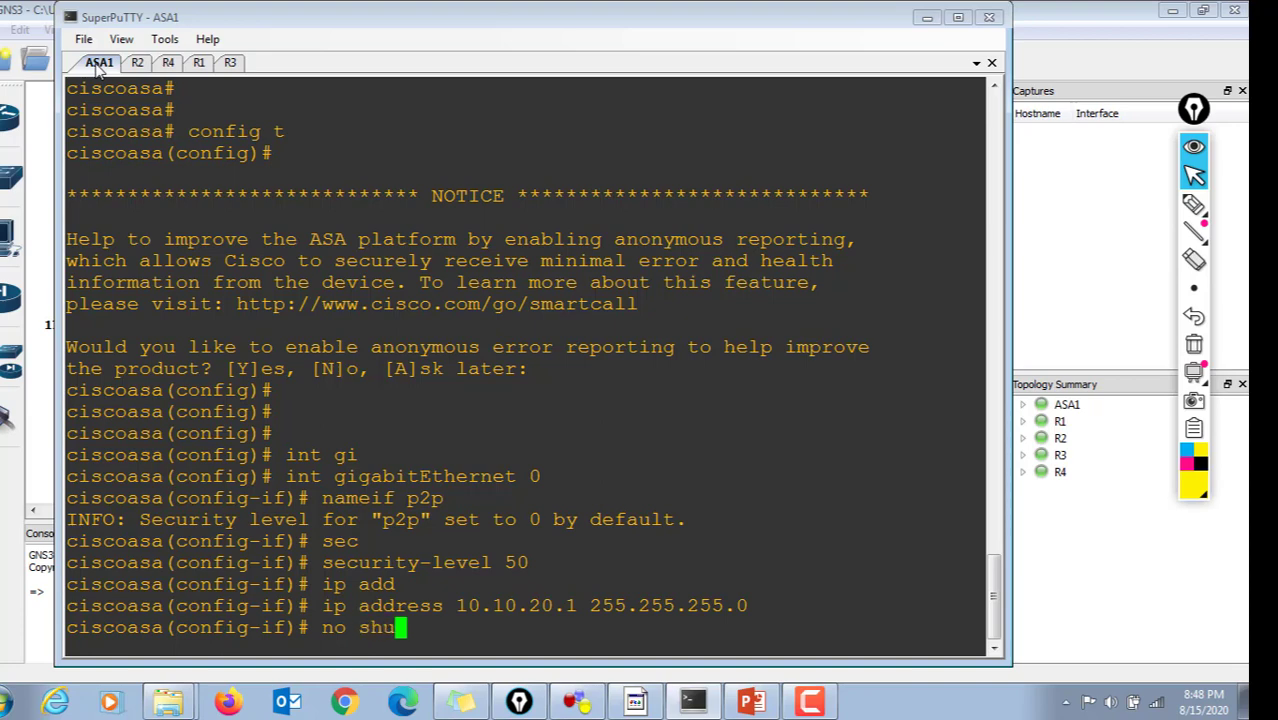
key(Return)
key(Return)
text(exit)
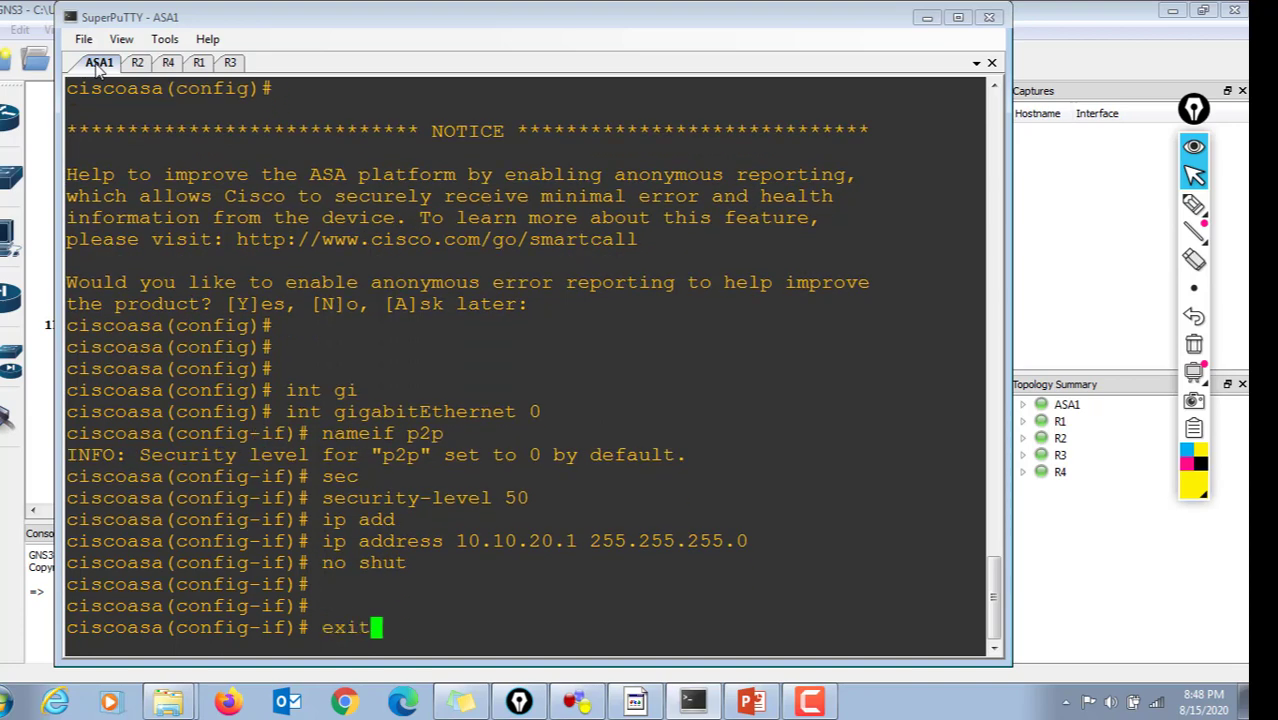
key(Return)
key(Return)
key(Return)
key(Return)
Enter configuration of interface gigabitEthernet 1 and name it inside with nameif.
text(int gi)
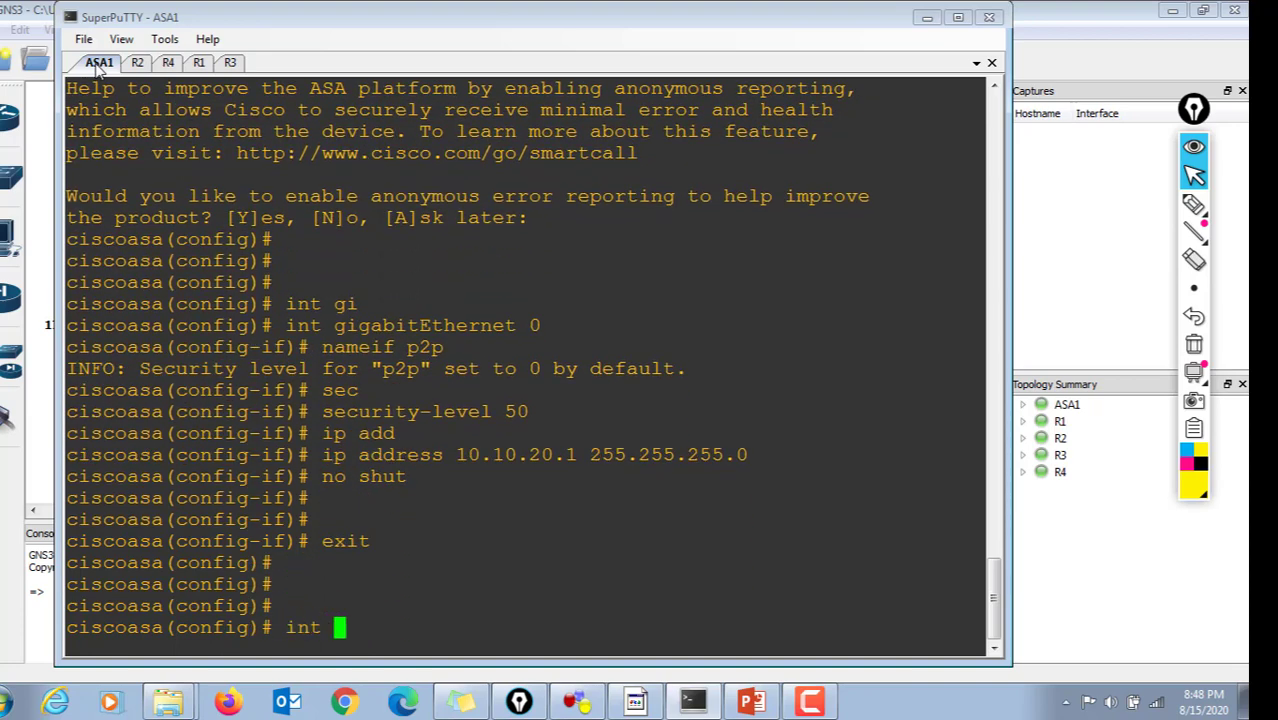
key(Tab)
text(1)
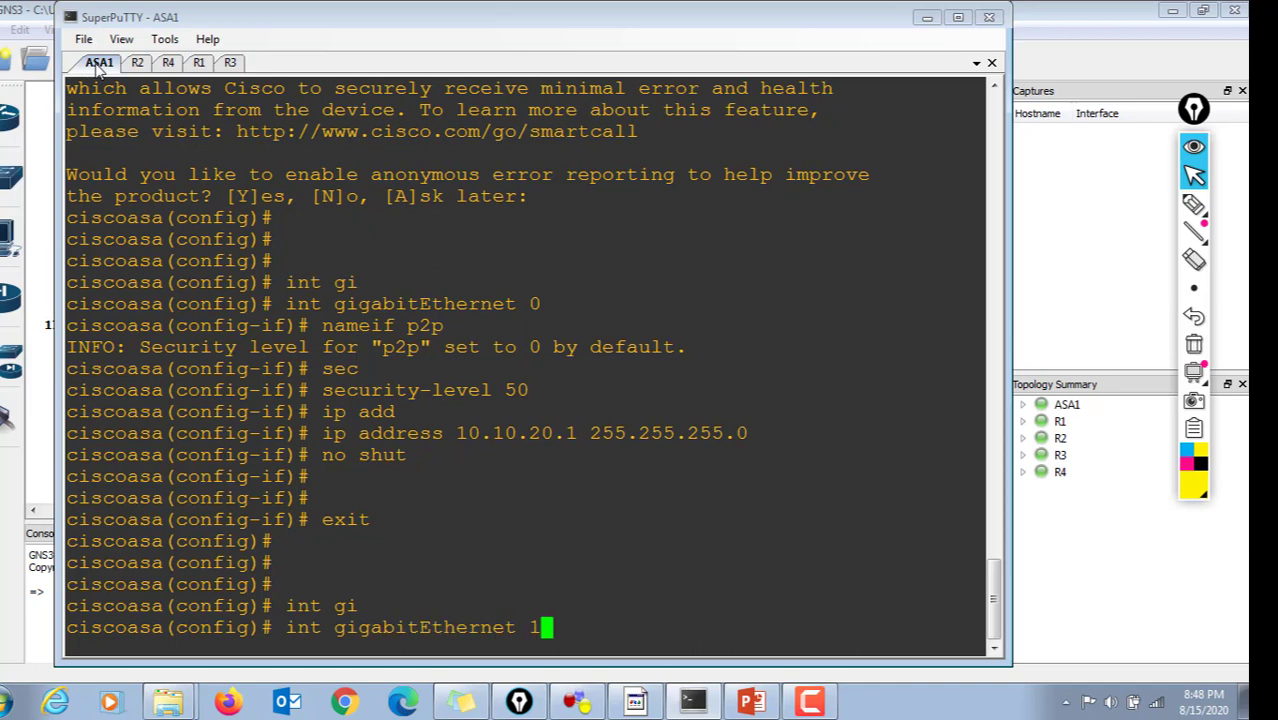
key(Return)
text(nameif )
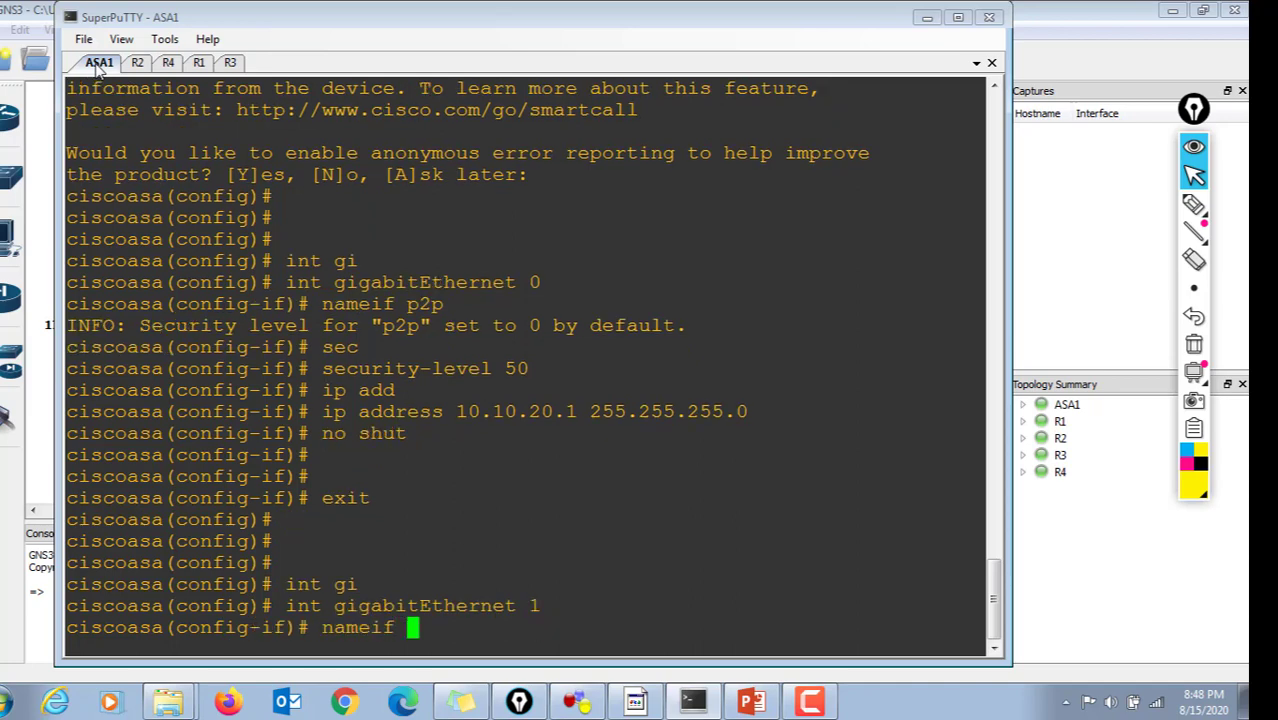
text(inside)
key(Return)
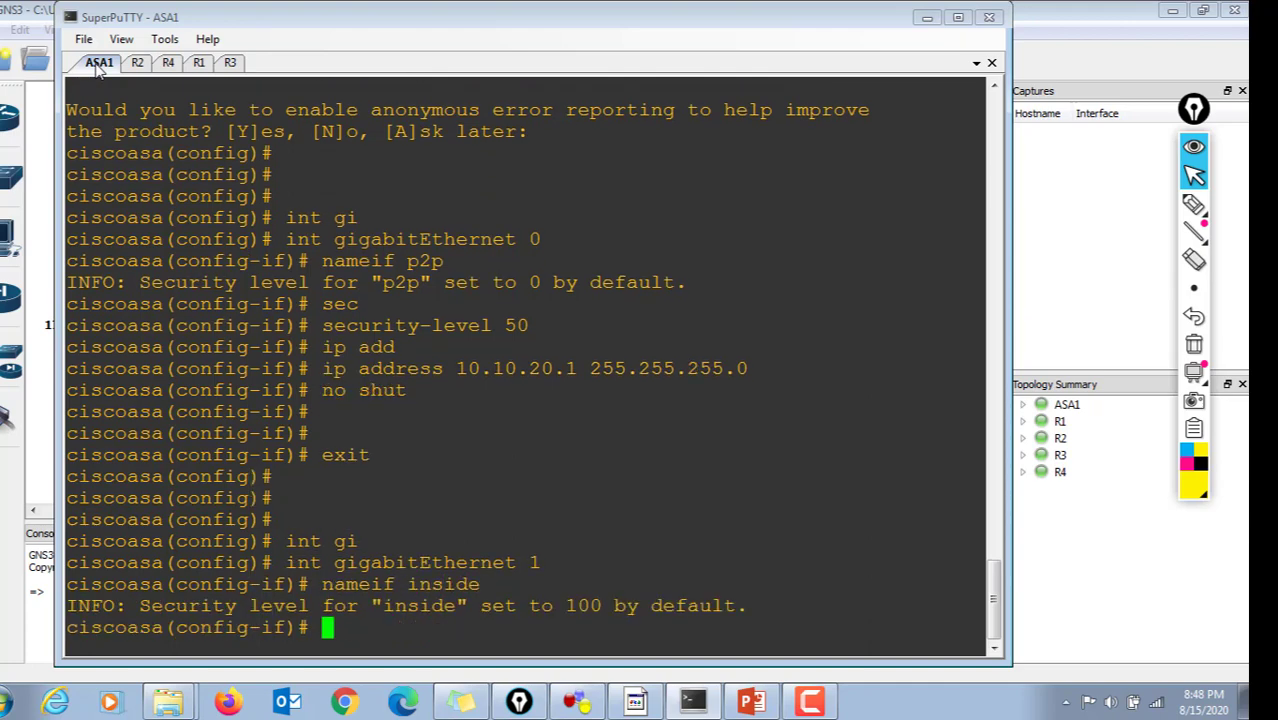
Assign IP address 10.10.10.1 with mask 255.255.255.0 to the inside interface.
text(ip ad)
key(Tab)
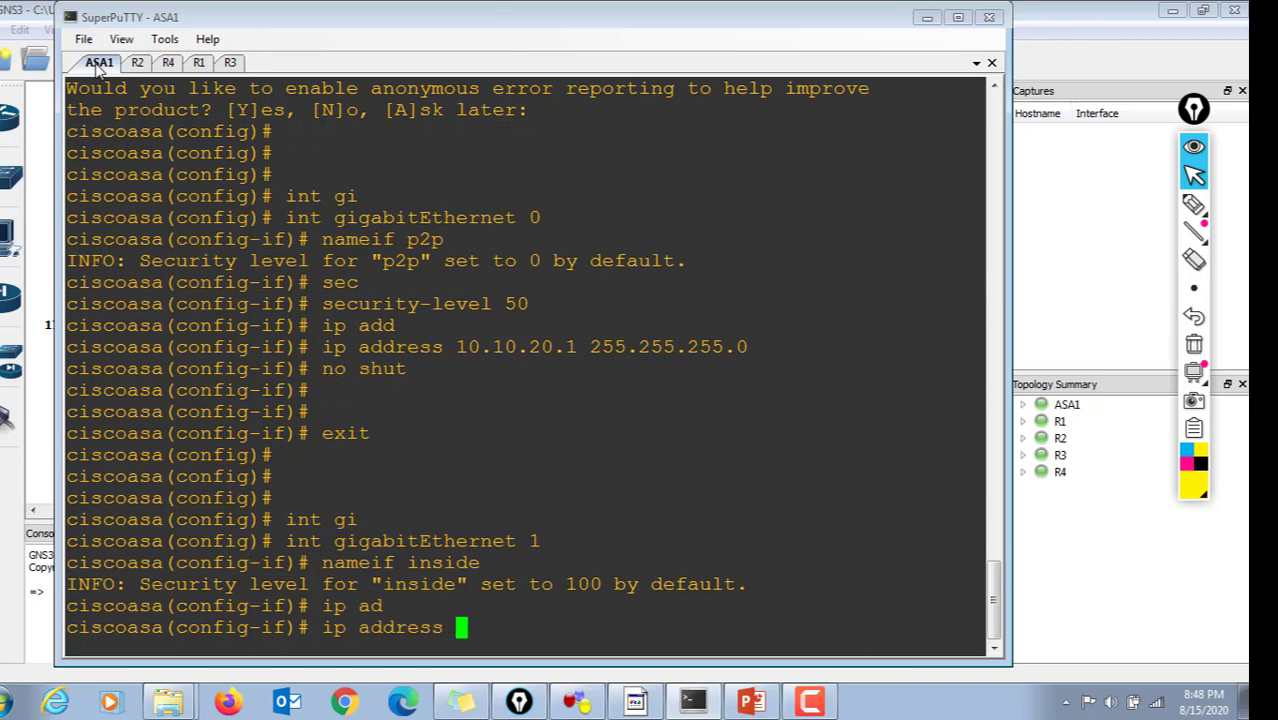
text(10.10.10)
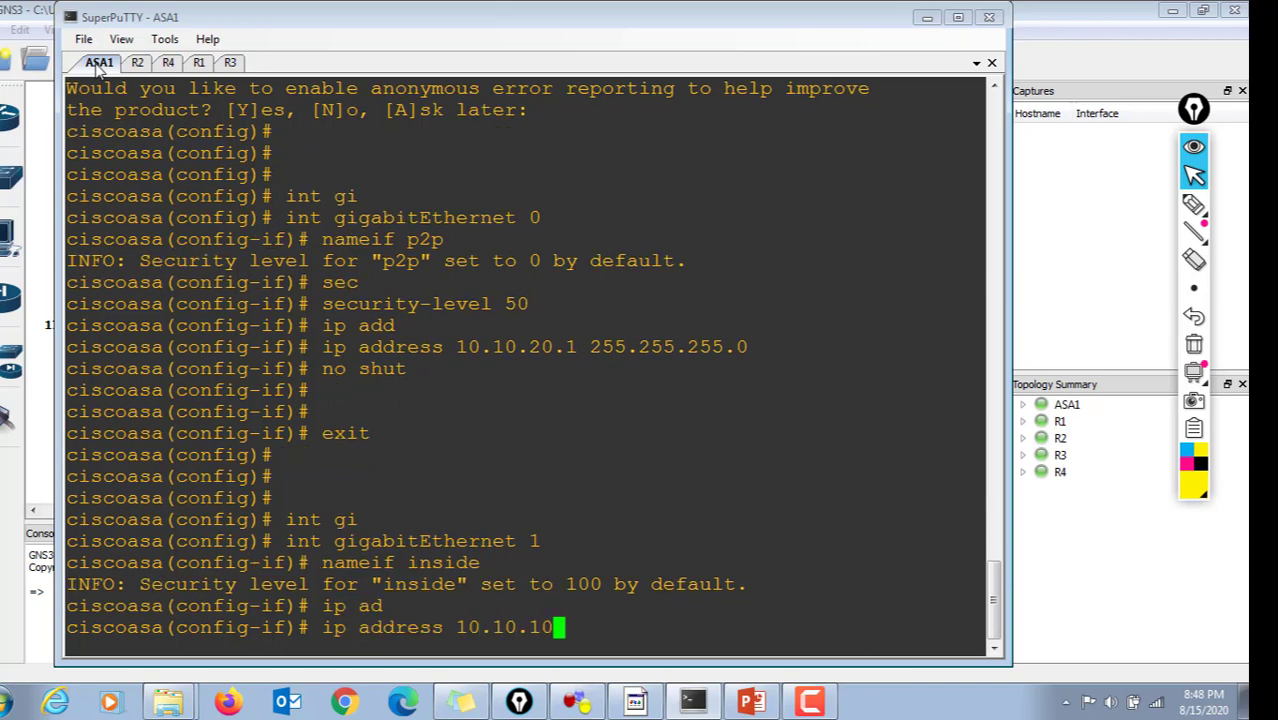
text(.1 255)
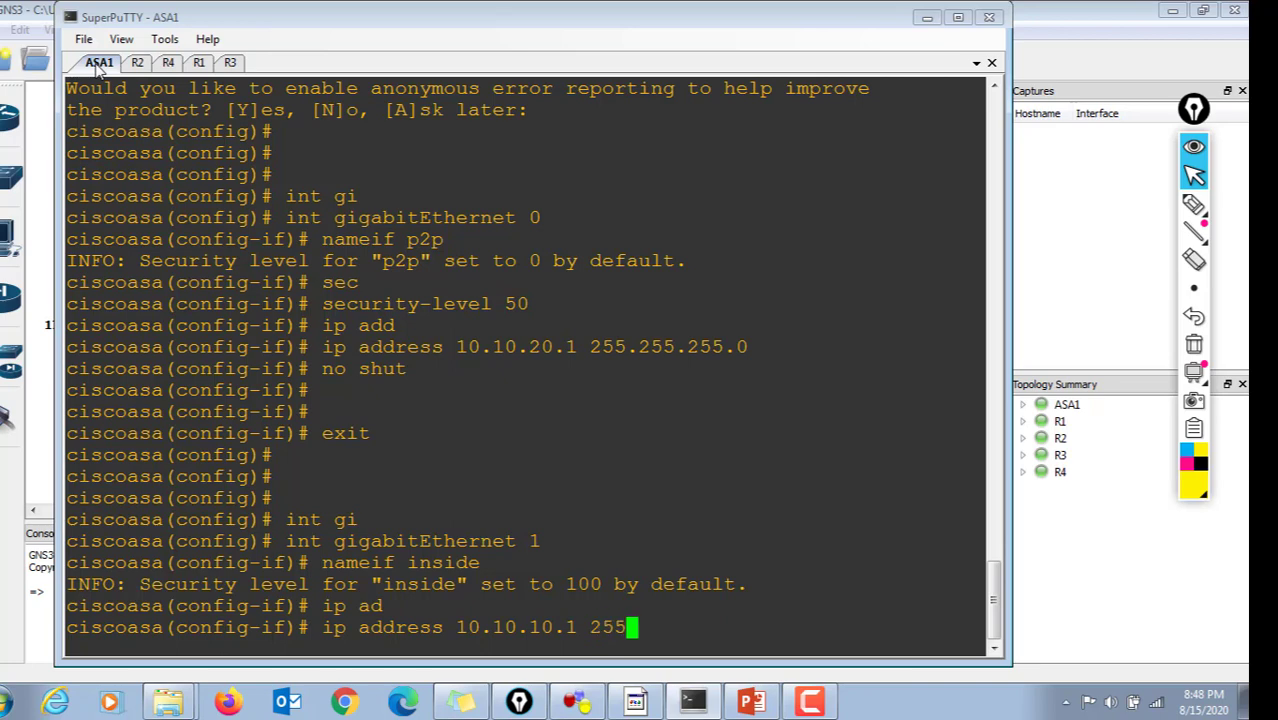
text(.255.255.0)
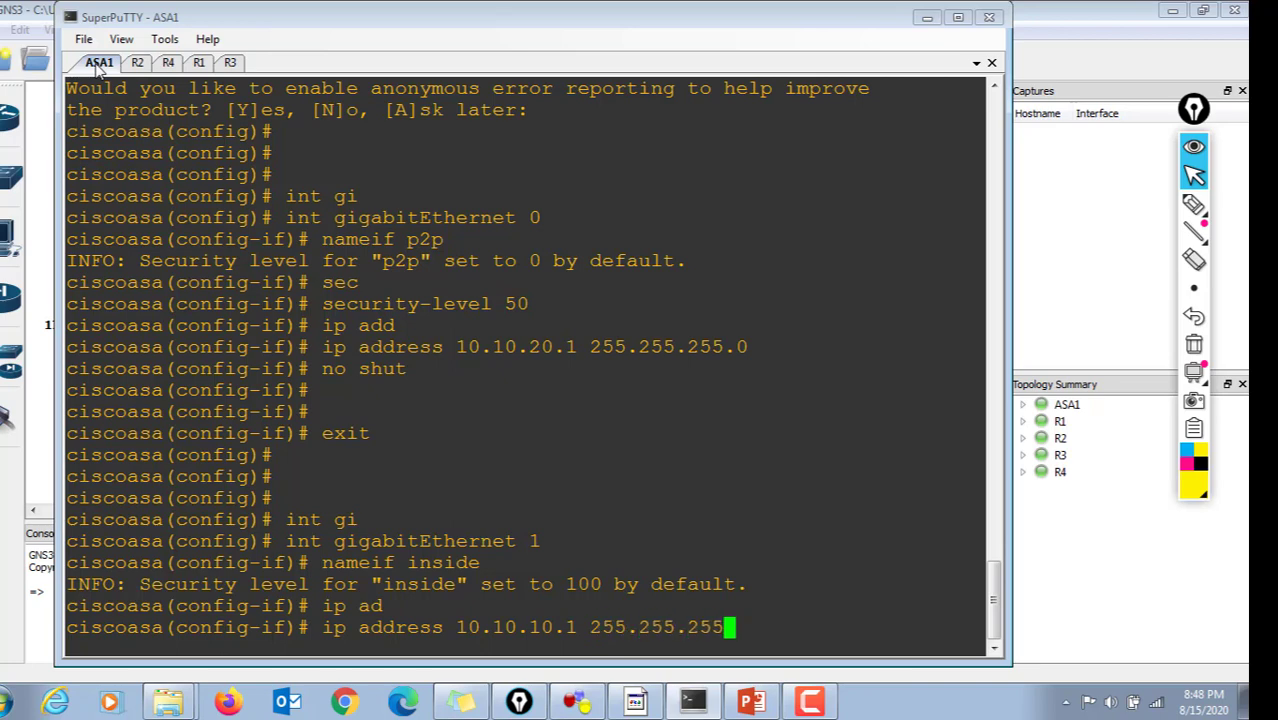
key(Return)
key(Return)
key(Return)
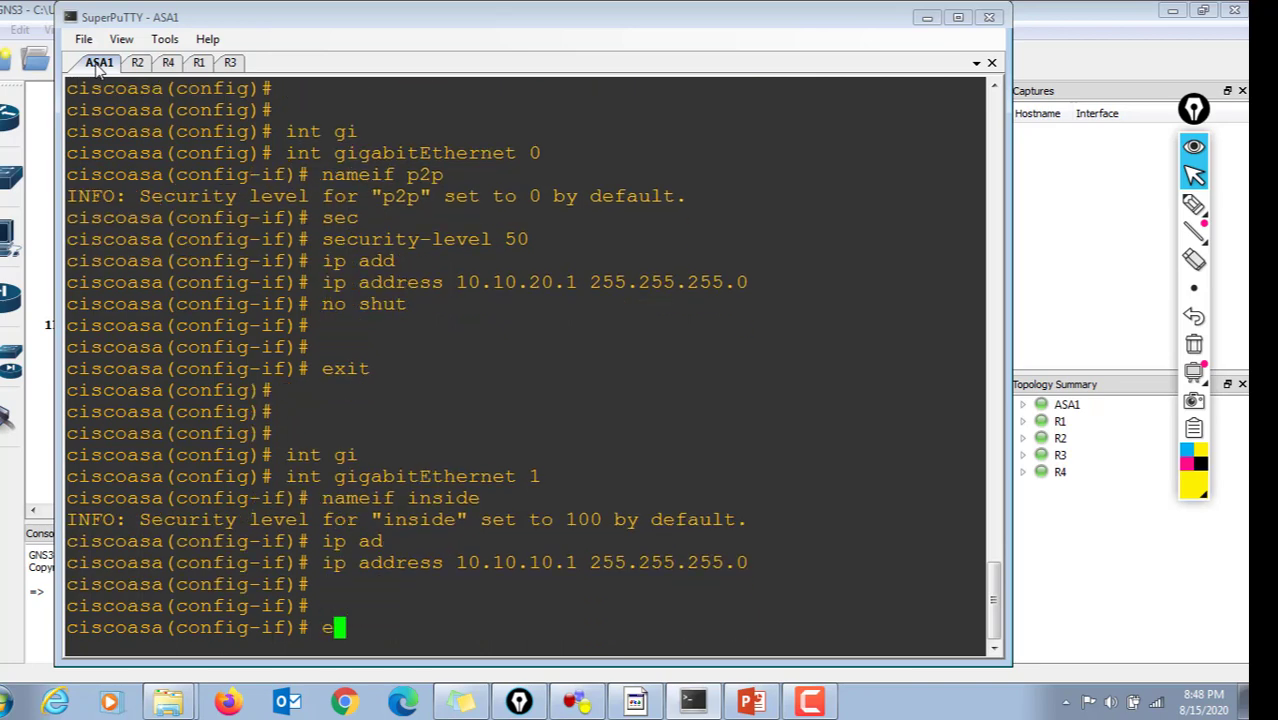
Enable the inside interface with no shut and exit to global configuration mode.
text(no shut)
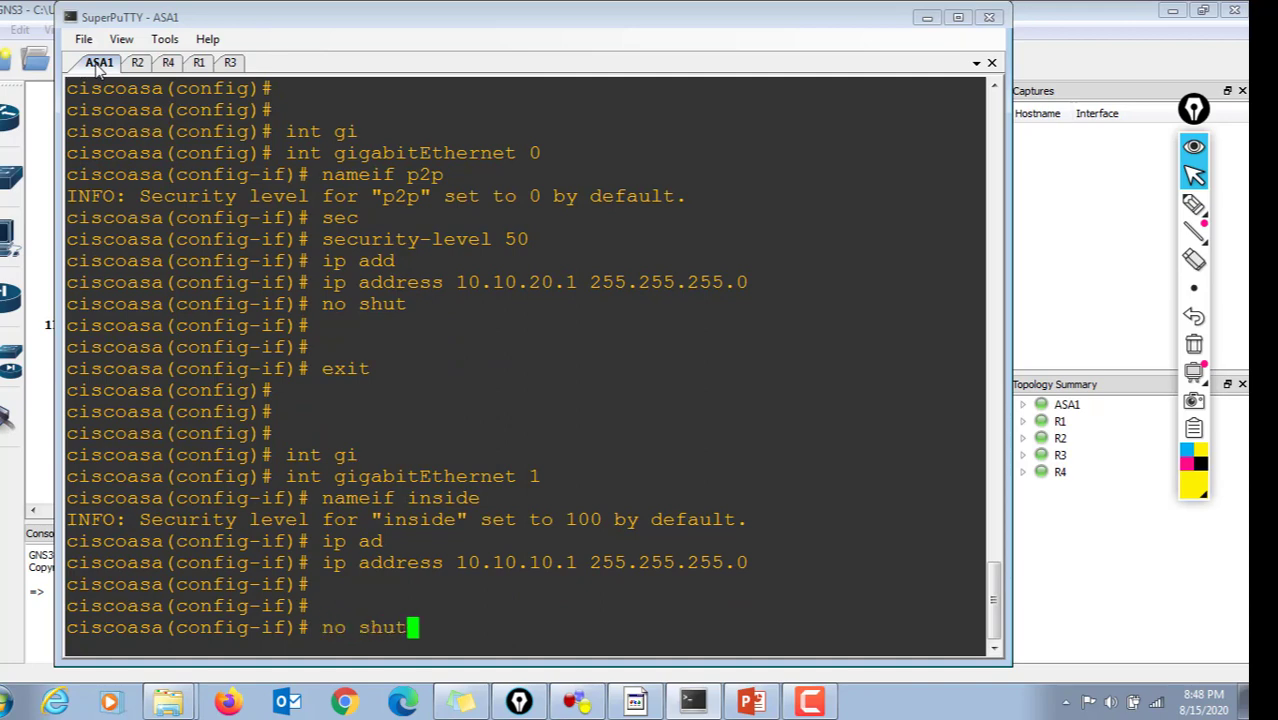
key(Return)
text(exit)
key(Return)
key(Return)
key(Return)
key(Return)
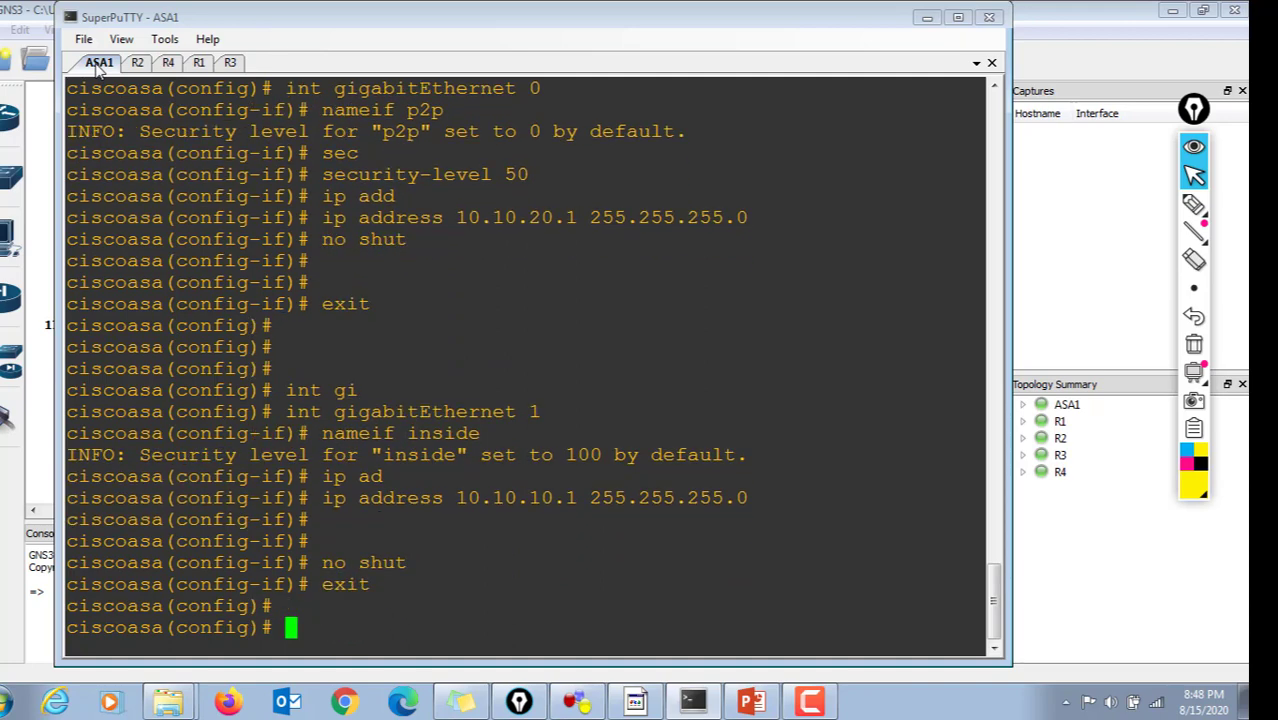
Save the ASA1 configuration with wr mem.
text(wr )
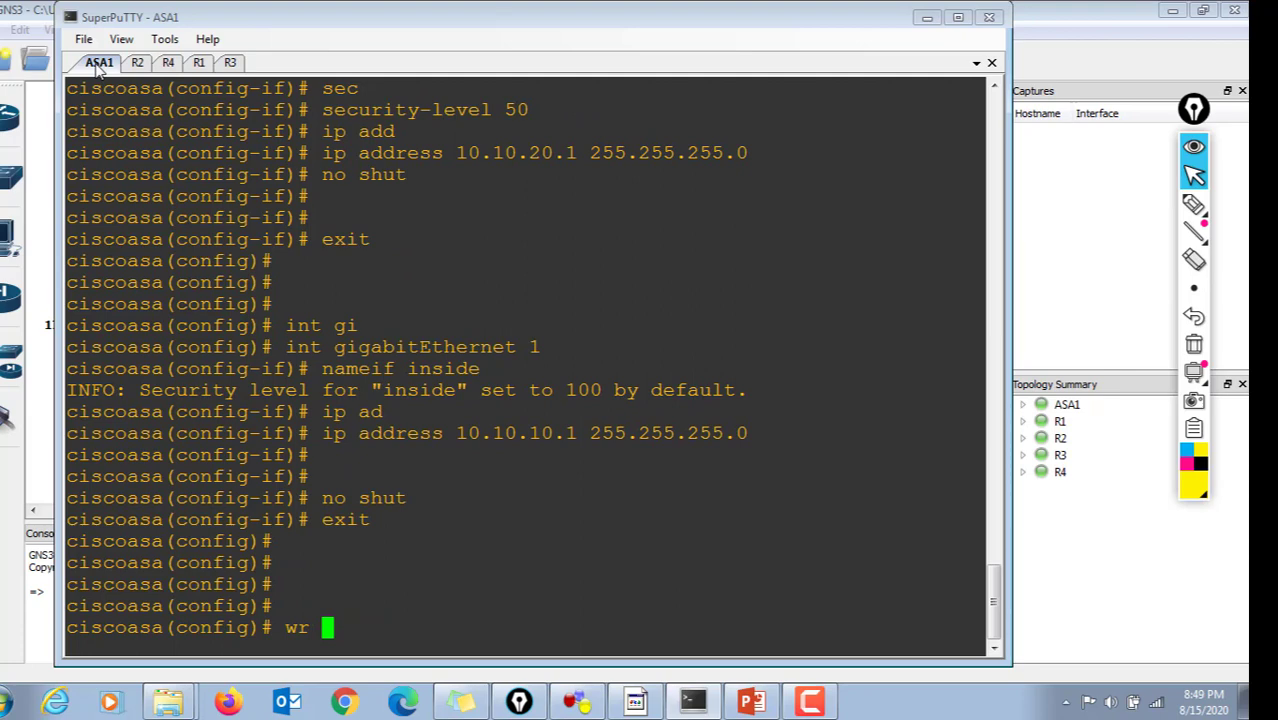
text(w)
text(em)
key(Return)
key(Return)
key(Return)
key(Return)
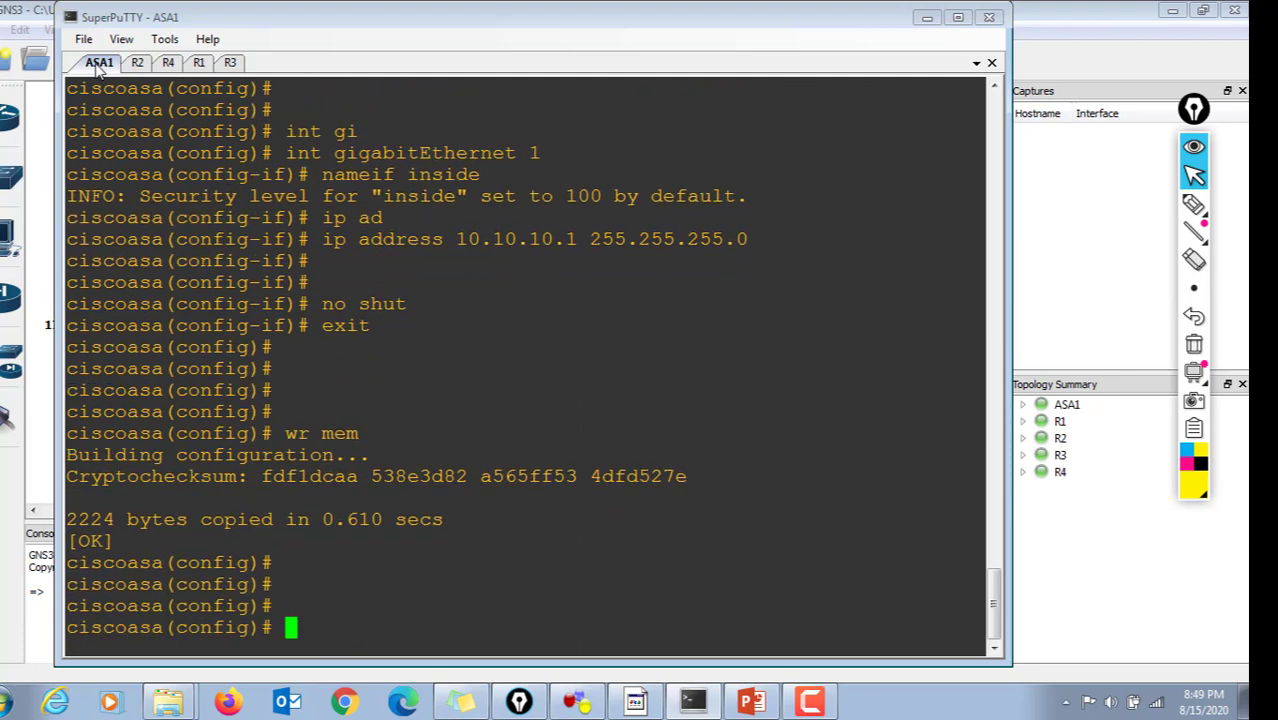
Display ASA1's command history with sh his, highlight the interface commands and compare them with the topology diagram.
text(sh his)
key(Return)
drag(80, 343, 546, 516)
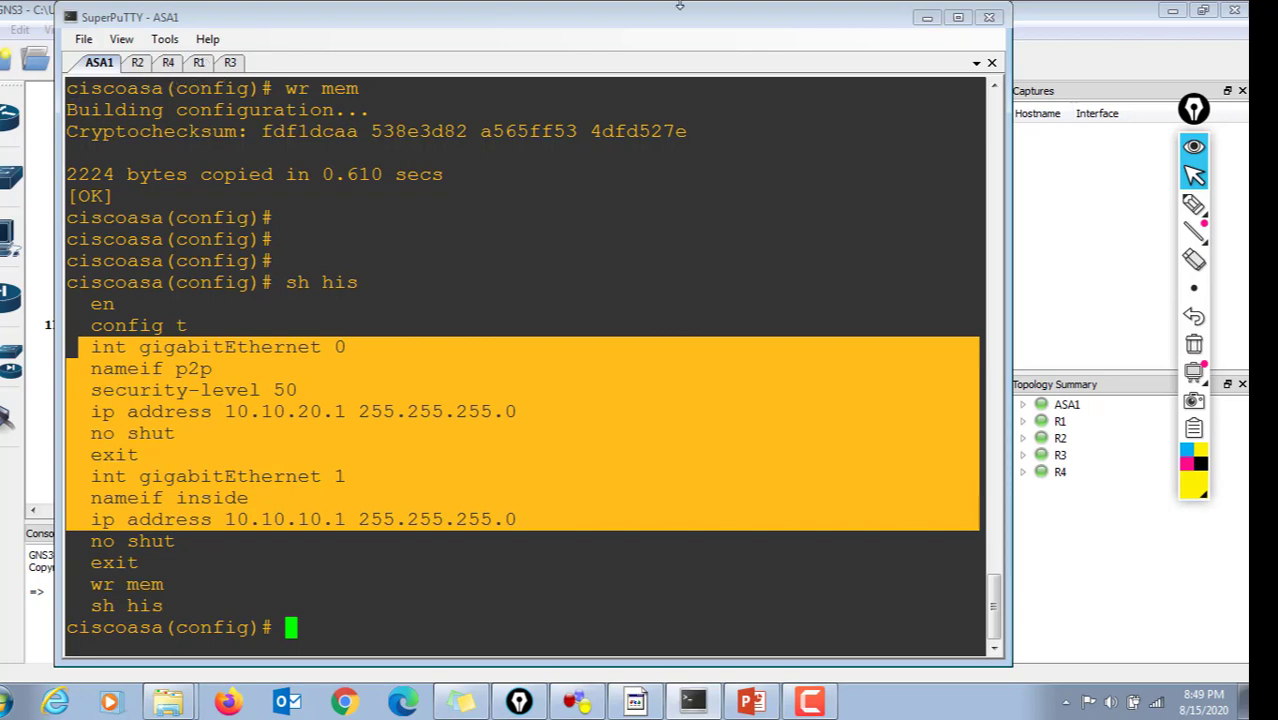
click(1045, 27)
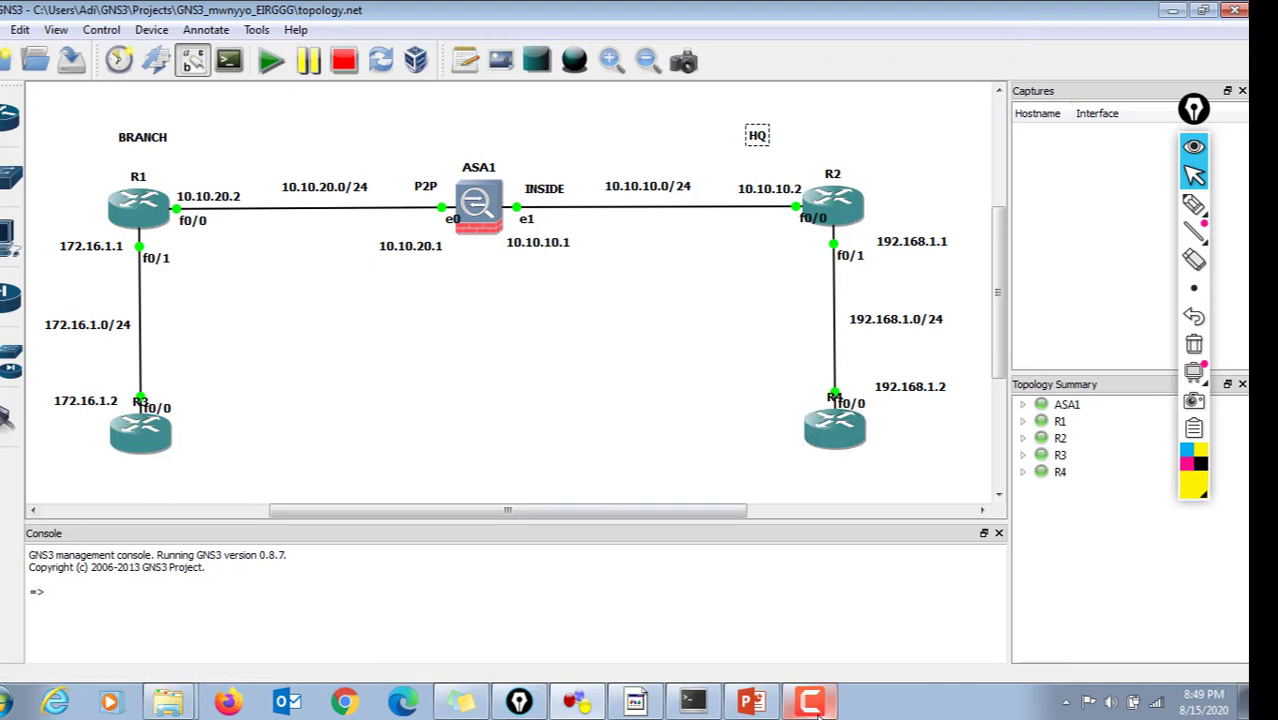
click(693, 702)
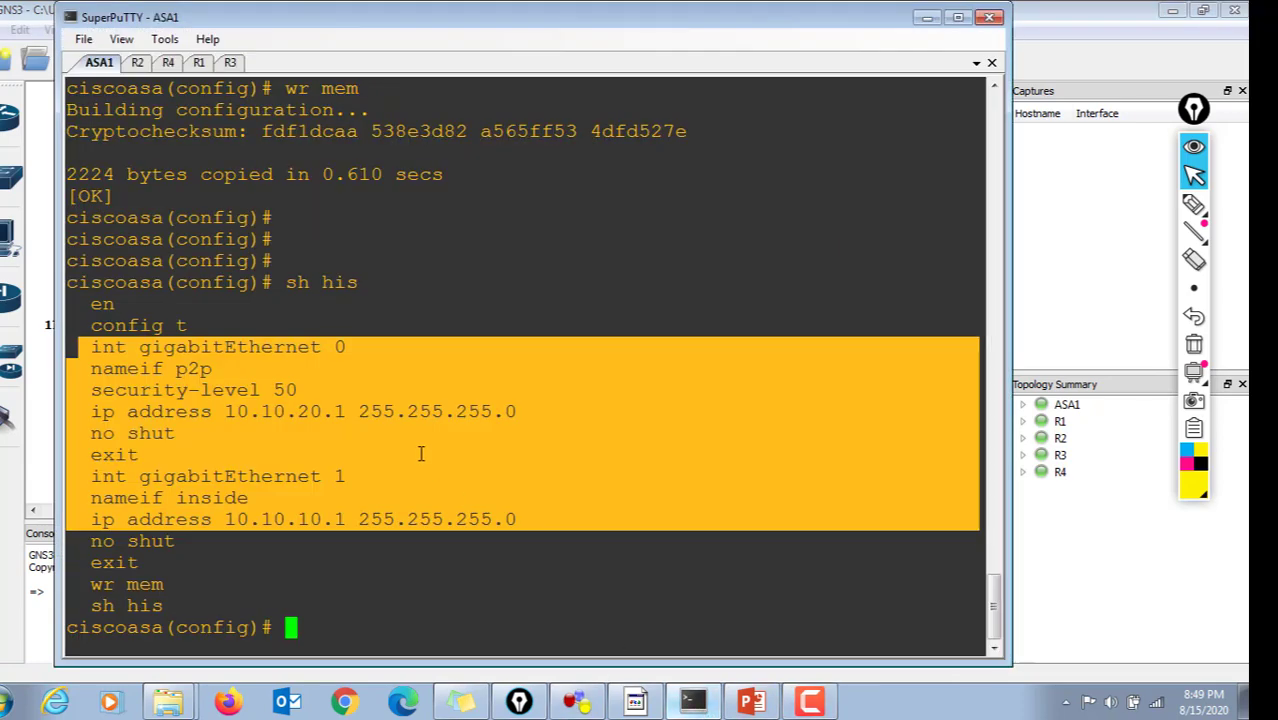
Switch to the R2 console and enter configuration of interface fastEthernet 0/0.
click(137, 63)
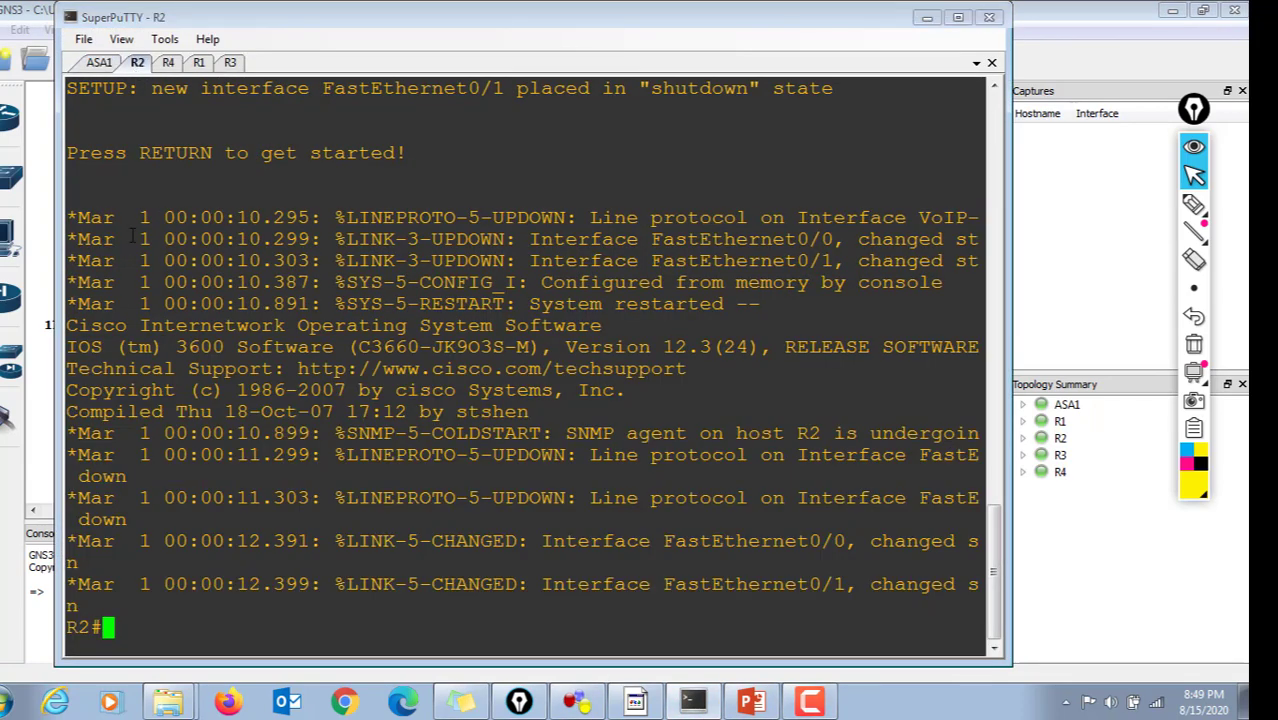
key(Return)
key(Return)
key(Return)
text(config t)
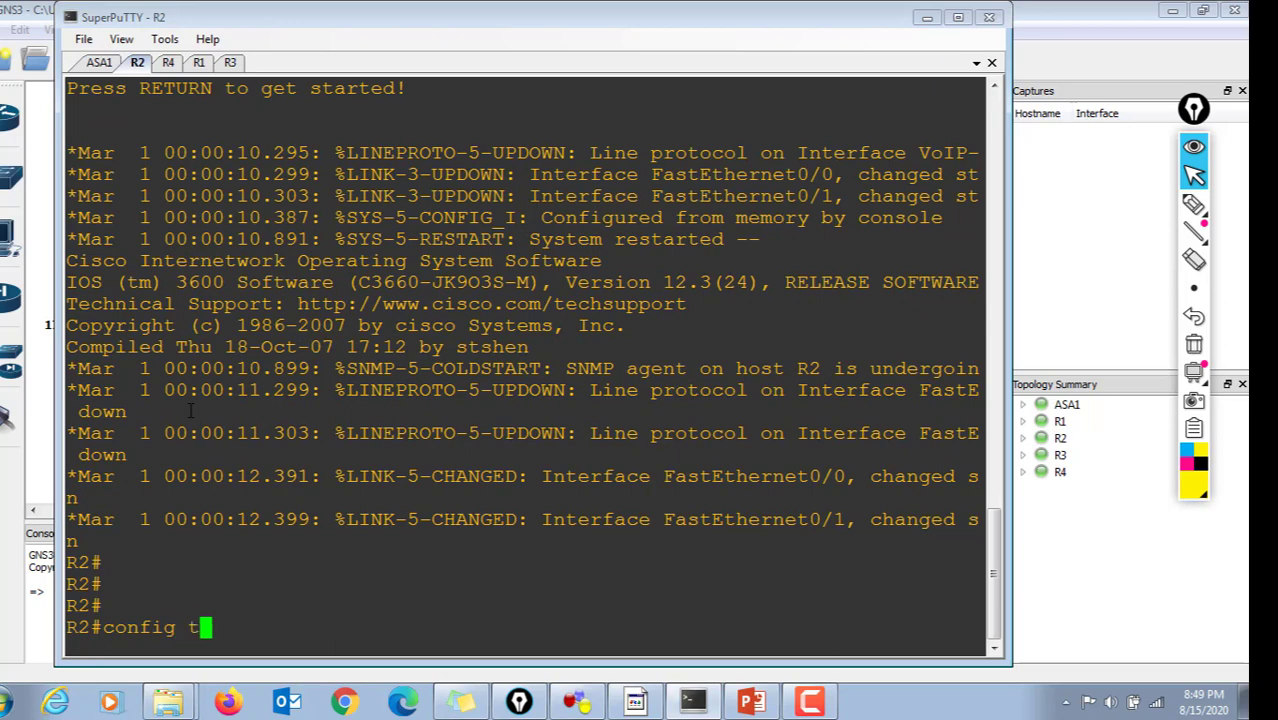
key(Return)
key(Return)
text(int f)
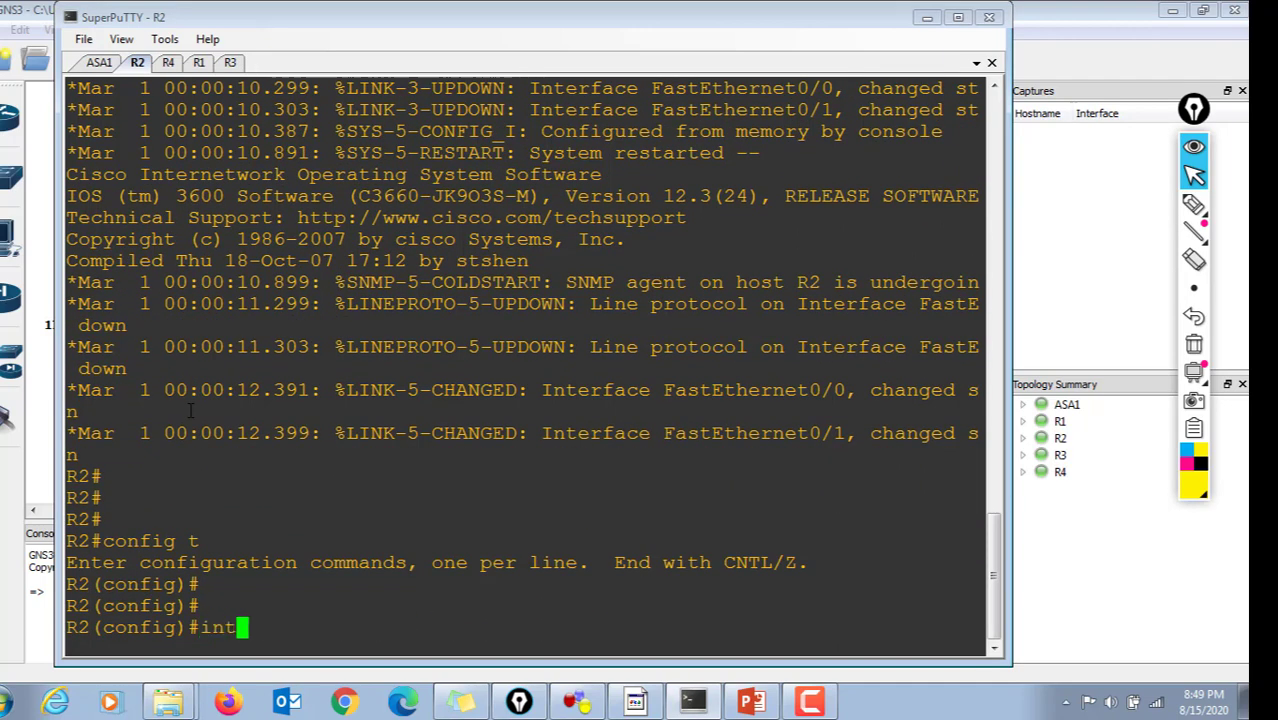
key(Tab)
text(0/0)
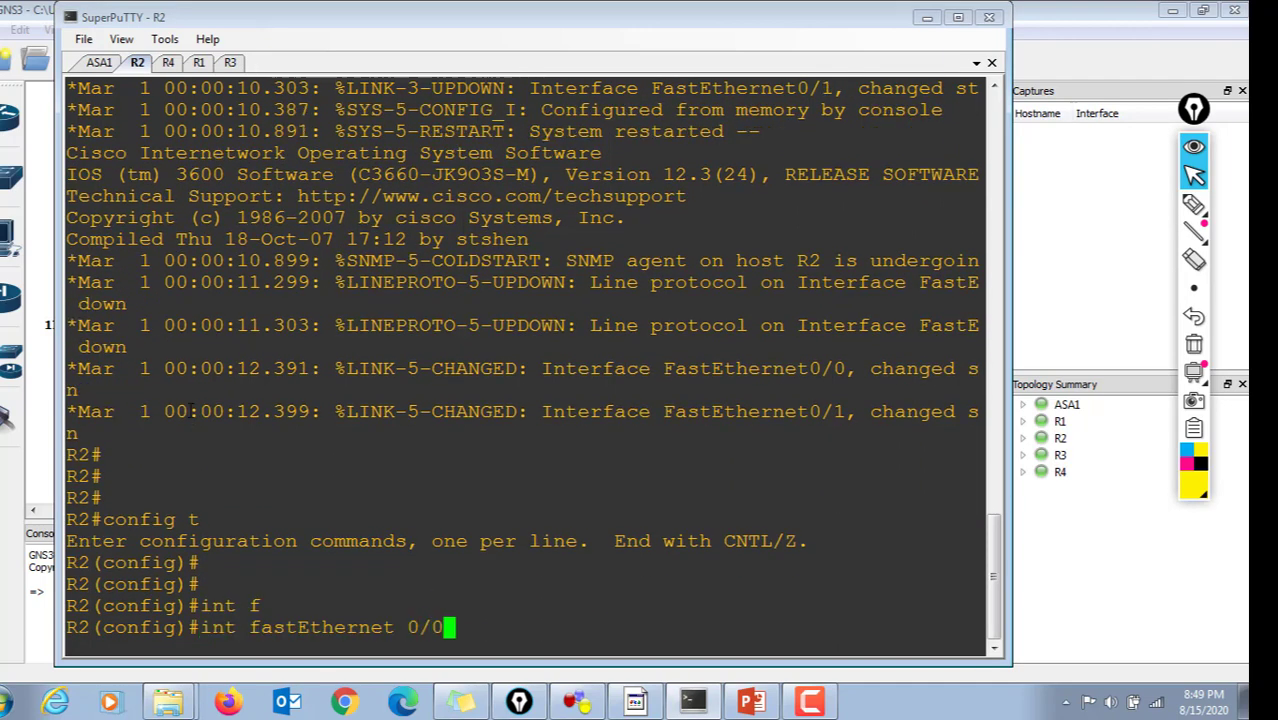
key(Return)
Assign IP address 10.10.10.2 with mask 255.255.255.0 to R2's fastEthernet 0/0 interface.
text(ip add)
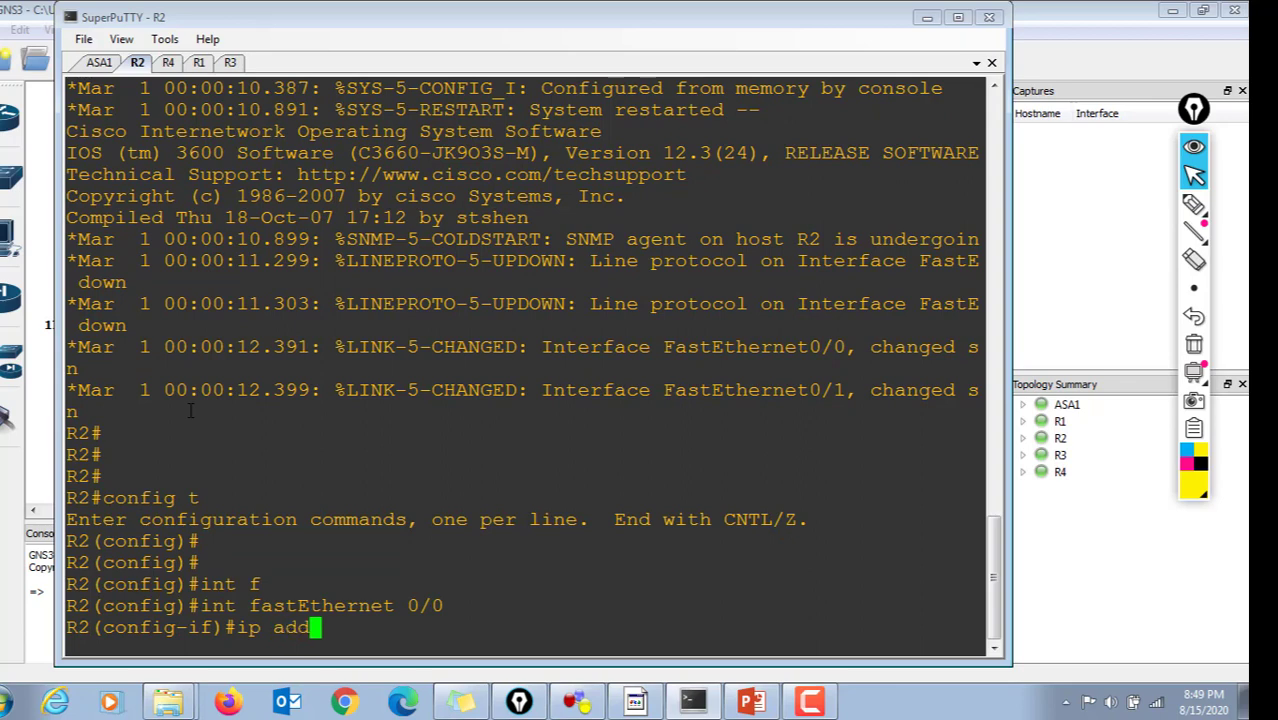
text( 10.10.10.2 )
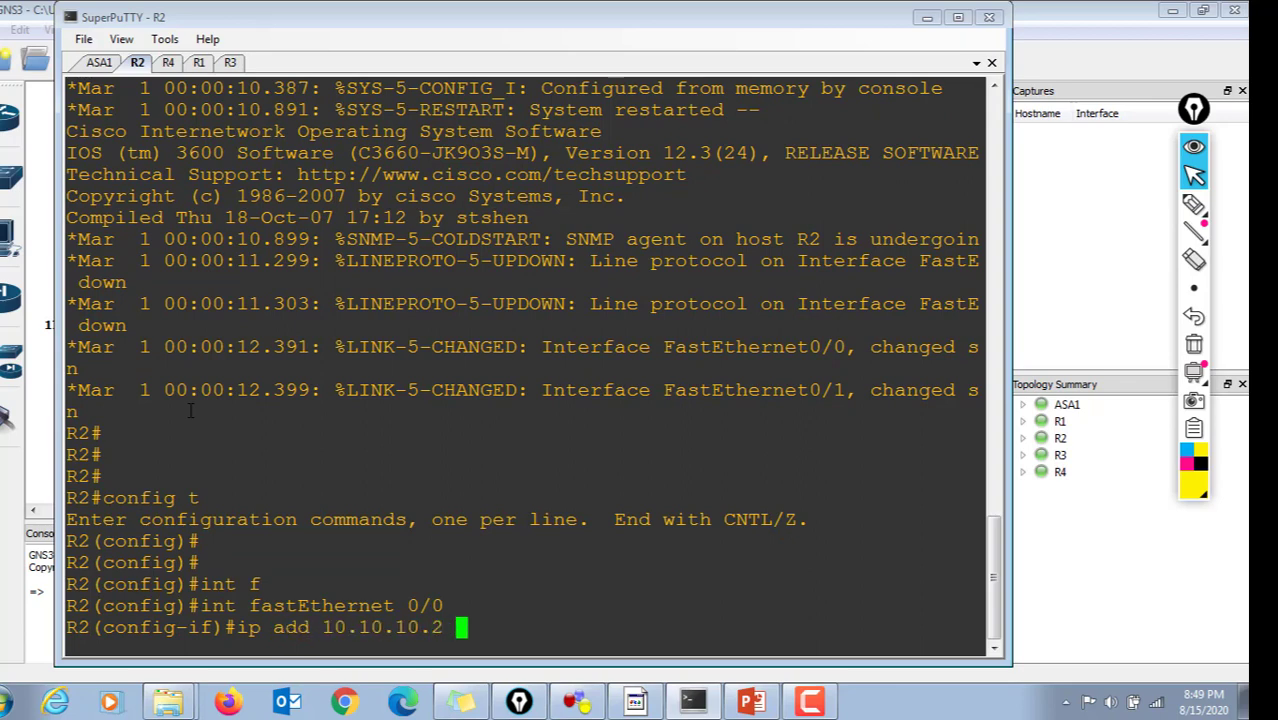
text(255.255.)
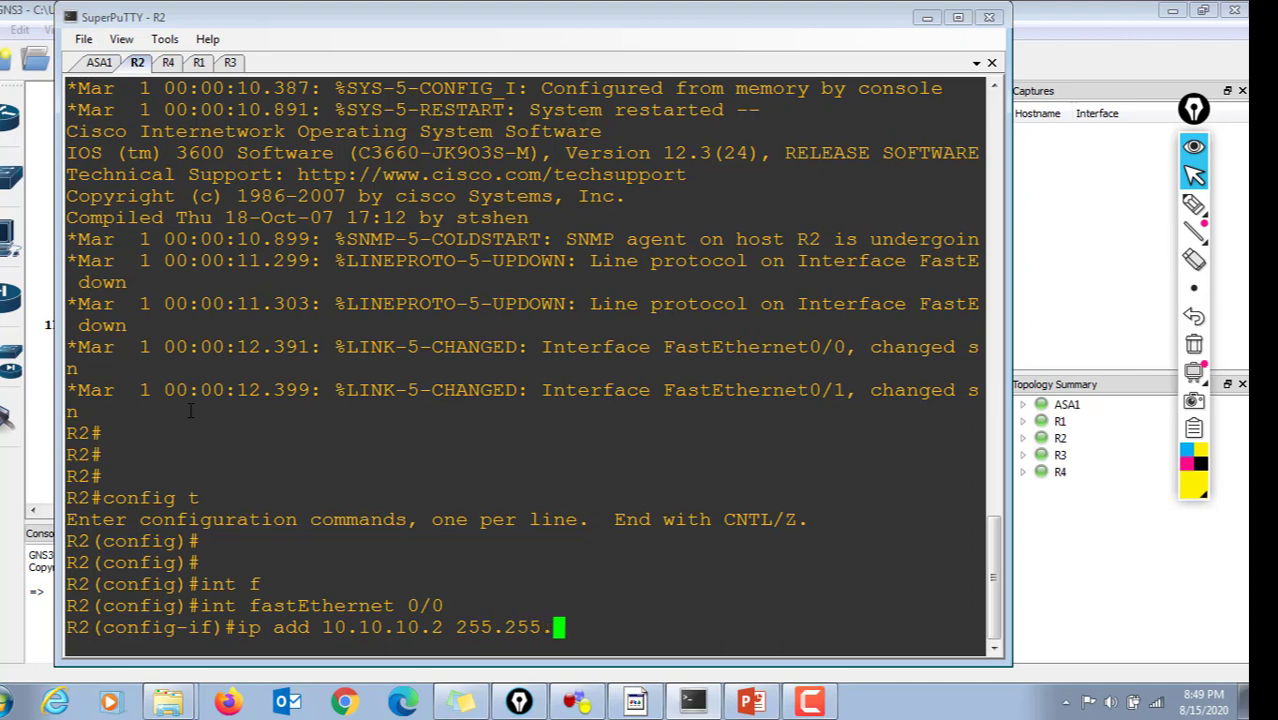
text(255.0)
key(Return)
Enable R2's fastEthernet 0/0 interface with no shut and exit to global configuration mode.
text(no shut)
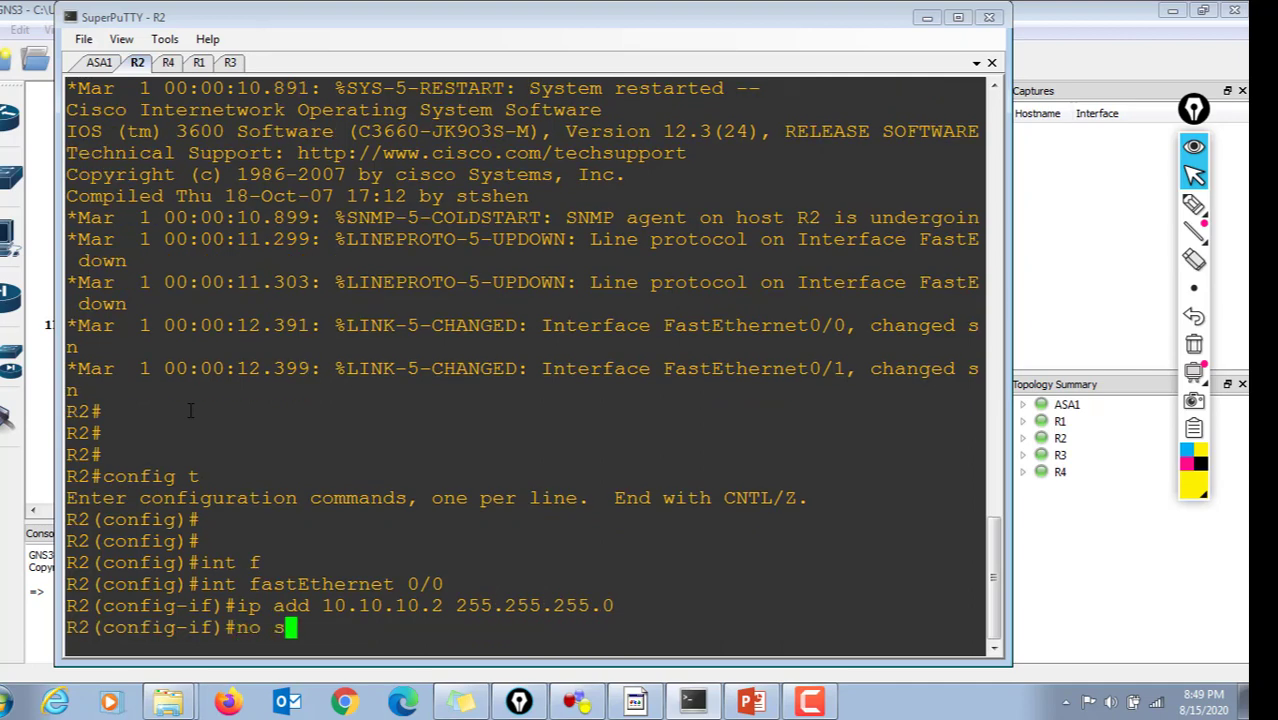
key(Return)
key(Return)
key(Return)
text(exit)
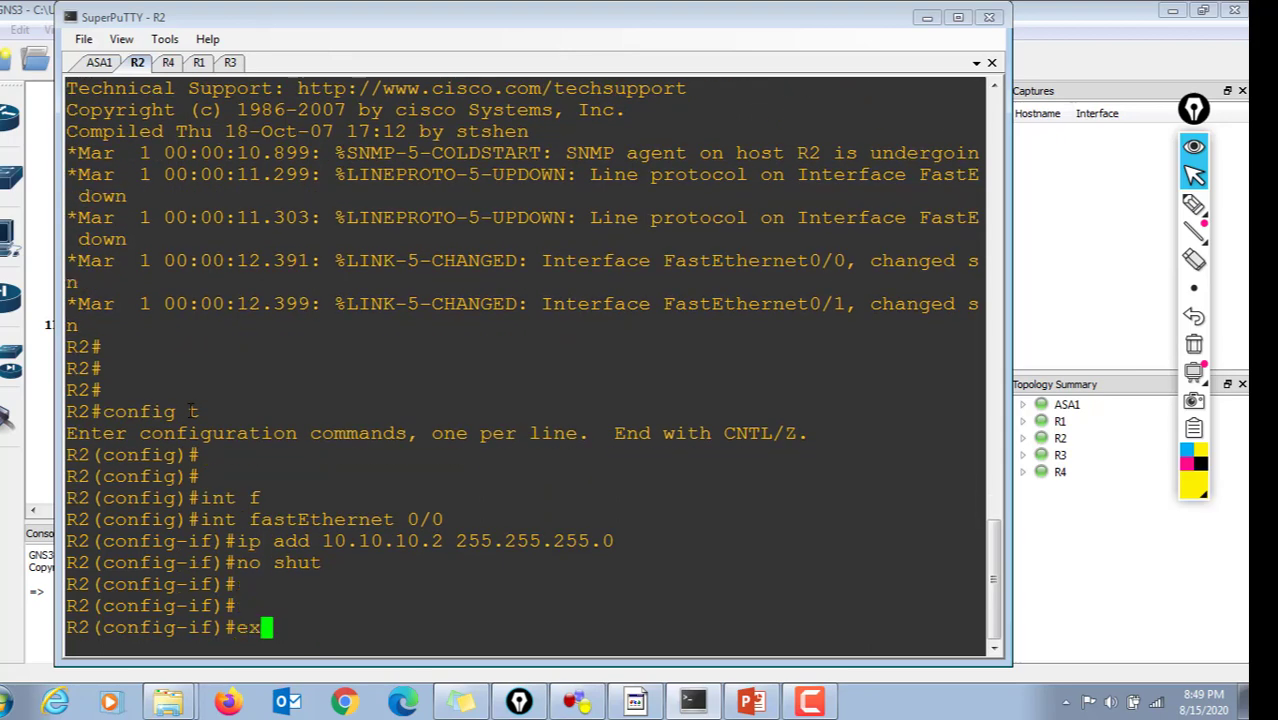
key(Return)
key(Return)
key(Return)
key(Return)
Leave R2's configuration mode with the end command.
text(w)
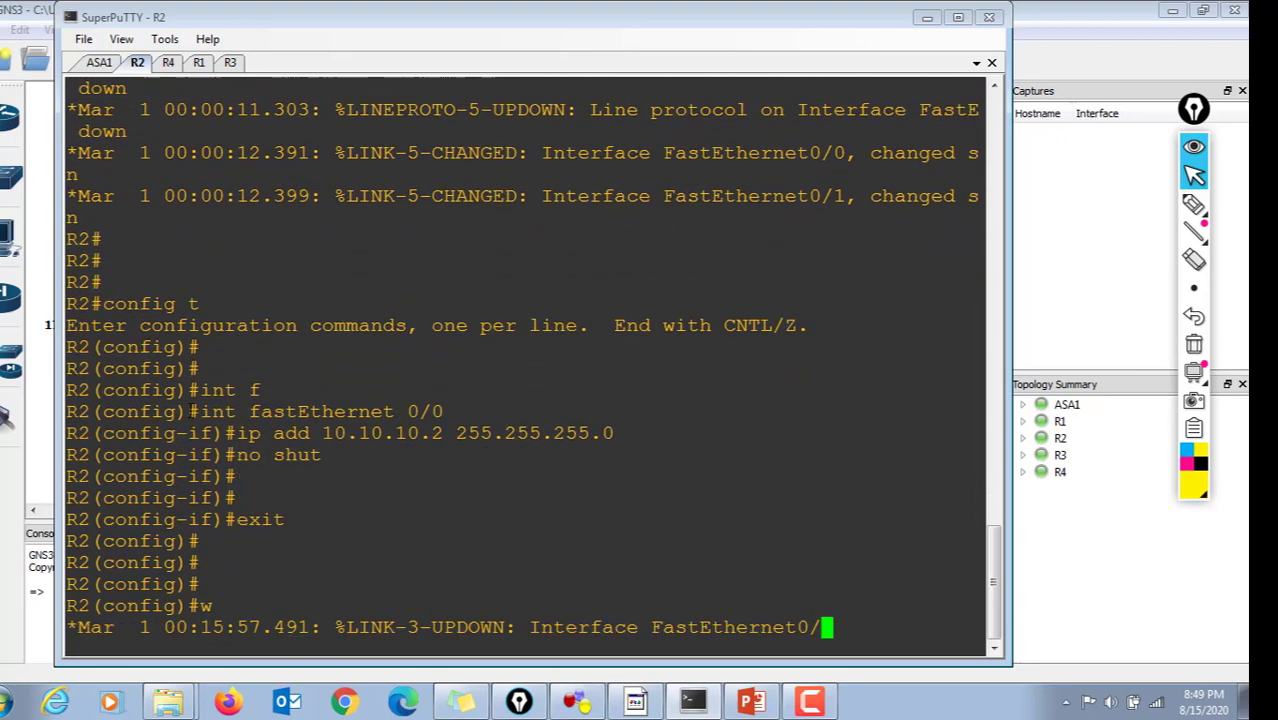
key(BackSpace)
key(Return)
key(Return)
text(end)
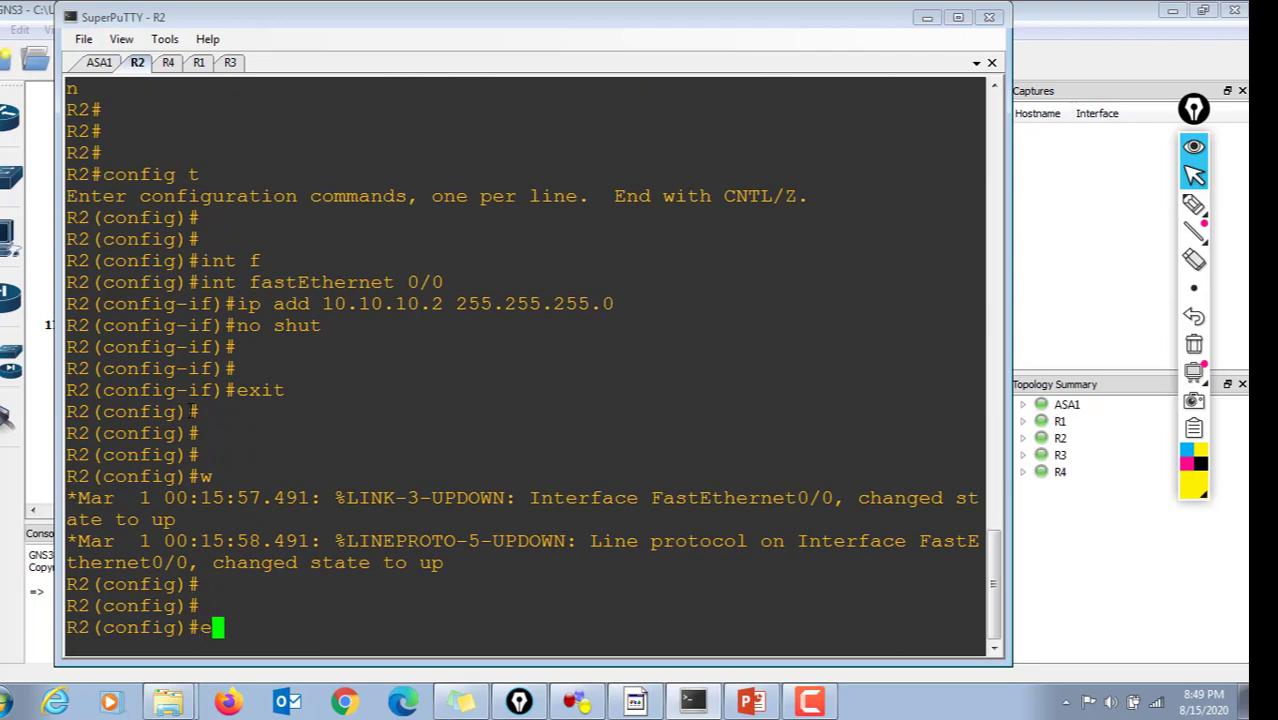
key(Return)
key(Return)
key(Return)
key(Return)
key(Return)
Ping the ASA1 inside interface at 10.10.10.1 from R2.
text(pi)
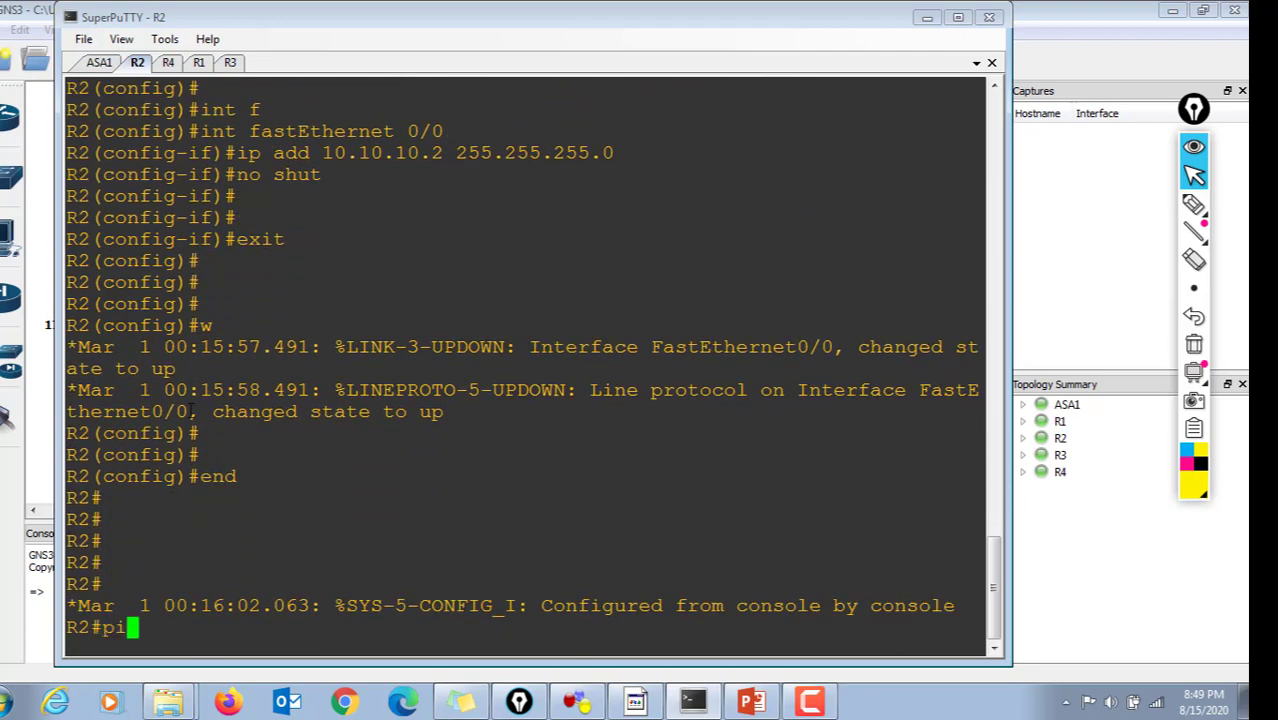
text(ng 10.0)
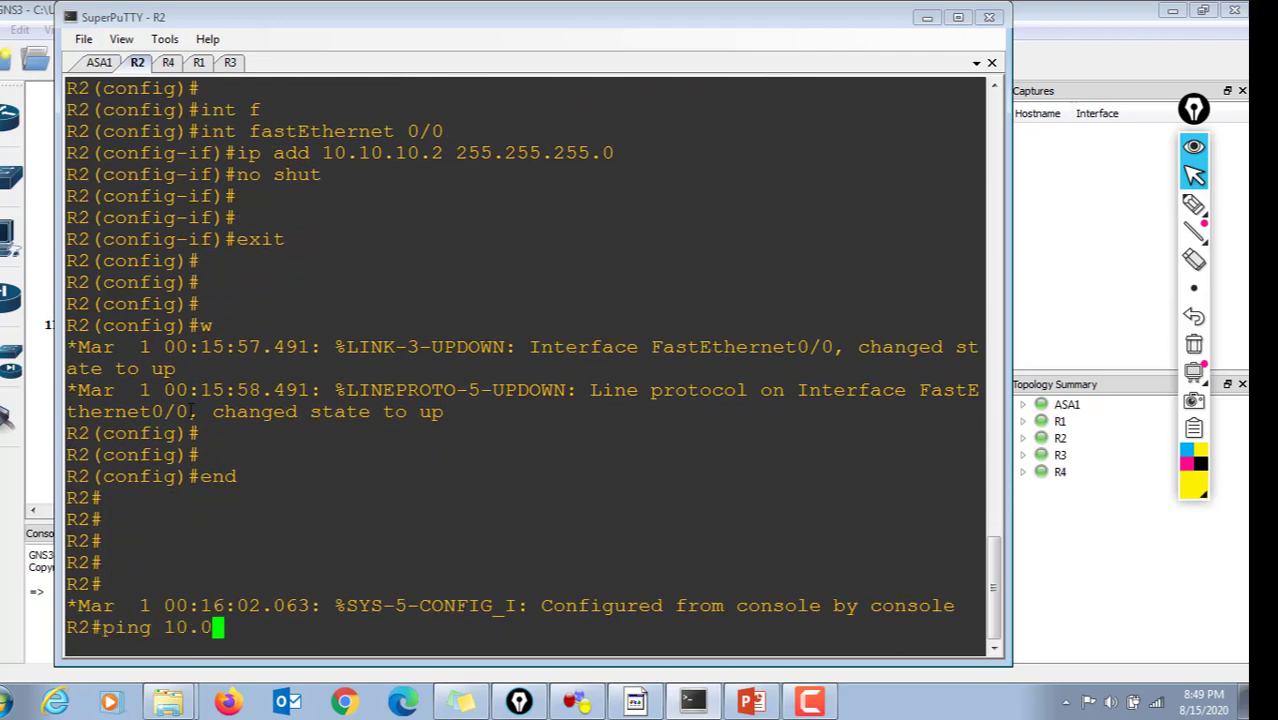
key(BackSpace)
text(10.10.10.1)
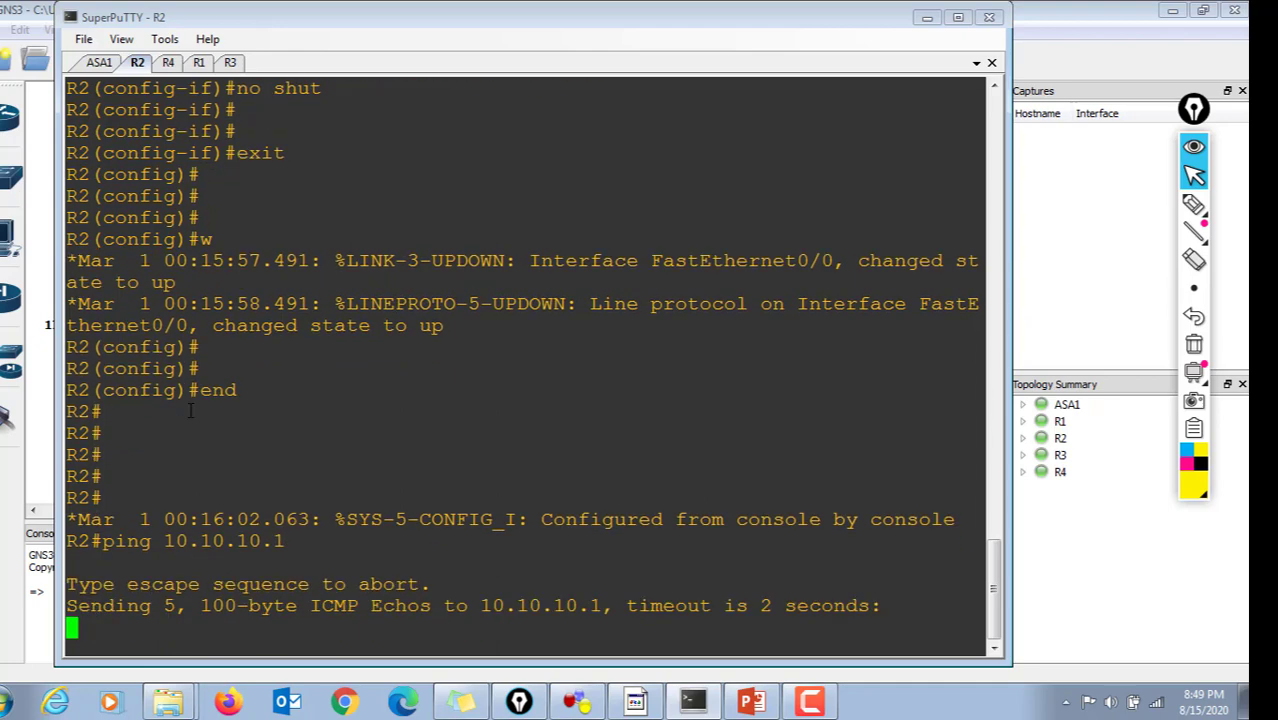
key(Return)
key(Return)
key(Return)
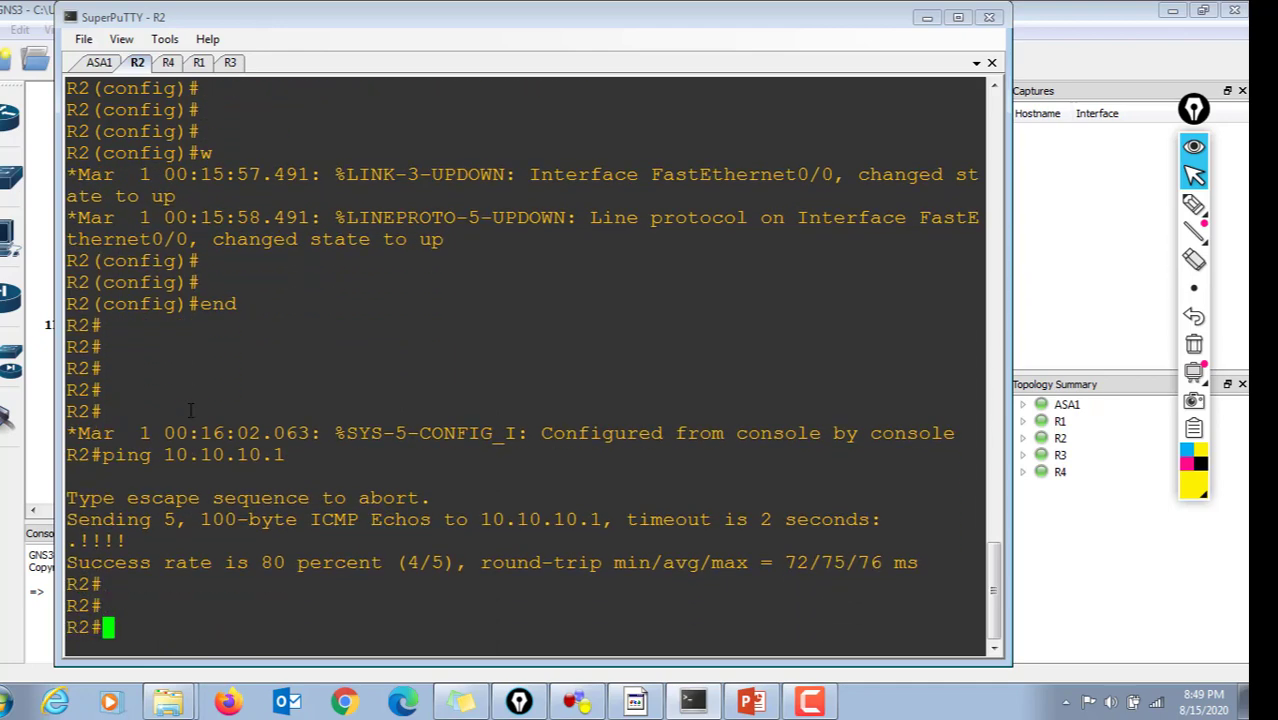
Save R2's configuration with wr mem, confirming the overwrite of the previous NVRAM configuration.
text(wr mem)
key(Return)
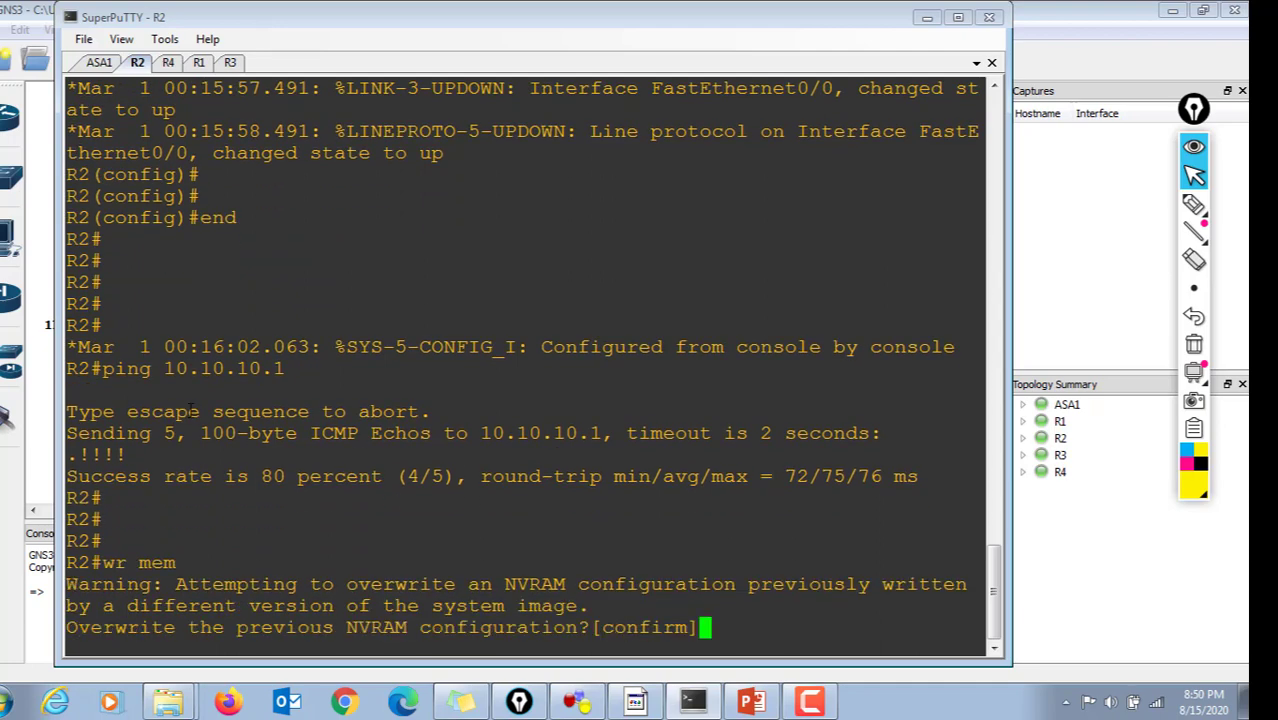
key(Return)
key(Return)
key(Return)
key(Return)
key(Return)
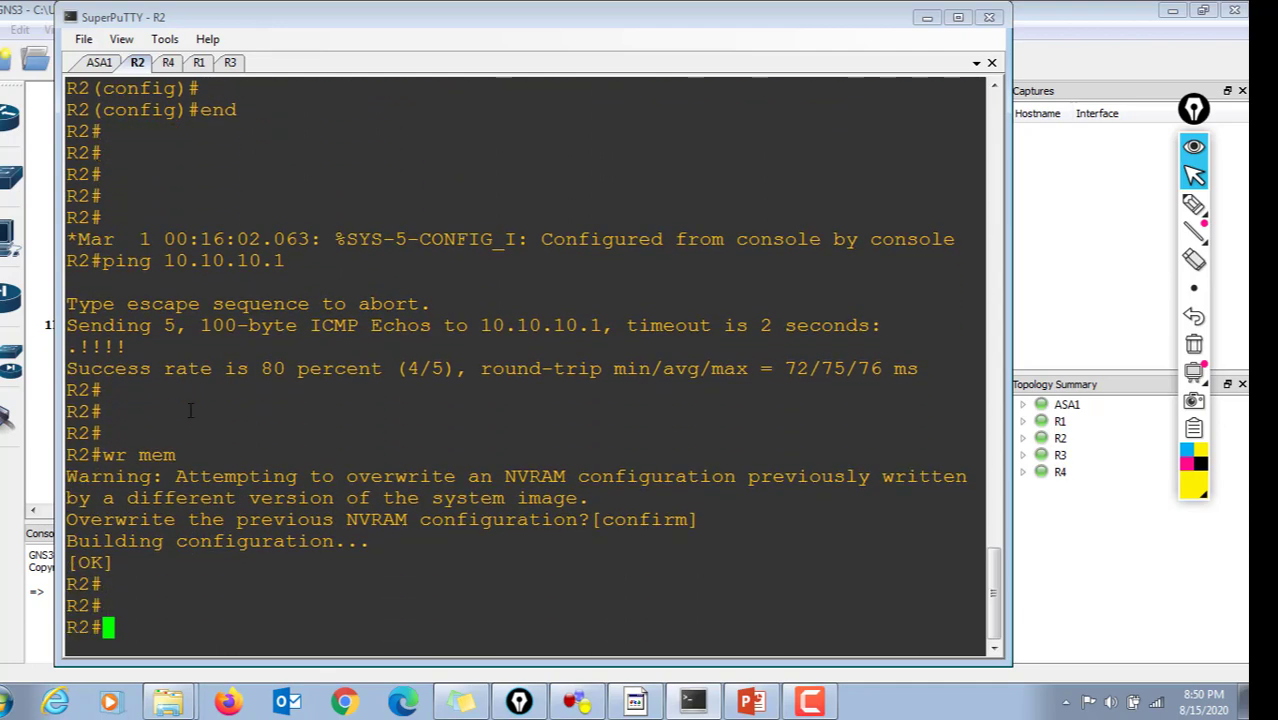
click(168, 62)
key(Return)
key(Return)
key(Return)
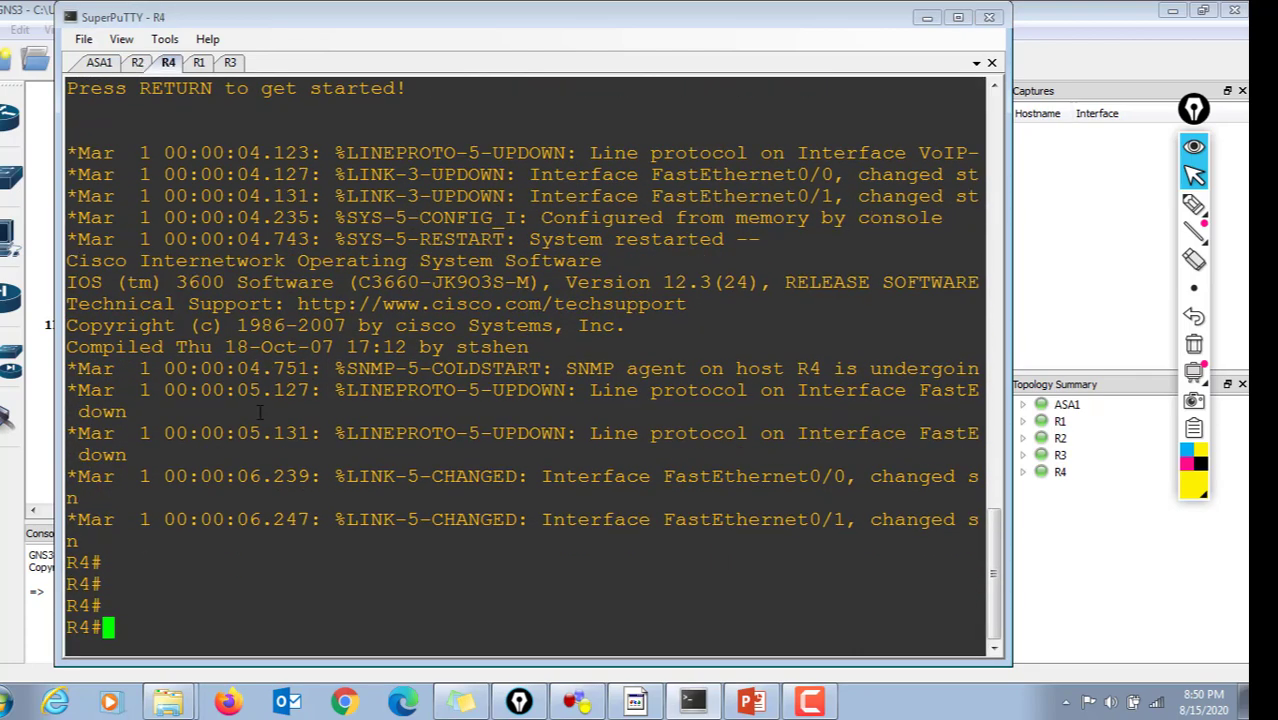
click(137, 63)
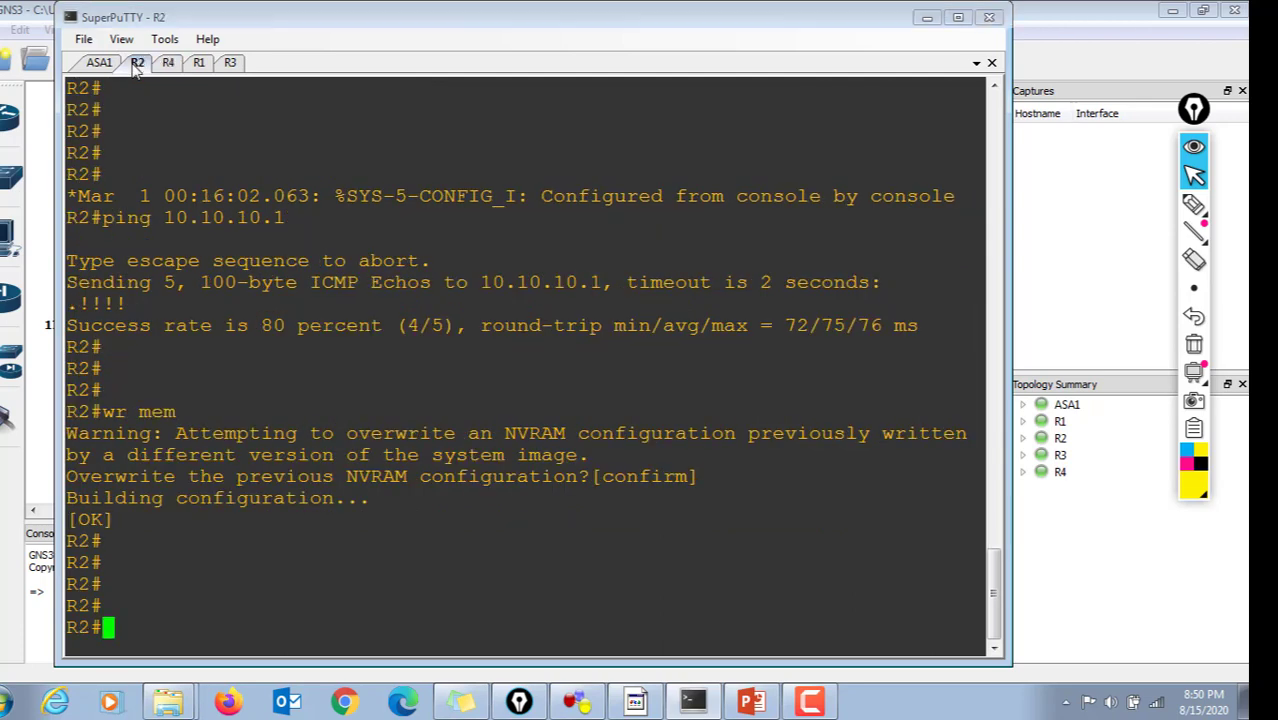
Enter interface configuration for fastEthernet 0/1 on R2, checking the topology diagram for its addressing.
text(config t)
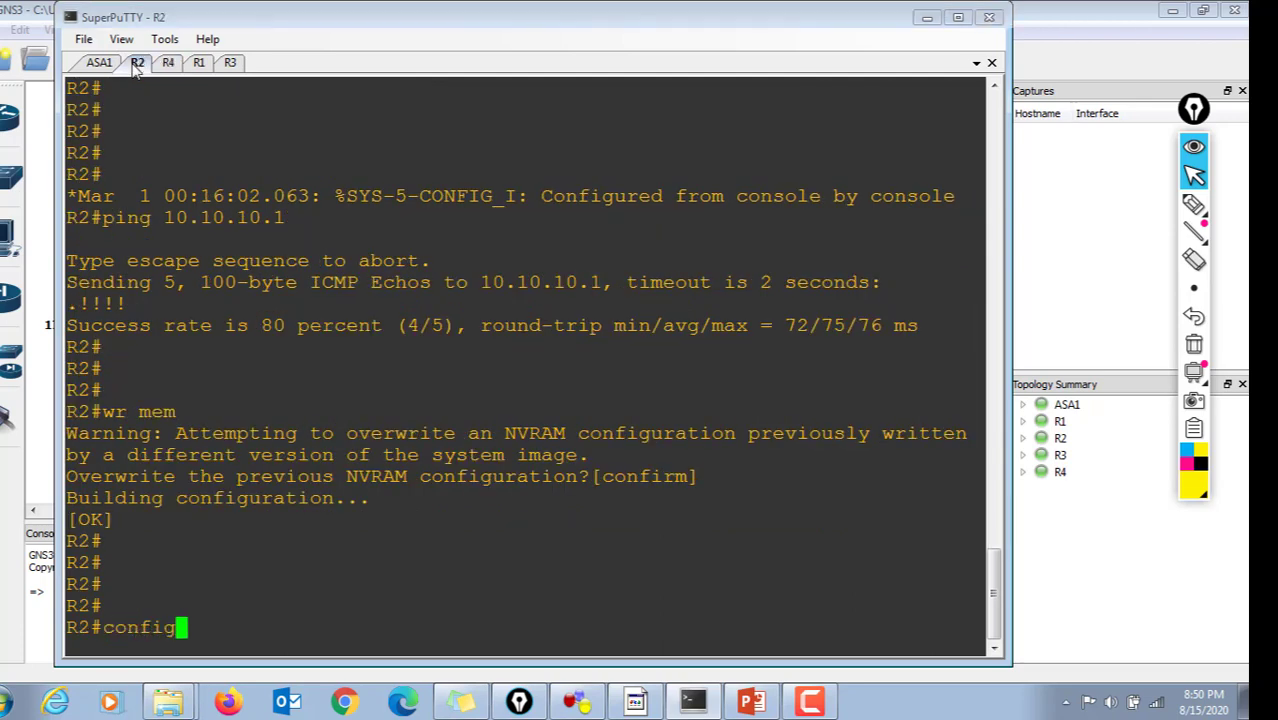
key(Return)
key(Return)
text(ig)#int)
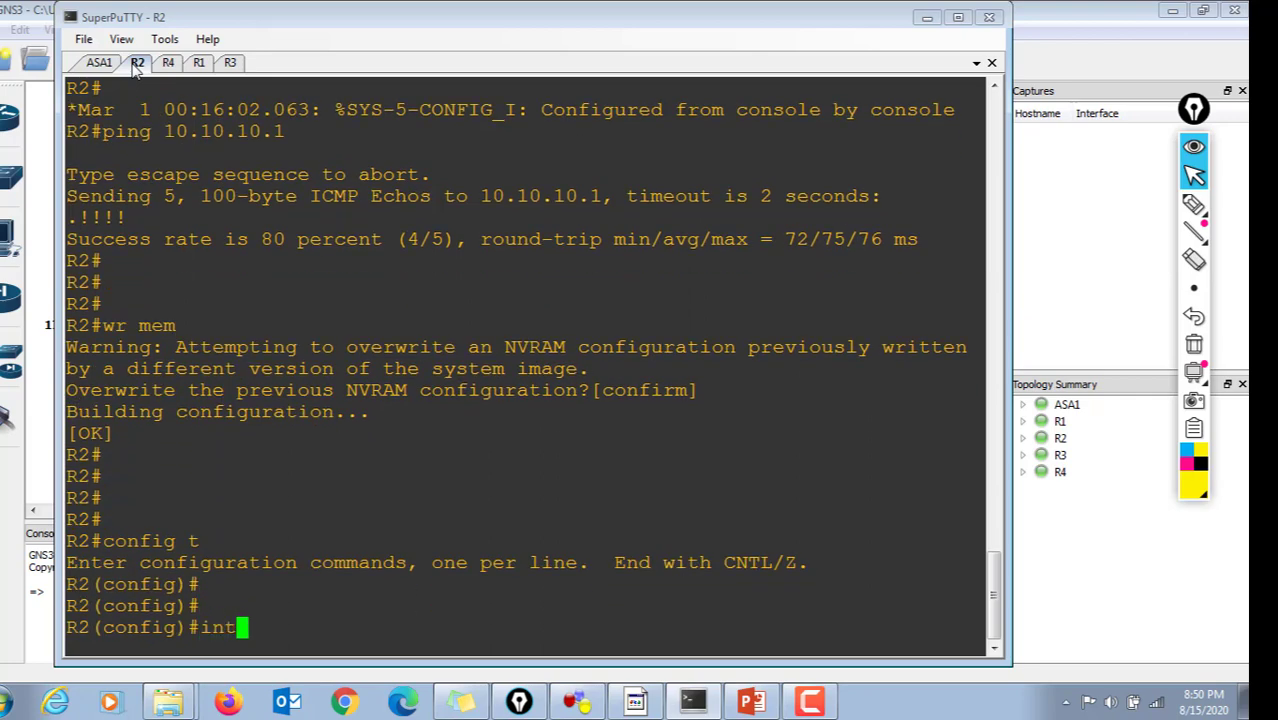
text( f)
key(Tab)
text(0/1)
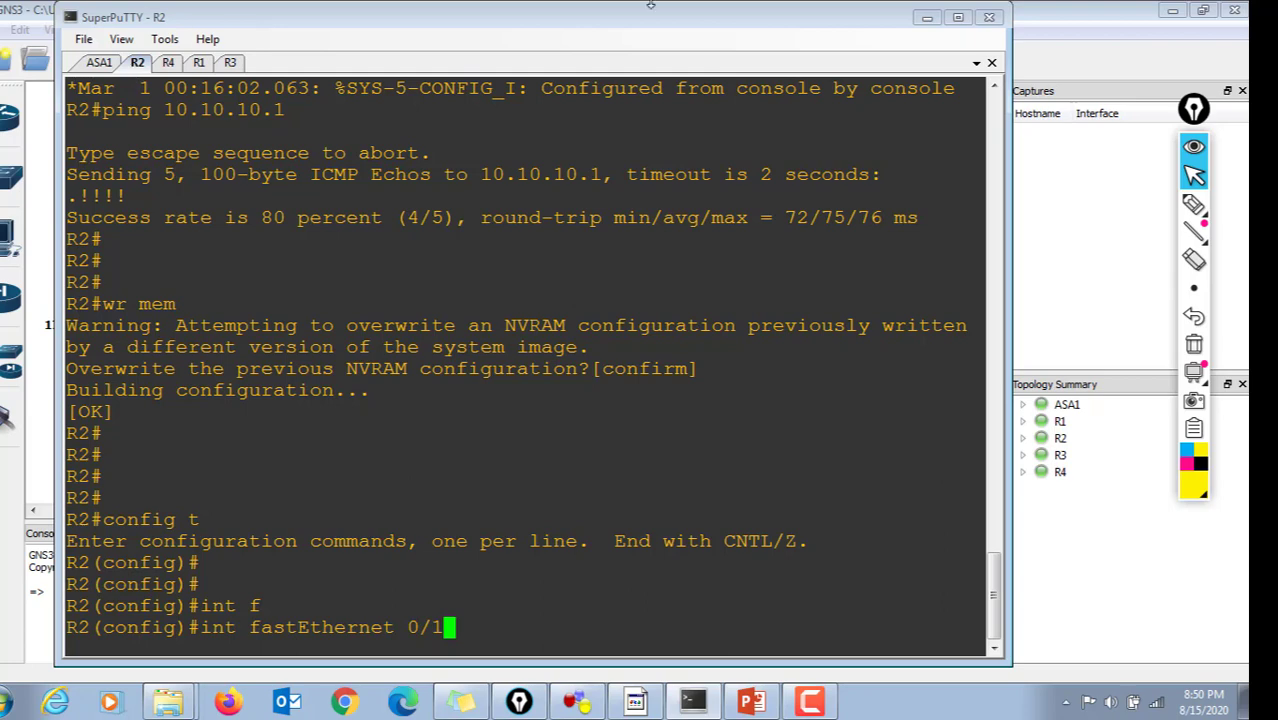
click(1091, 9)
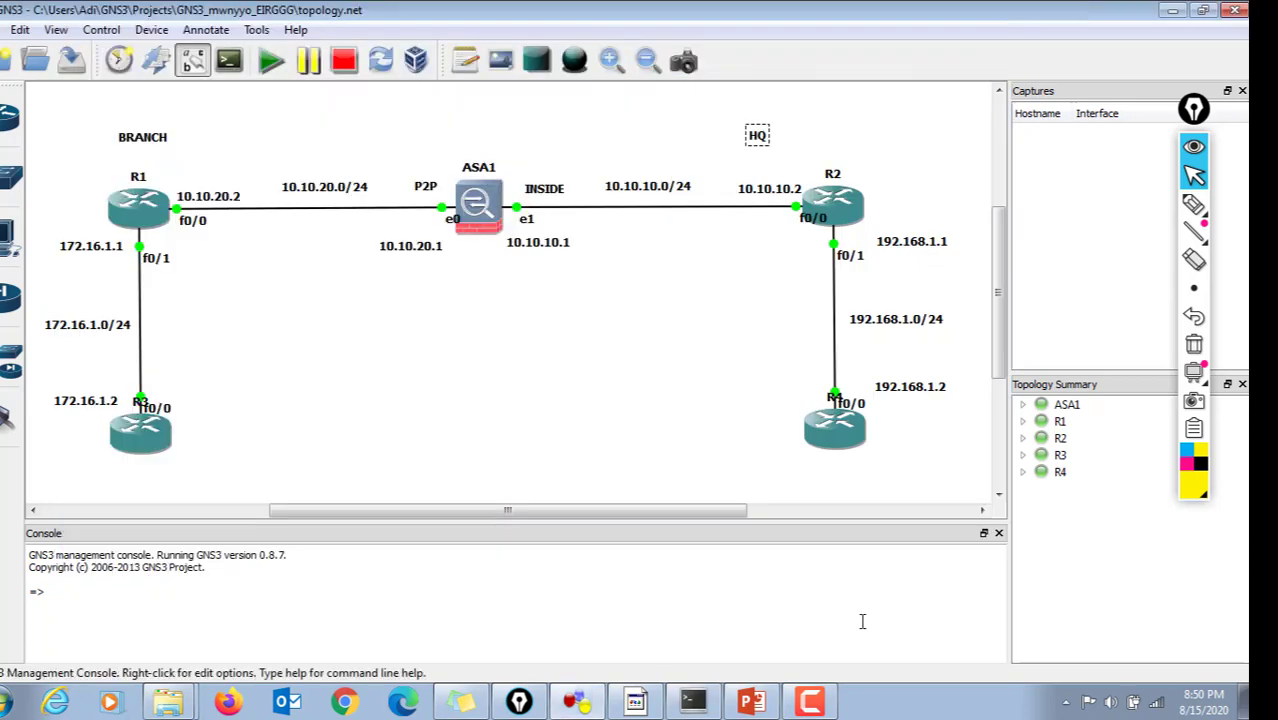
click(693, 701)
click(588, 513)
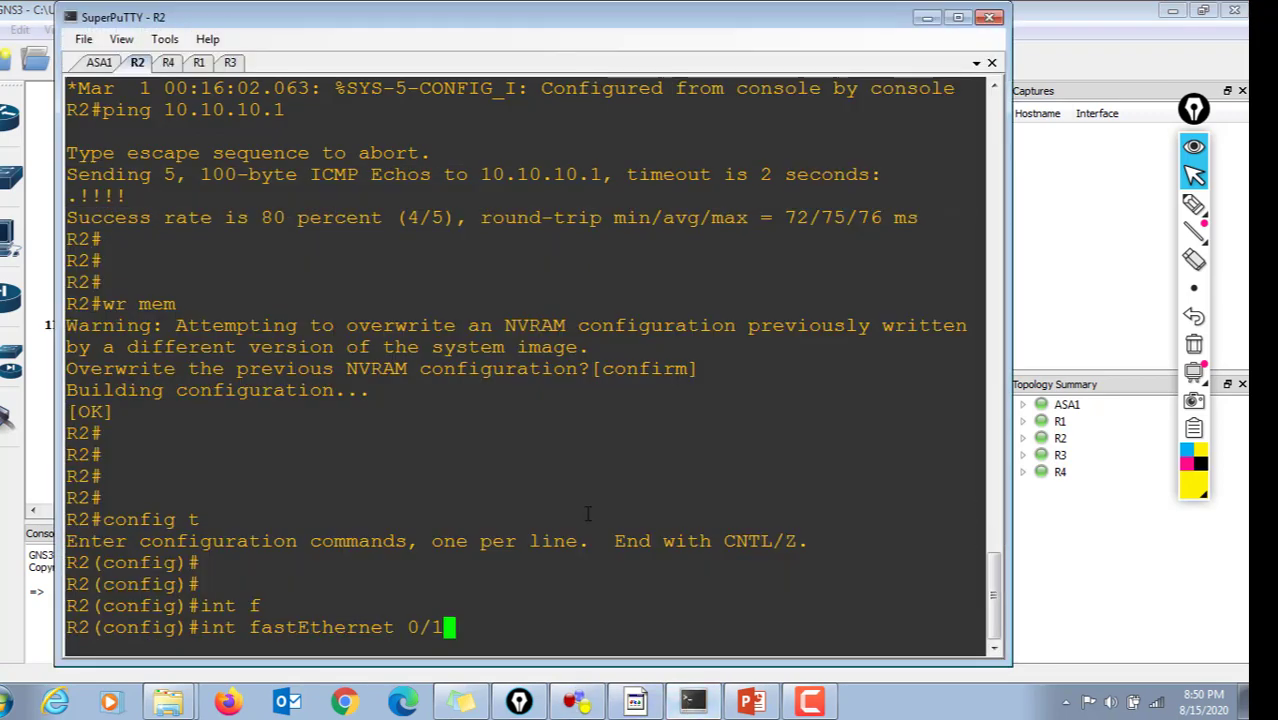
key(Return)
Assign IP address 192.168.1.1 with mask 255.255.255.0 to R2's fastEthernet 0/1 interface.
text(ip add)
key(Tab)
text(192.168)
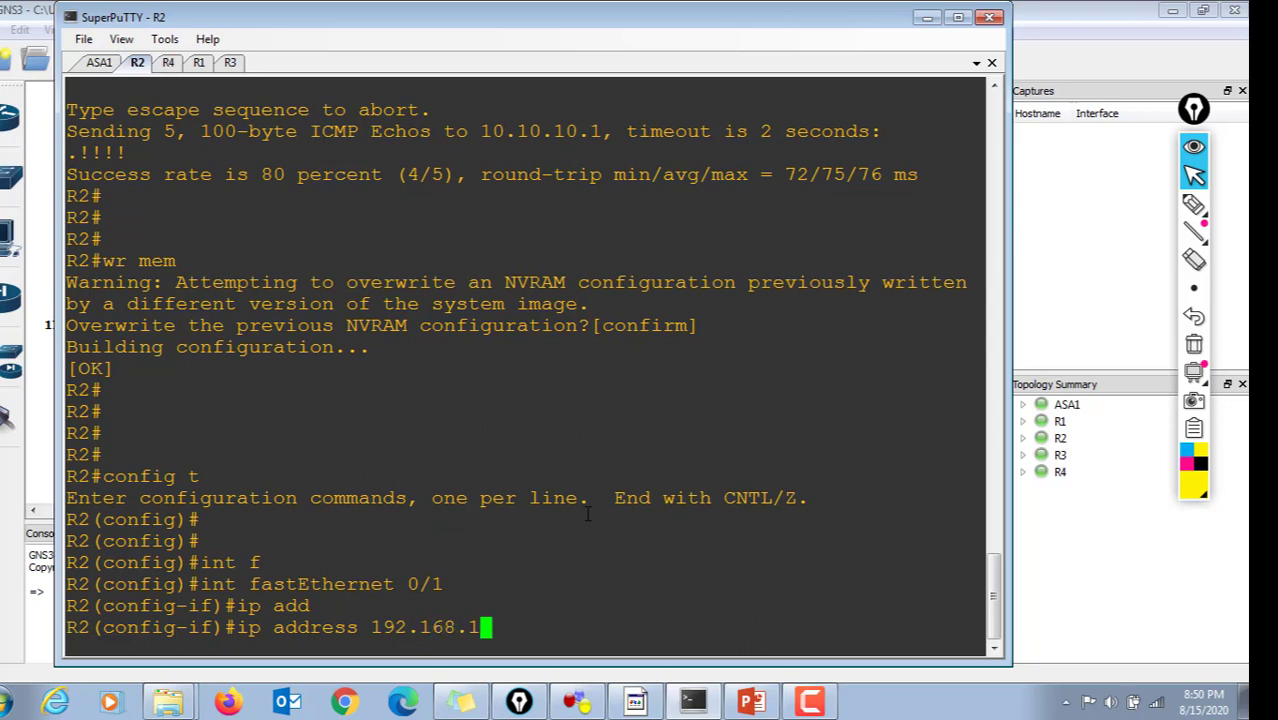
text(.1.1 255.255.255.0)
key(Return)
Enable R2's fastEthernet 0/1 interface with no shut and leave configuration mode with end.
text(no shut)
key(Return)
key(Return)
key(Return)
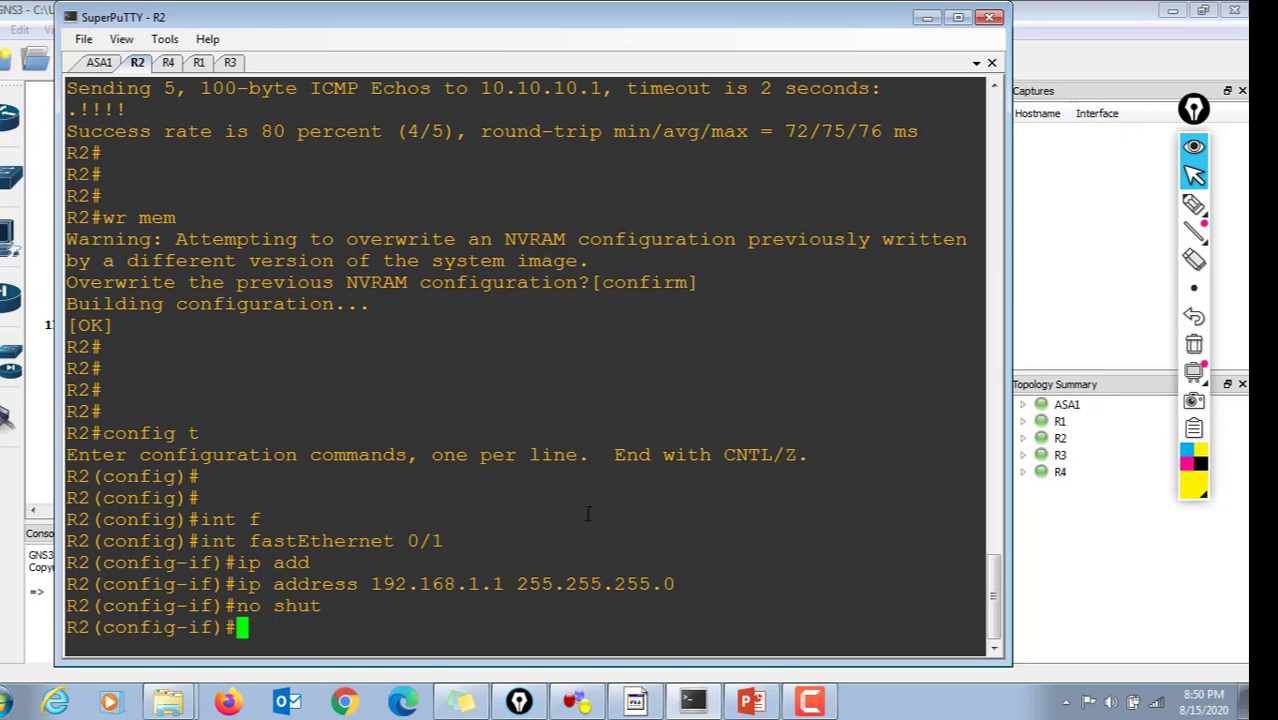
text(end)
key(Return)
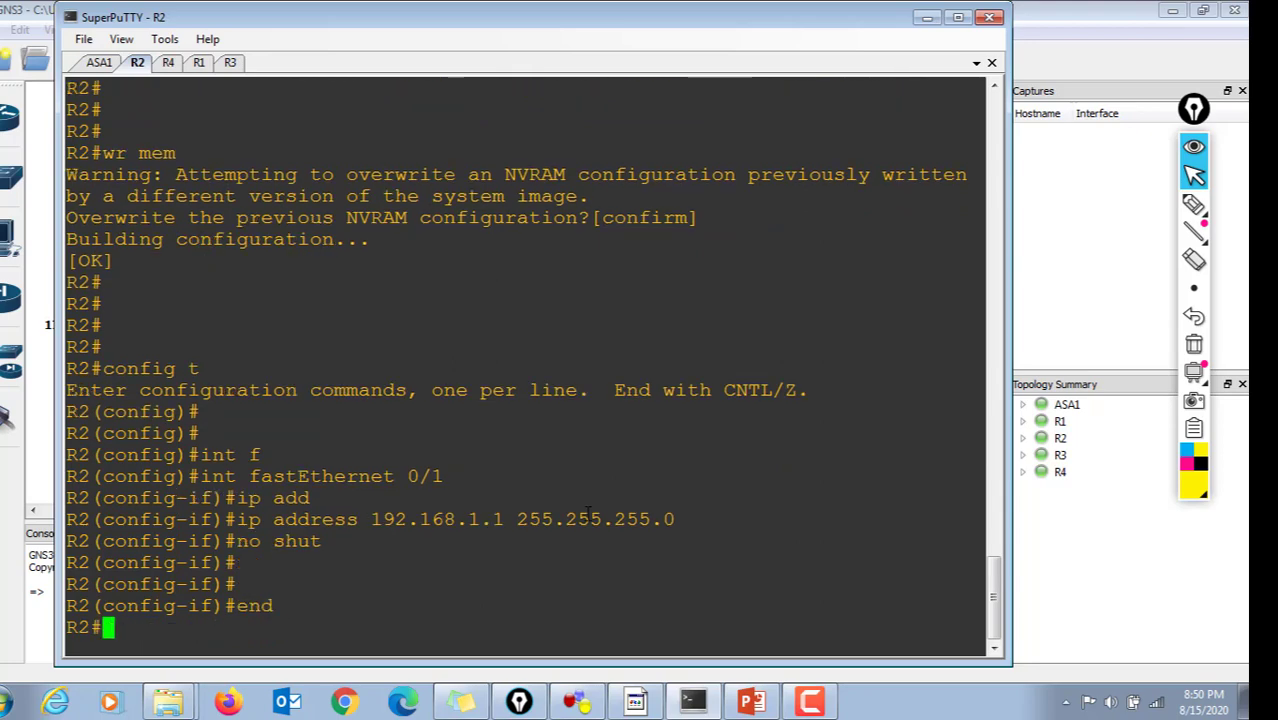
Save R2's configuration with wr mem.
key(Return)
key(Return)
key(Return)
key(Return)
text(wr )
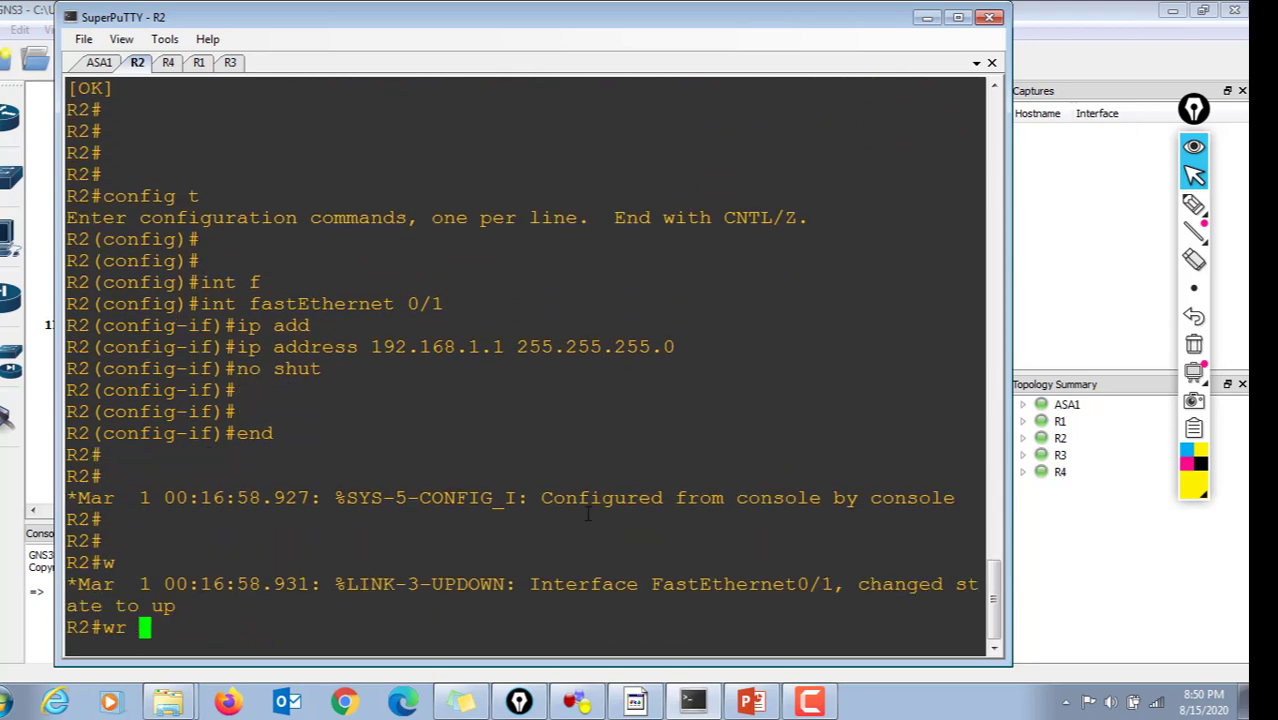
text(mem)
key(Return)
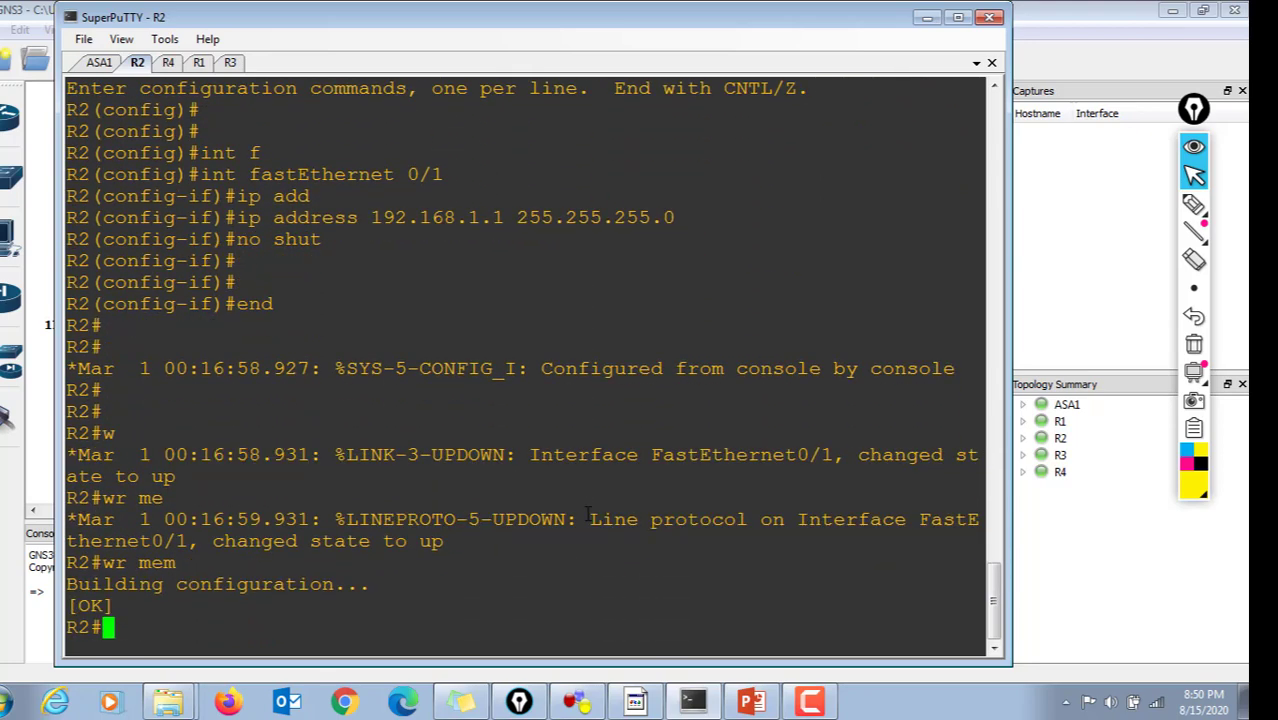
Switch to the R4 console and enter global configuration mode with config t.
click(171, 66)
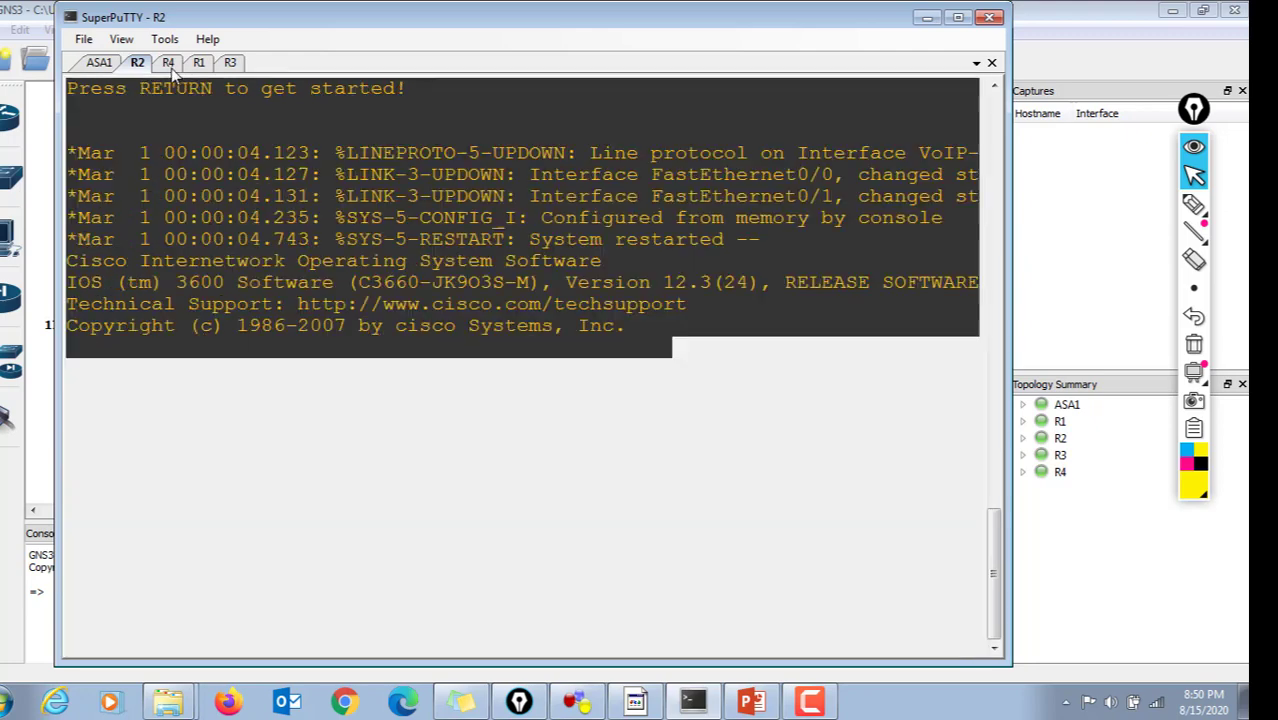
text(config t)
key(Return)
key(Return)
key(Return)
key(Return)
Assign IP address 192.168.1.2 with mask 255.255.255.0 to R4's fastEthernet 0/0 interface.
text(ig)#int)
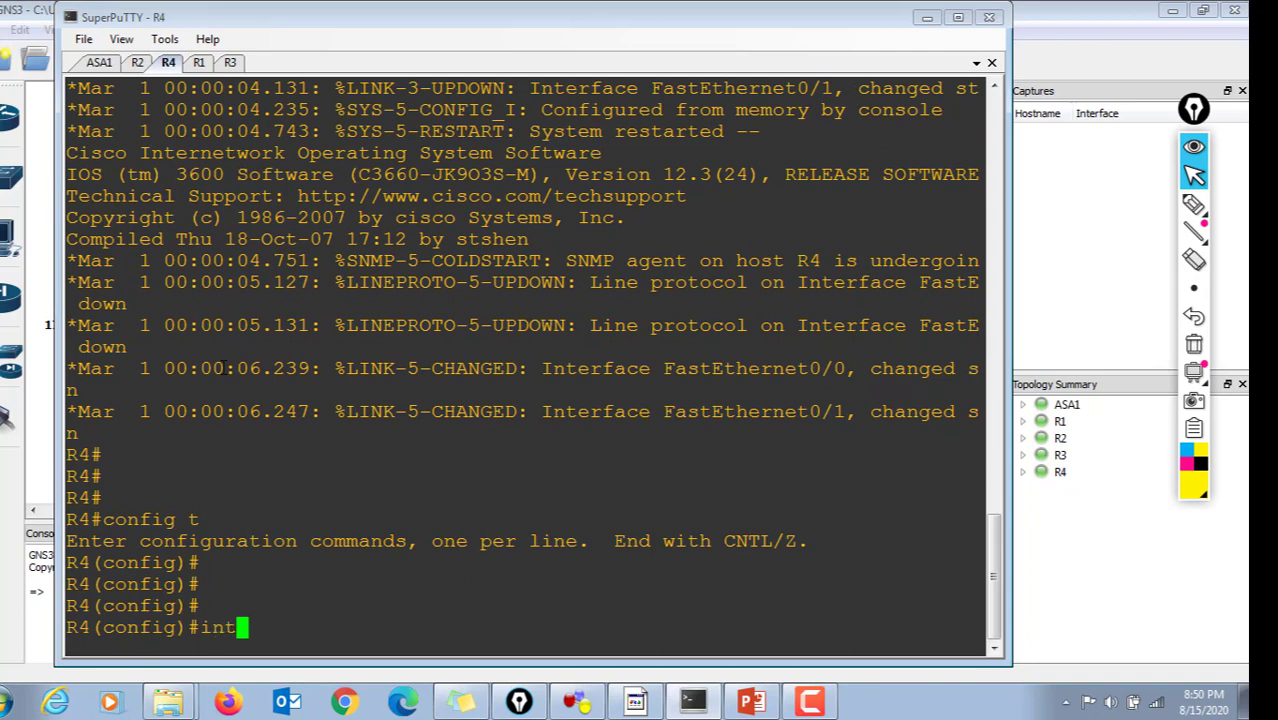
text( f)
key(Tab)
text(0/0)
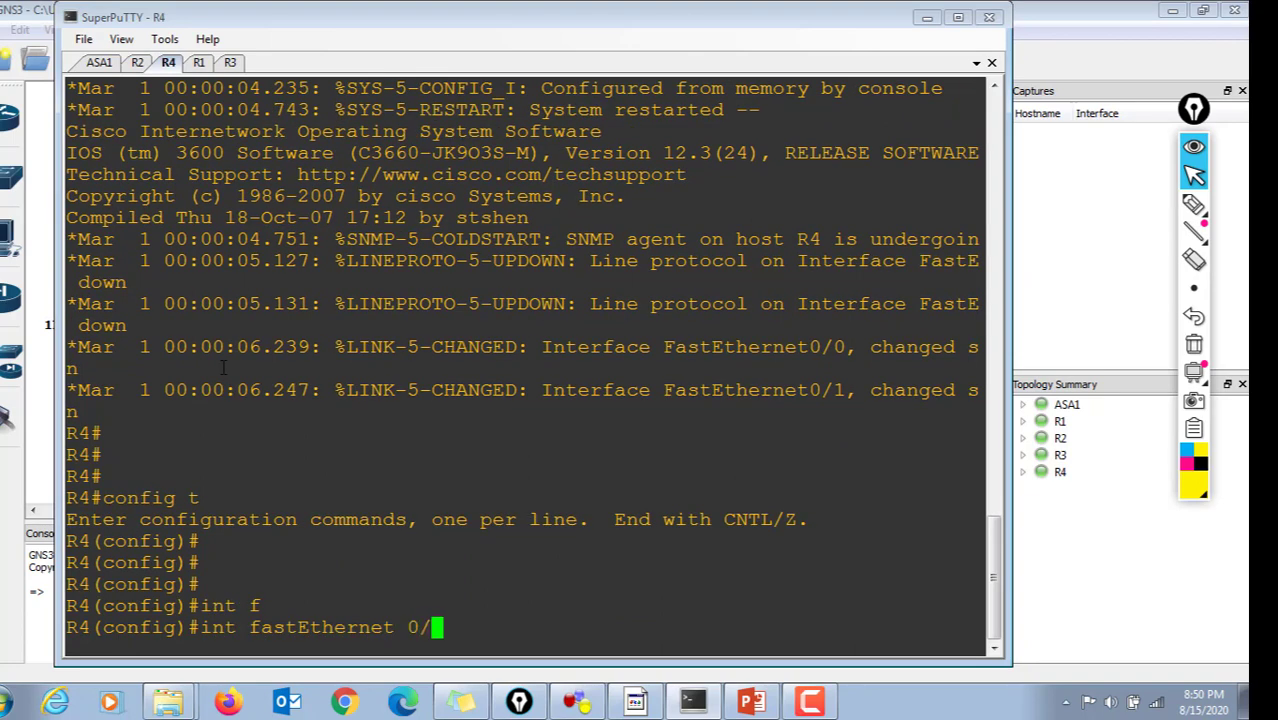
key(Return)
text(ip add)
key(Tab)
text(192.1)
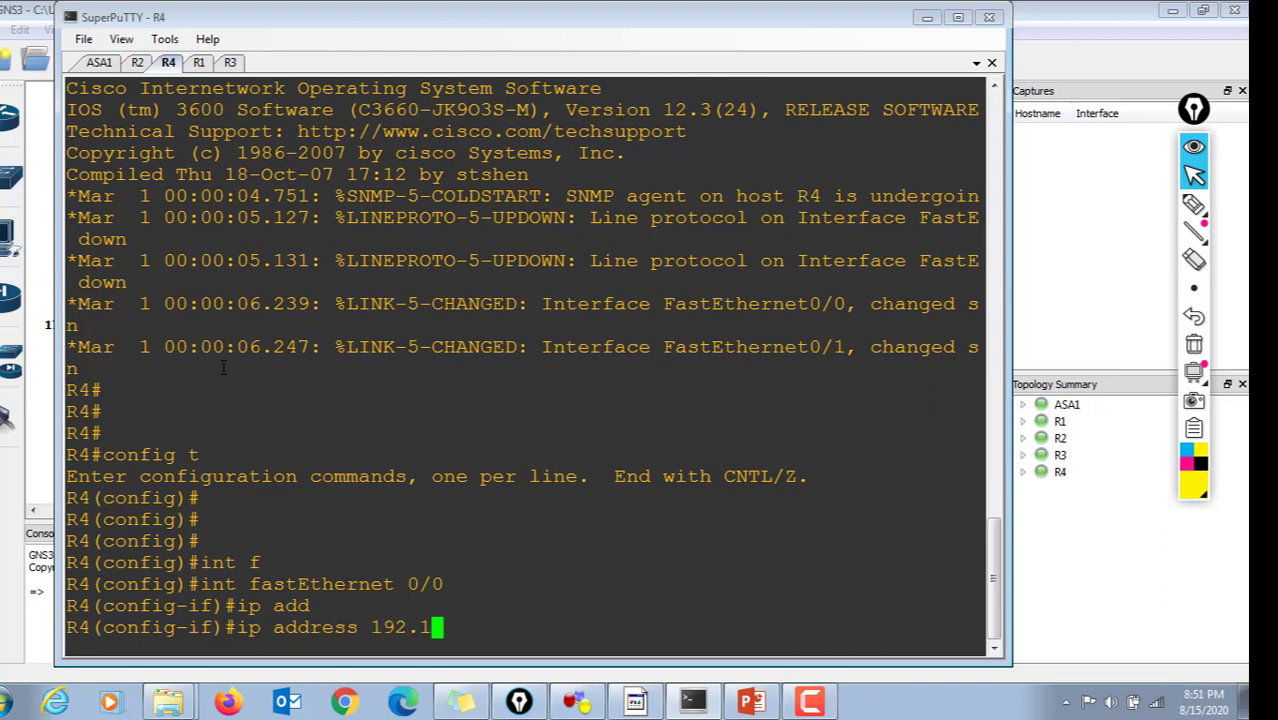
text(68.1.2 255.255.255.0)
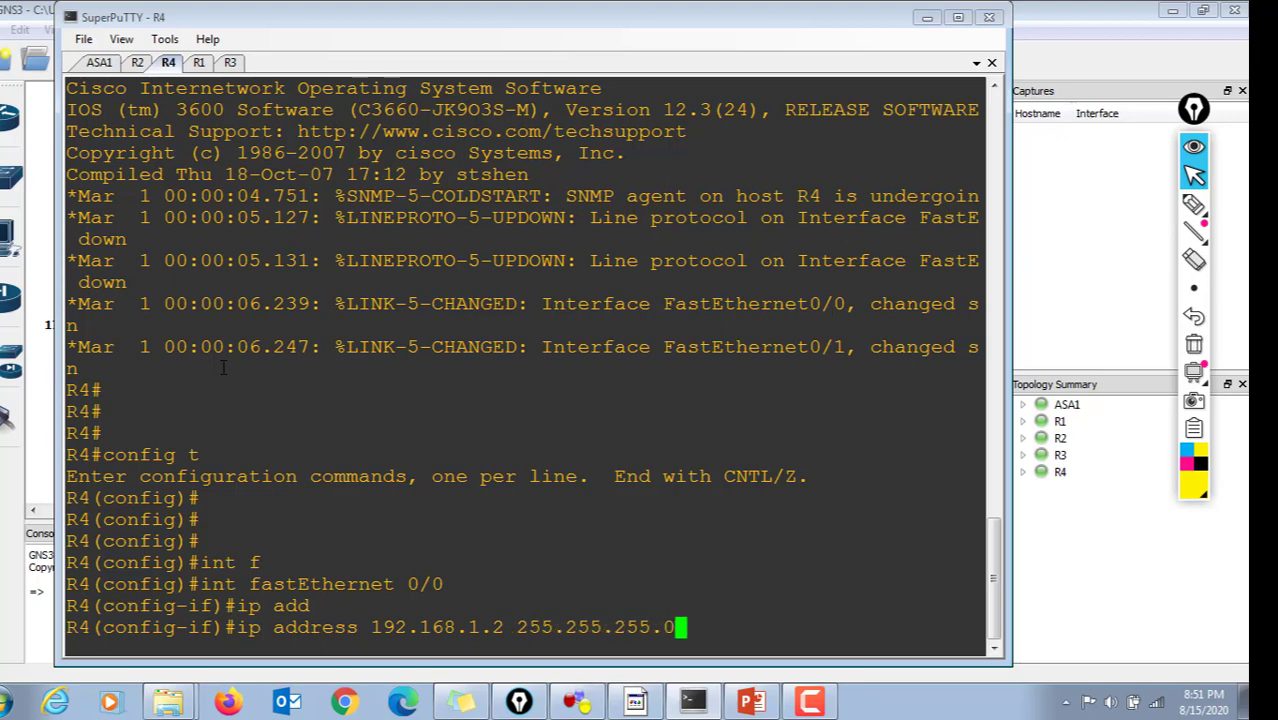
key(Return)
Enable R4's fastEthernet 0/0 interface with no shut and exit to global configuration mode.
text(no shut)
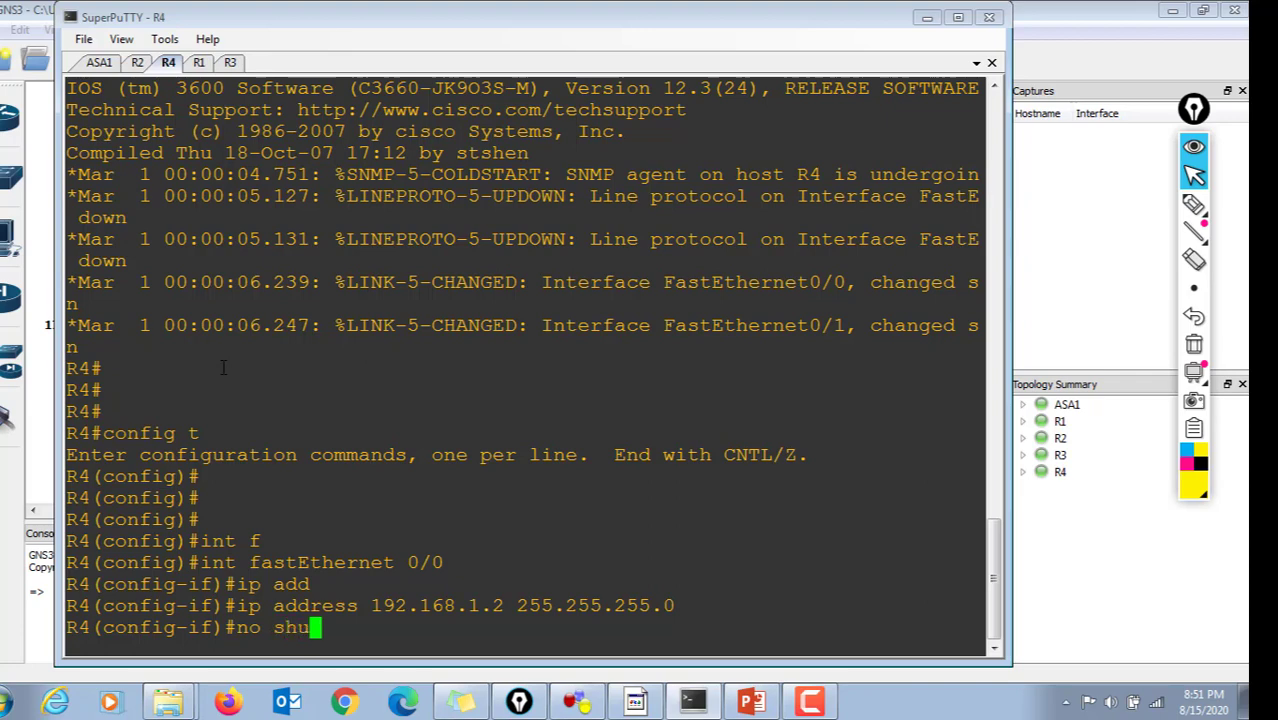
key(Return)
key(Return)
key(Return)
key(Return)
text(exit)
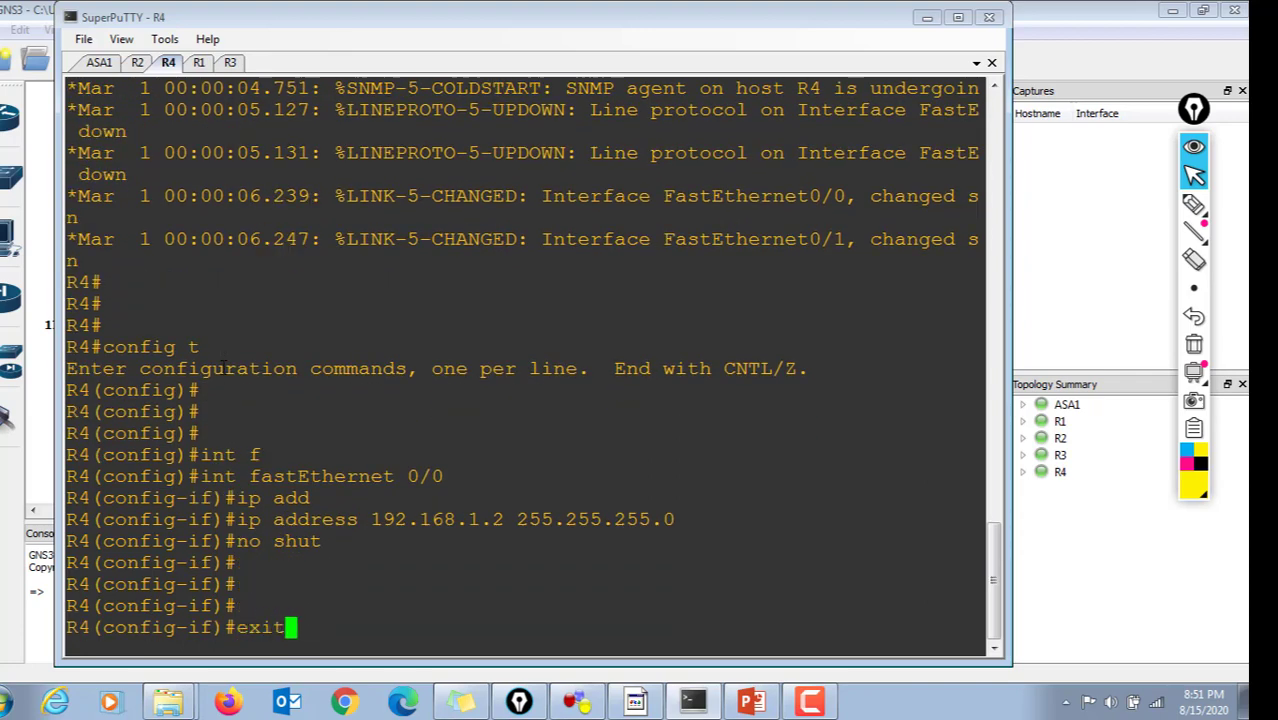
key(Return)
key(Return)
key(Return)
key(Return)
key(Return)
Leave R4's configuration mode with the end command.
text(end)
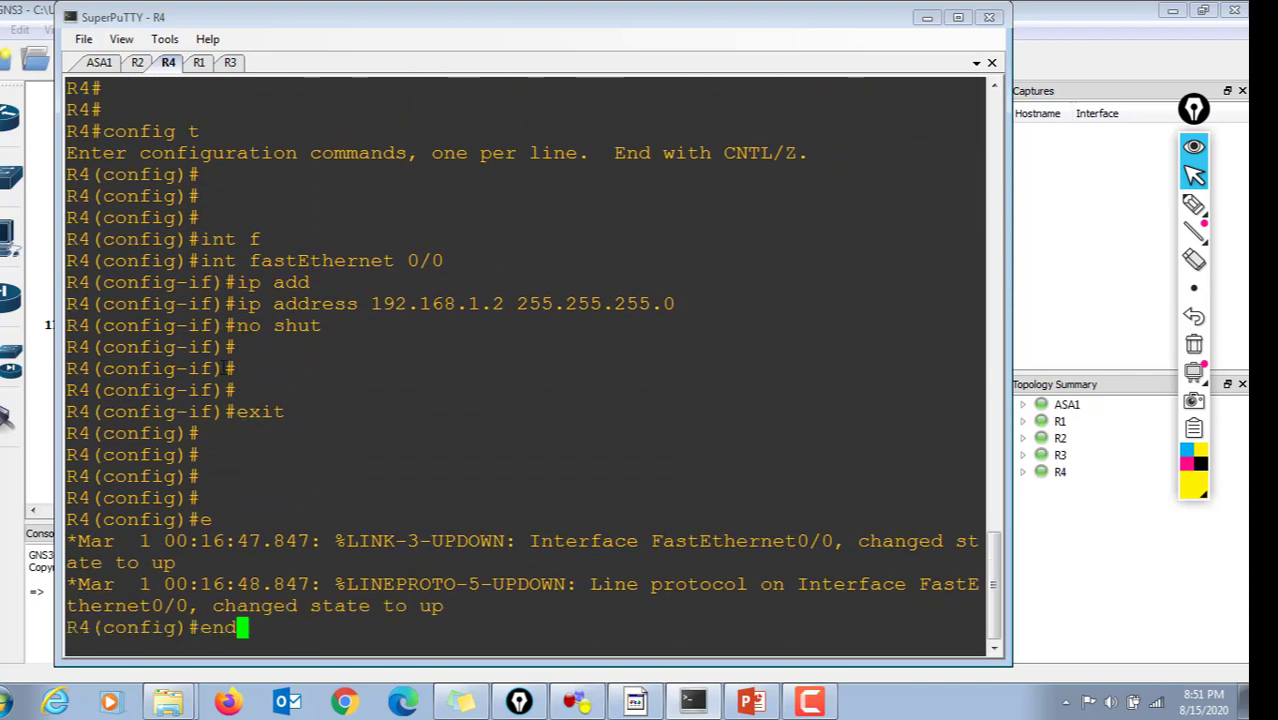
key(Return)
key(Return)
key(Return)
key(Return)
key(Return)
Ping R2's fastEthernet 0/1 address, 192.168.1.1, from R4.
text(ping )
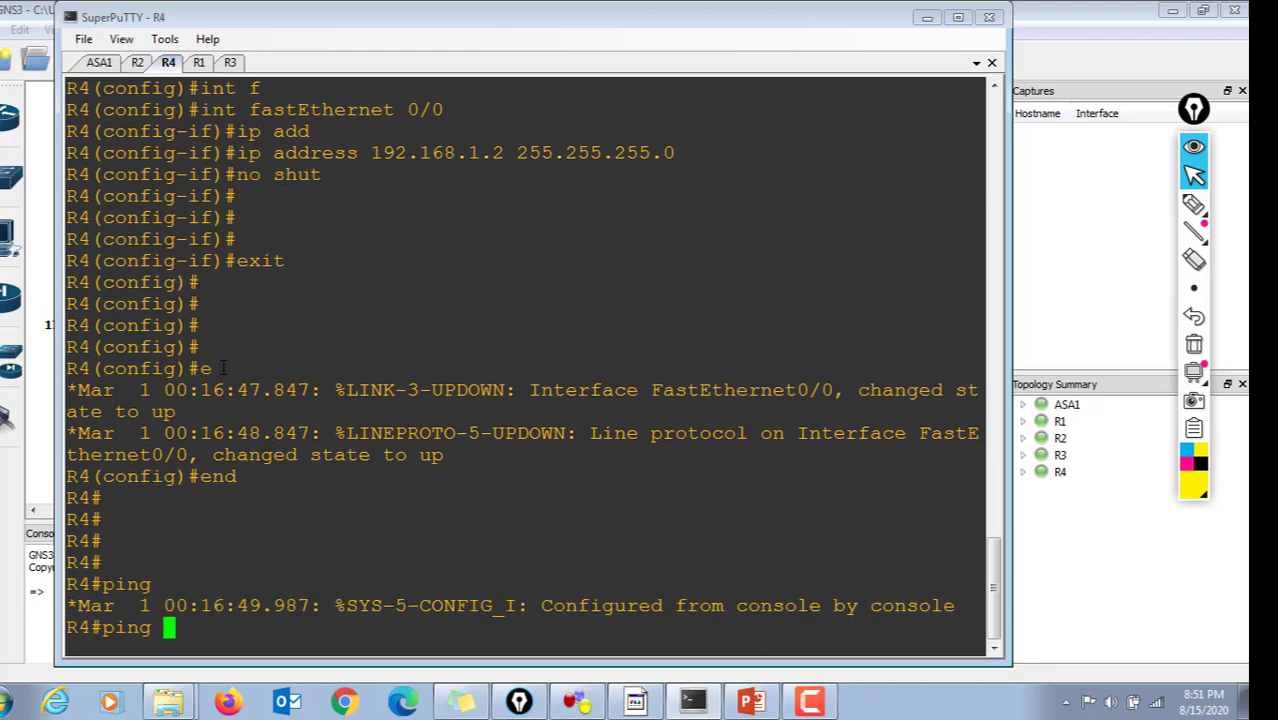
text(192.168.1.1)
key(Return)
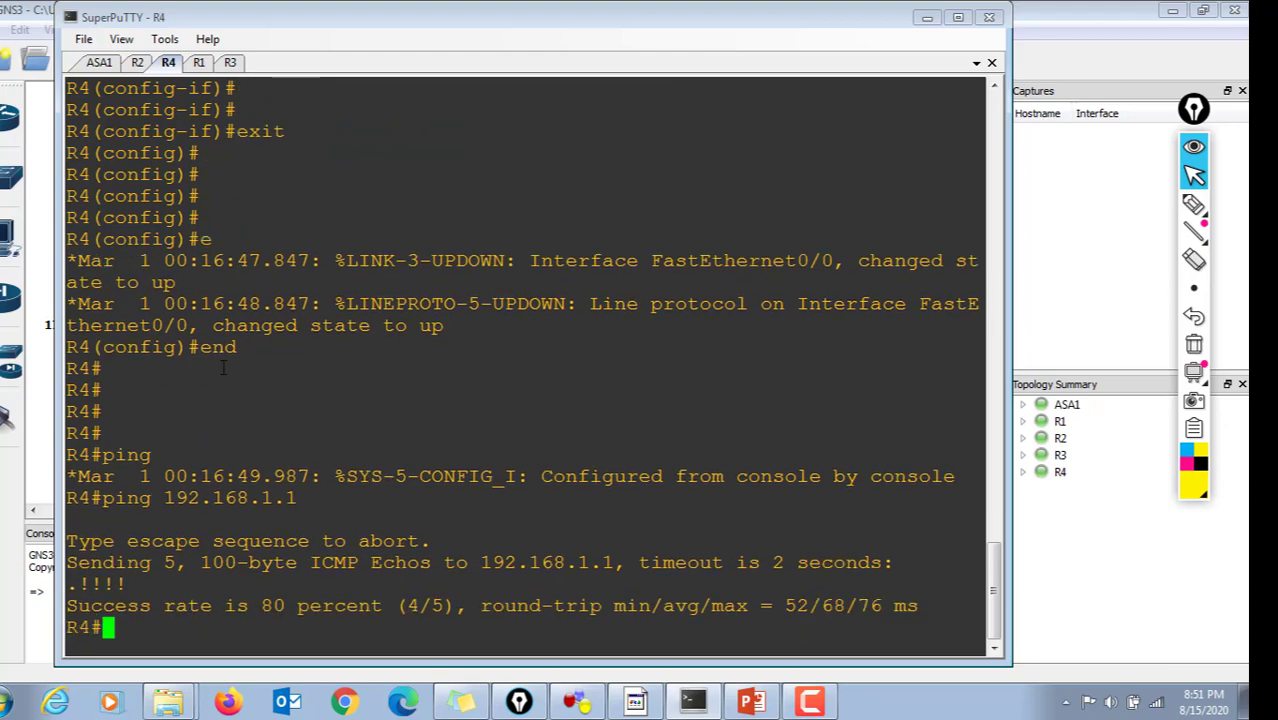
Save R4's configuration with wr mem, confirming the overwrite of the previous NVRAM configuration.
key(Return)
key(Return)
key(Return)
key(Return)
text(wr mem)
key(Return)
key(Return)
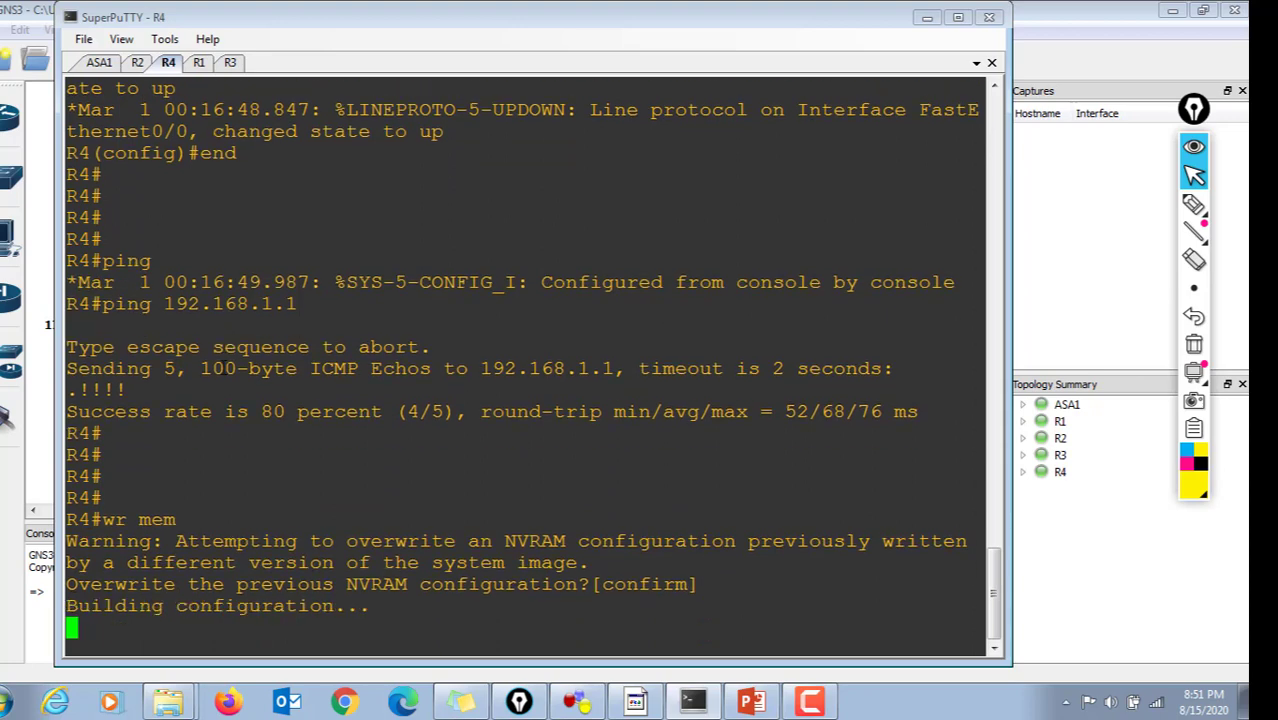
key(Return)
key(Return)
key(Return)
key(Return)
key(Return)
key(Return)
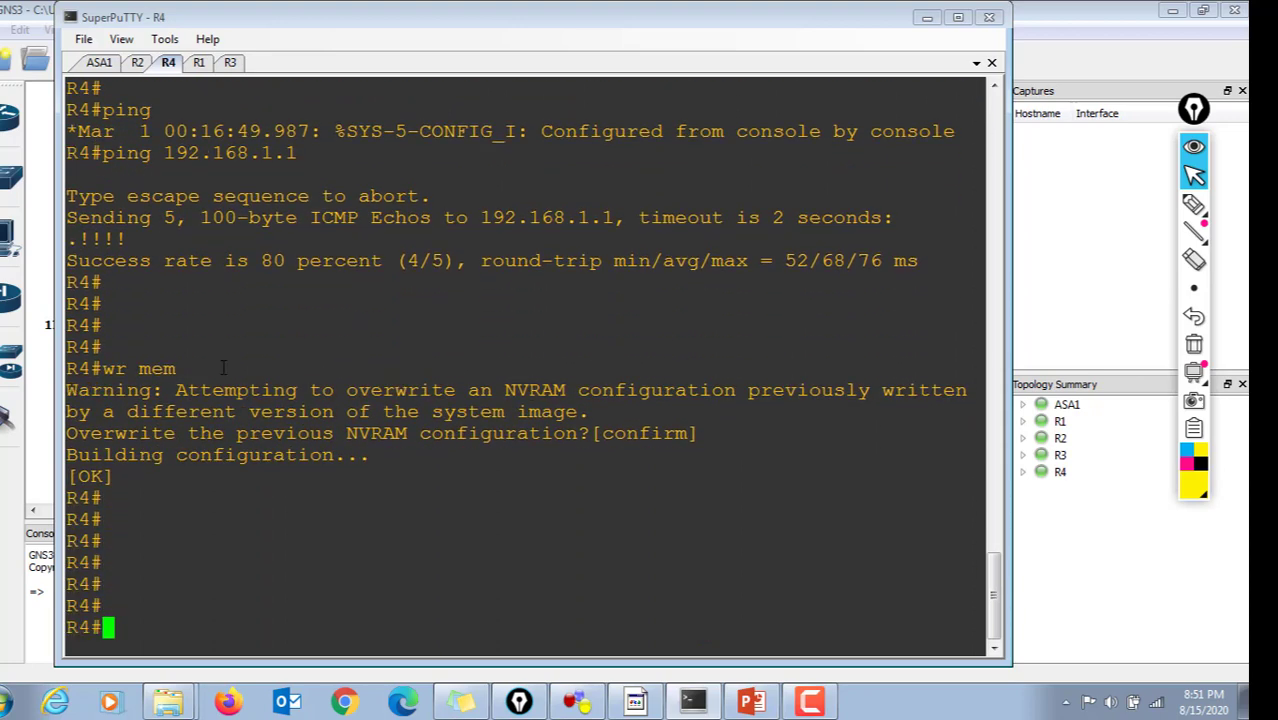
Switch to the R1 console and enter global configuration mode with config t.
click(199, 63)
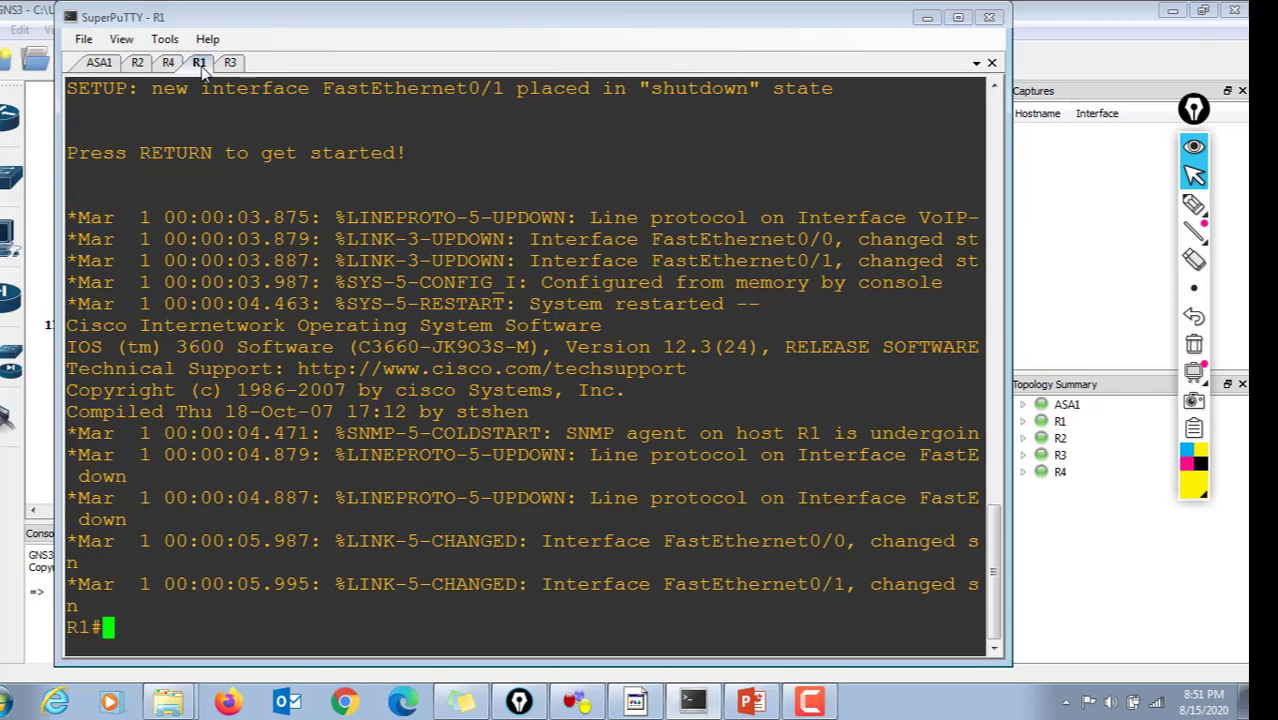
key(Return)
key(Return)
key(Return)
text(config t)
key(Return)
key(Return)
key(Return)
key(Return)
Assign IP address 10.10.20.2 with mask 255.255.255.0 to R1's fastEthernet 0/0 interface.
text(int f)
key(Tab)
text(0/0)
key(Return)
key(Return)
key(Return)
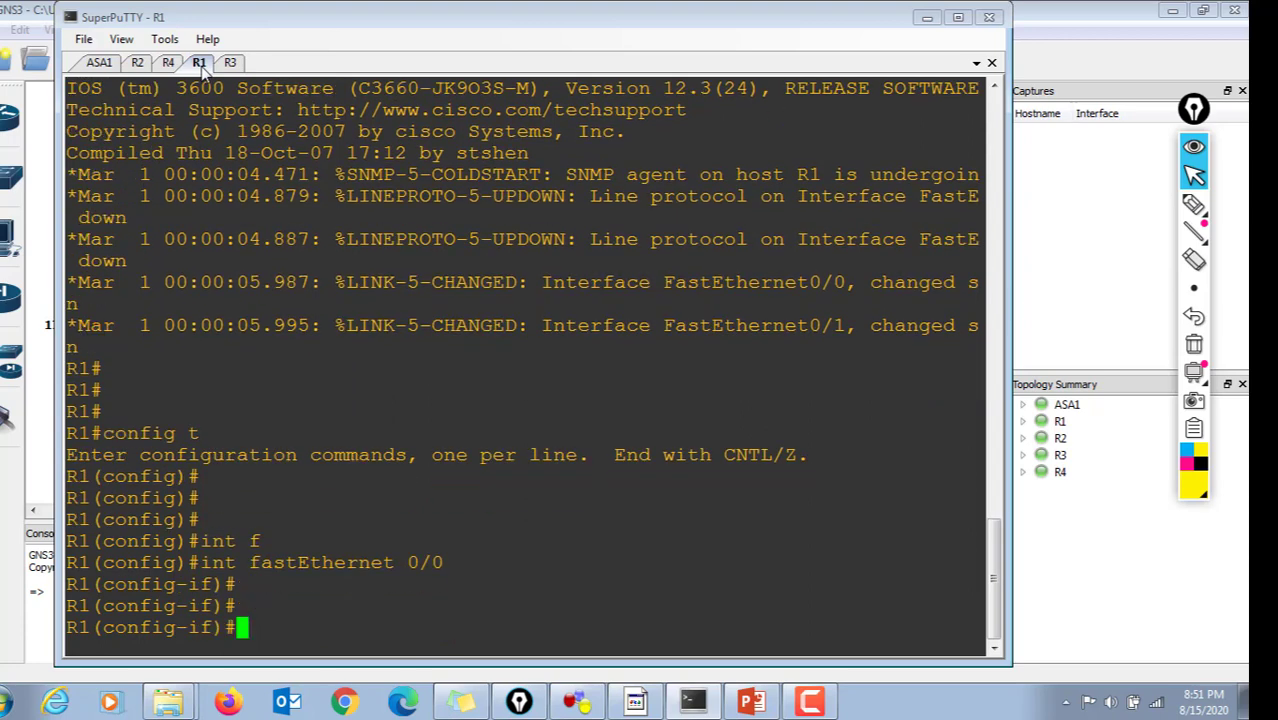
text(ip add)
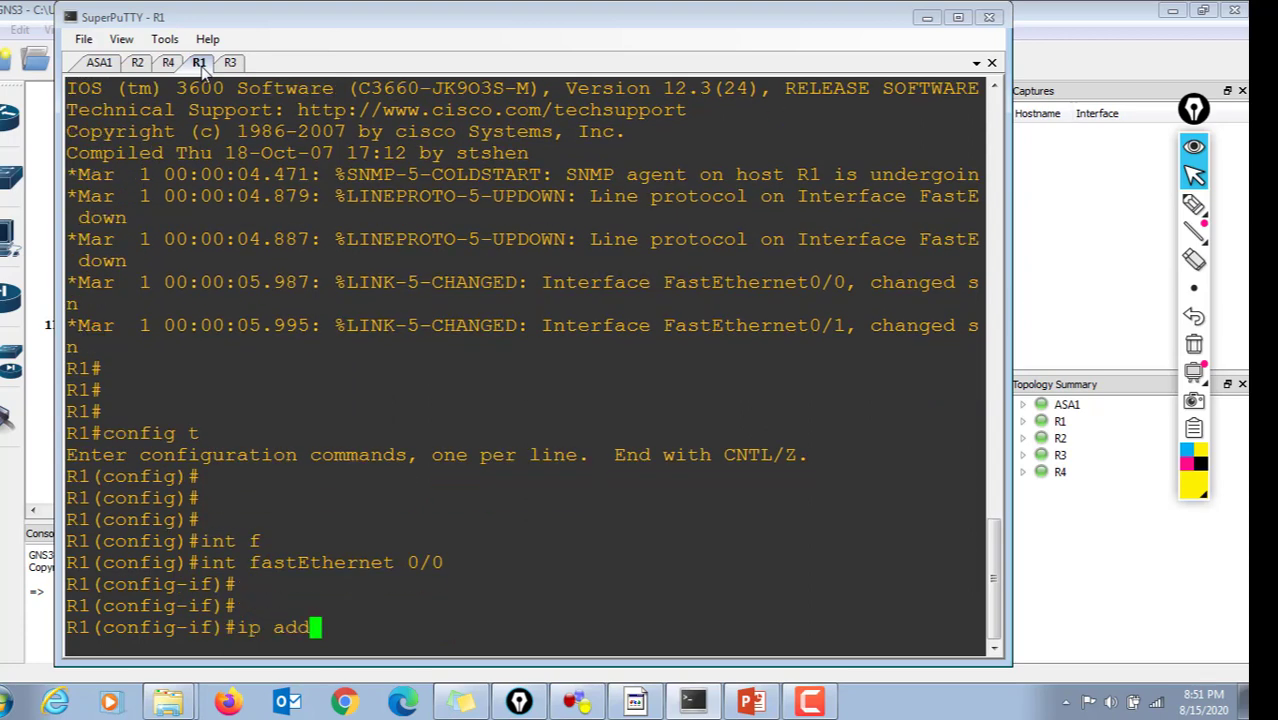
text( 10.10.20.2 255.255.25)
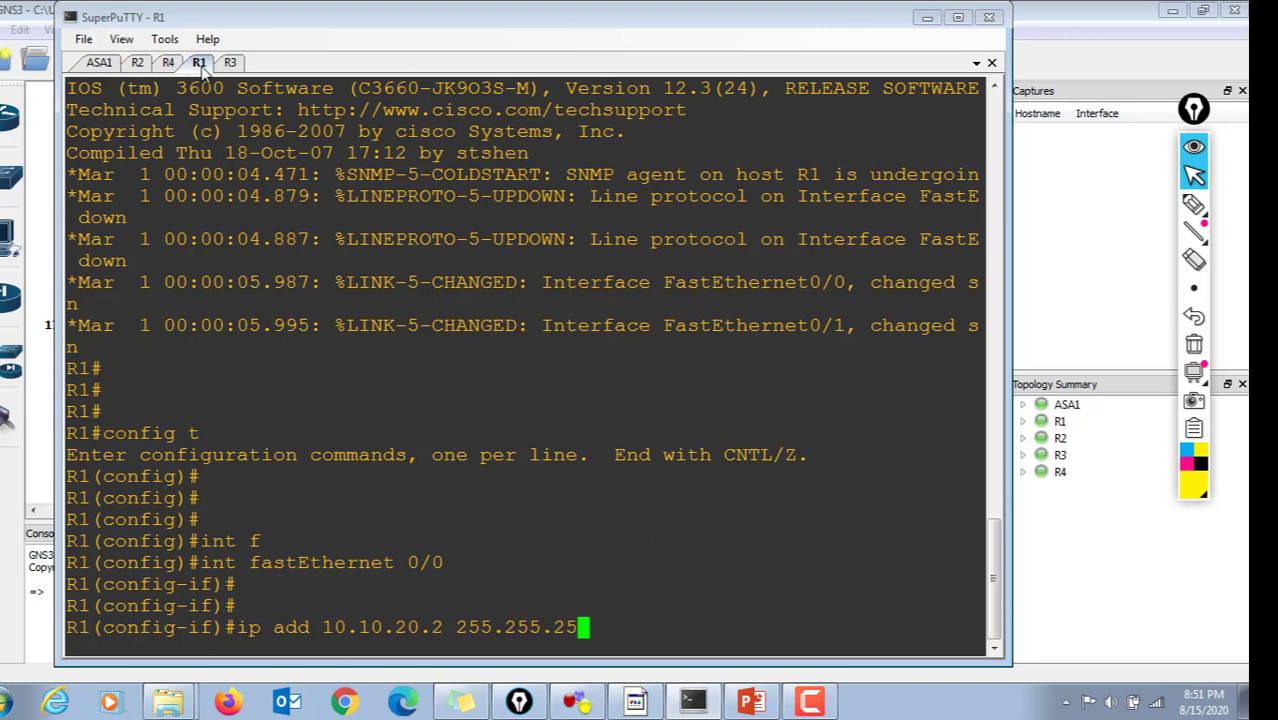
key(Return)
Enable R1's fastEthernet 0/0 interface with no shut and exit to global configuration mode.
text(no shut)
key(Return)
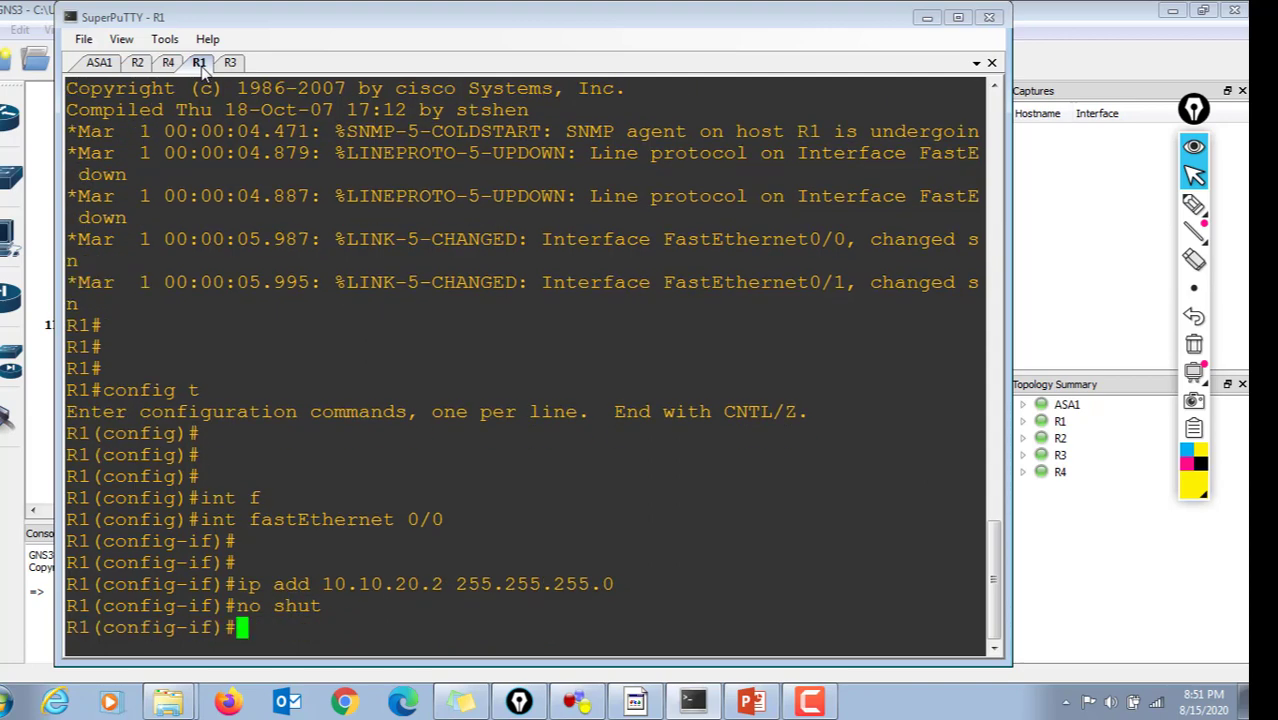
key(Return)
key(Return)
text(exit)
key(Return)
key(Return)
key(Return)
key(Return)
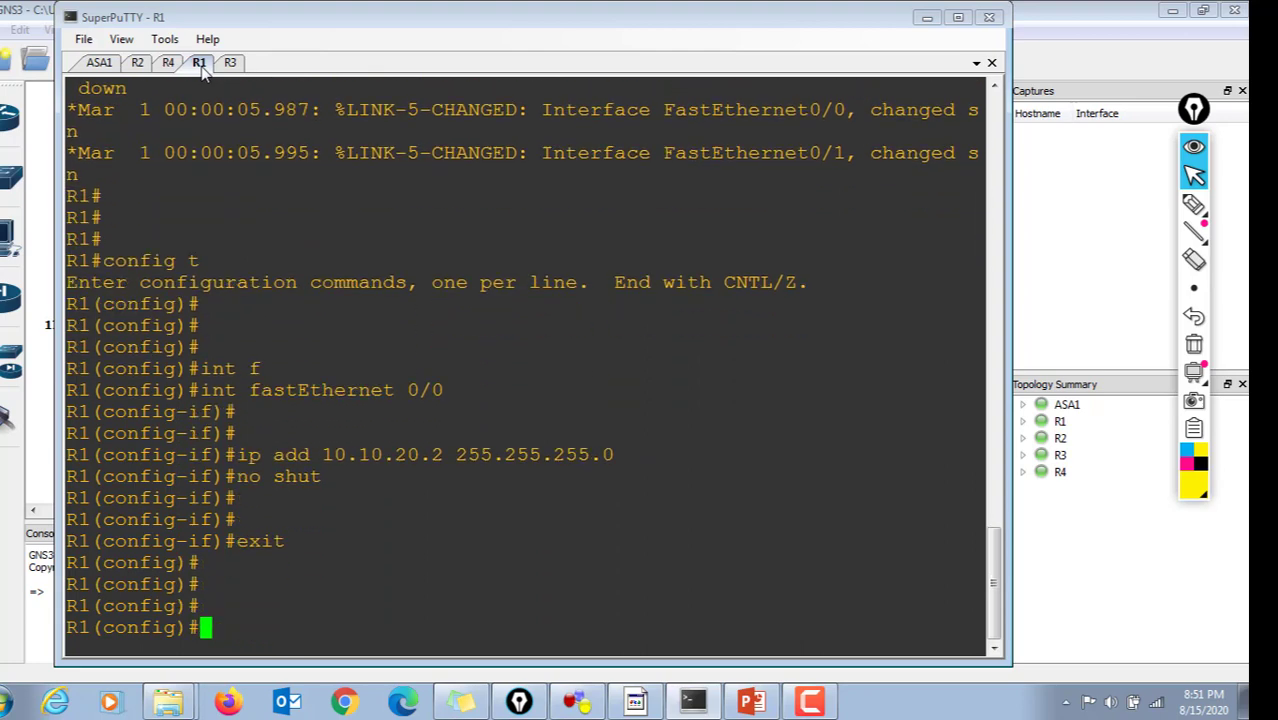
Enter interface configuration for fastEthernet 0/1 on R1 by adapting the earlier fastEthernet 0/0 command.
key(Up)
key(Up)
key(Up)
key(Up)
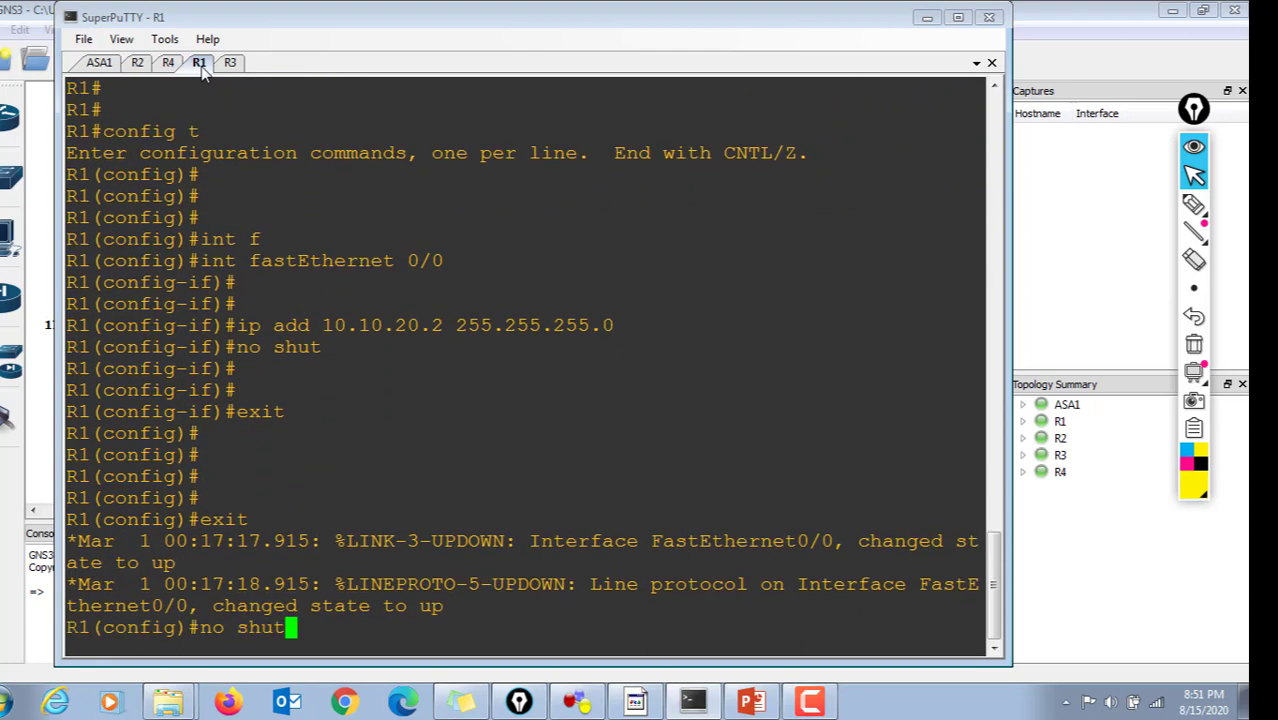
key(BackSpace)
text(1)
key(Return)
key(Return)
key(Return)
key(Return)
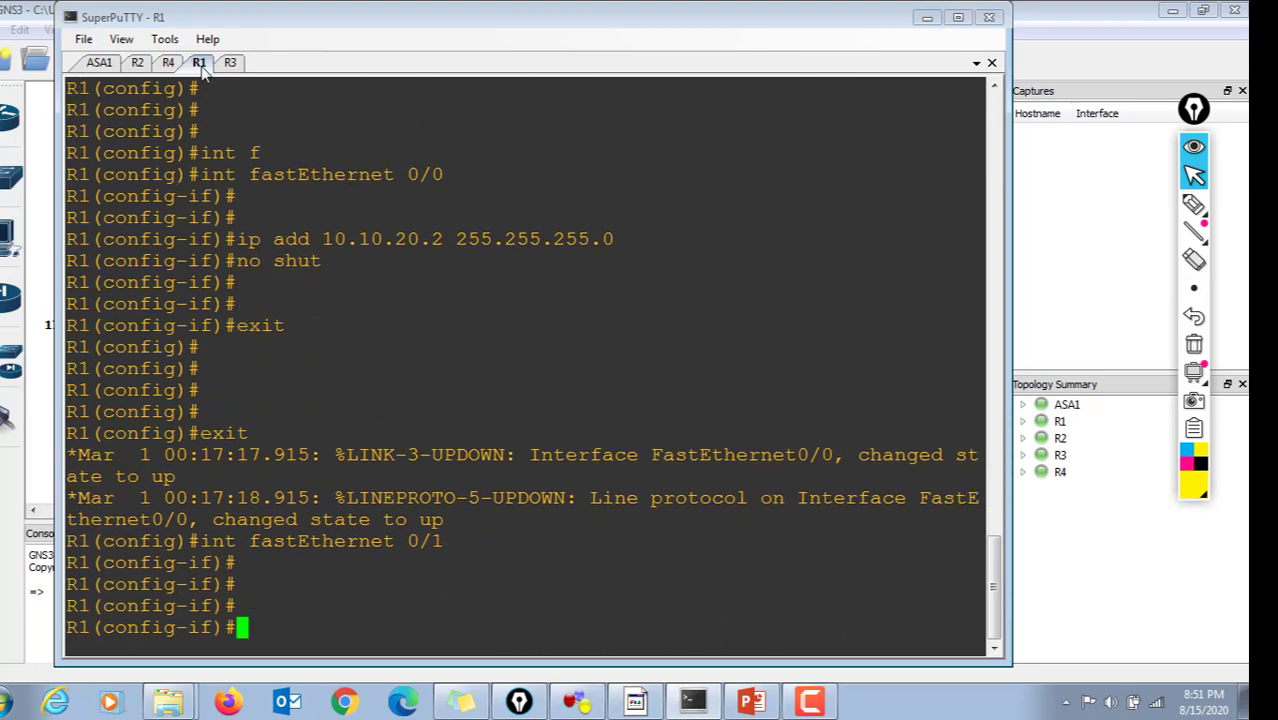
Assign IP address 172.16.1.1 with mask 255.255.255.0 to R1's fastEthernet 0/1 interface.
text(ip add)
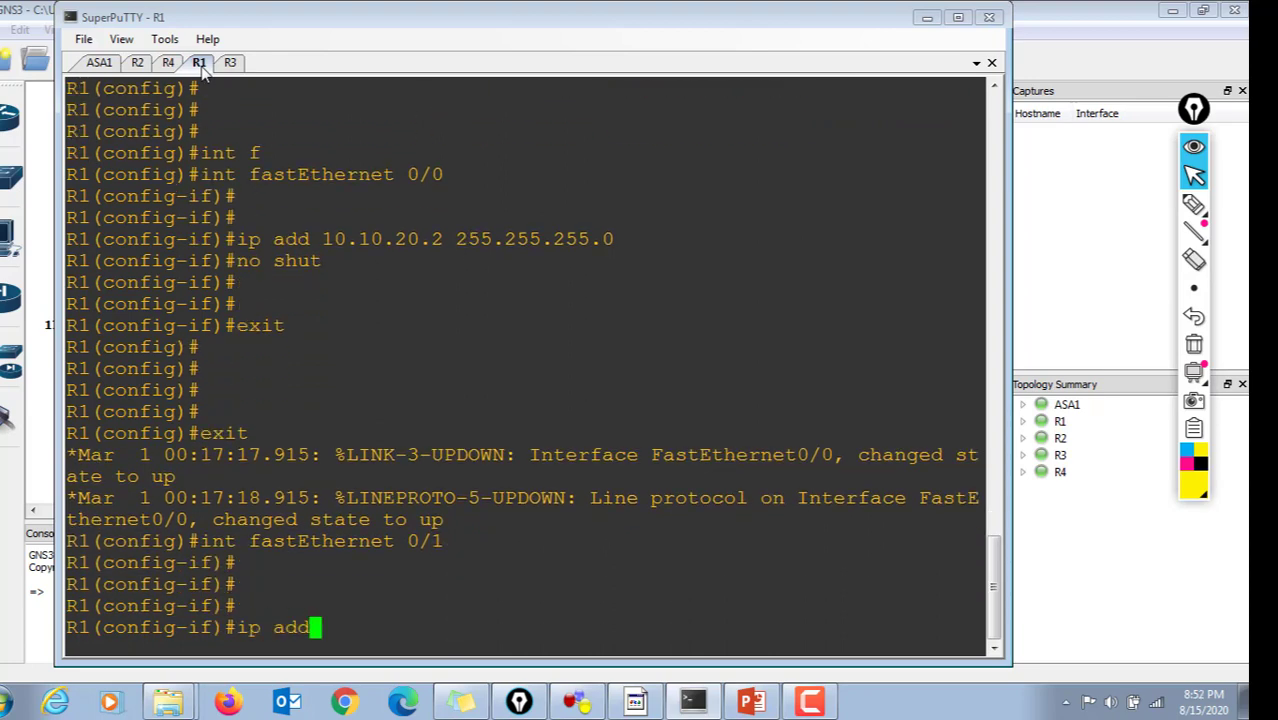
key(Tab)
text(172)
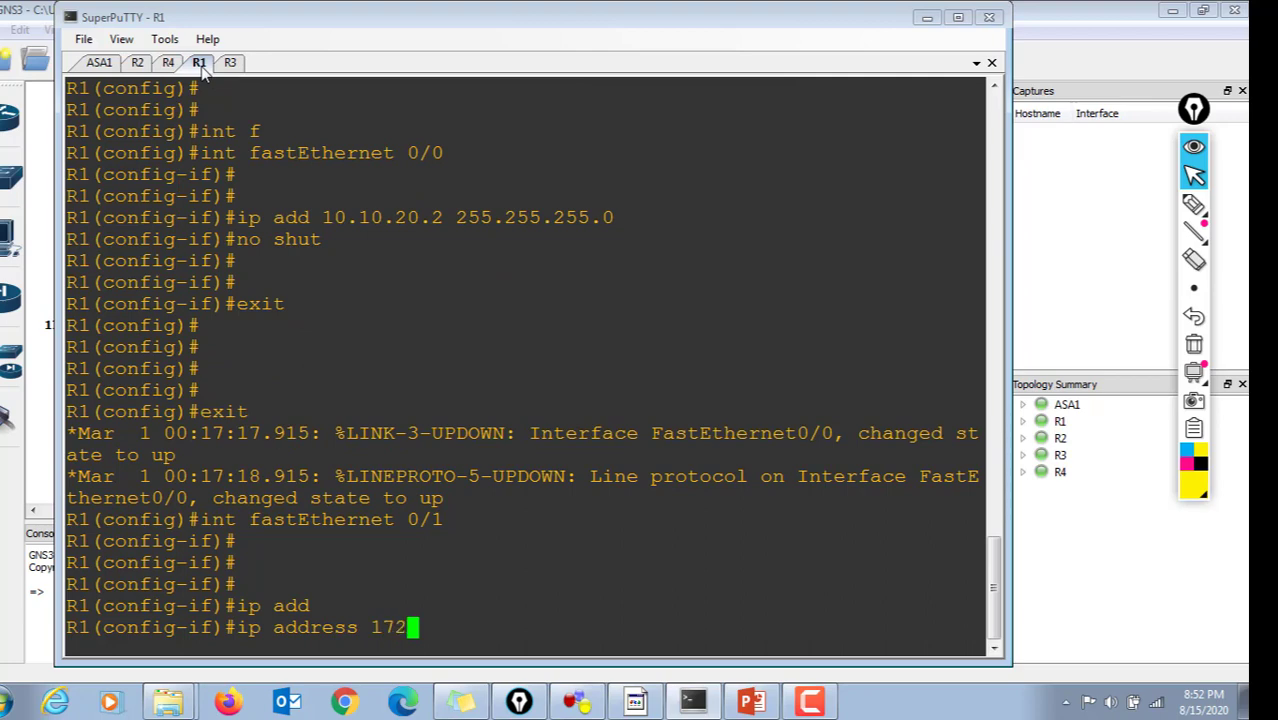
text(.16.)
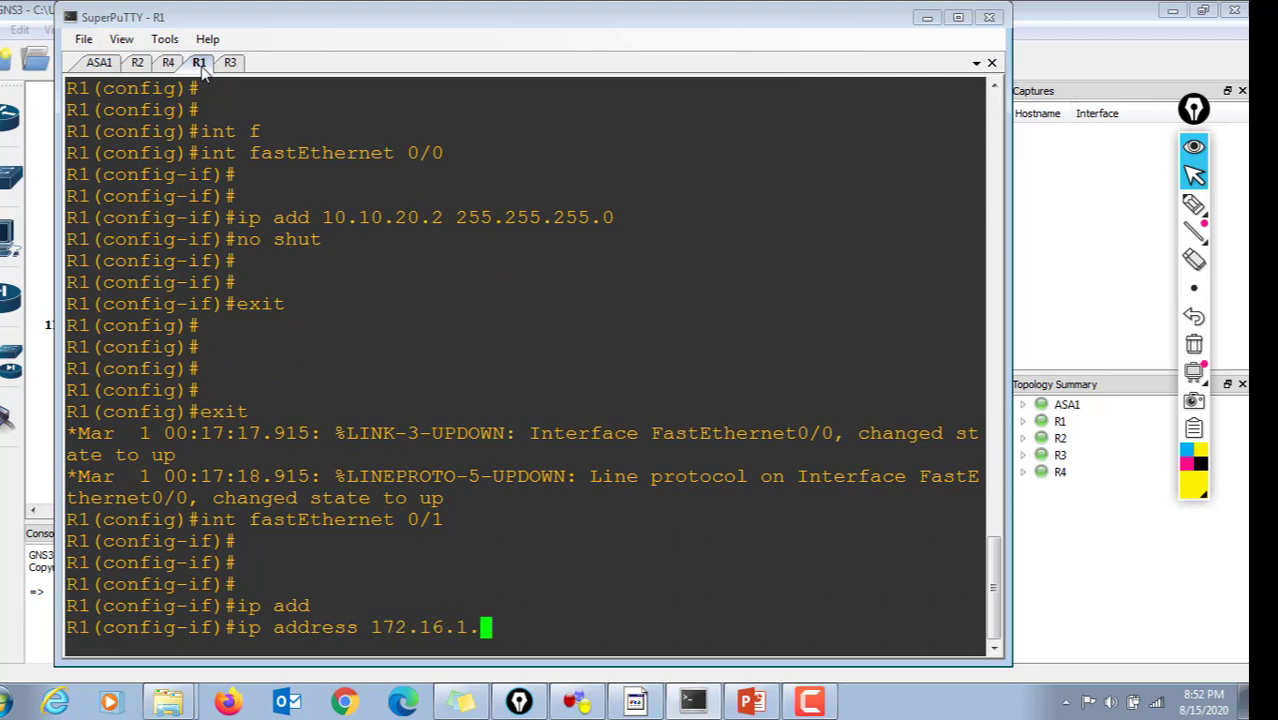
text(1.1 255.255.255.2655.0)
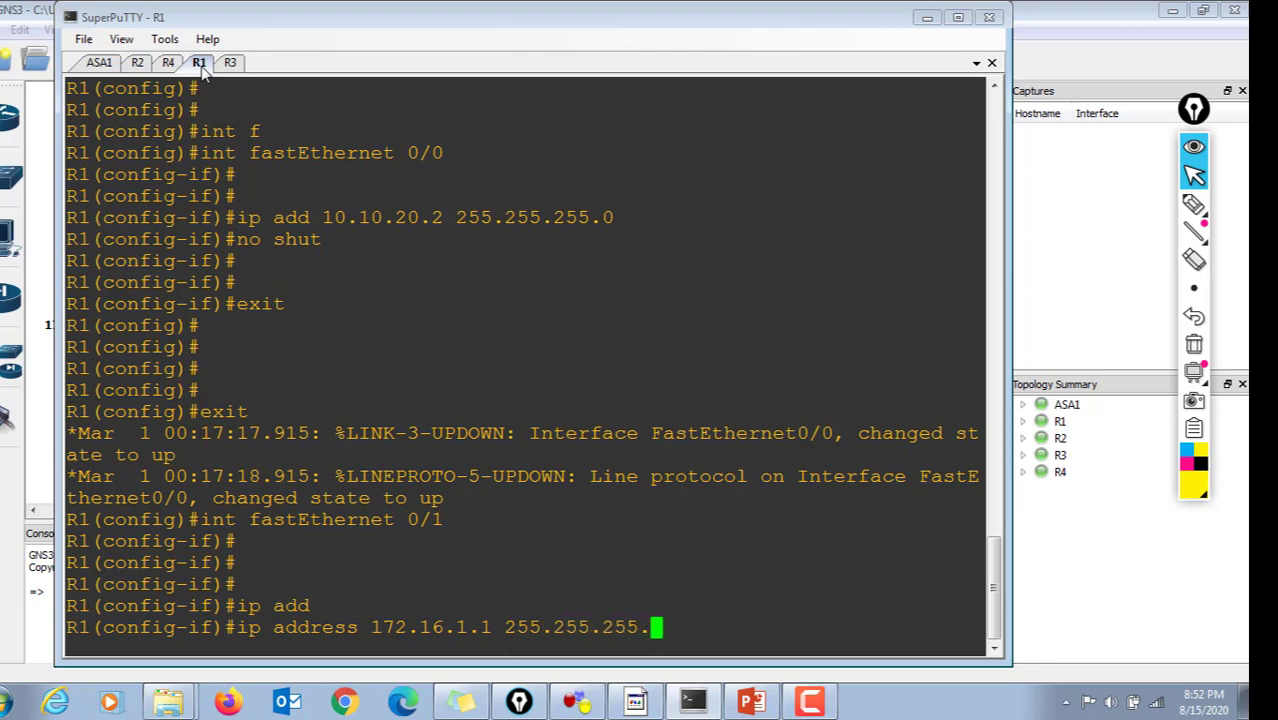
key(Return)
Enable R1's fastEthernet 0/1 interface with no shut.
text(no shut)
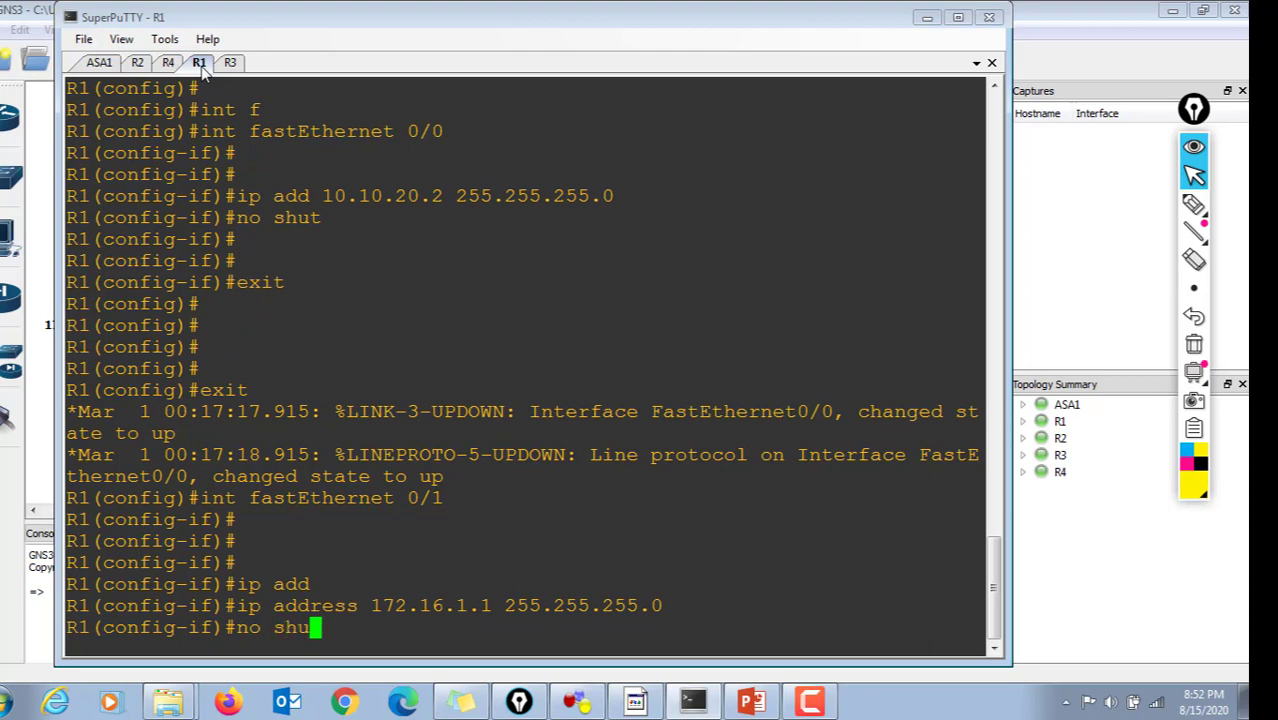
key(Return)
key(Return)
key(Return)
key(Return)
Exit R1's fastEthernet 0/1 interface configuration and return to privileged EXEC mode with end.
text(exit)
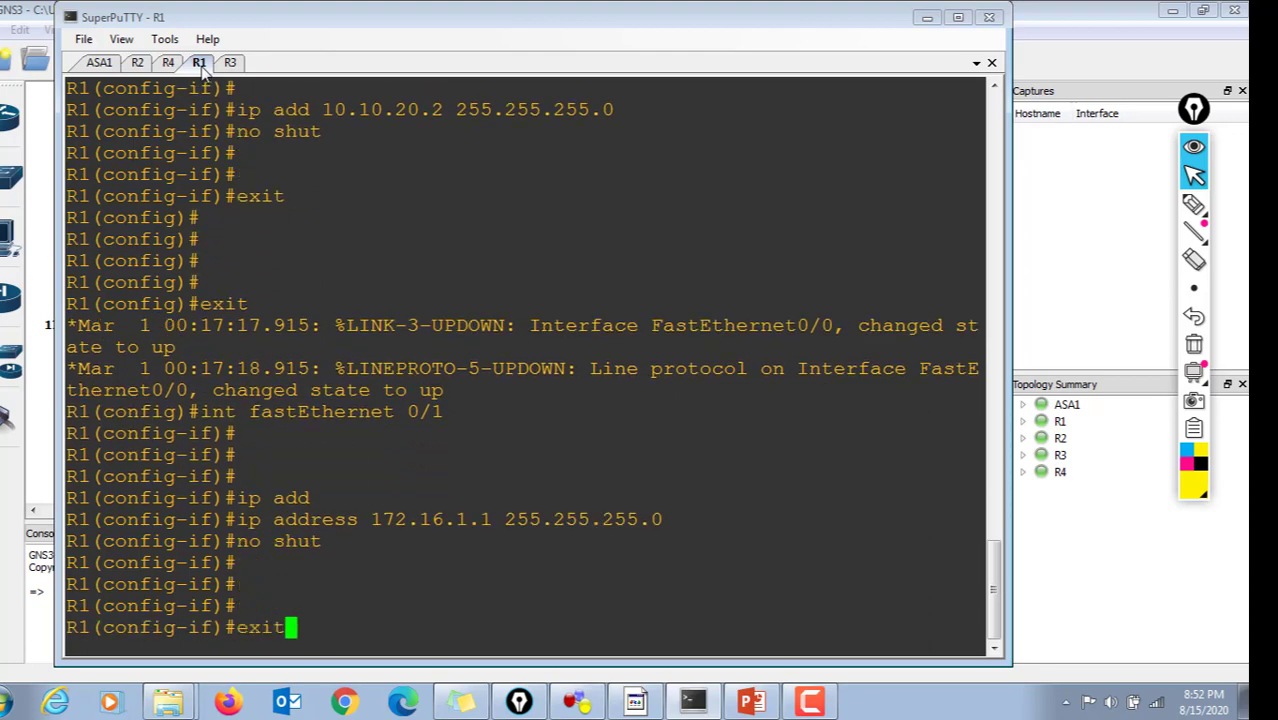
key(Return)
key(Return)
key(Return)
key(Return)
key(Return)
text(end)
key(Return)
key(Return)
key(Return)
key(Return)
key(Return)
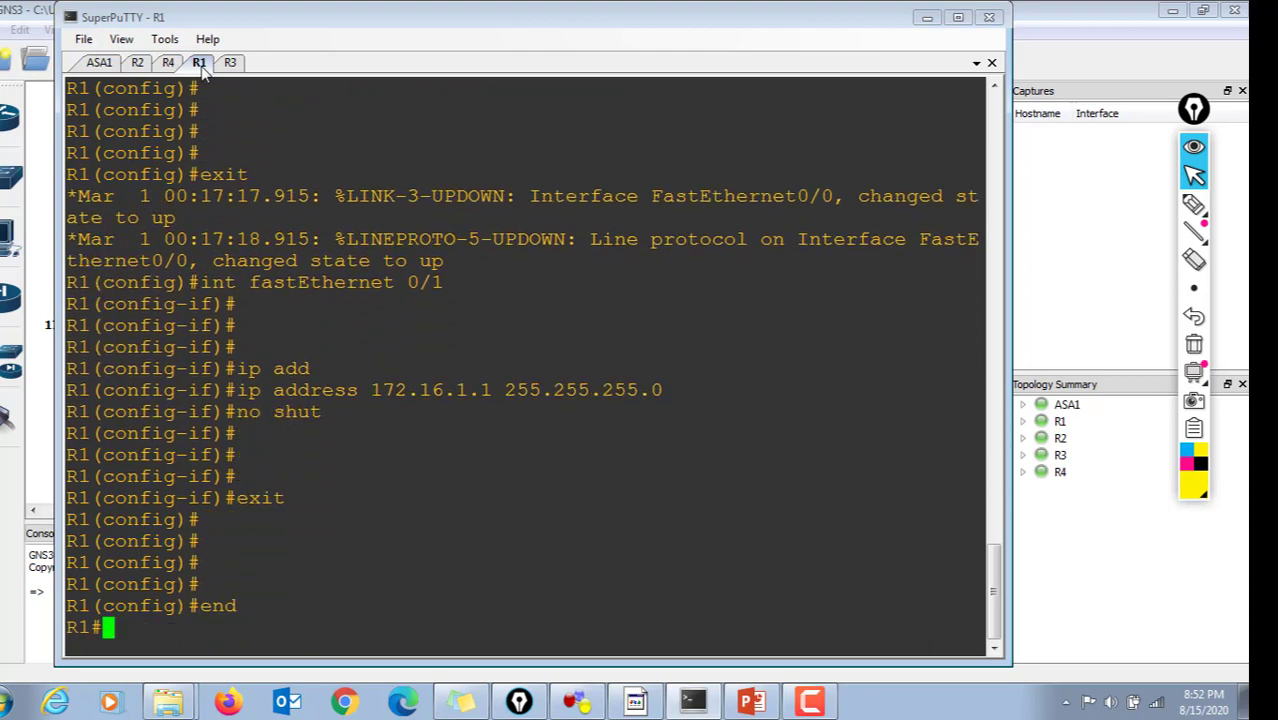
Ping ASA1's P2P address 10.10.20.1 from R1 to test connectivity.
text(ping 10.10.1)
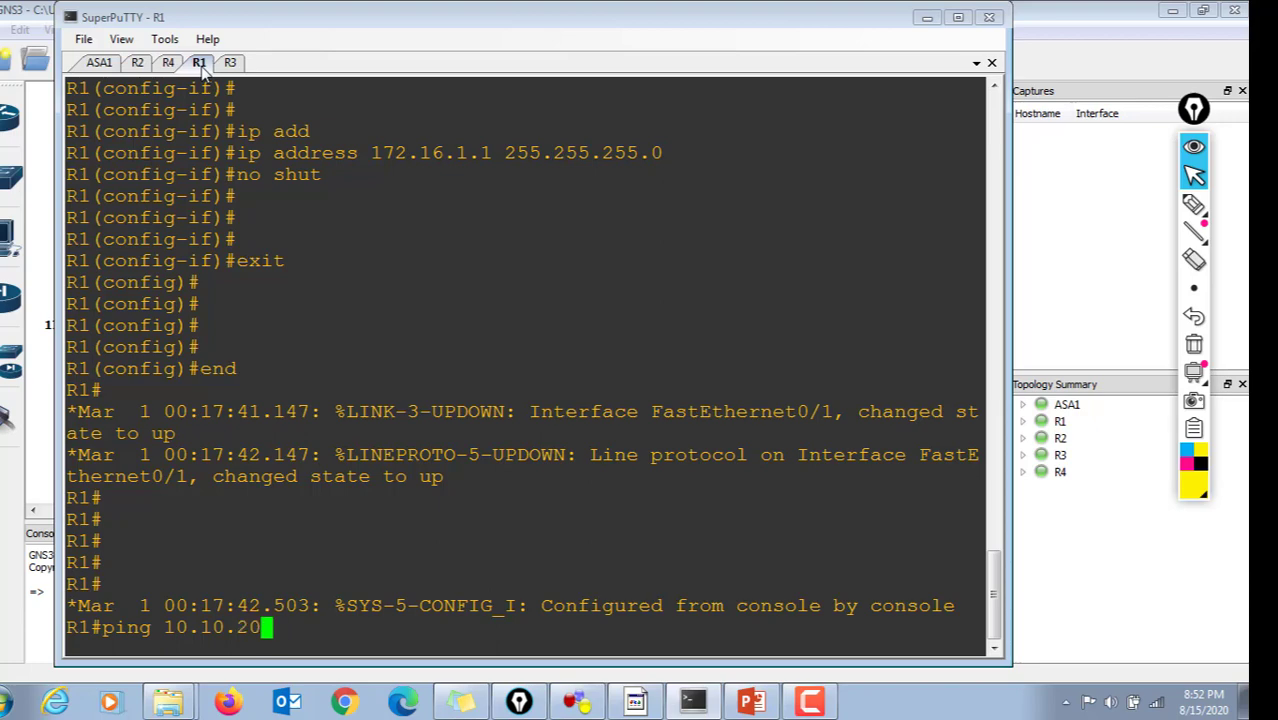
text(.1)
key(Return)
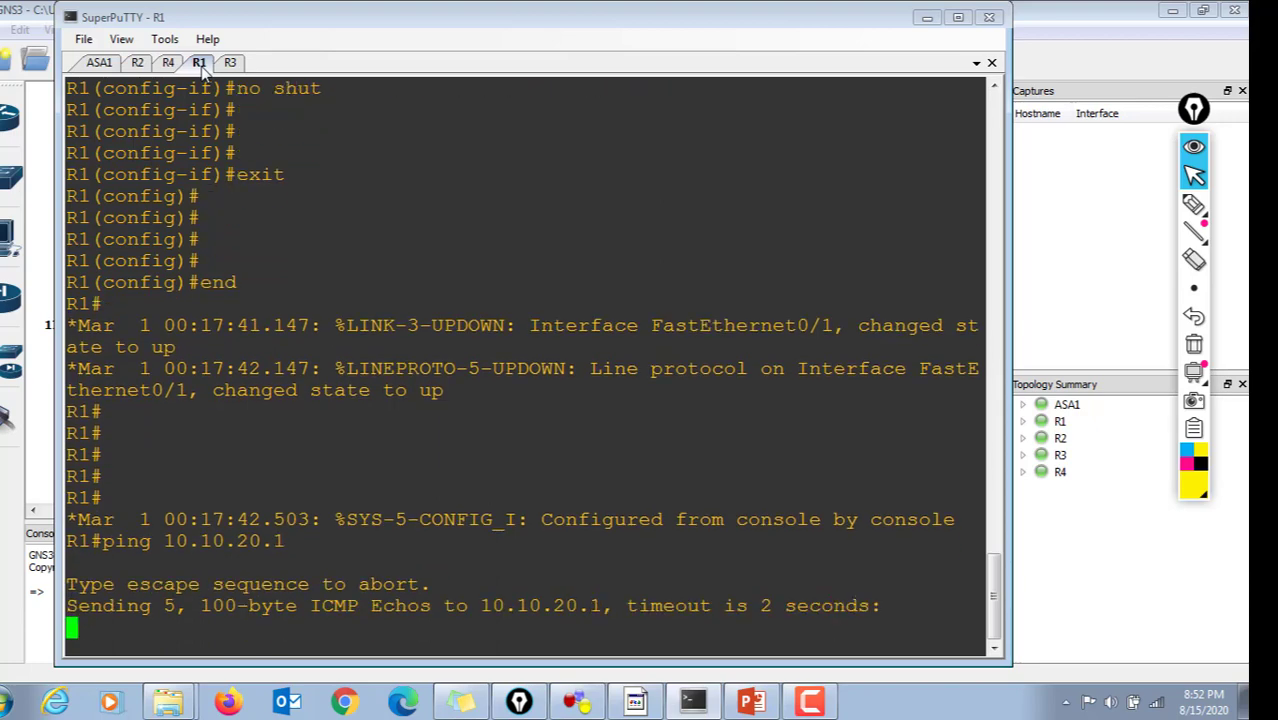
key(Return)
key(Return)
key(Return)
Save R1's configuration with wr mem and confirm overwriting the previous NVRAM configuration.
text(wr mem)
key(Return)
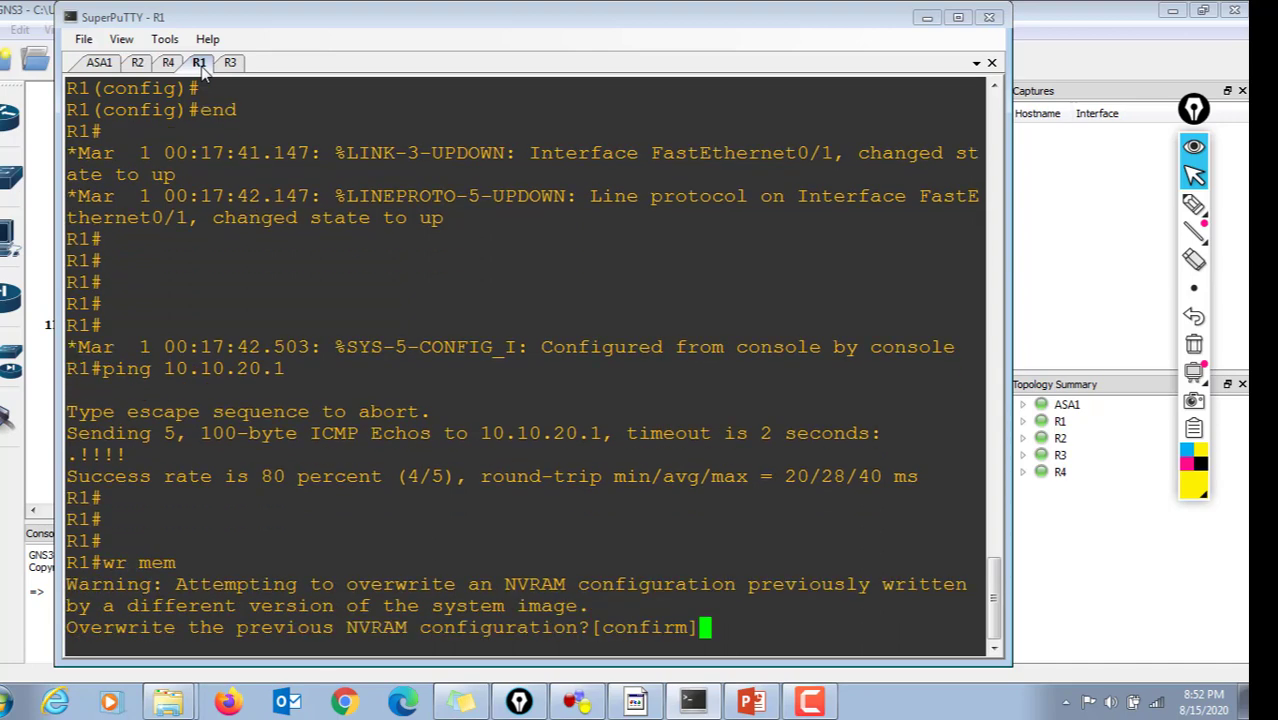
key(Return)
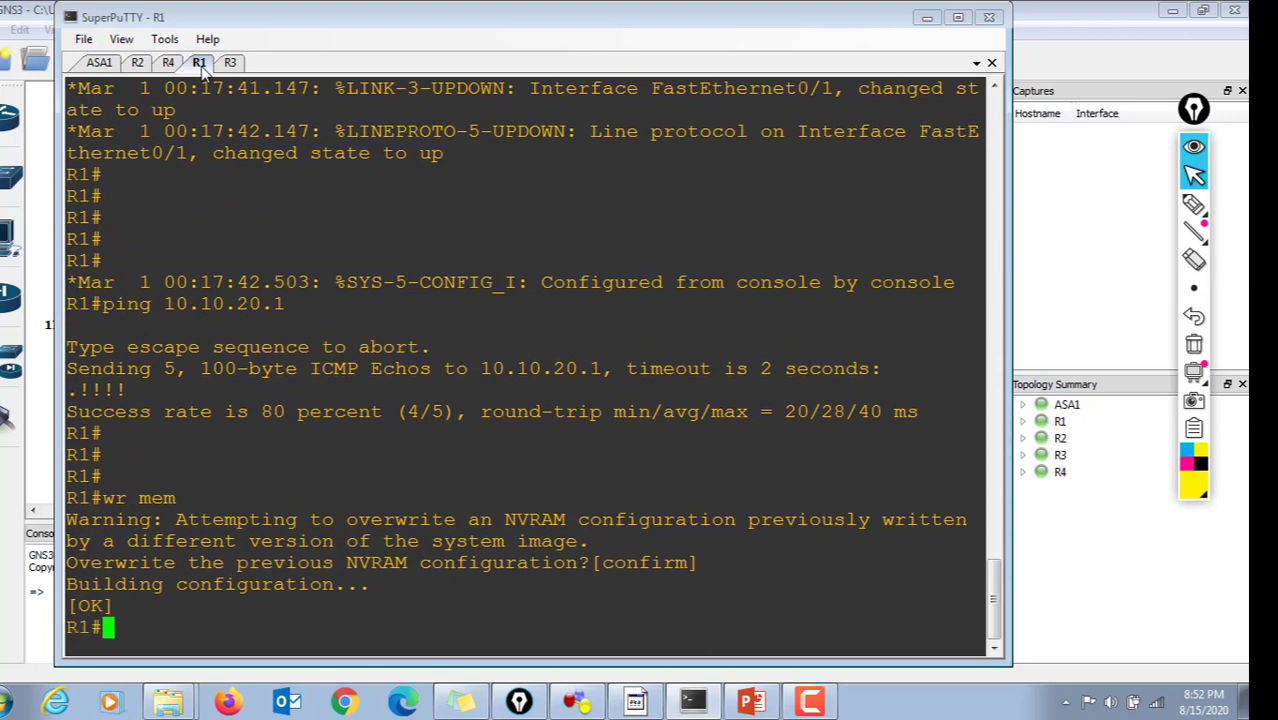
key(Return)
key(Return)
key(Return)
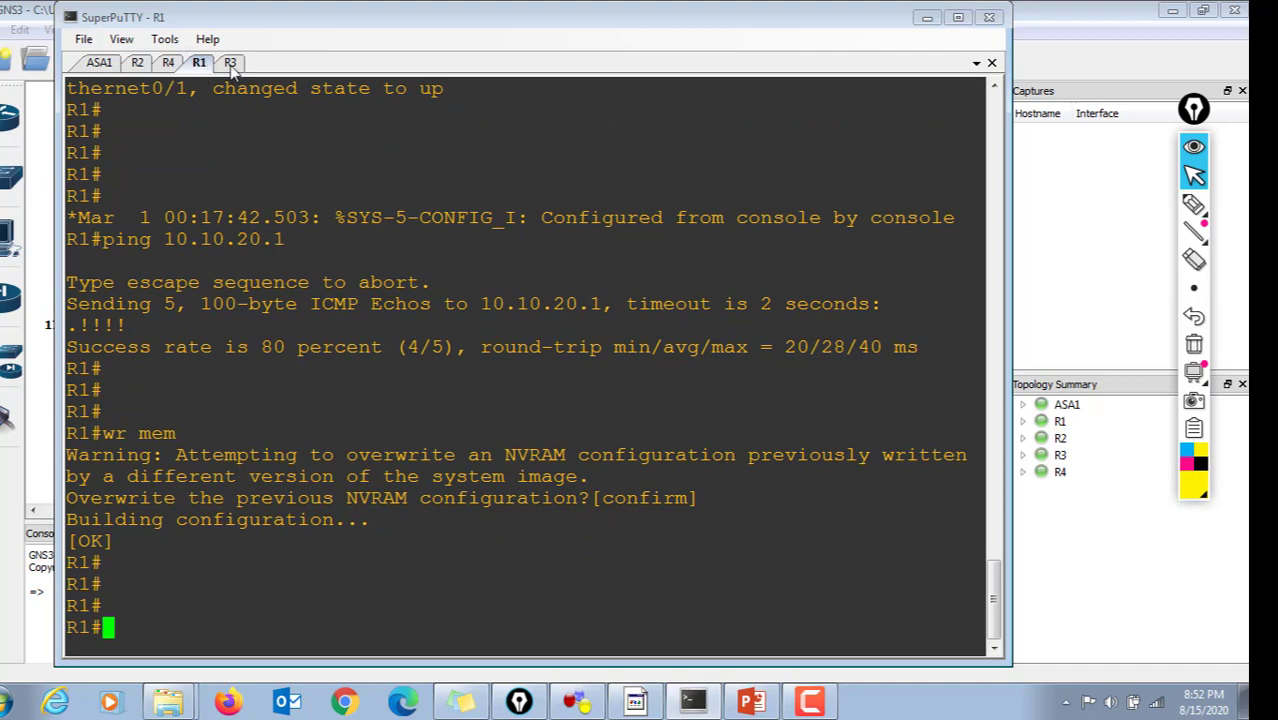
Switch to the R3 console and enter global configuration mode with config t.
click(230, 63)
text(config t)
key(Return)
key(Return)
key(Return)
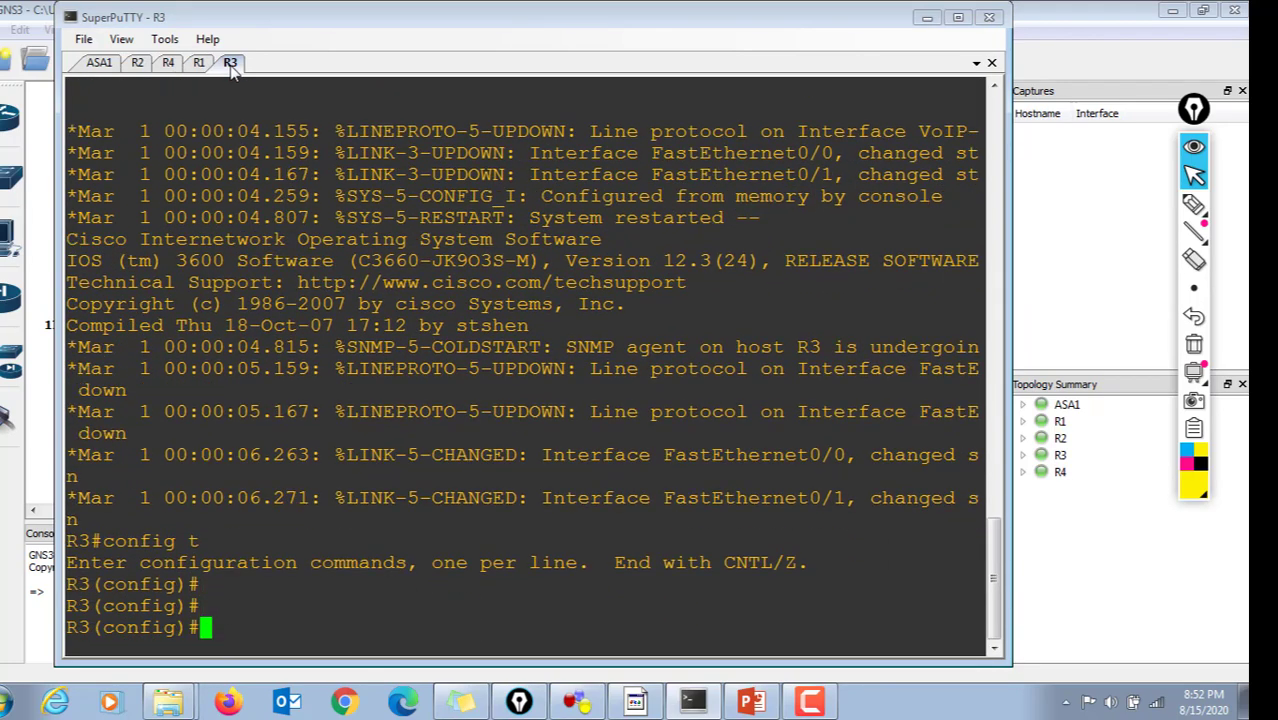
key(Return)
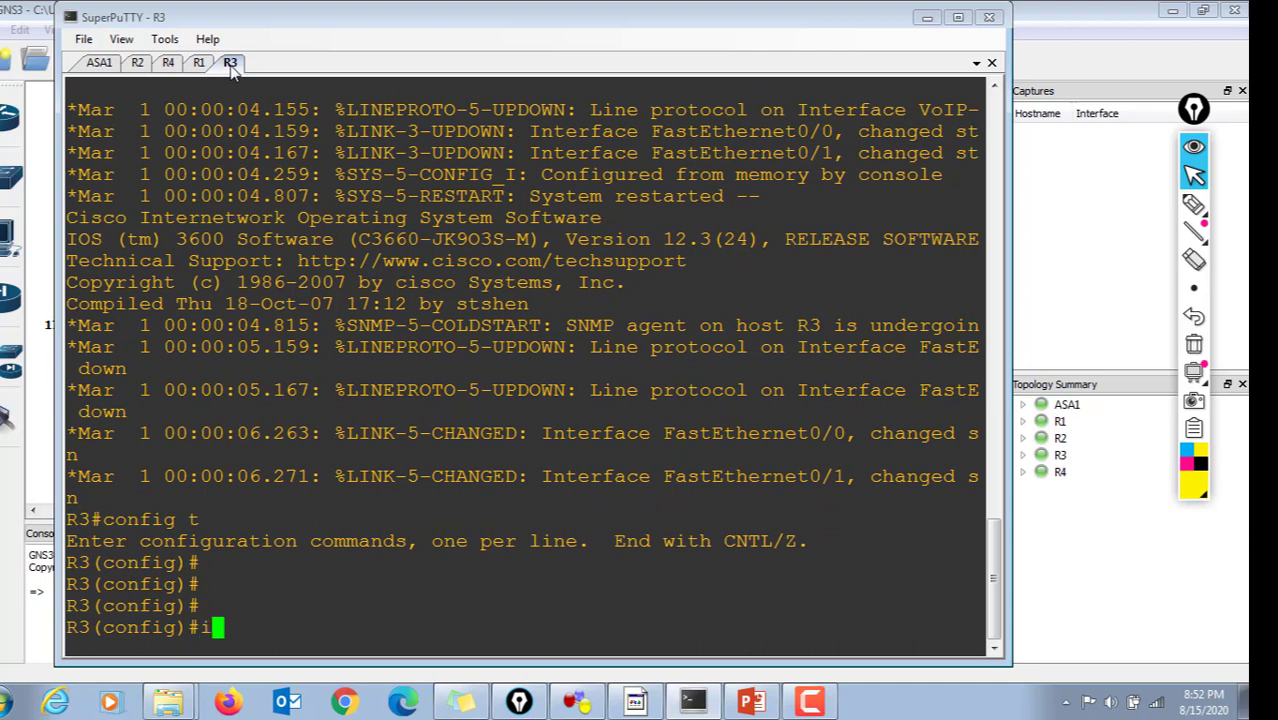
Enter interface configuration for fastEthernet 0/0 on R3.
text(int)
key(Tab)
text(fa)
key(Tab)
text(0/0)
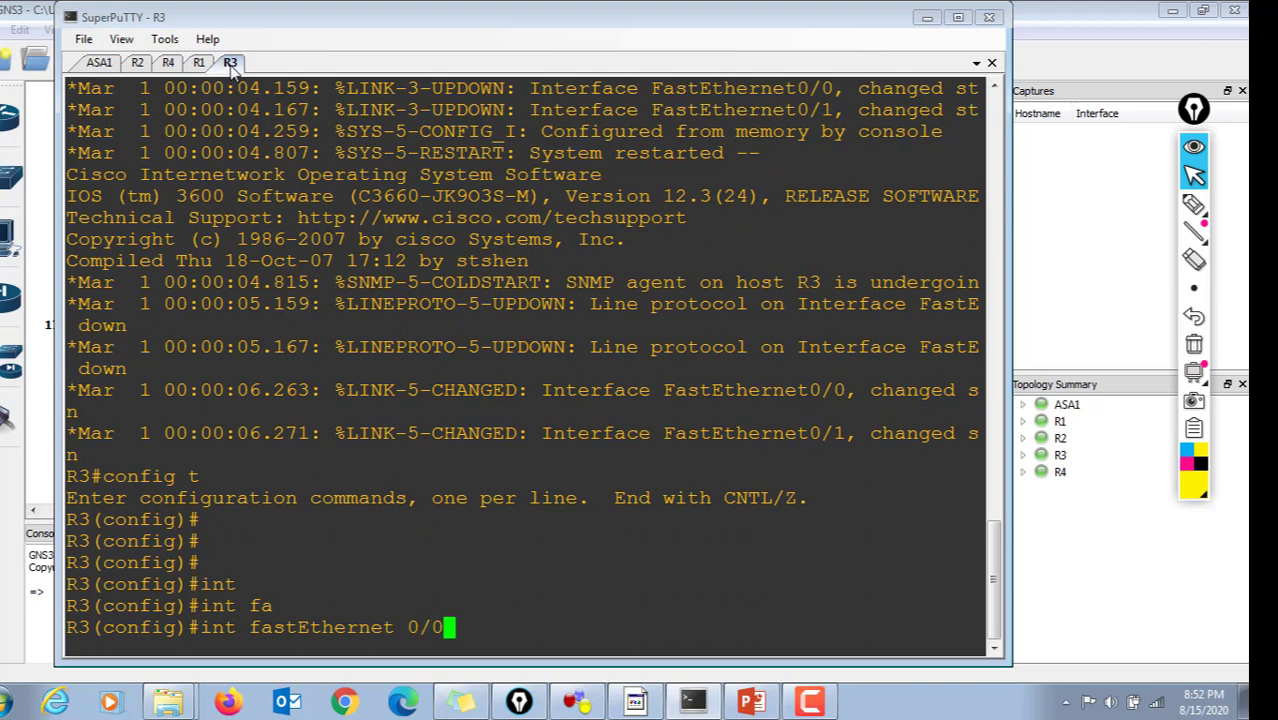
key(Return)
key(Return)
key(Return)
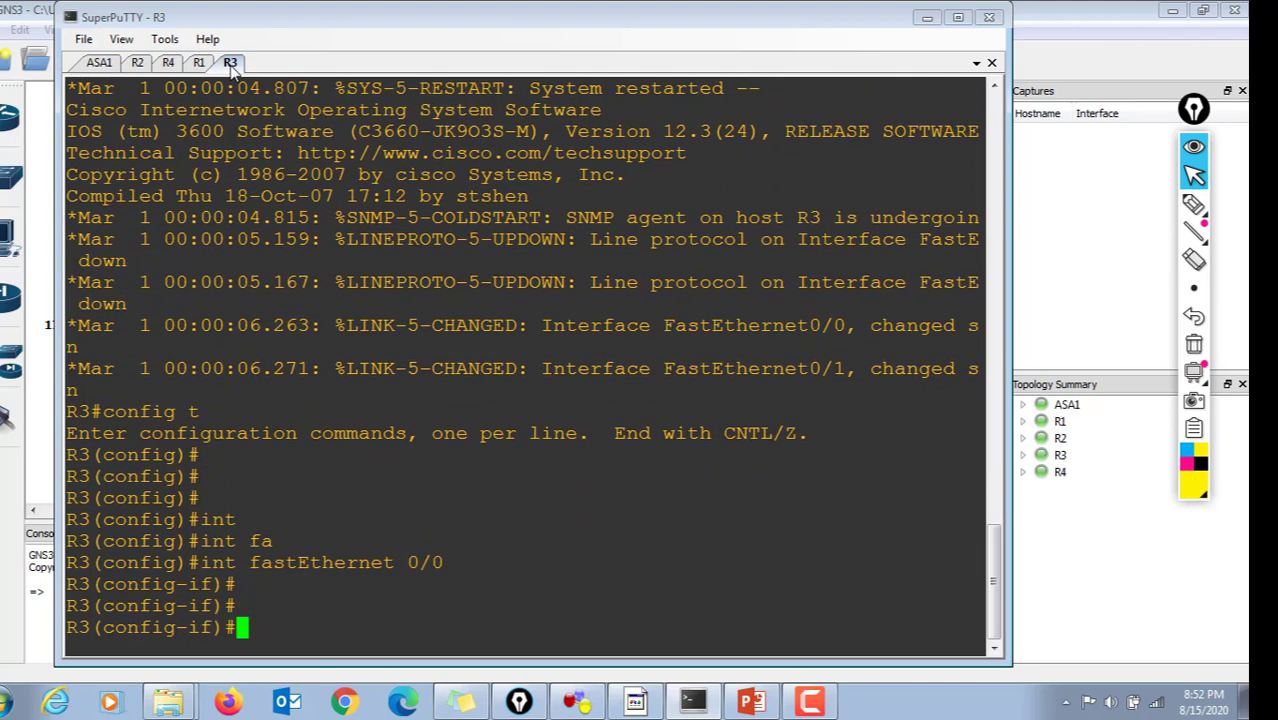
Assign IP address 172.16.1.2 with mask 255.255.255.0 to R3's fastEthernet 0/0 interface.
text(ip add)
key(Tab)
text(172.16.1)
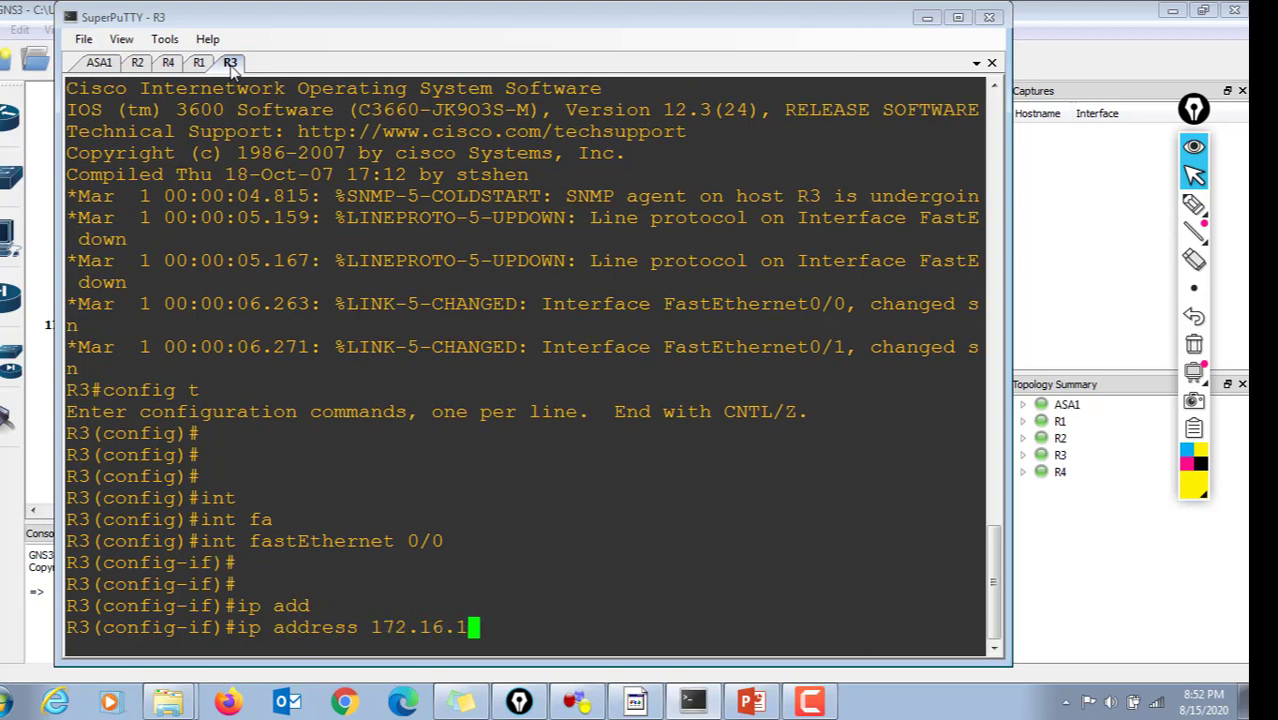
text(.2 255.2)
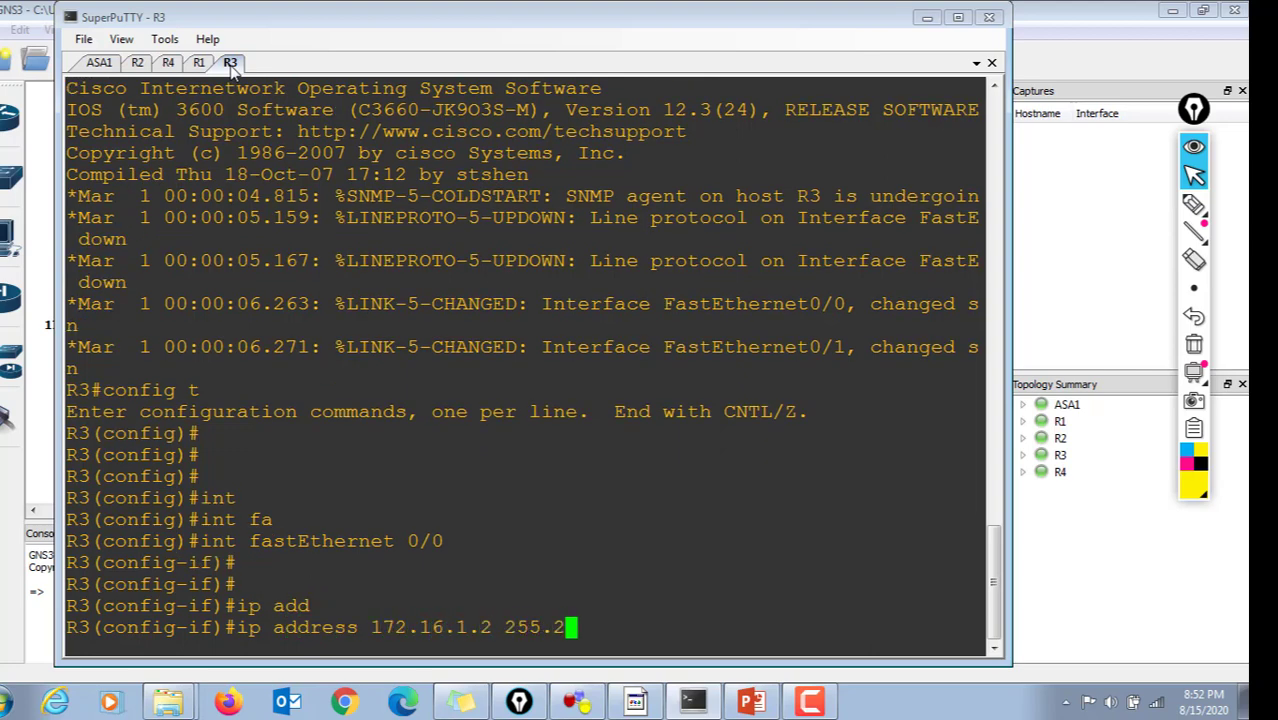
text(55.255.0)
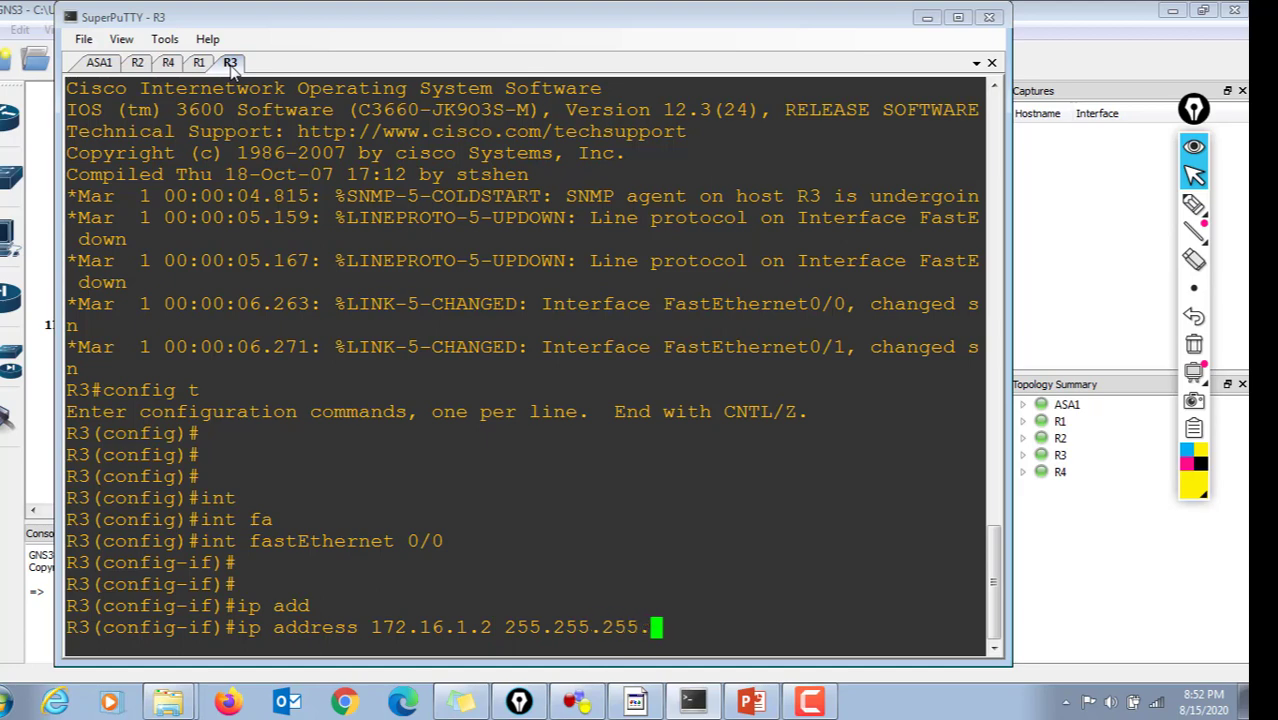
key(Return)
Enable R3's fastEthernet 0/0 interface with no shut.
text(no shut)
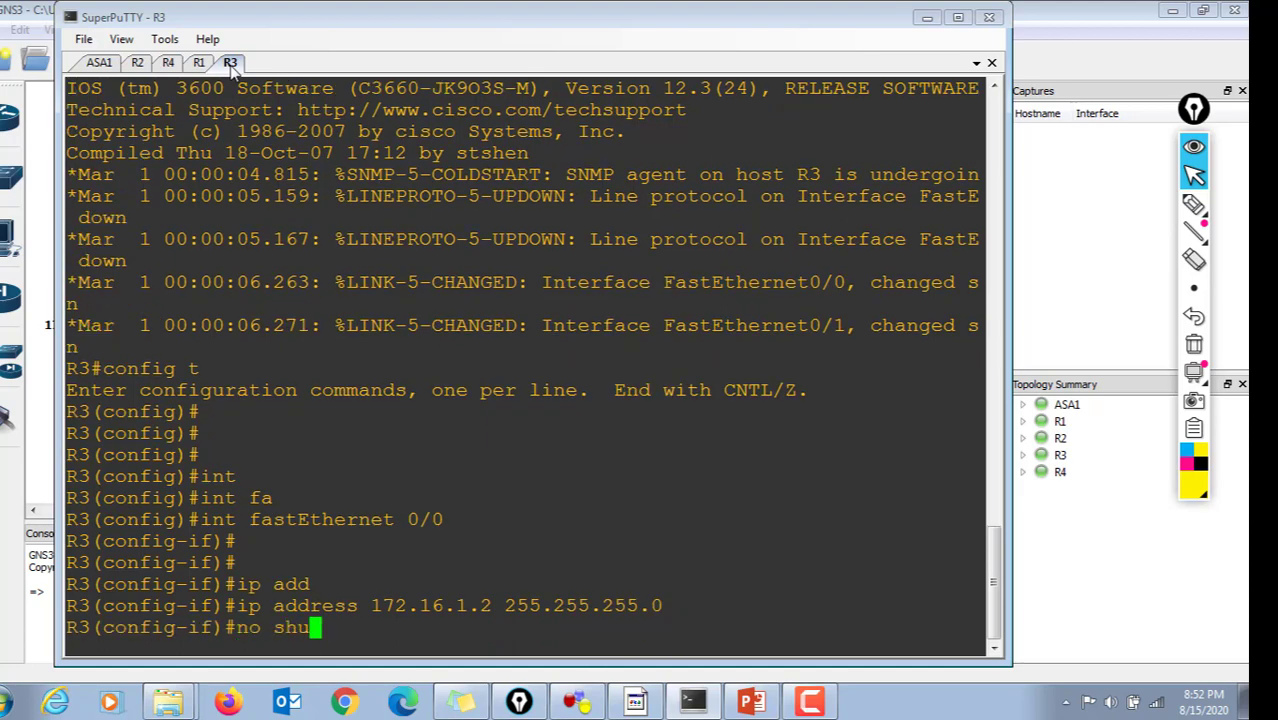
key(Return)
key(Return)
key(Return)
key(Return)
Exit R3's fastEthernet 0/0 interface configuration and return to privileged EXEC mode with end.
text(exit)
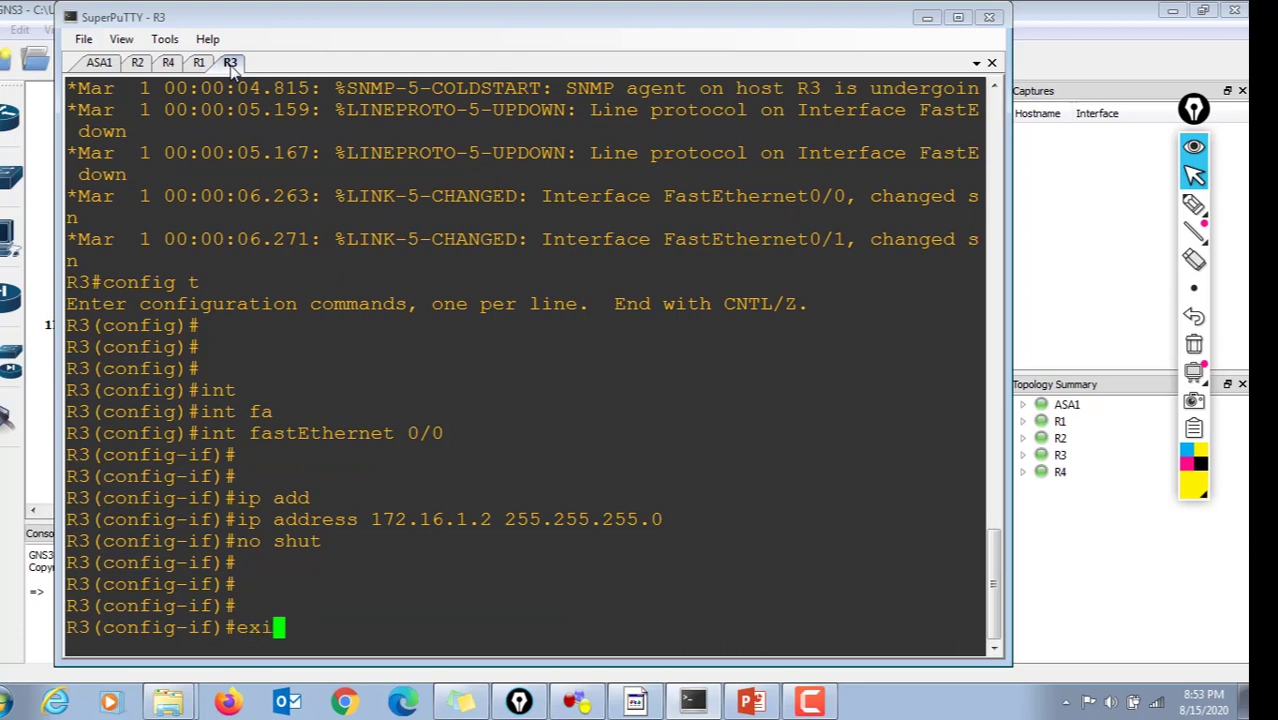
key(Return)
key(Return)
key(Return)
text(end)
key(Return)
key(Return)
key(Return)
key(Return)
key(Return)
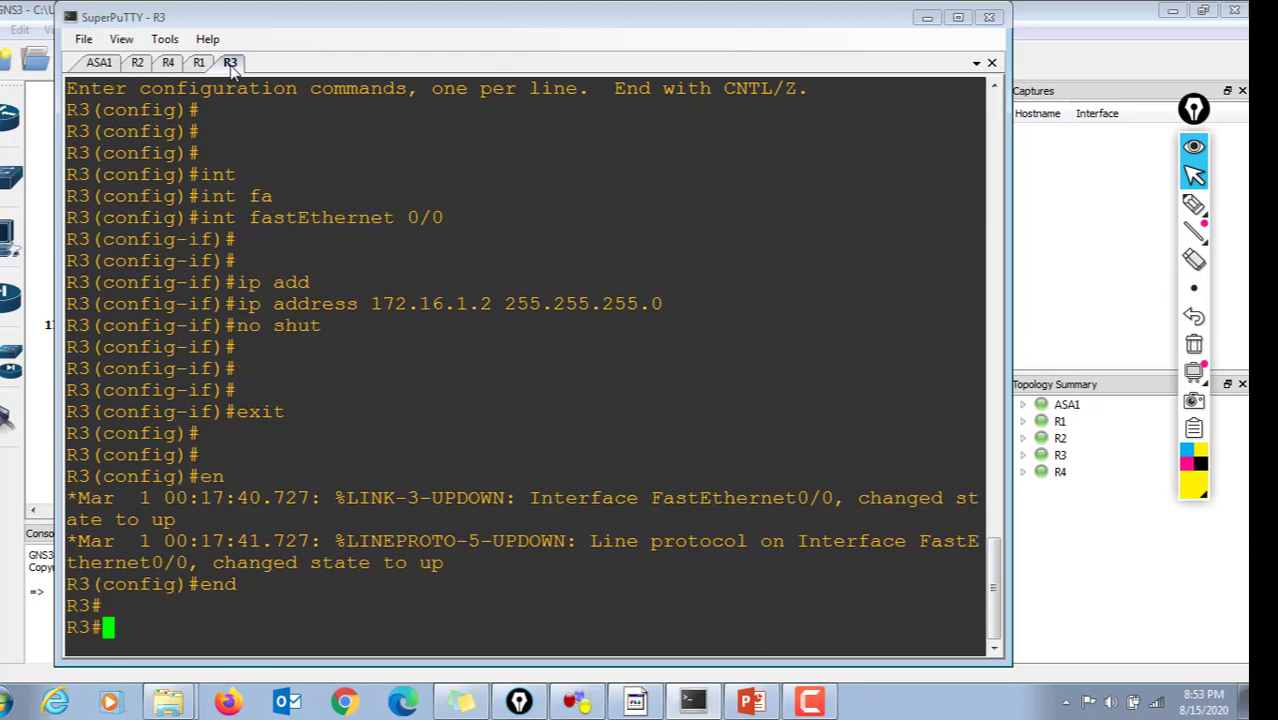
Ping R1's address 172.16.1.1 from R3 to test connectivity.
text(ping)
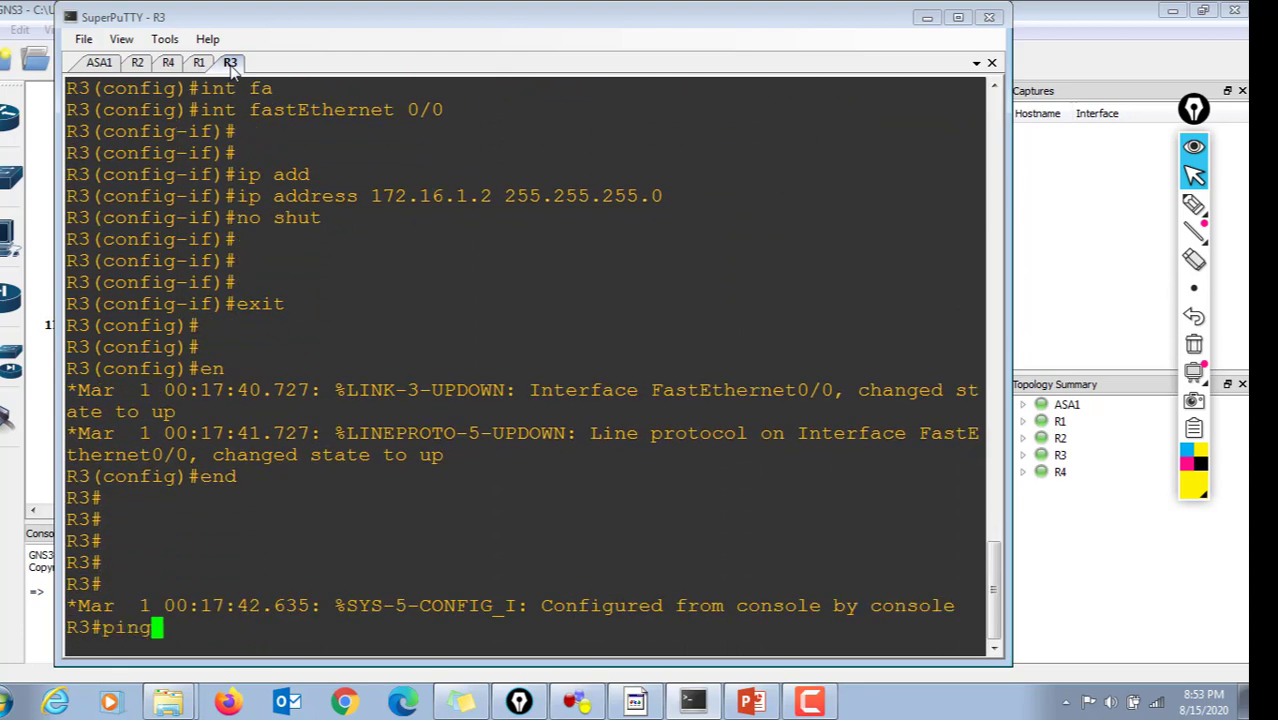
text( 172)
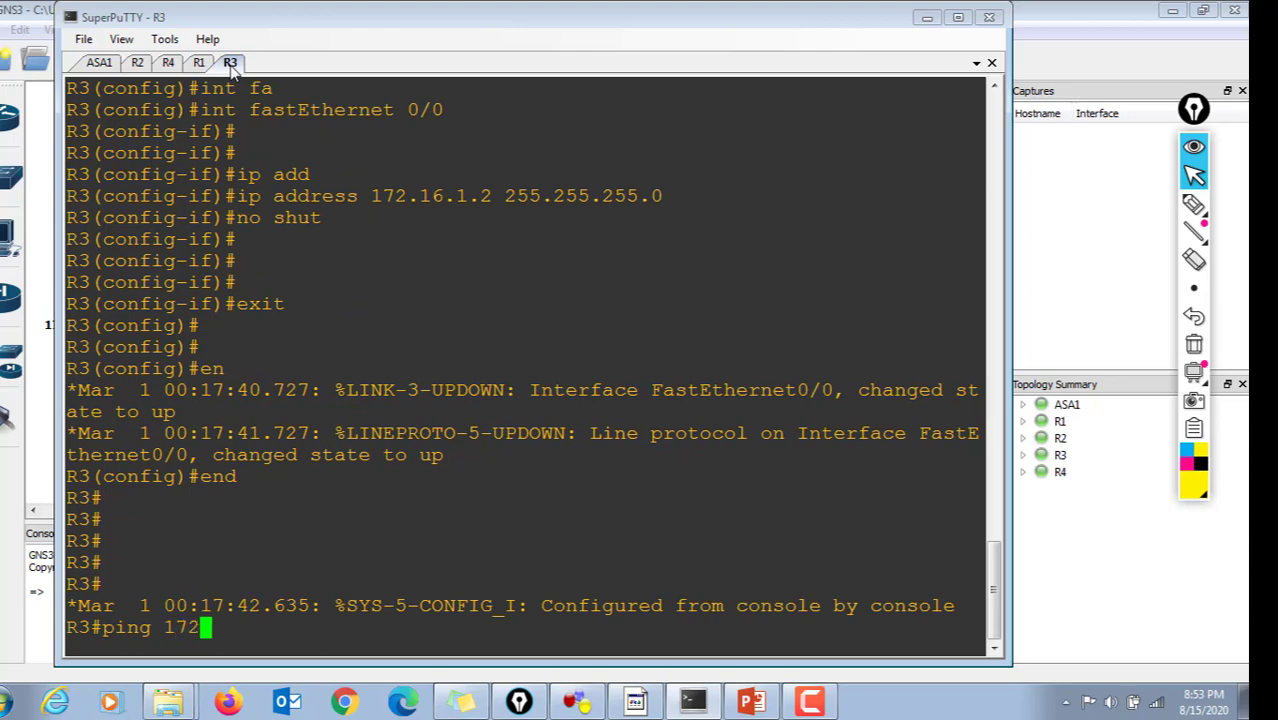
text(.16.1.1)
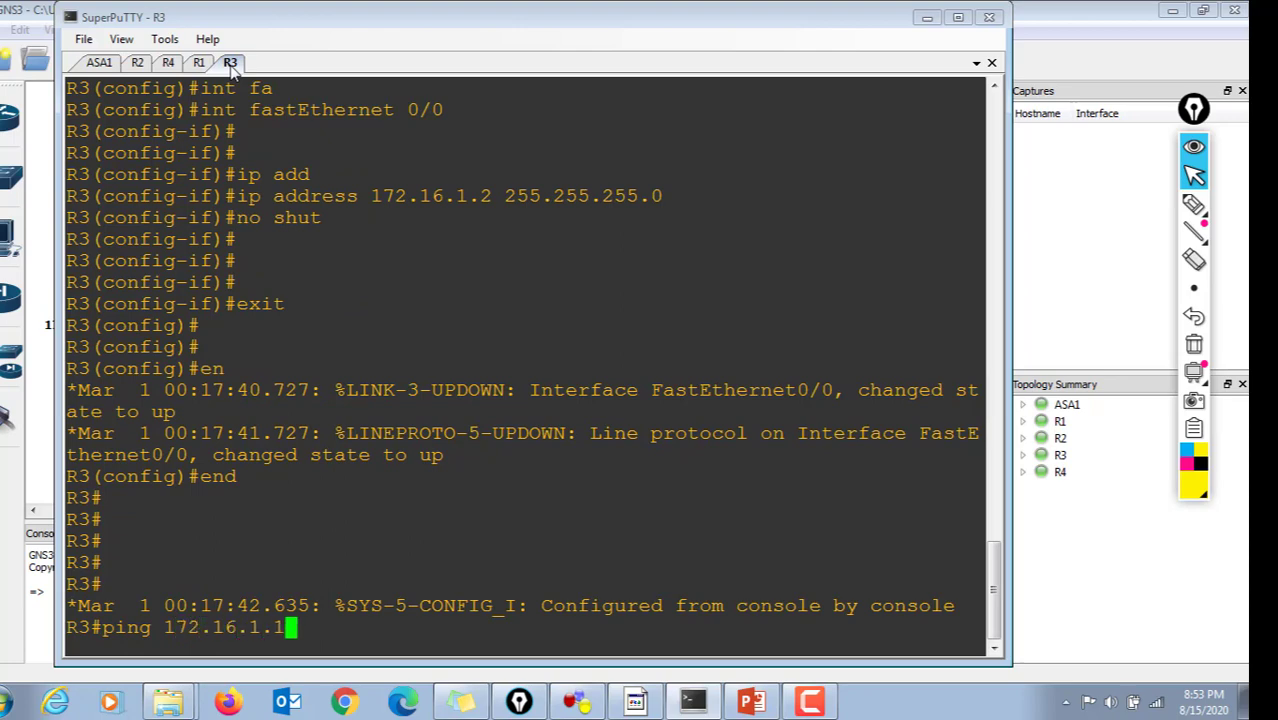
key(Return)
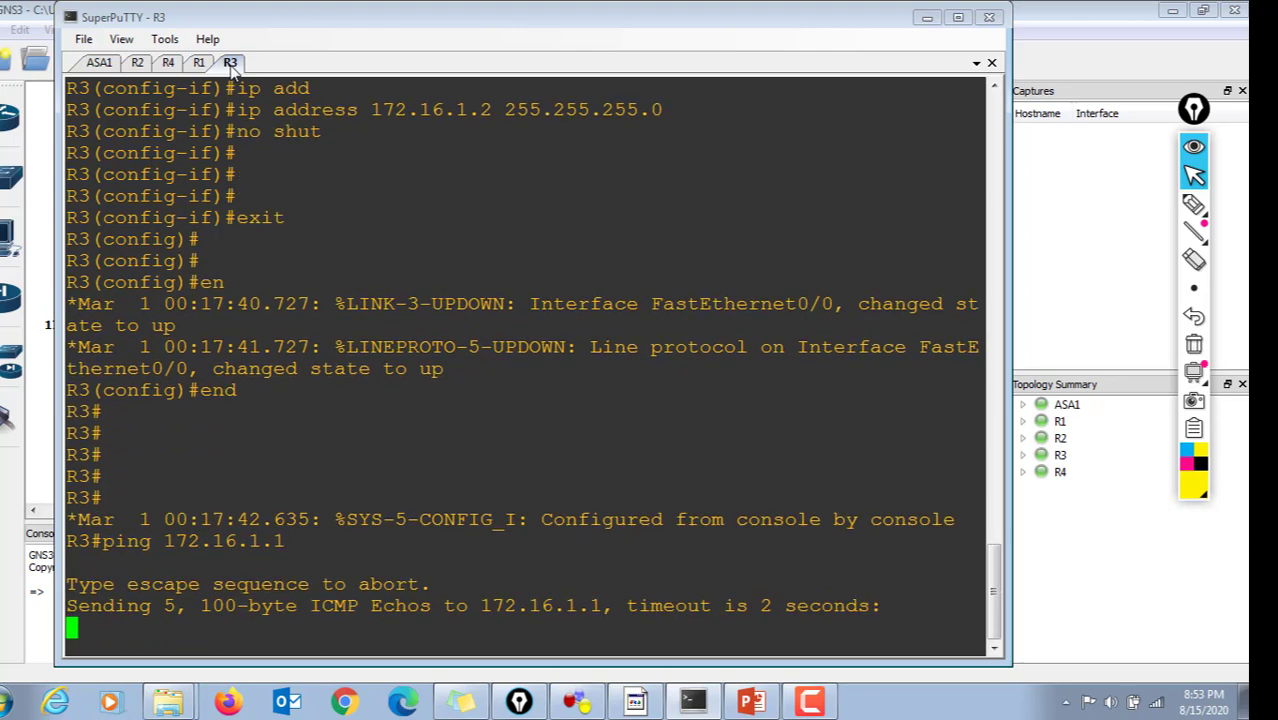
key(Return)
key(Return)
key(Return)
Save R3's configuration with wr mem and confirm overwriting the previous NVRAM configuration.
text(wr mem)
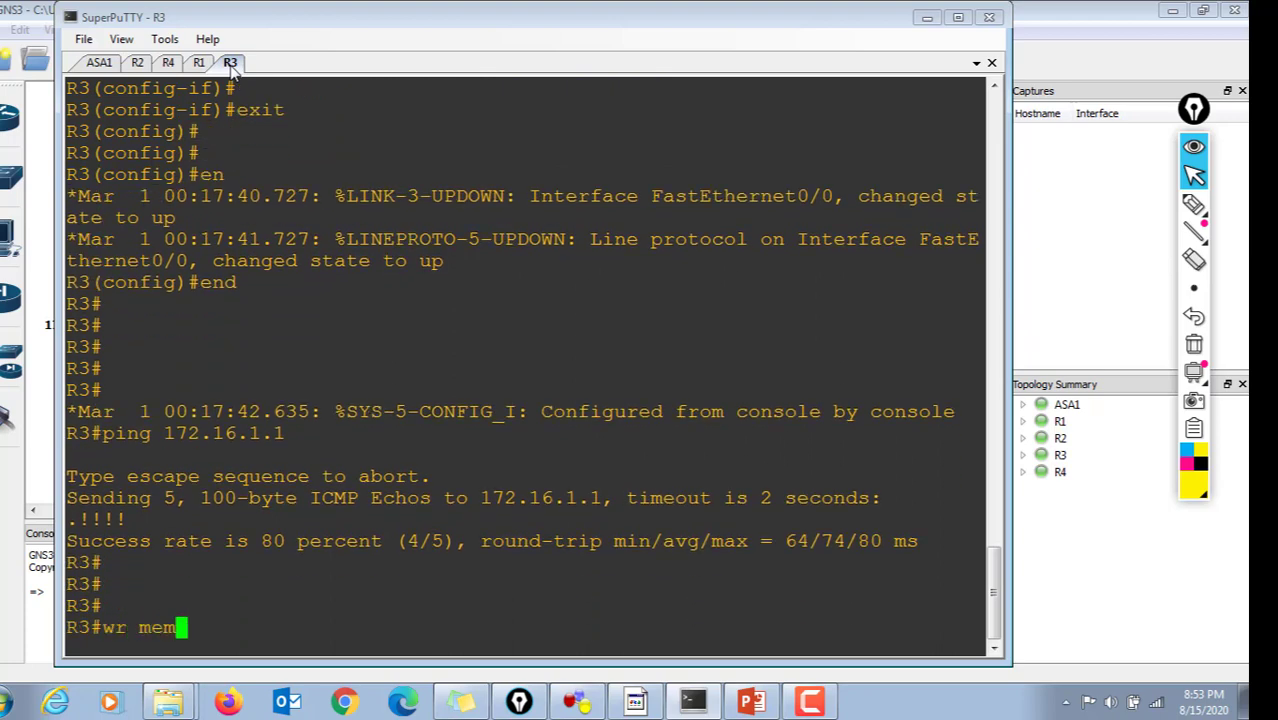
key(Return)
key(Return)
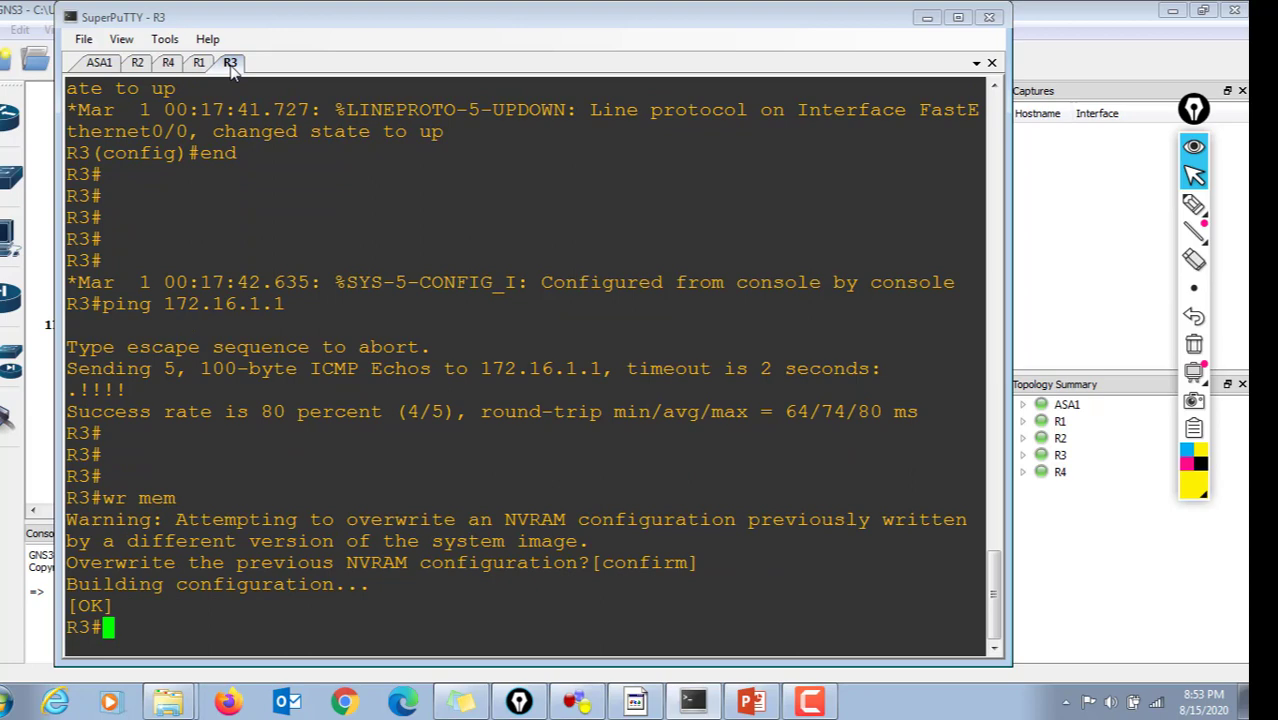
key(Return)
key(Return)
key(Return)
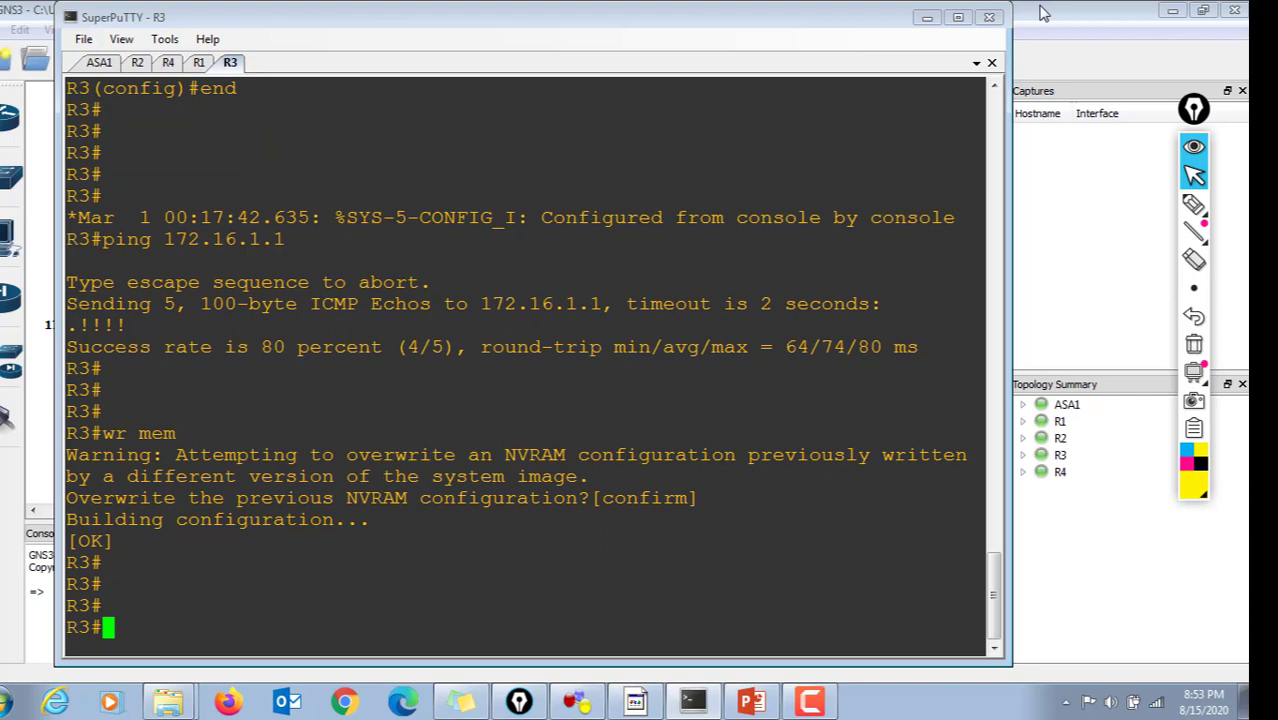
Clear the text selection in the ASA1 console's command history and return to the GNS3 topology window.
click(100, 66)
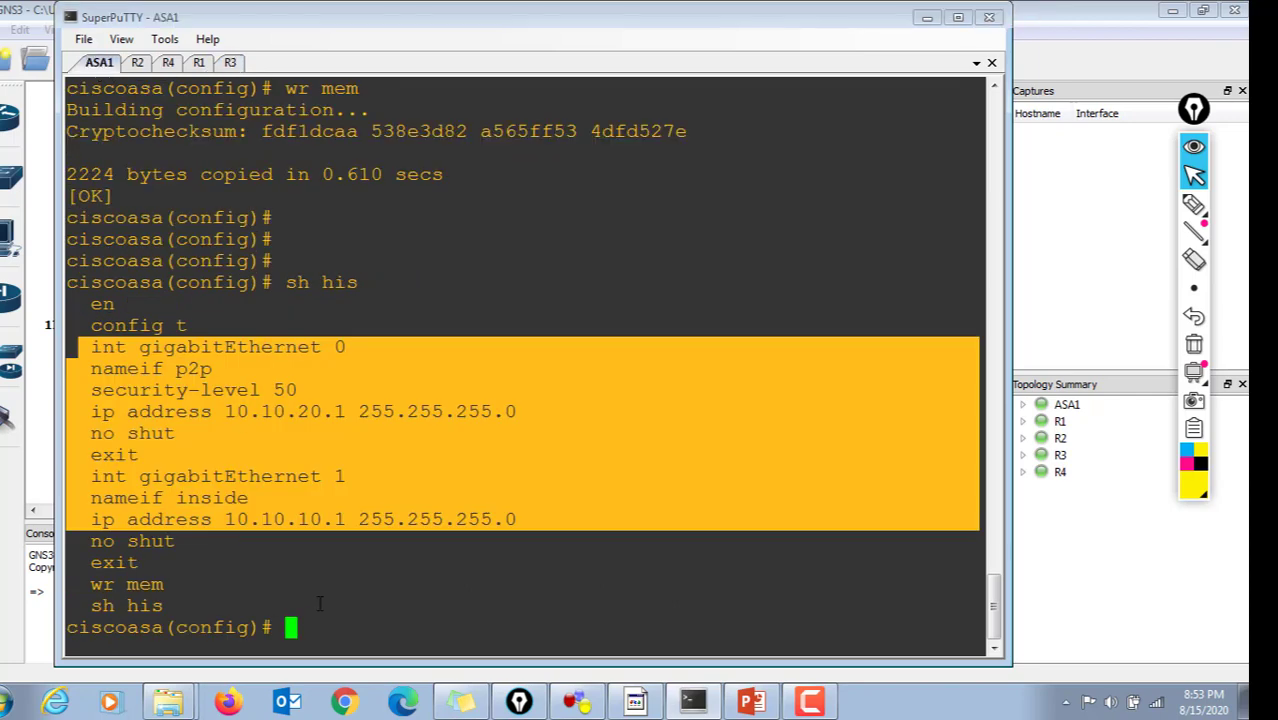
click(320, 603)
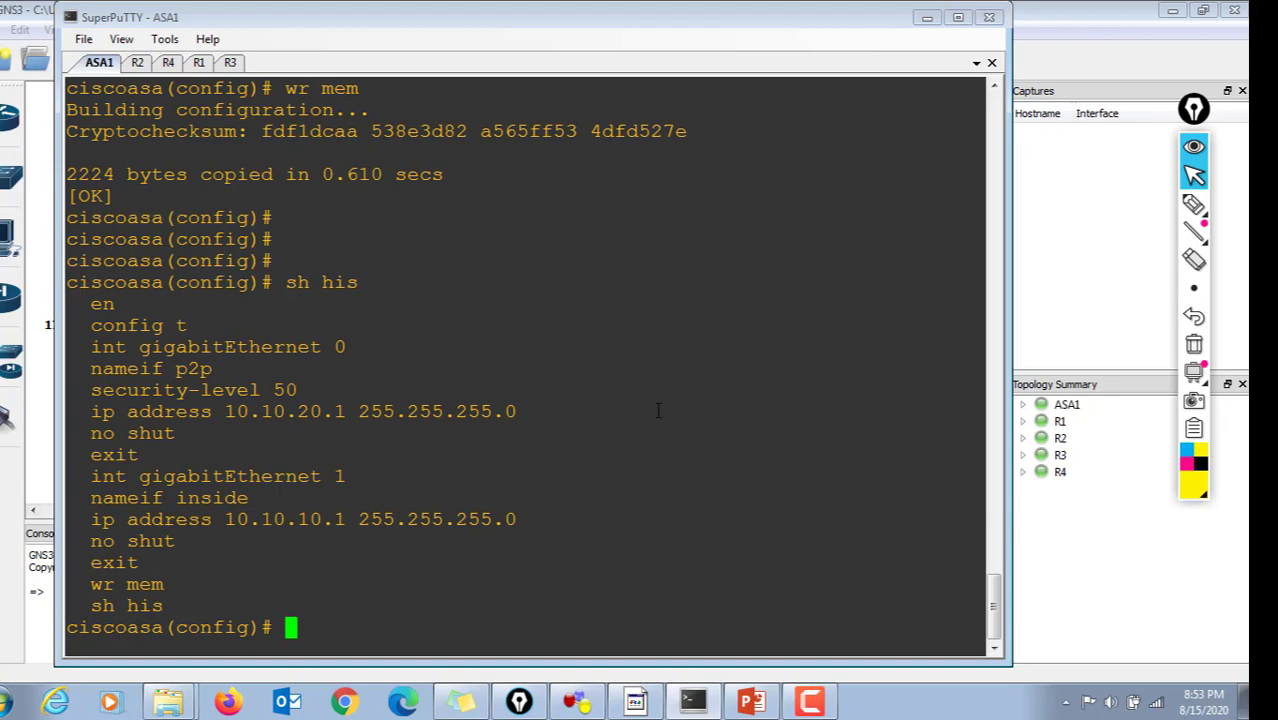
click(1062, 15)
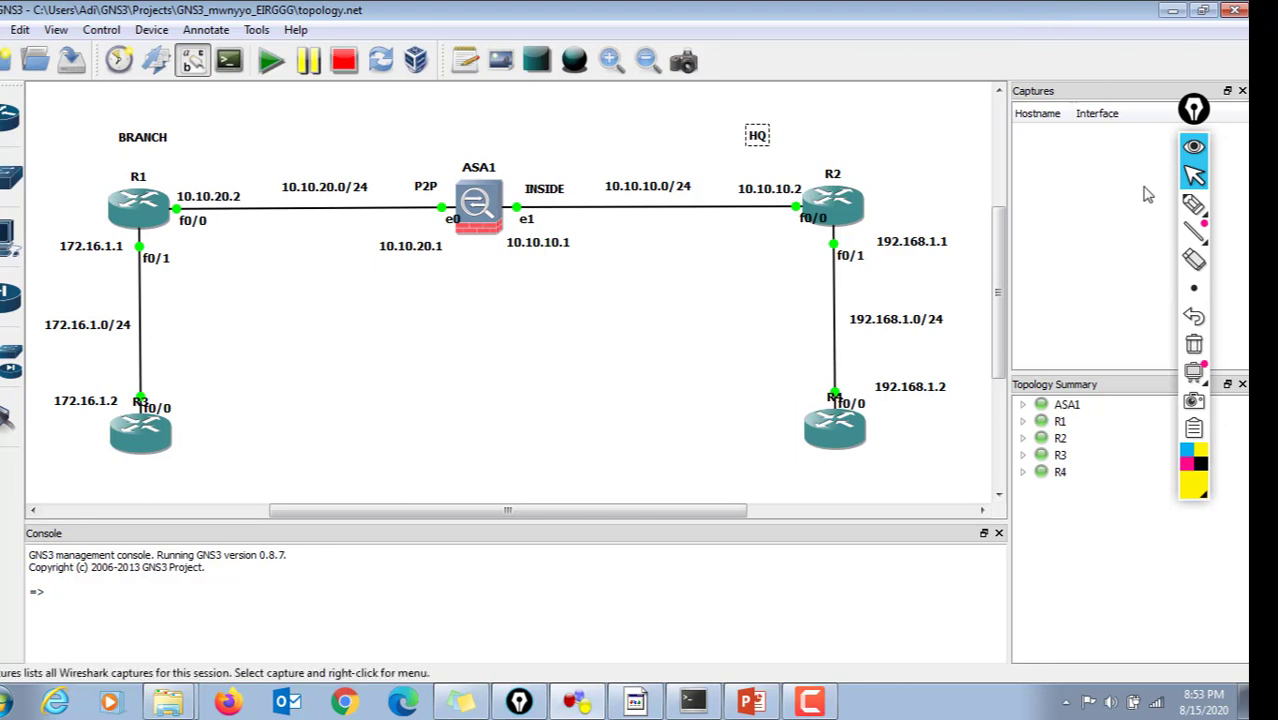
Annotate the area below ASA1 with a triangle labelled H and L, a downward arrow and the word ICMP.
mouse_move(1192, 206)
click(1107, 208)
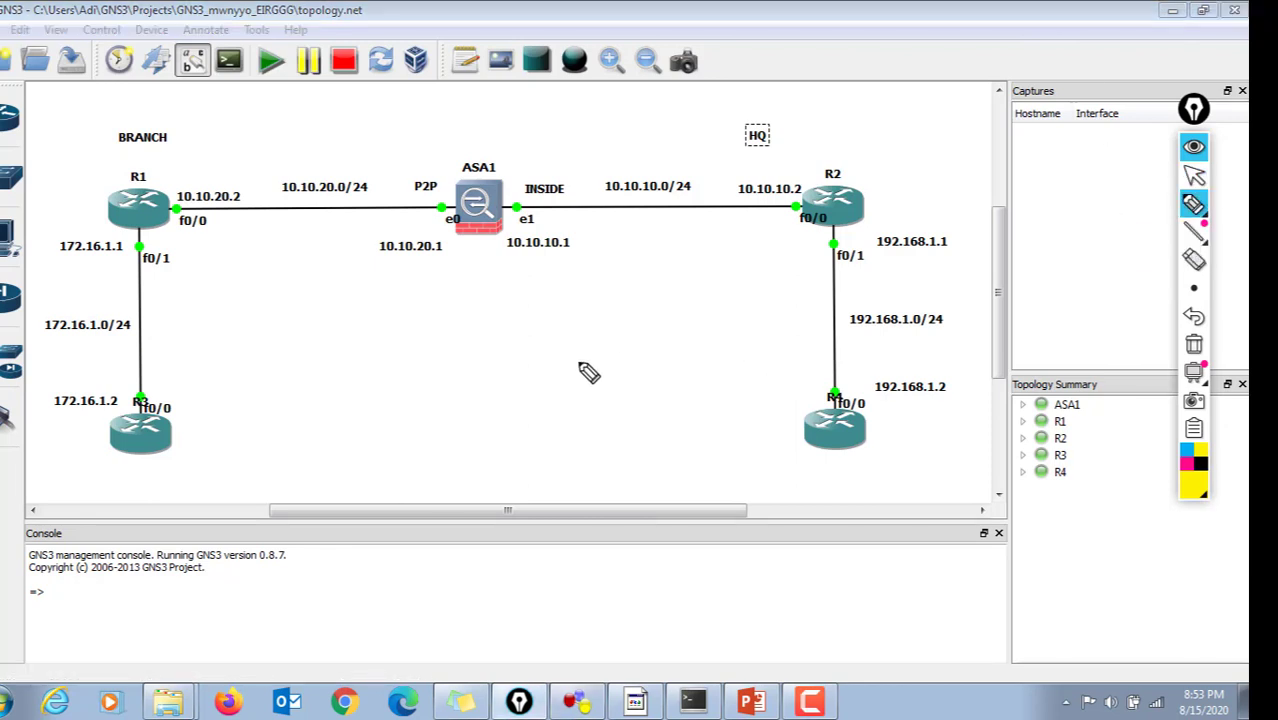
mouse_move(489, 325)
mouse_down()
mouse_move(490, 410)
mouse_move(573, 430)
mouse_move(473, 320)
mouse_move(535, 325)
mouse_up()
drag(585, 407, 617, 428)
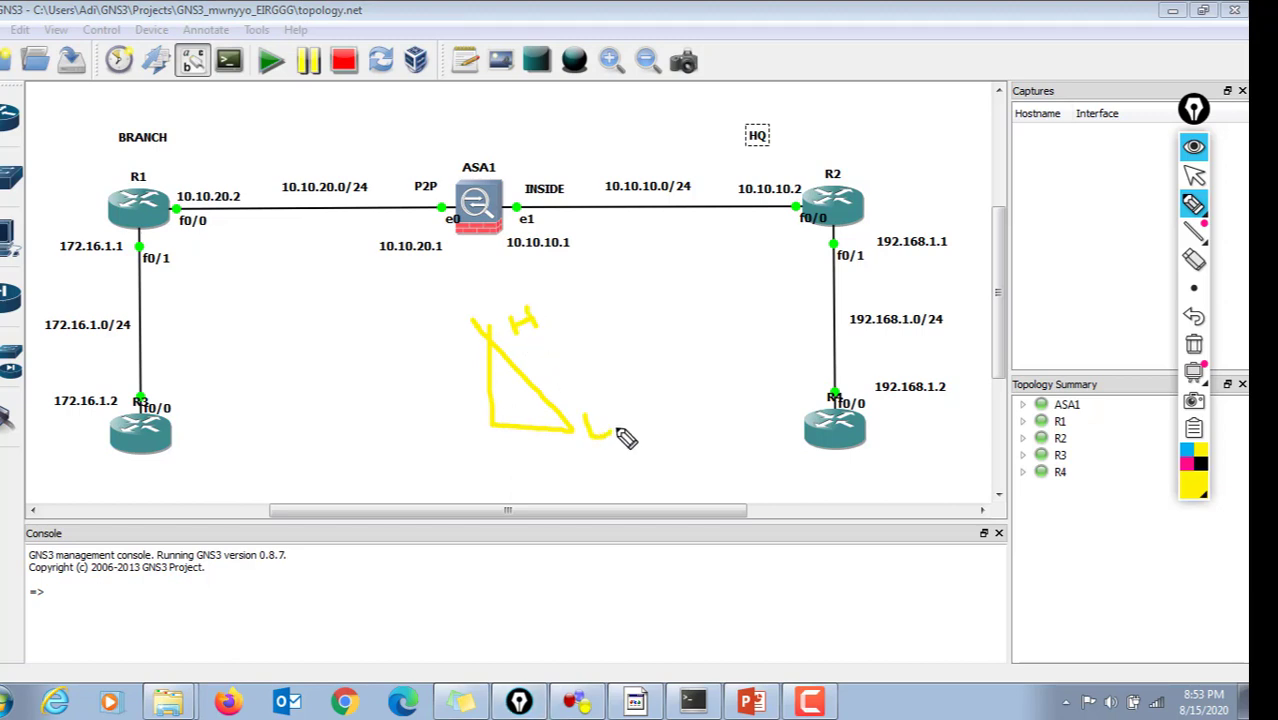
mouse_move(554, 336)
mouse_down()
mouse_move(601, 401)
mouse_move(578, 397)
mouse_up()
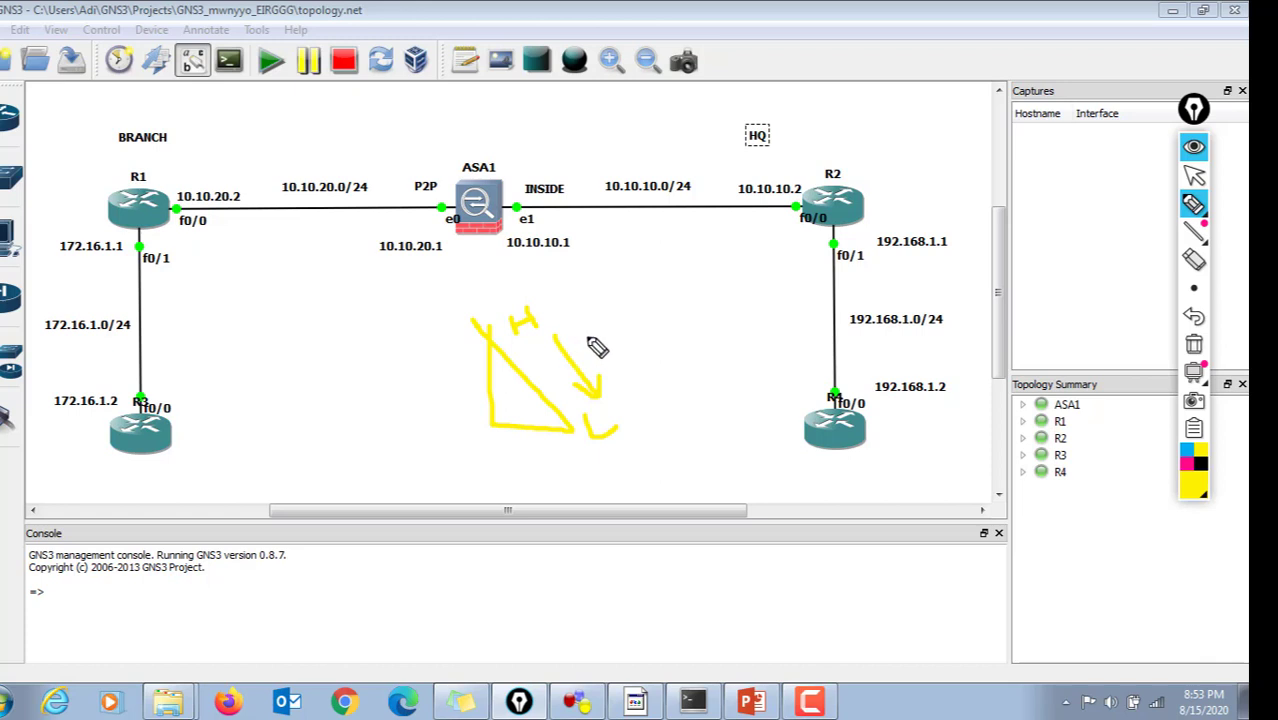
mouse_move(621, 320)
mouse_down()
mouse_move(586, 336)
mouse_move(607, 351)
mouse_move(643, 323)
mouse_move(652, 337)
mouse_move(687, 296)
mouse_move(700, 322)
mouse_move(706, 296)
mouse_up()
Mark routers R4, R1 and R3 with pen strokes and underline the ICMP annotation.
drag(781, 404, 799, 402)
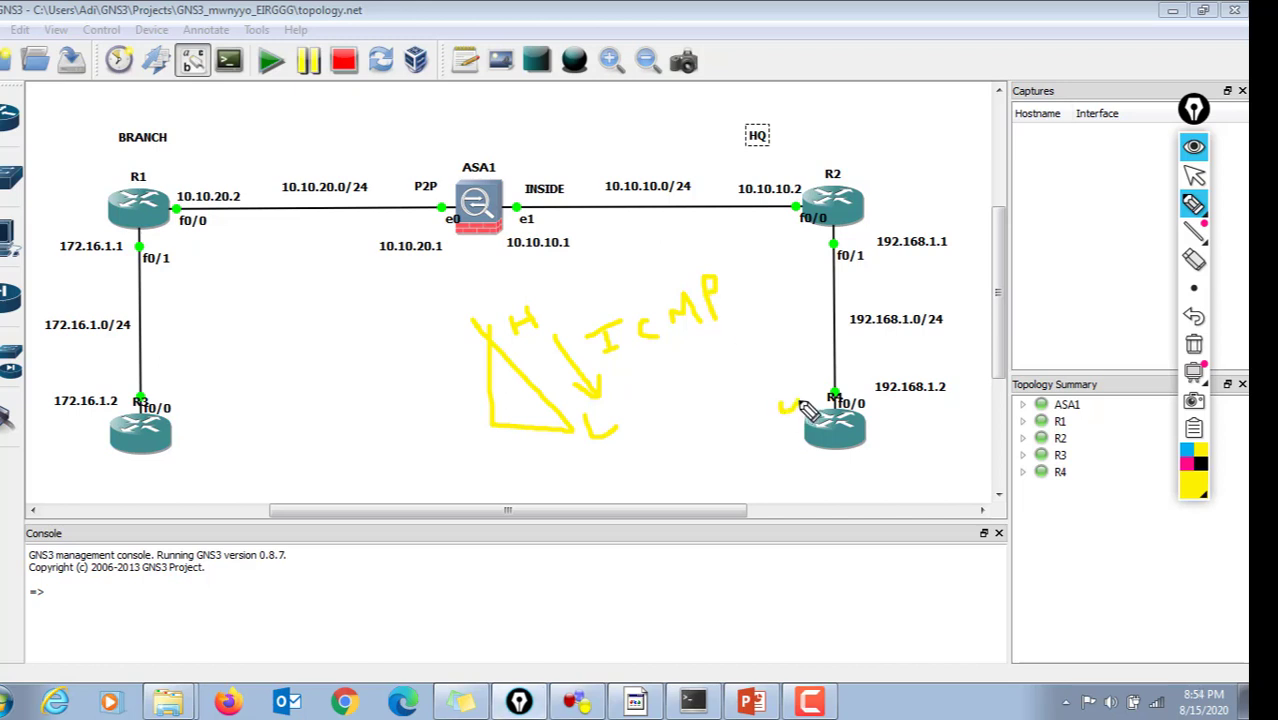
drag(169, 233, 218, 232)
drag(176, 438, 234, 402)
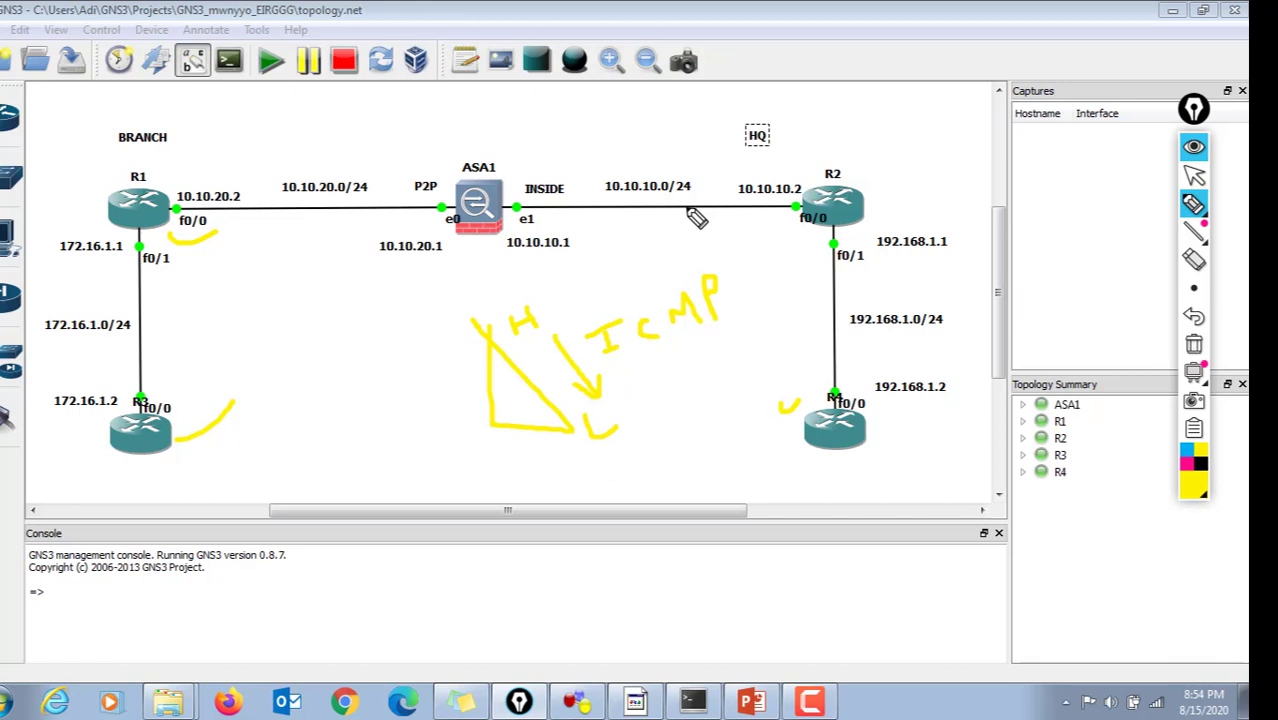
drag(640, 362, 774, 322)
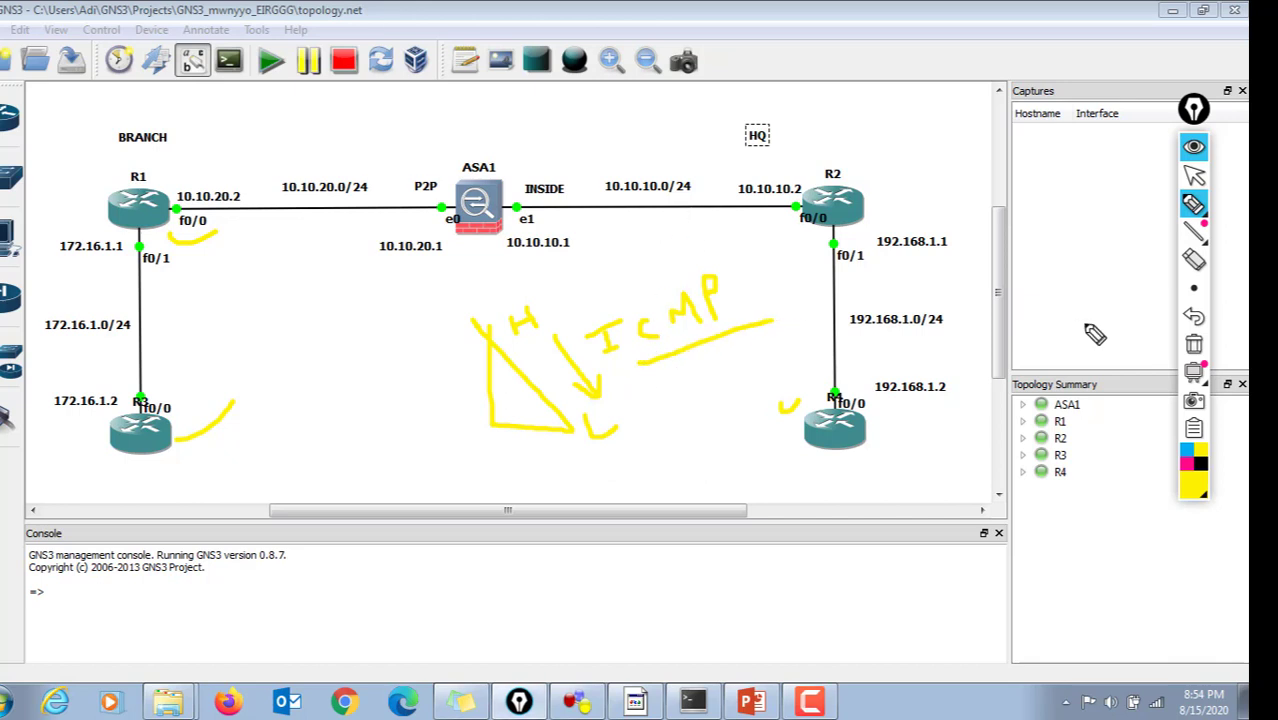
Clear all pen annotations from the topology and return to the normal cursor.
click(1193, 344)
click(1194, 175)
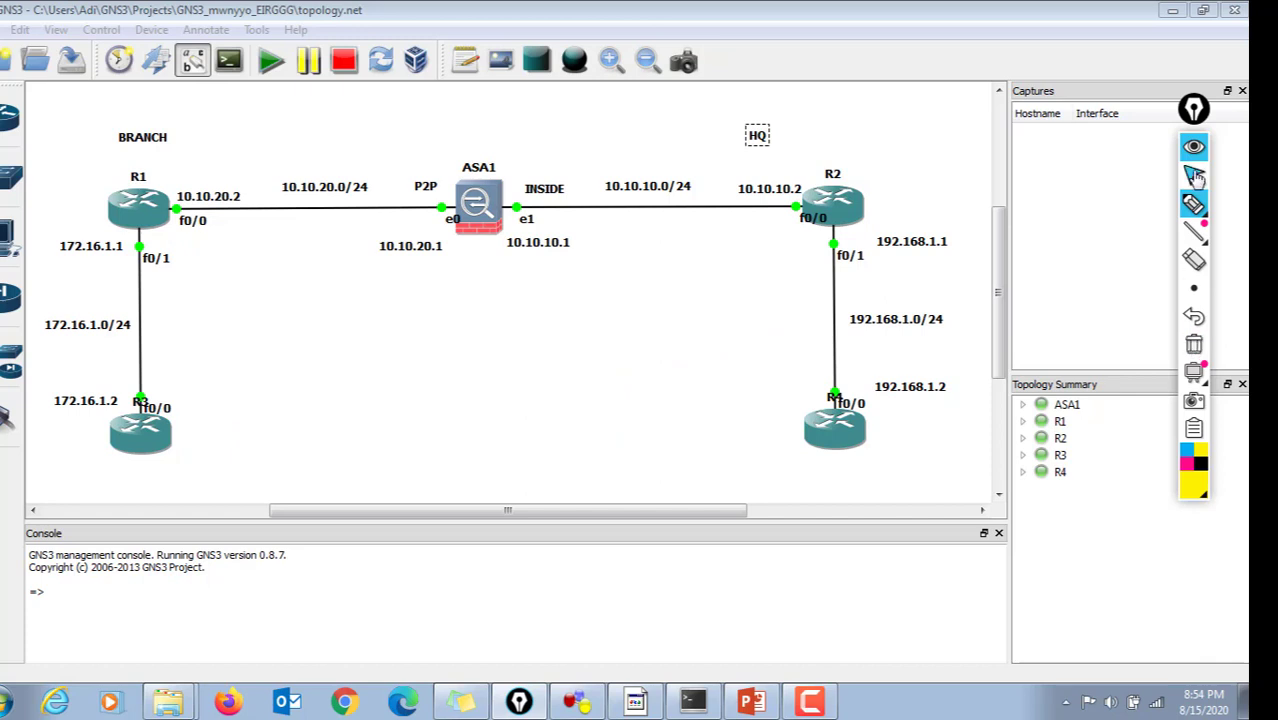
Switch to the ASA1 console and create a class map named ONE.
click(716, 688)
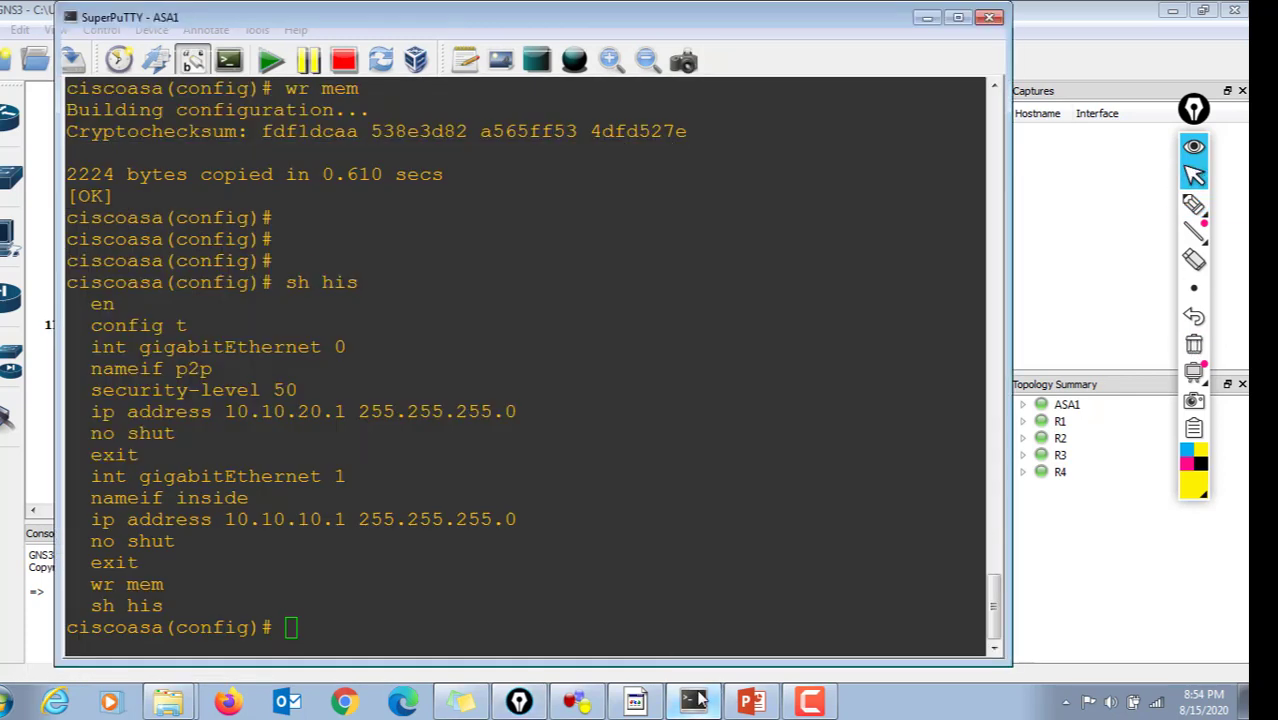
text(class)
key(Tab)
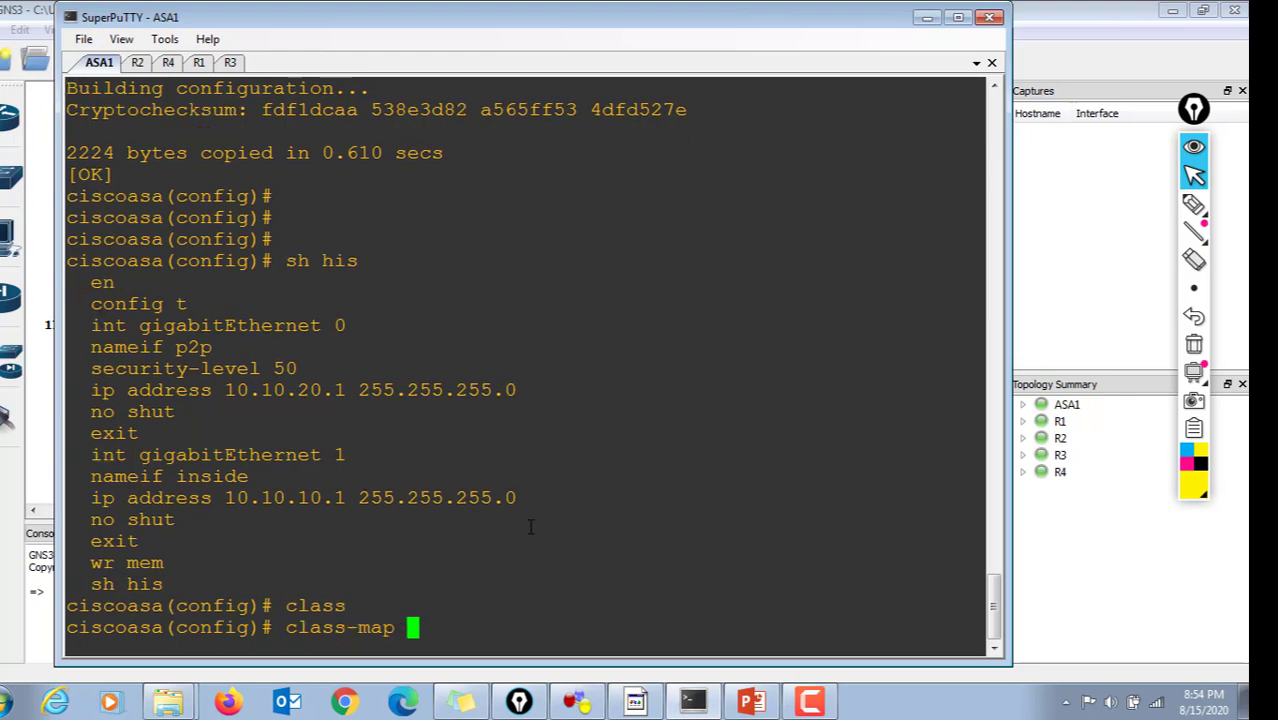
text(on)
key(BackSpace)
key(BackSpace)
text(ONE)
key(Return)
Match default-inspection-traffic in class map ONE and exit to global configuration mode.
text(mt)
key(Tab)
key(BackSpace)
key(BackSpace)
key(BackSpace)
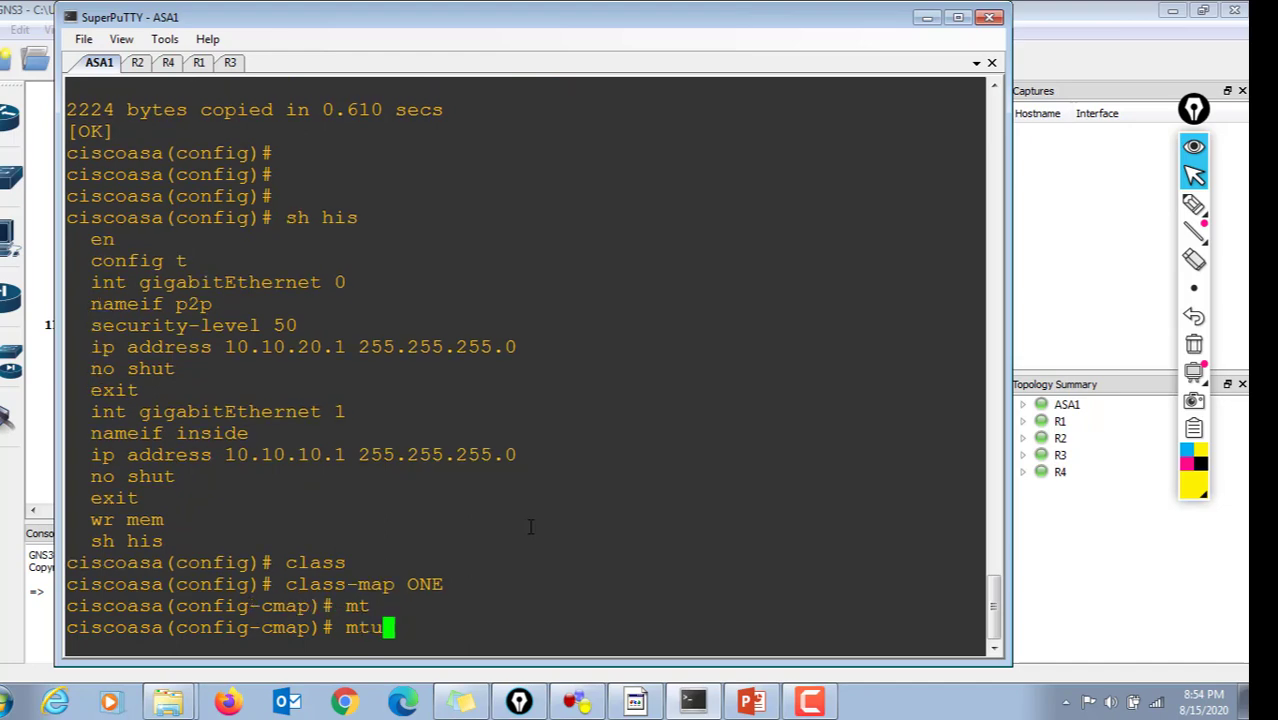
text(atc)
key(Tab)
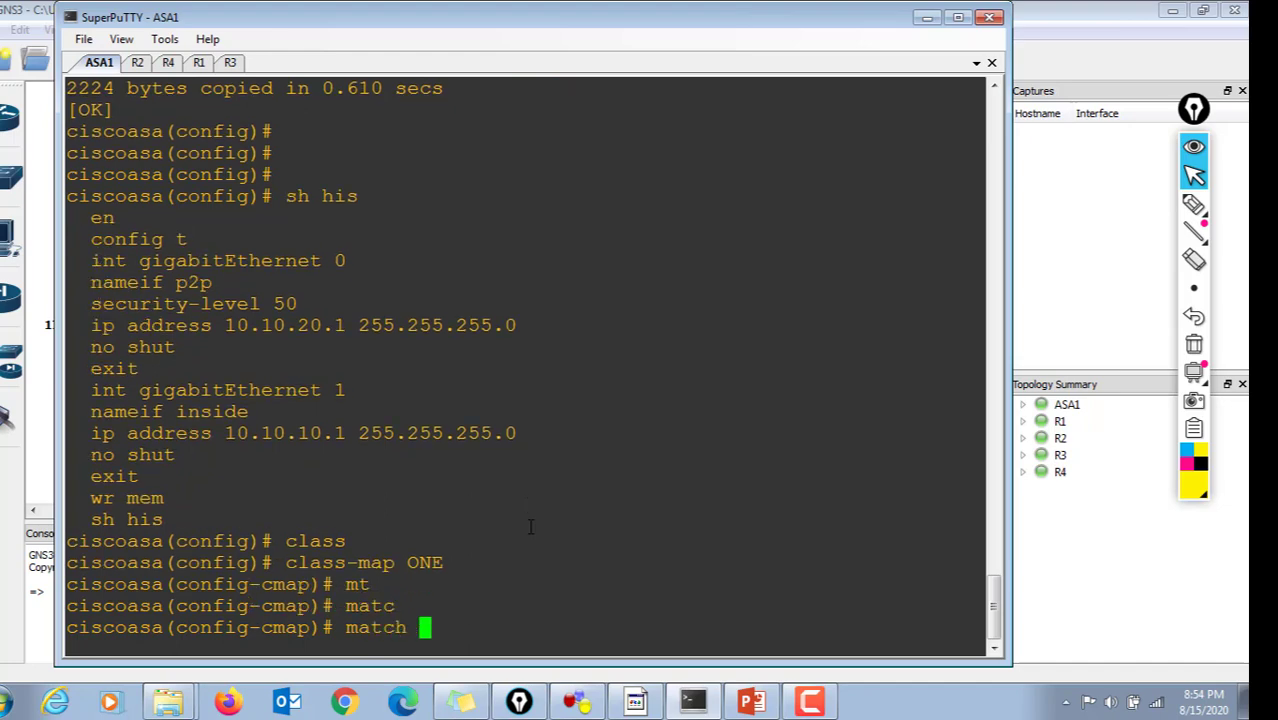
text(de)
key(Tab)
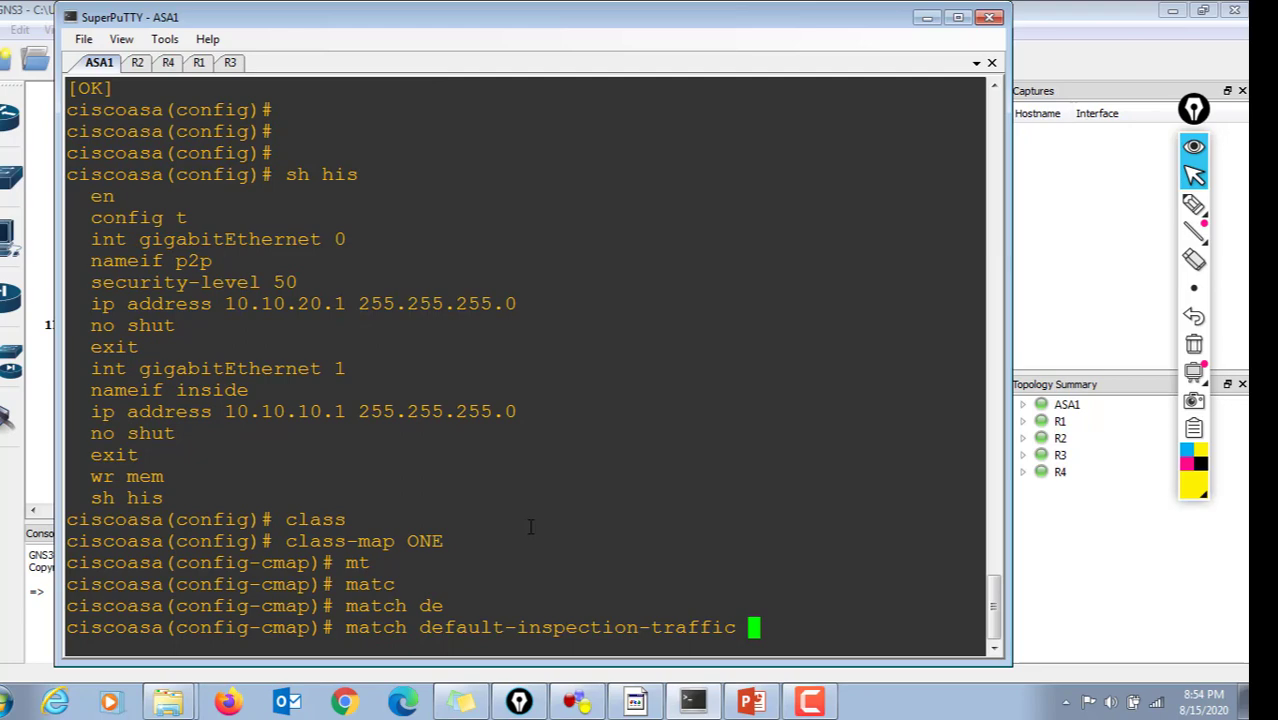
key(Return)
key(Return)
key(Return)
text(exit)
key(Return)
key(Return)
key(Return)
key(Return)
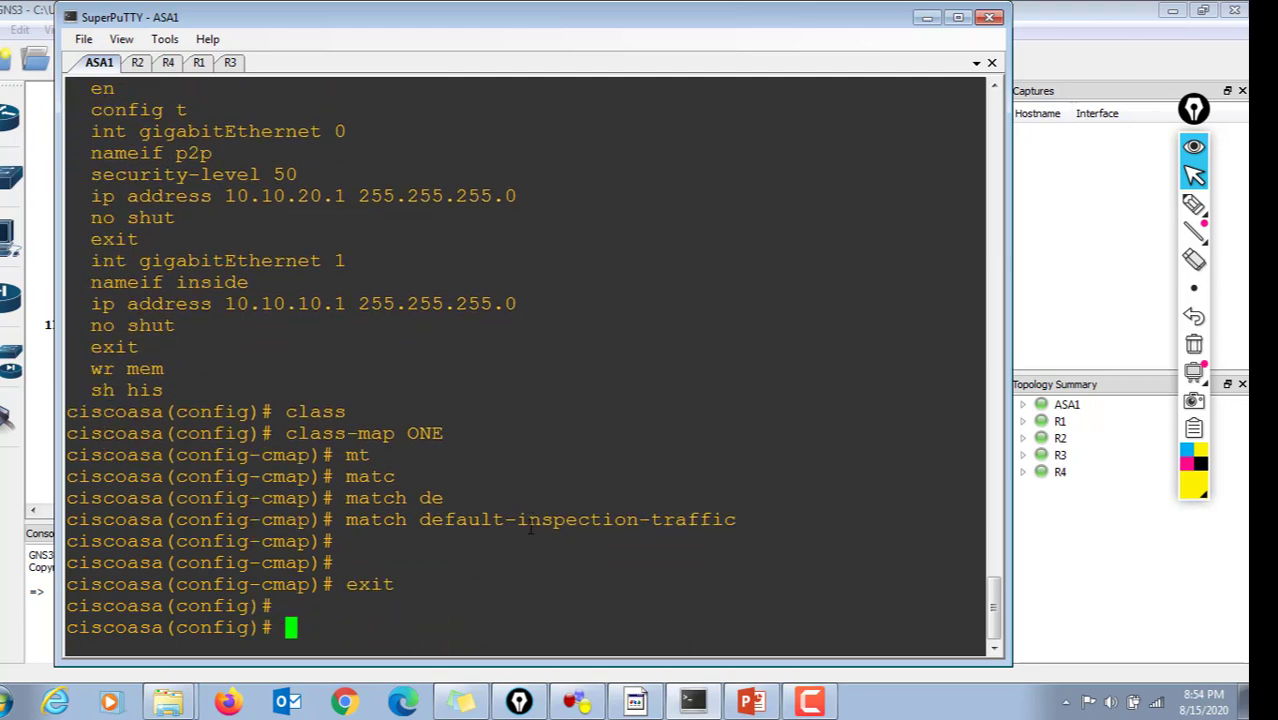
Create a policy map named TWO on ASA1 and reference class ONE in it.
text(poli)
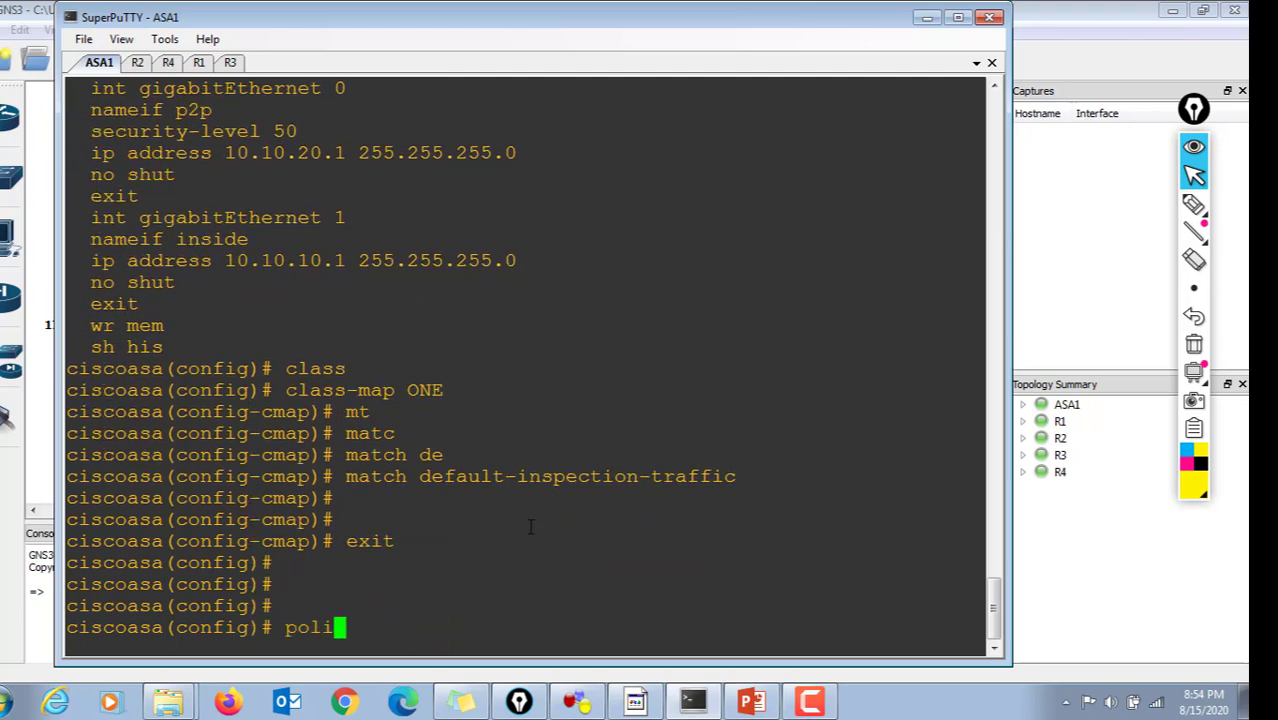
key(Tab)
text(TWO)
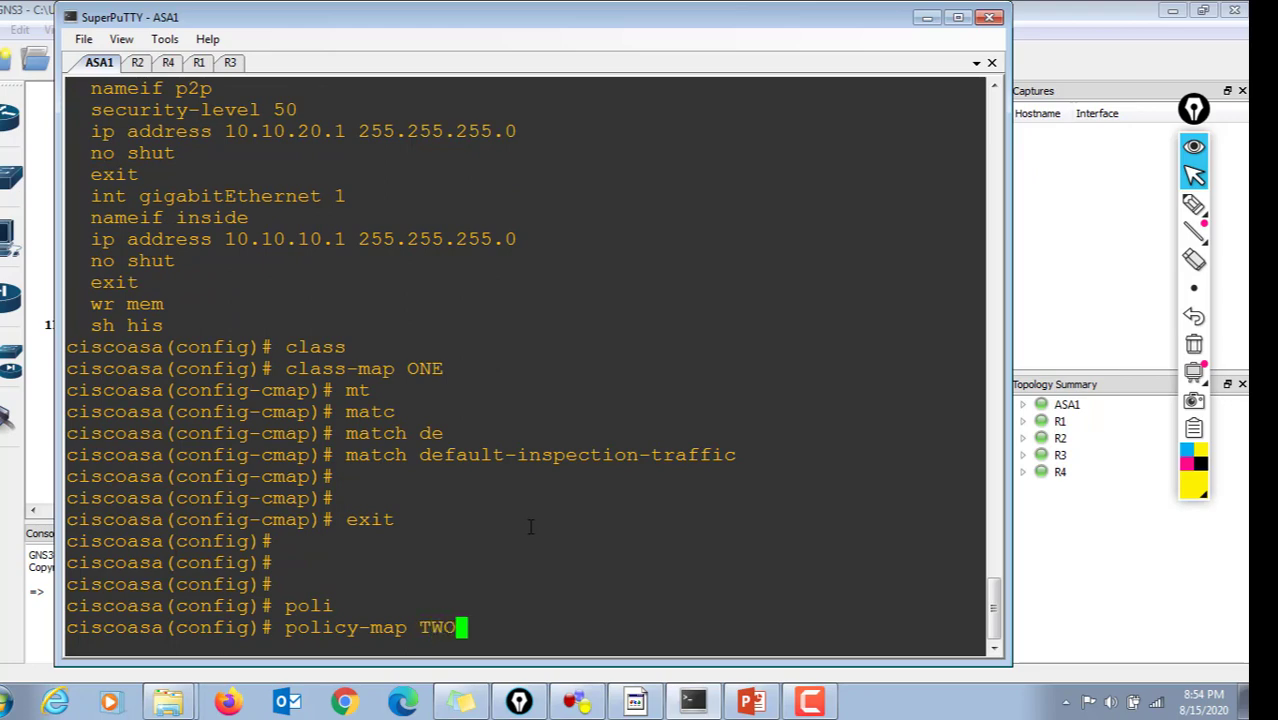
key(Return)
text(class ONE)
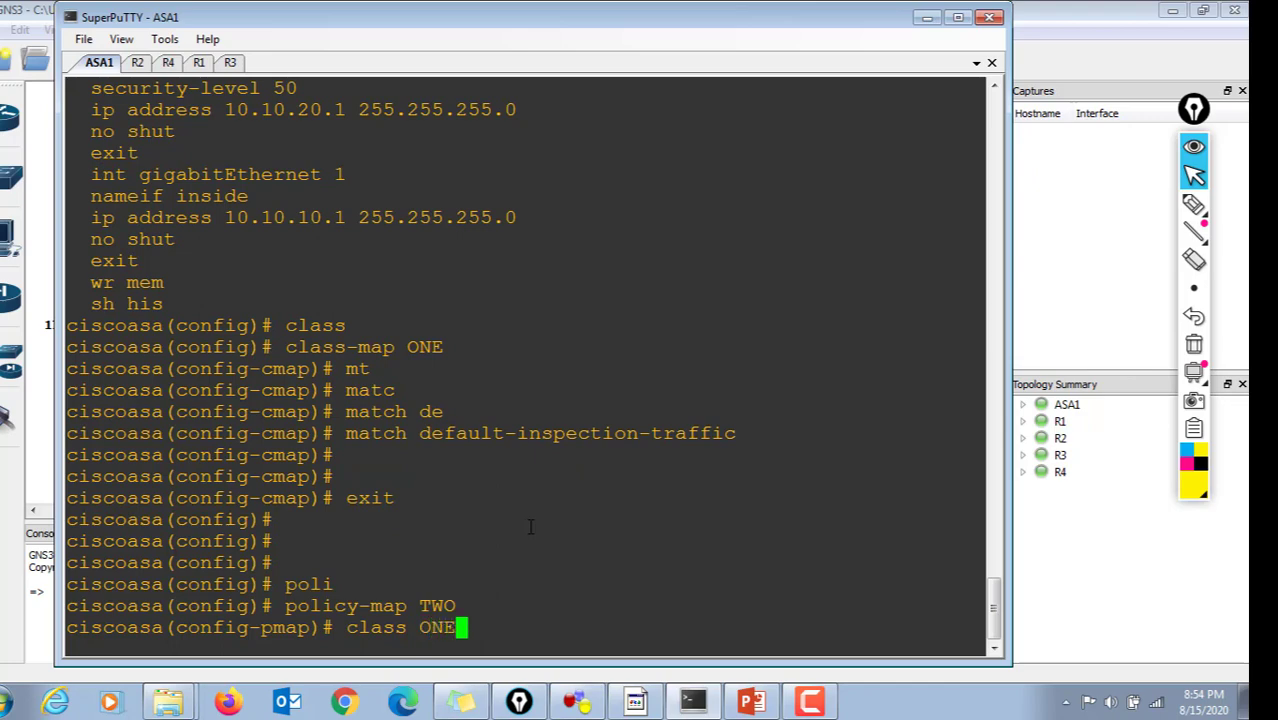
key(Return)
Enable ICMP inspection for class ONE in policy map TWO and exit back to global configuration mode.
text(ins)
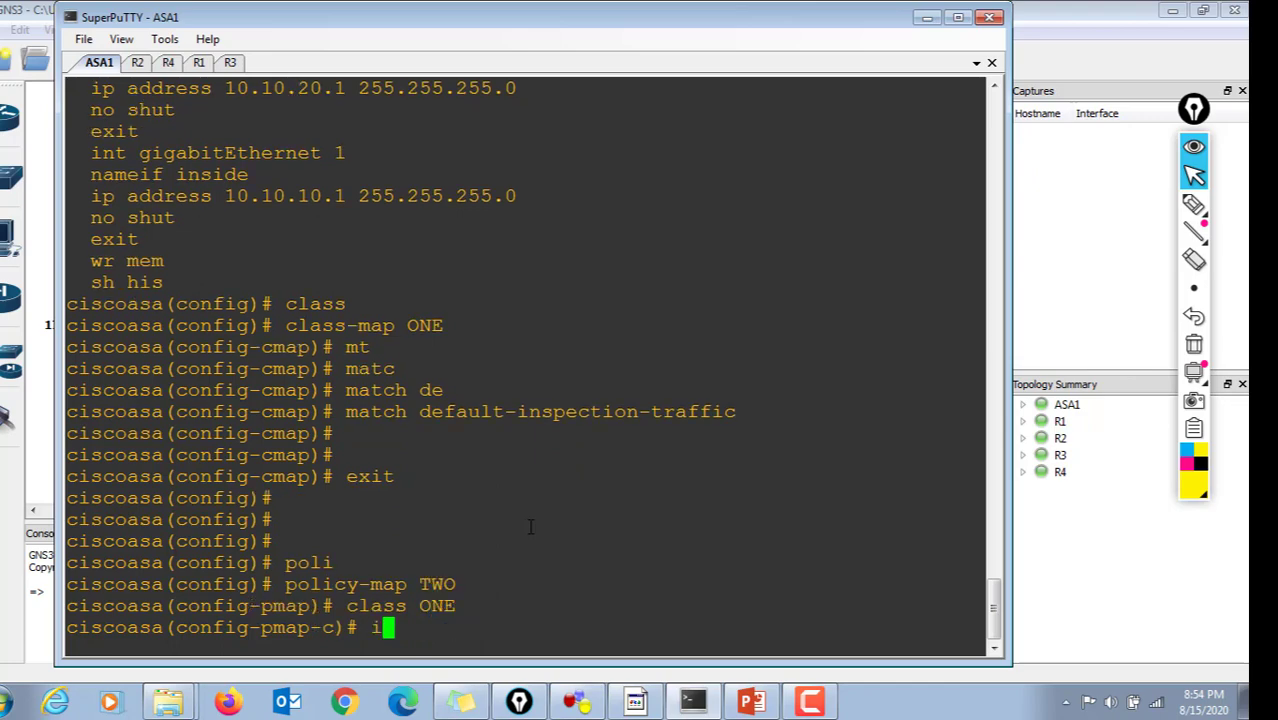
key(Tab)
text(IC)
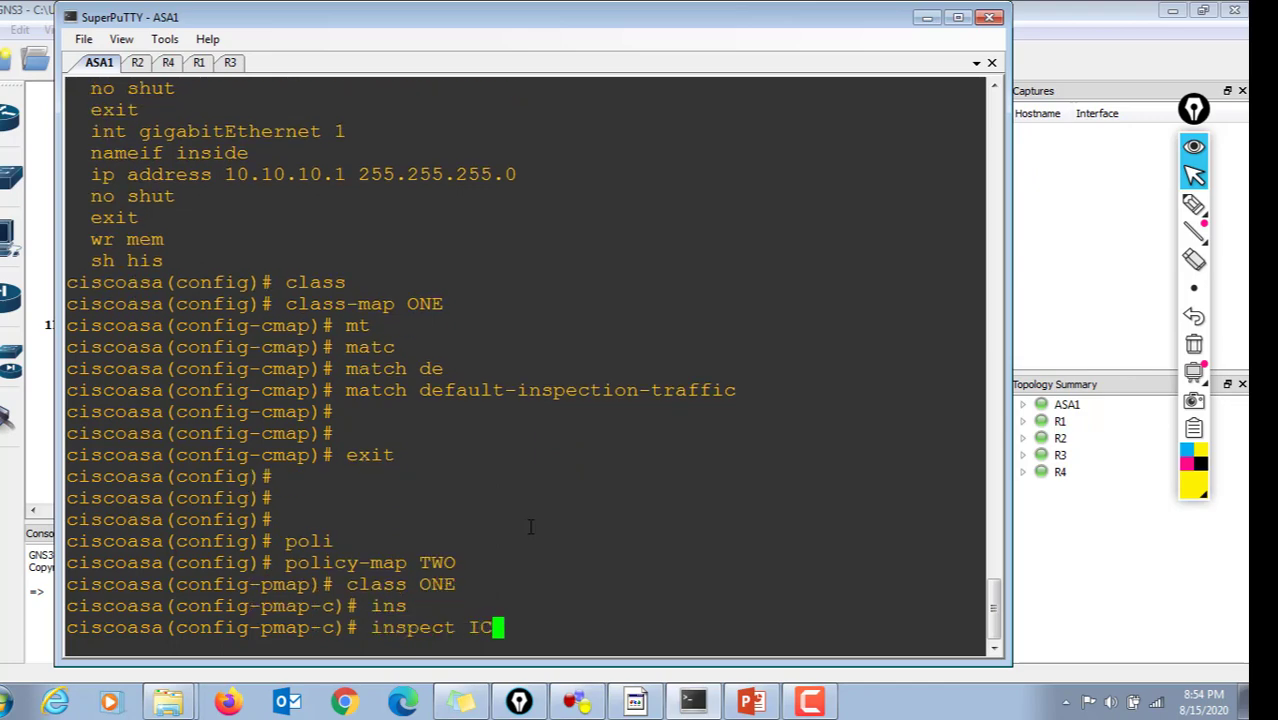
key(Tab)
key(Return)
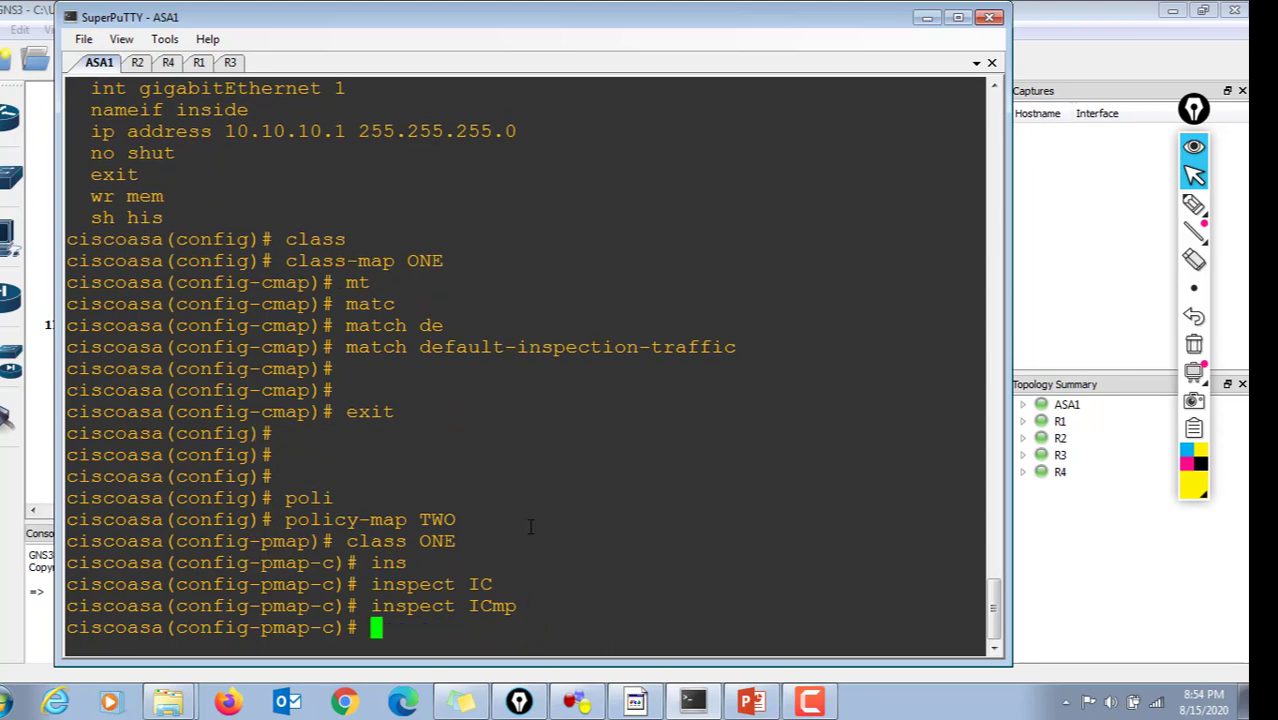
key(Return)
text(exit)
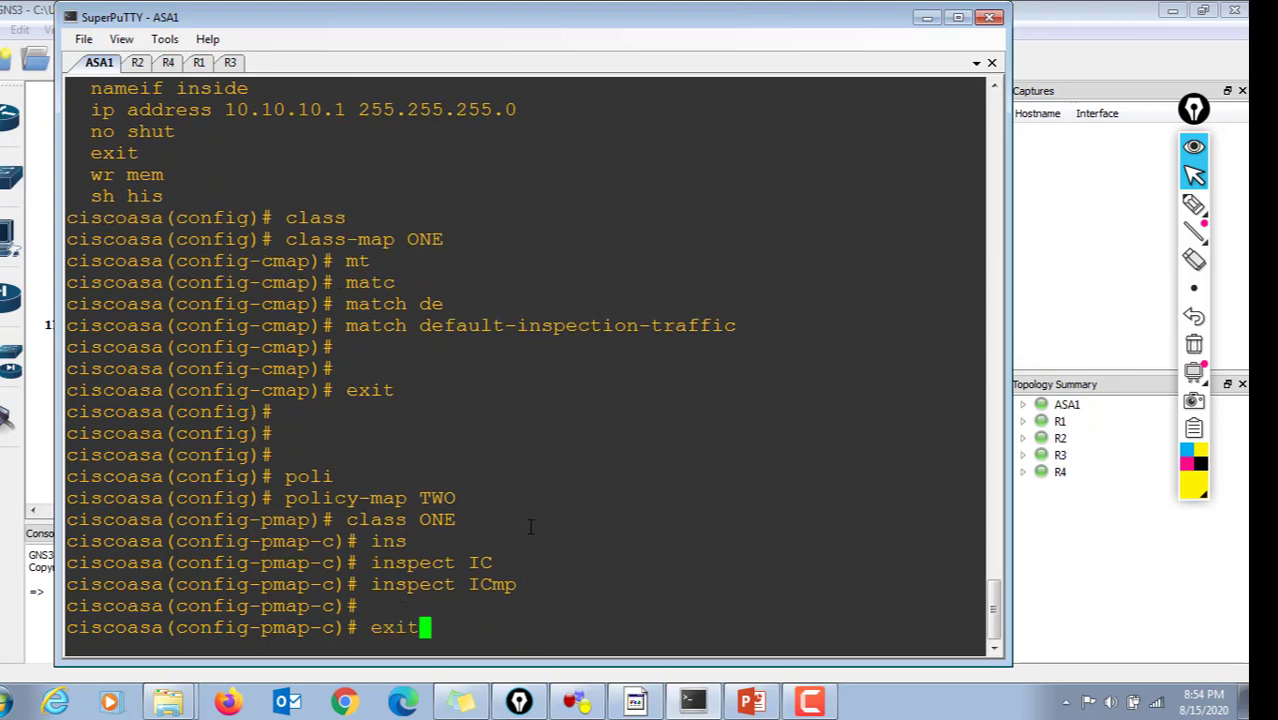
key(Return)
key(Return)
text(ex)
key(BackSpace)
text(it)
key(BackSpace)
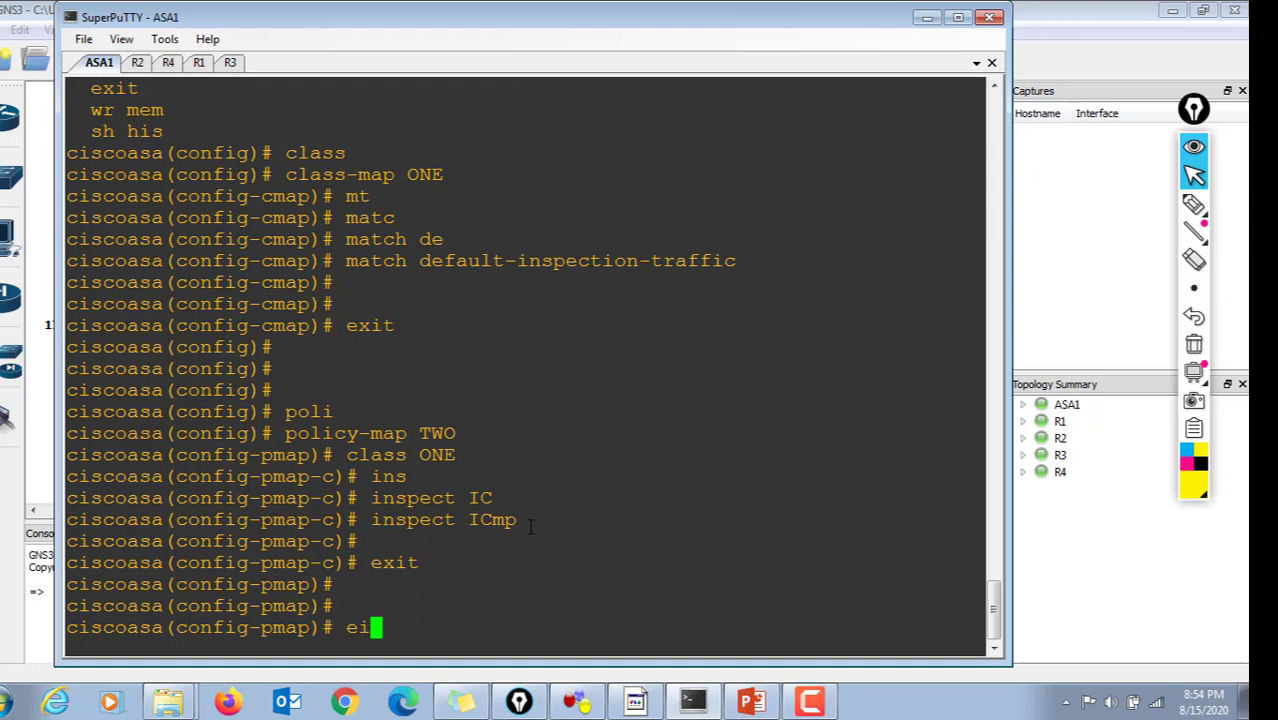
key(BackSpace)
key(BackSpace)
text(exit)
key(Return)
key(Return)
key(Return)
key(Return)
Apply policy map TWO as a global service policy on ASA1, listing the command's options along the way.
text(ser)
key(Tab)
key(BackSpace)
text(-)
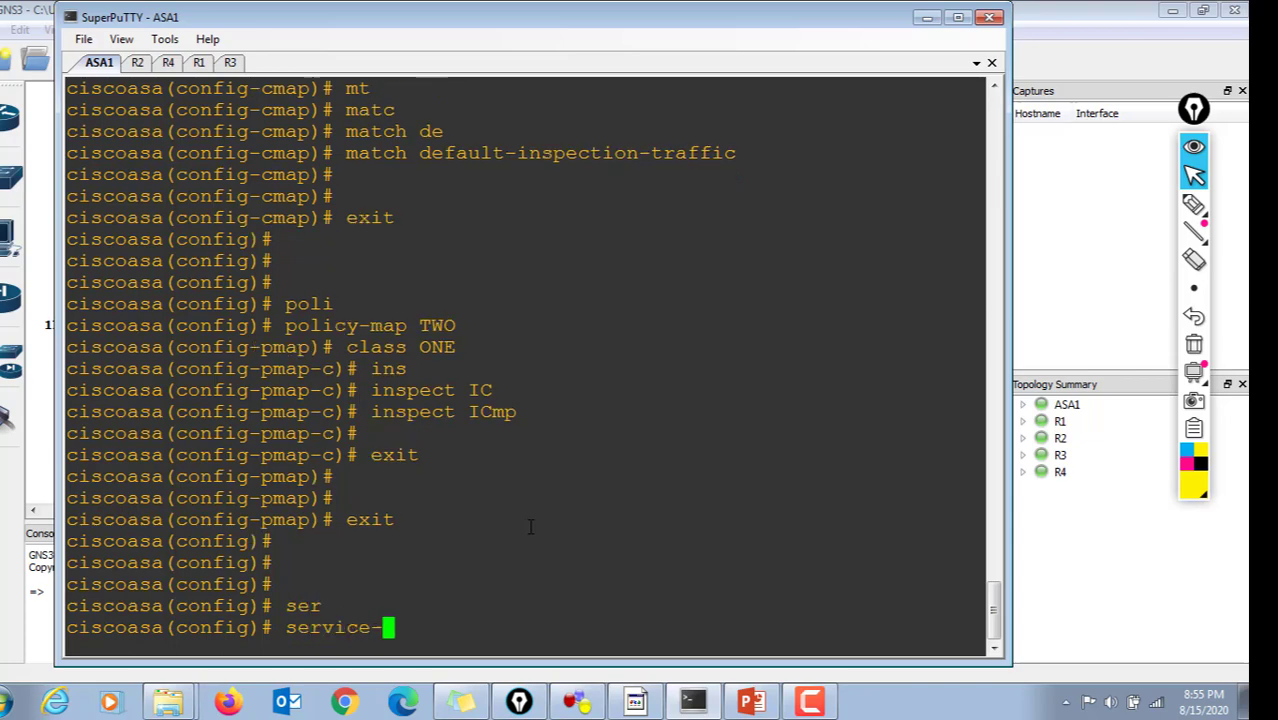
key(Tab)
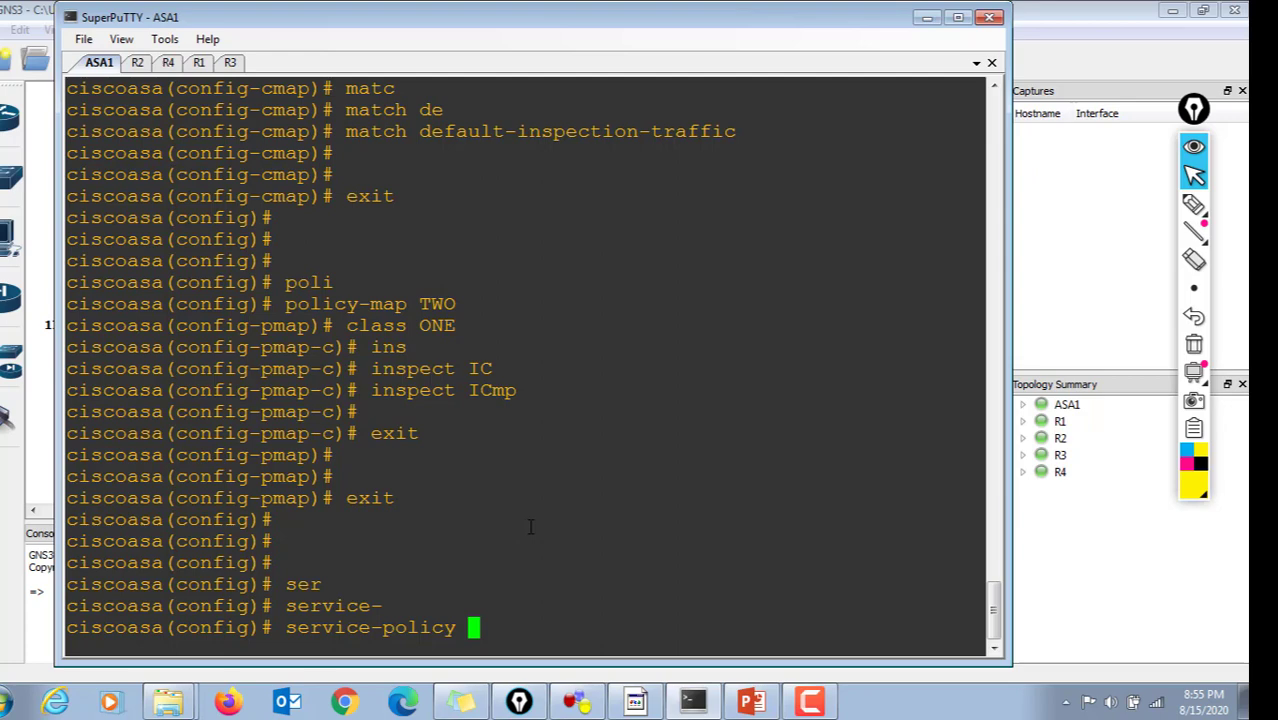
text(?TWO)
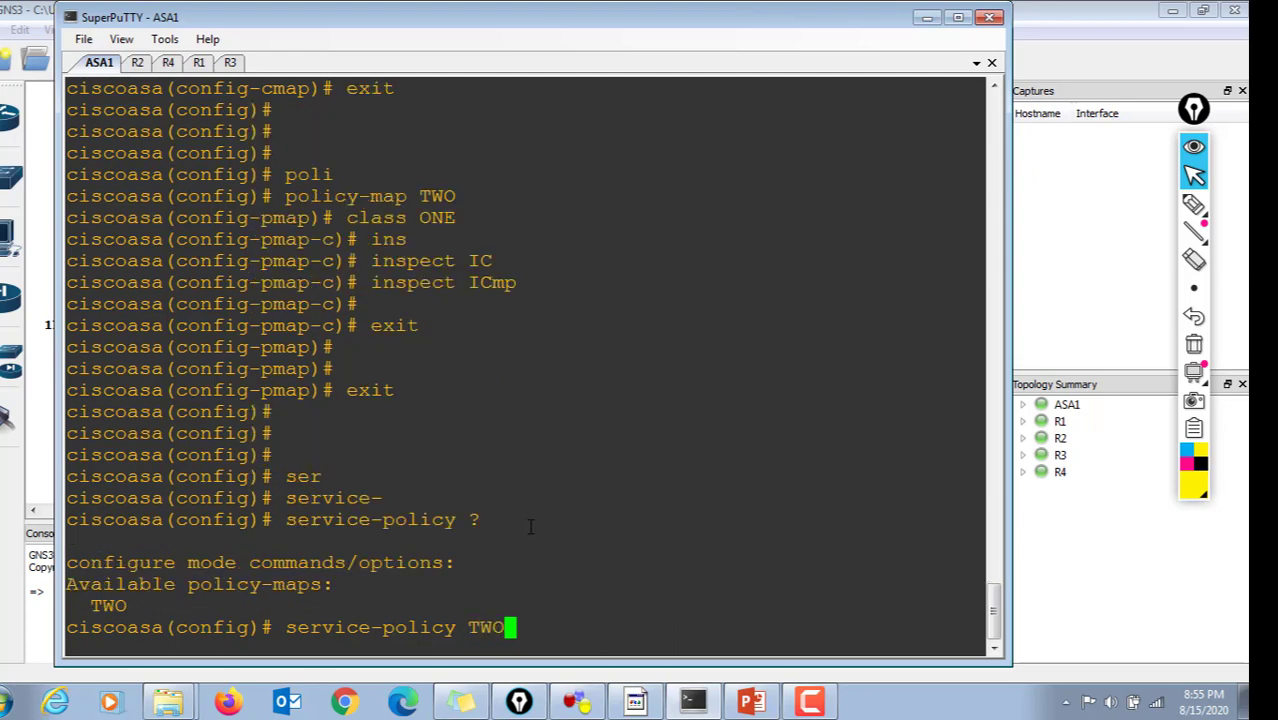
text( ?g)
key(Tab)
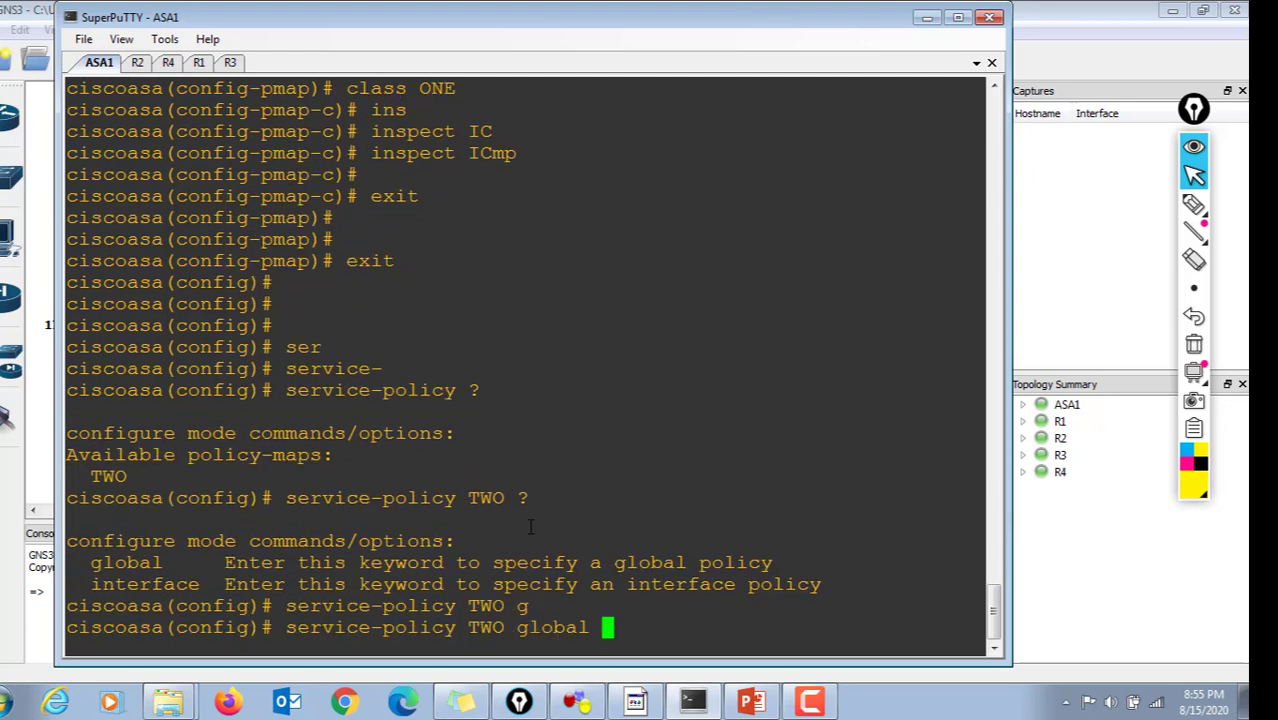
text(?)
key(Return)
key(Return)
key(Return)
key(Return)
key(Return)
key(Return)
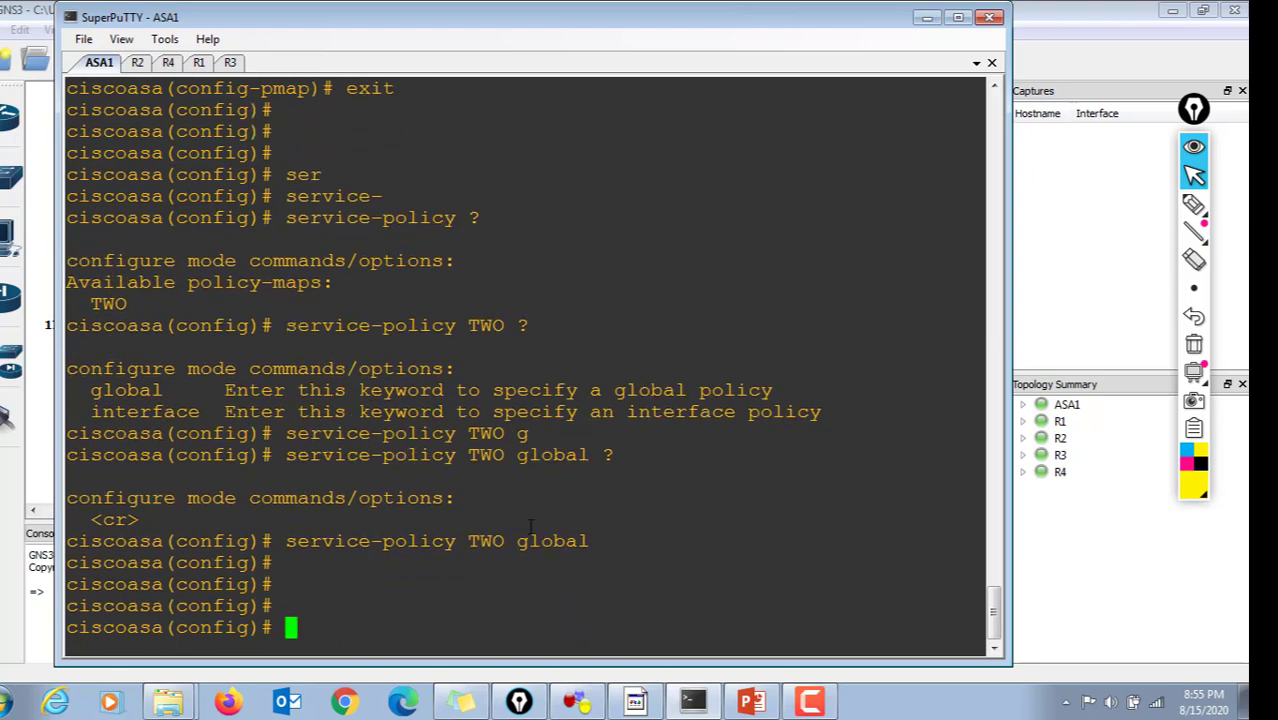
Show ASA1's command history and highlight the commands from class-map ONE through service-policy TWO global.
text(sh his)
key(Return)
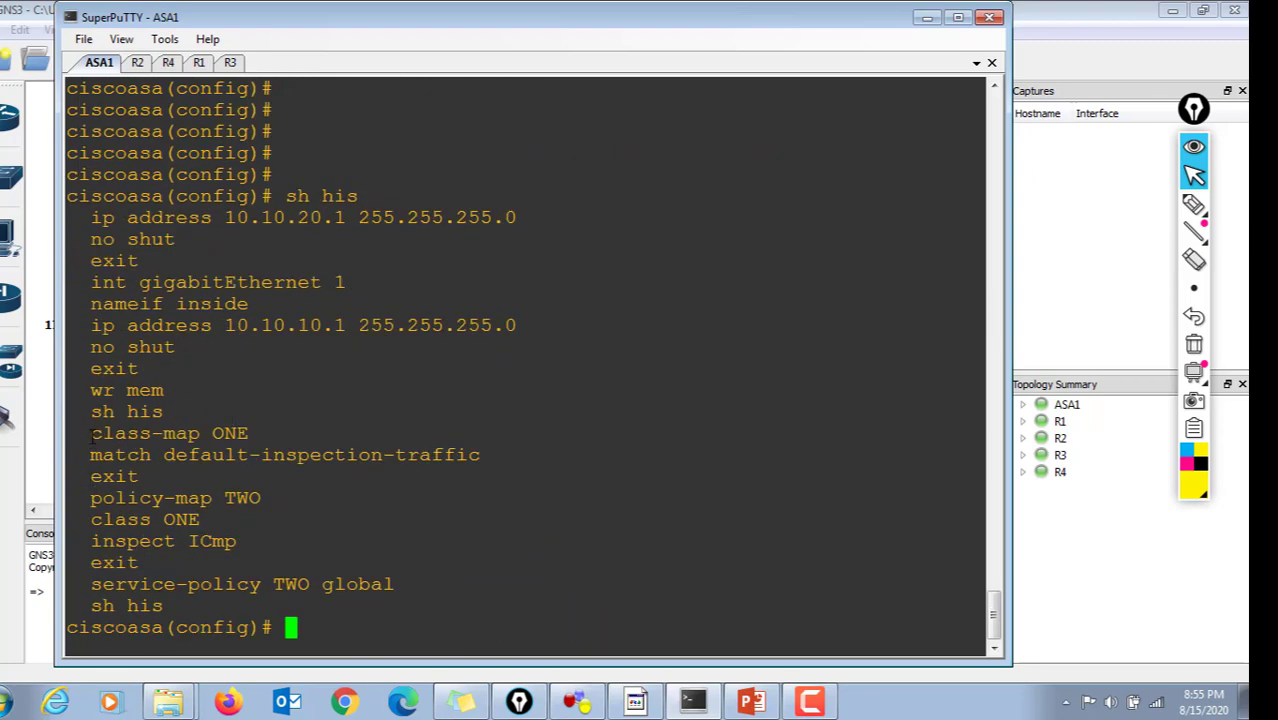
drag(92, 430, 476, 531)
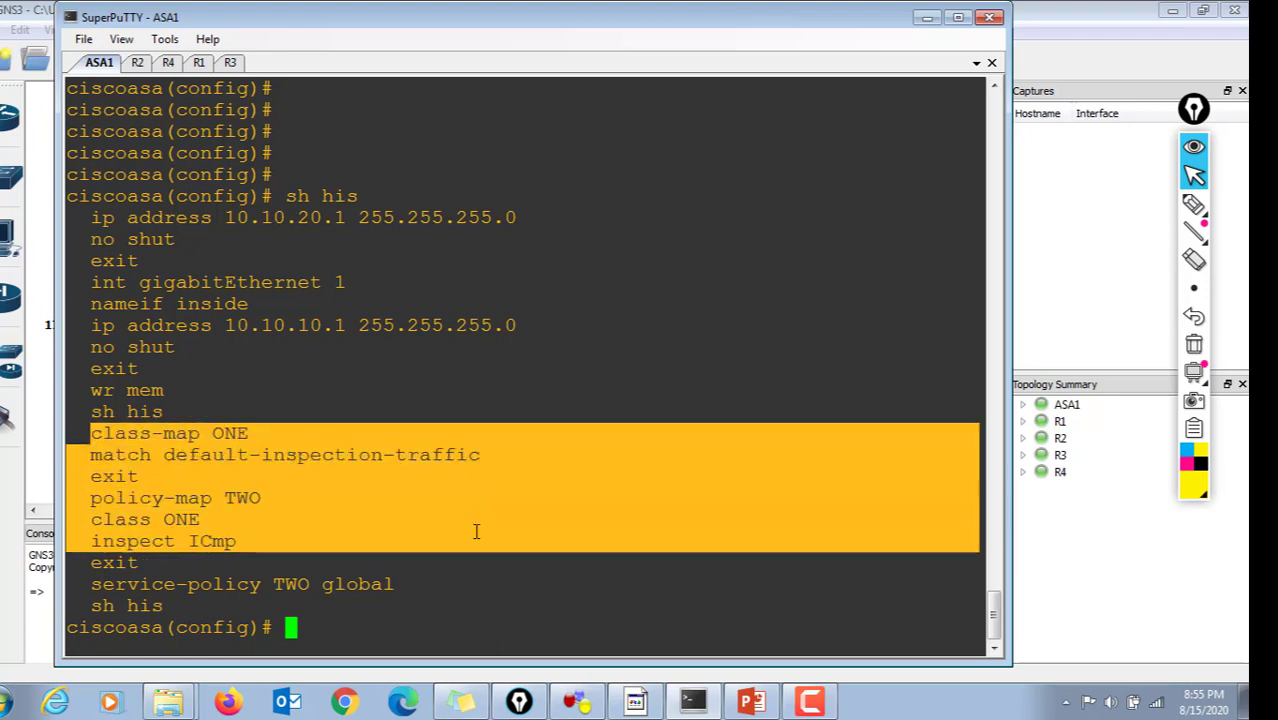
drag(476, 531, 490, 594)
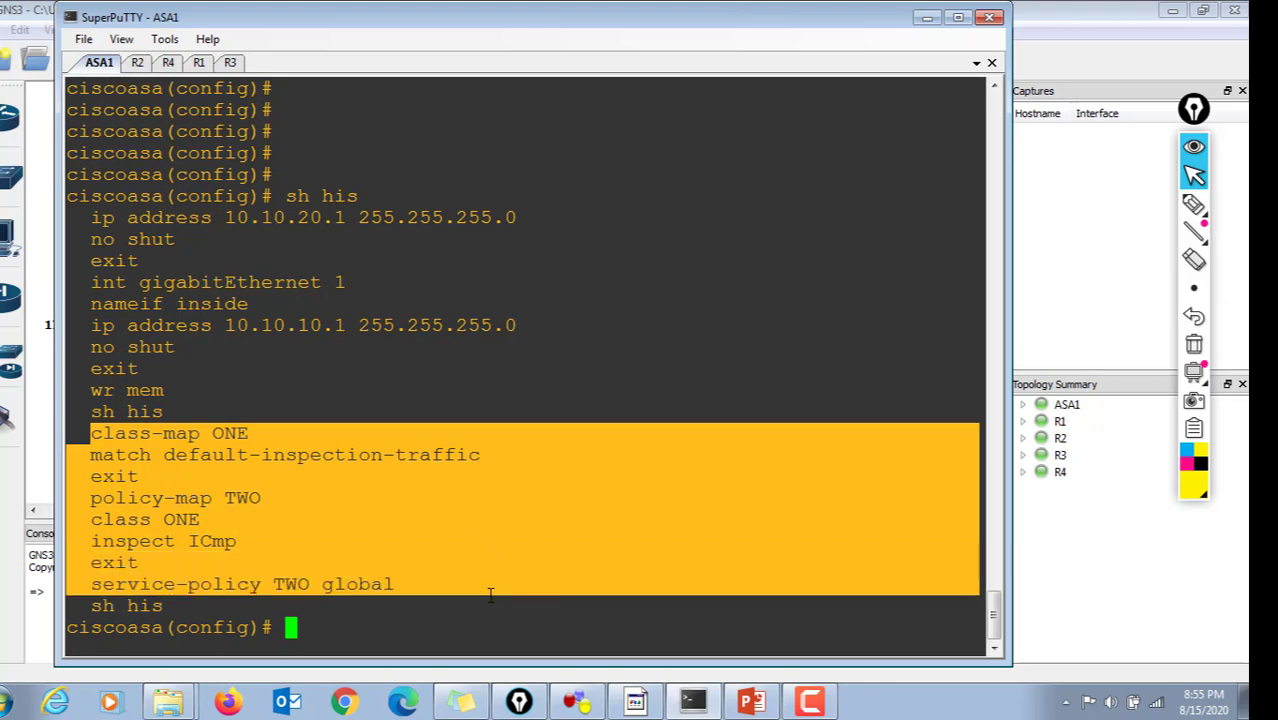
click(328, 631)
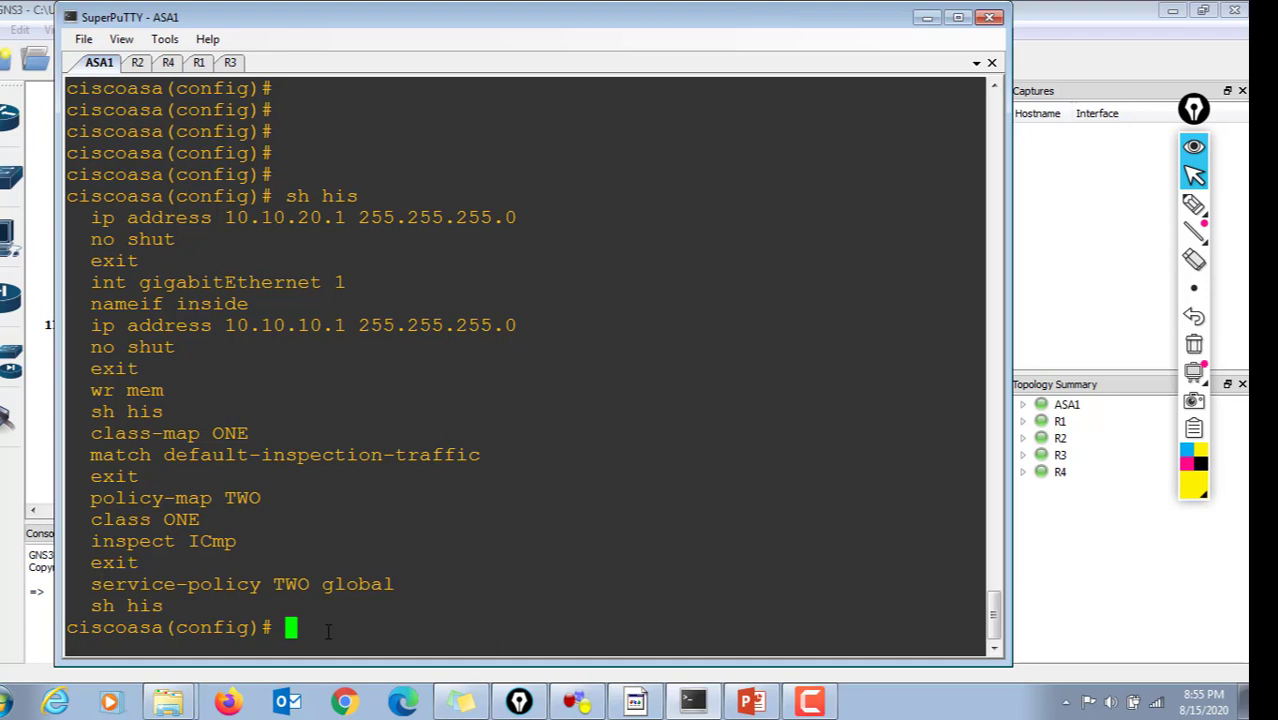
key(Return)
key(Return)
key(Return)
key(Return)
key(Return)
key(Return)
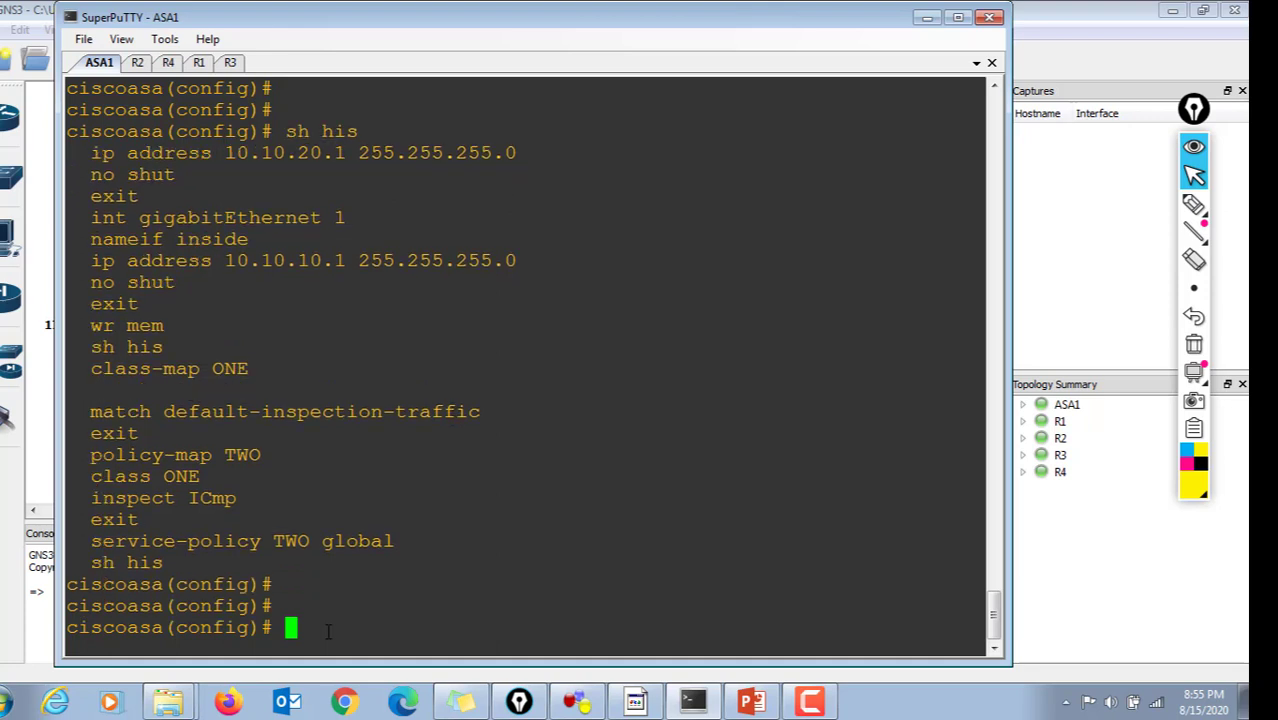
Display the routing table of ASA1 to review its connected networks.
text(sh ro)
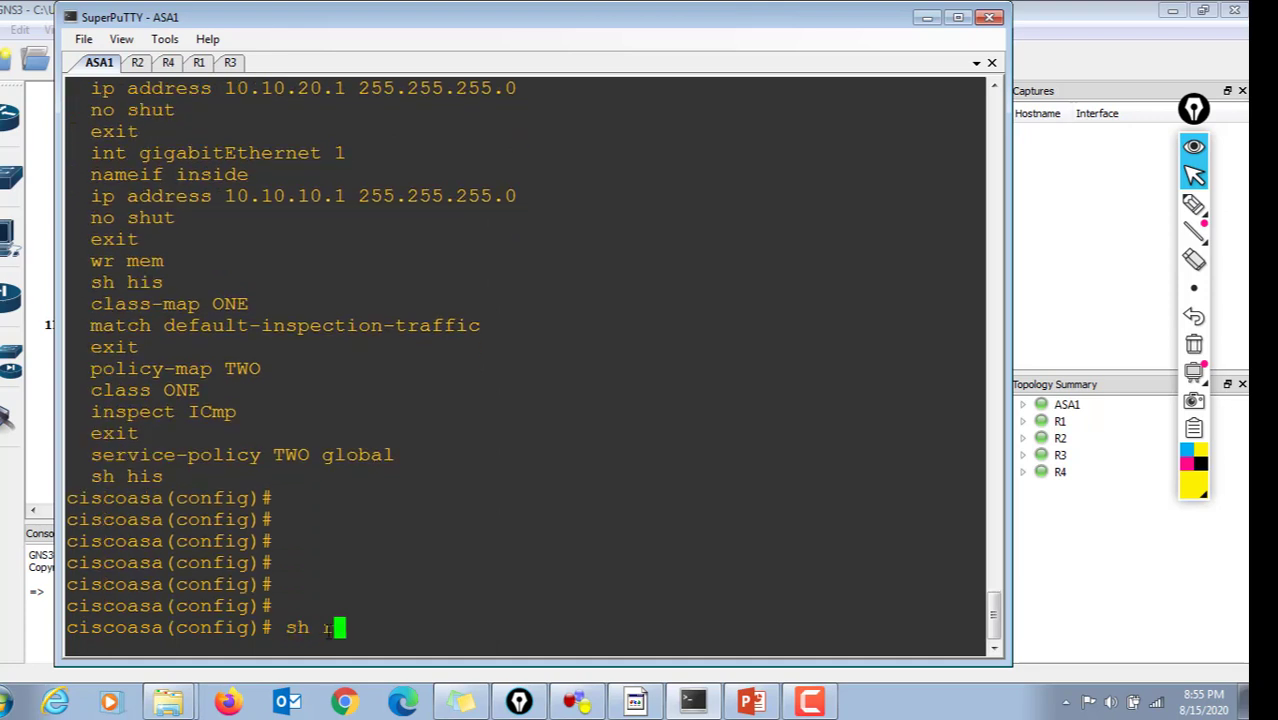
key(Return)
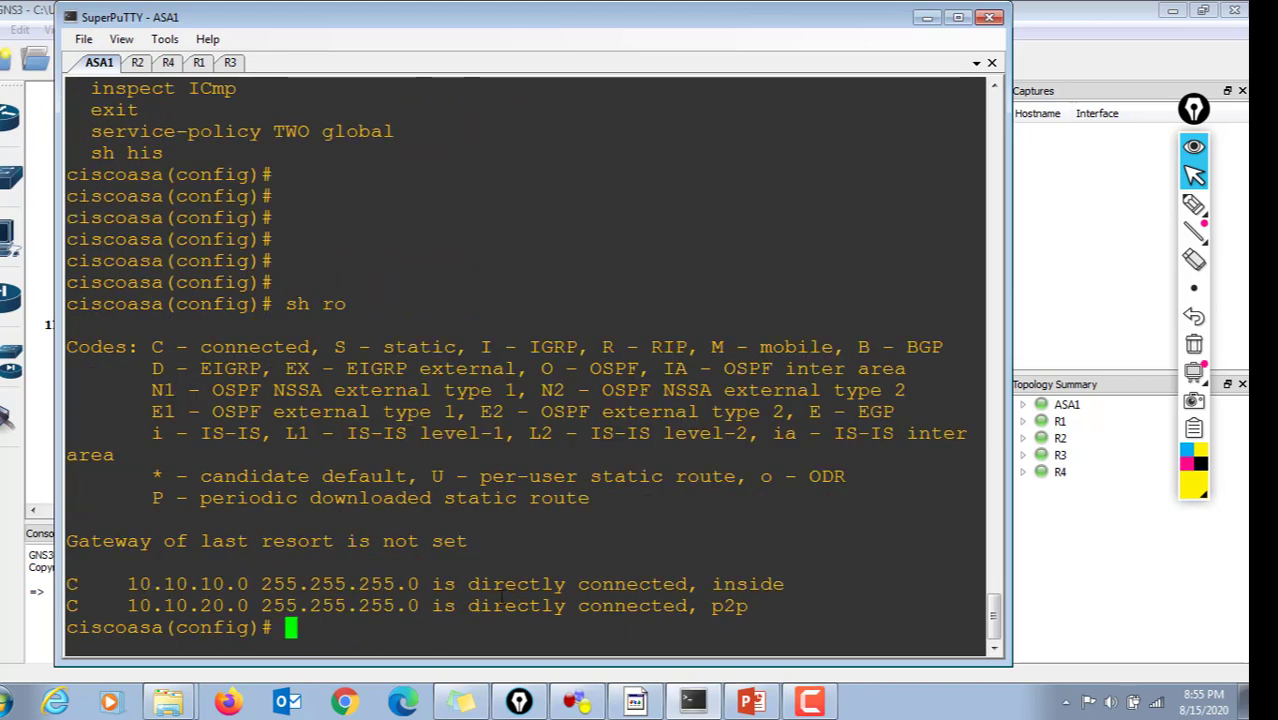
key(Return)
key(Return)
key(Return)
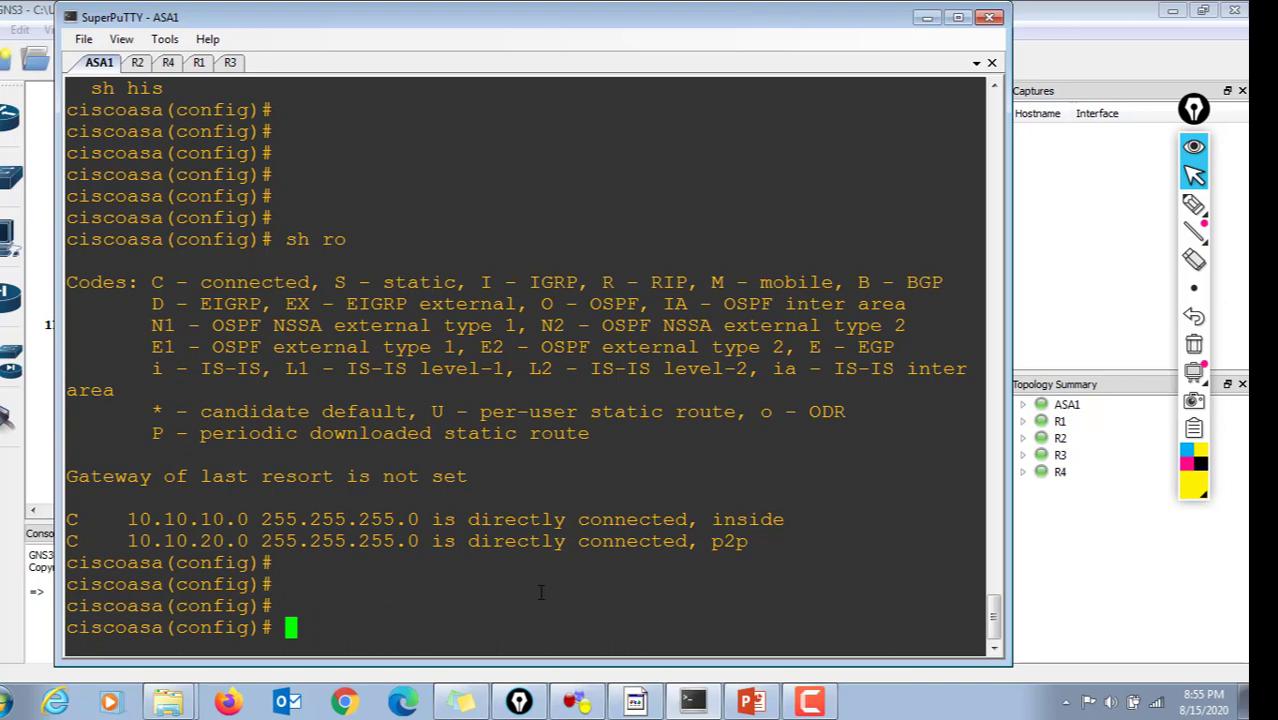
Save ASA1's running configuration to memory with wr mem.
text(wr mem)
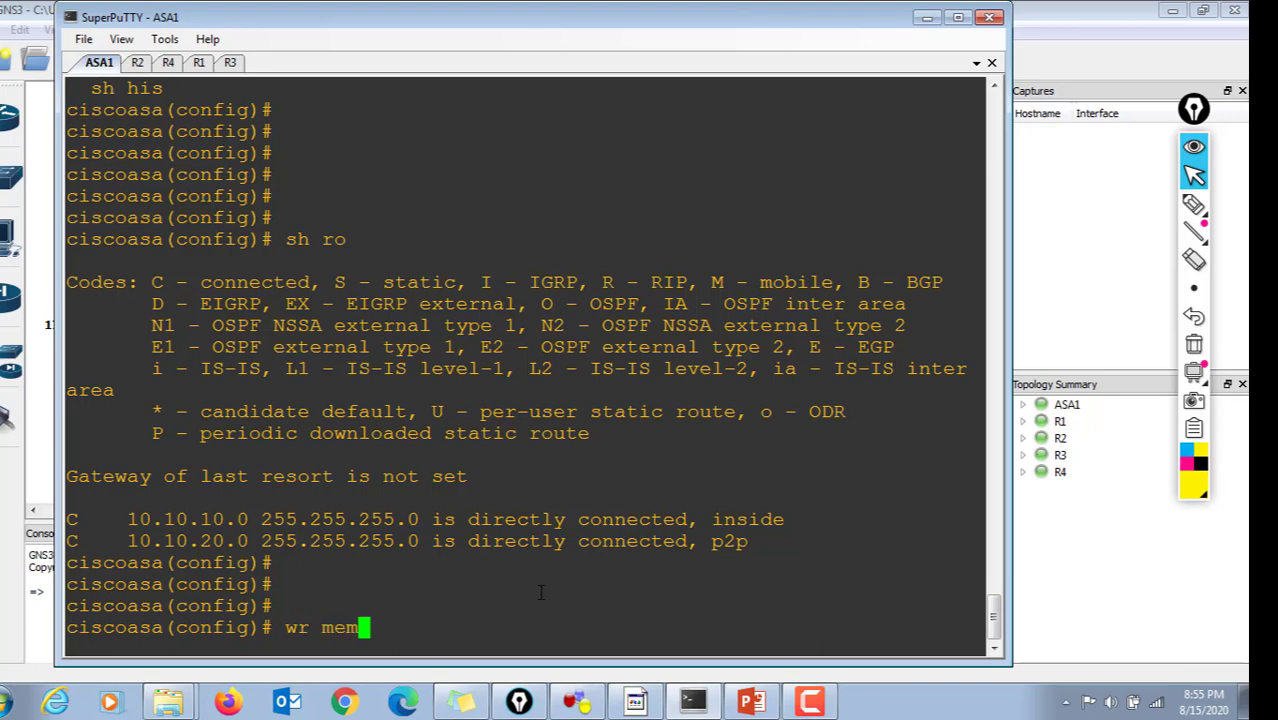
key(Return)
key(Return)
key(Return)
key(Return)
key(Return)
key(Return)
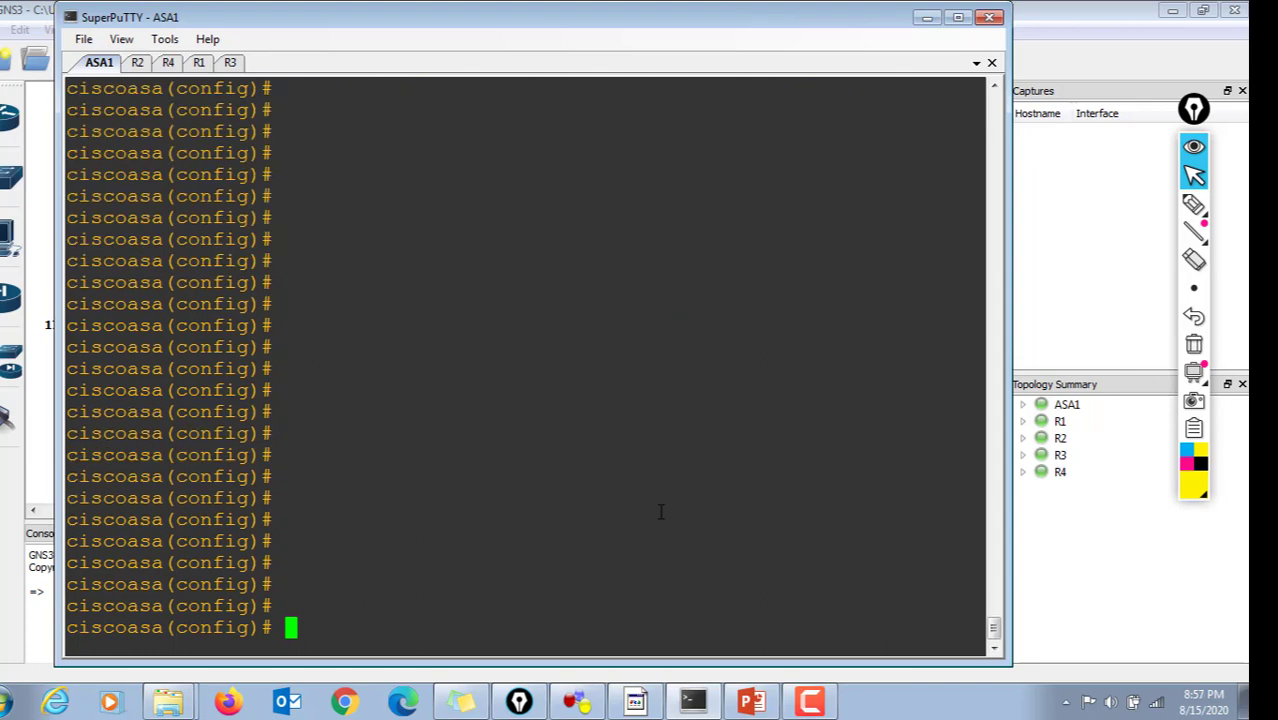
Start EIGRP routing with process ID 10 on ASA1 and list the available router configuration commands.
text(rout)
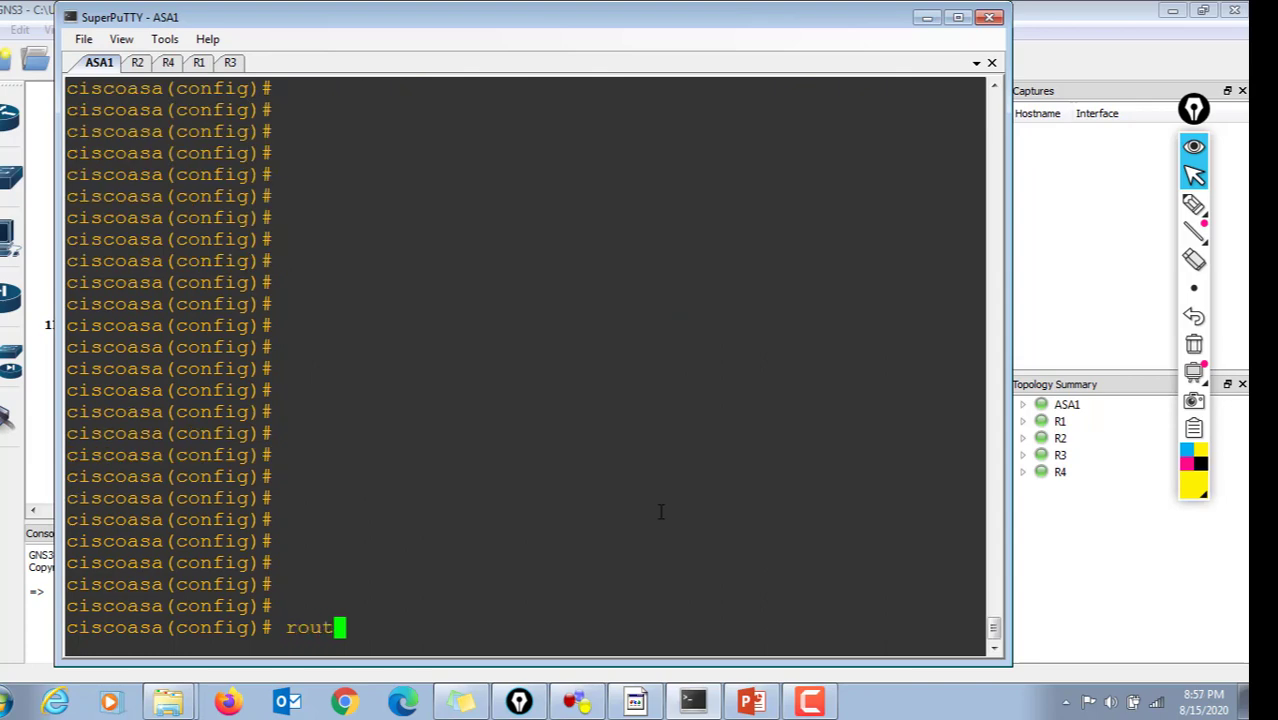
key(Tab)
text(er)
key(Tab)
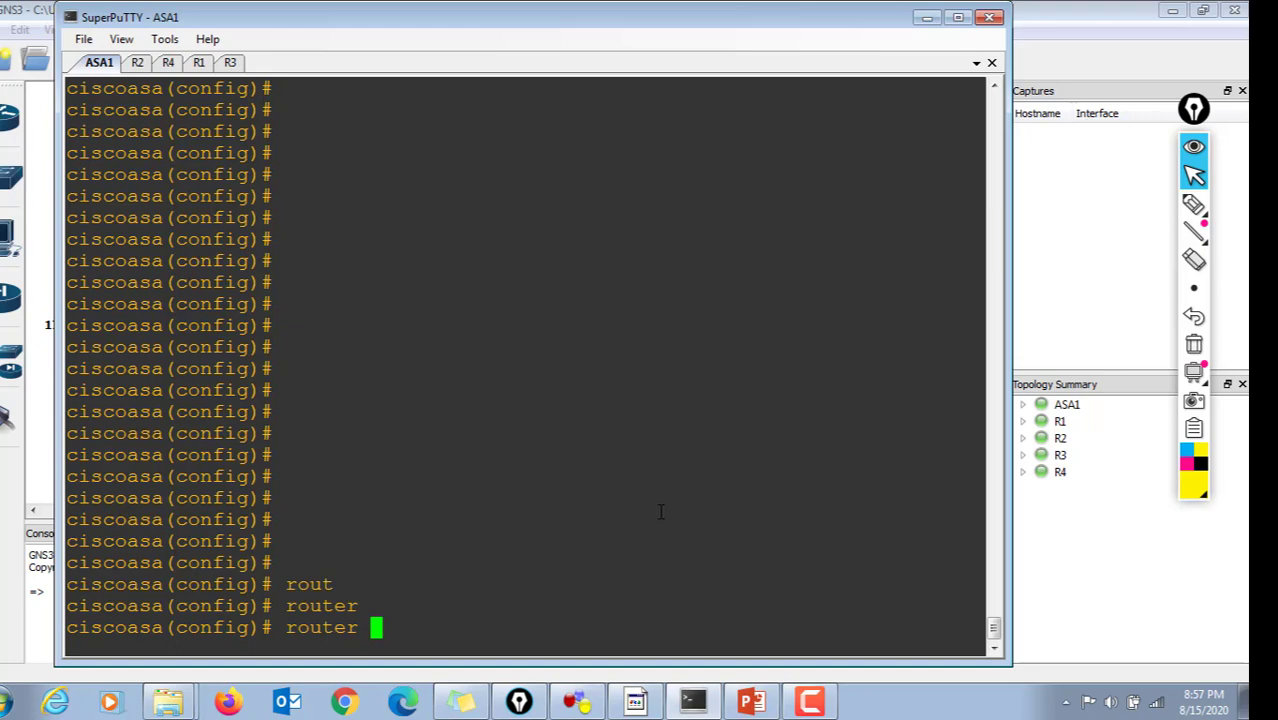
text(?)
text(ei)
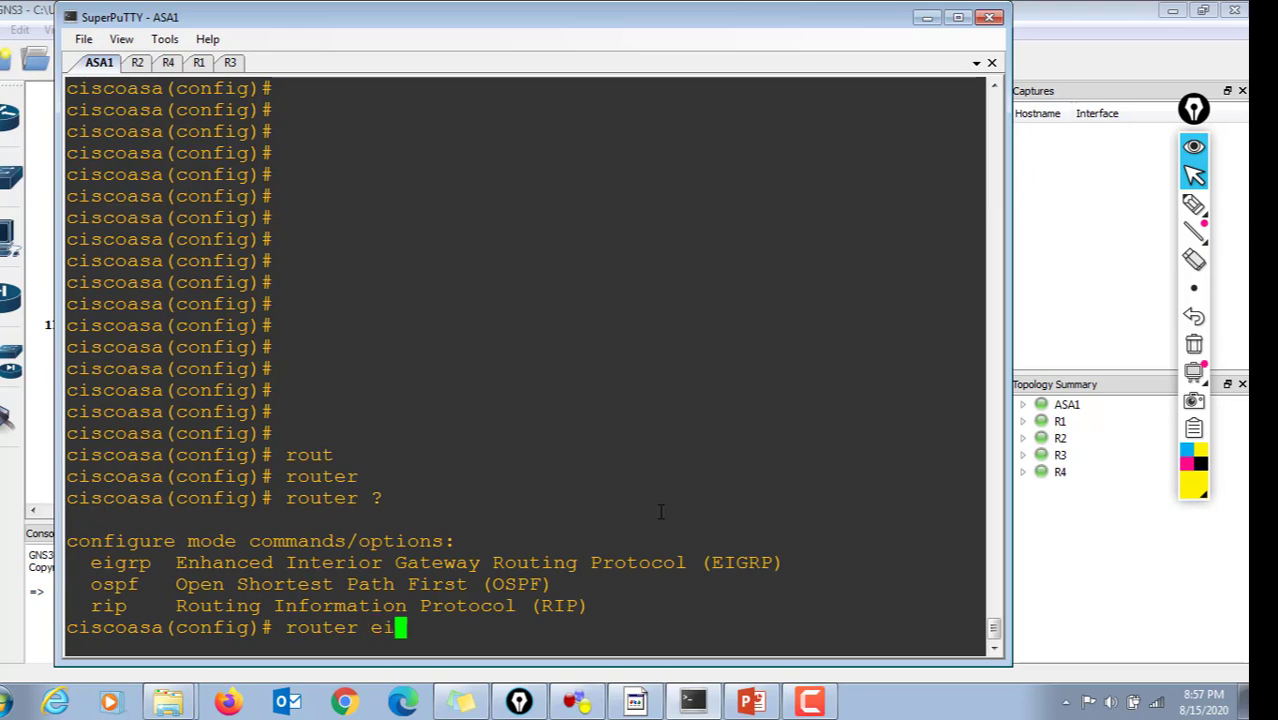
key(Tab)
text(?)
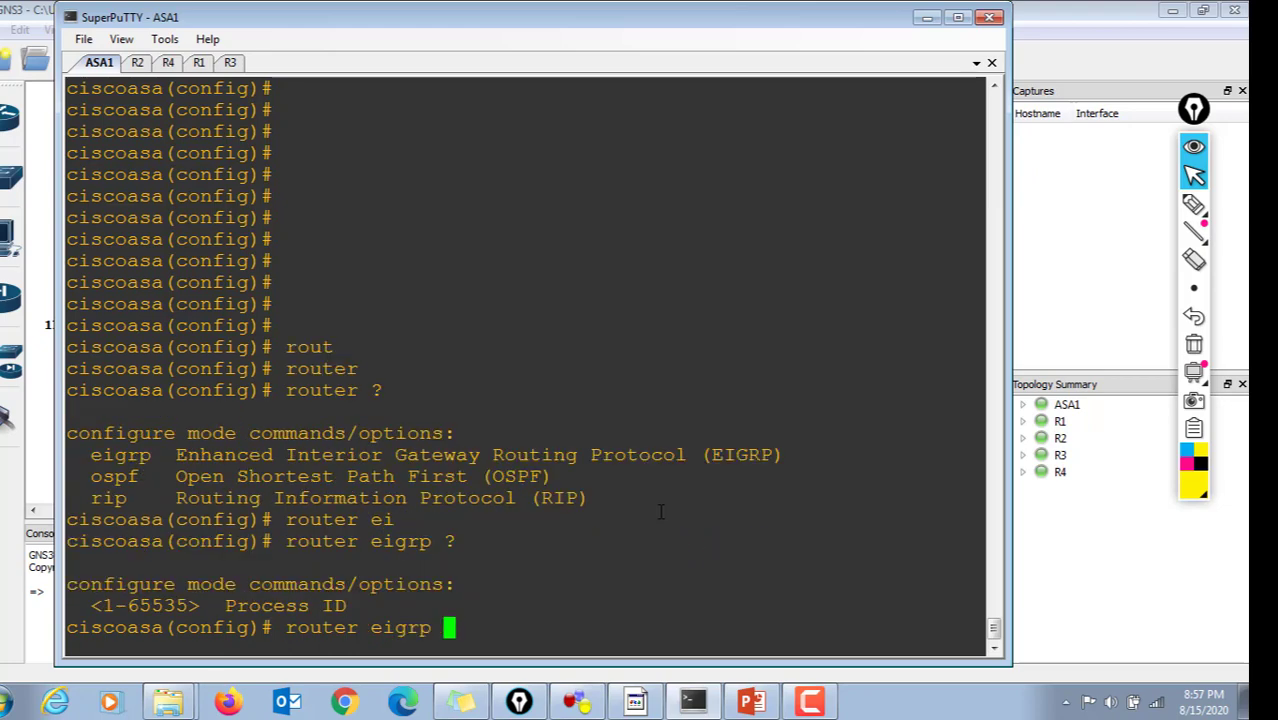
text(10)
key(Return)
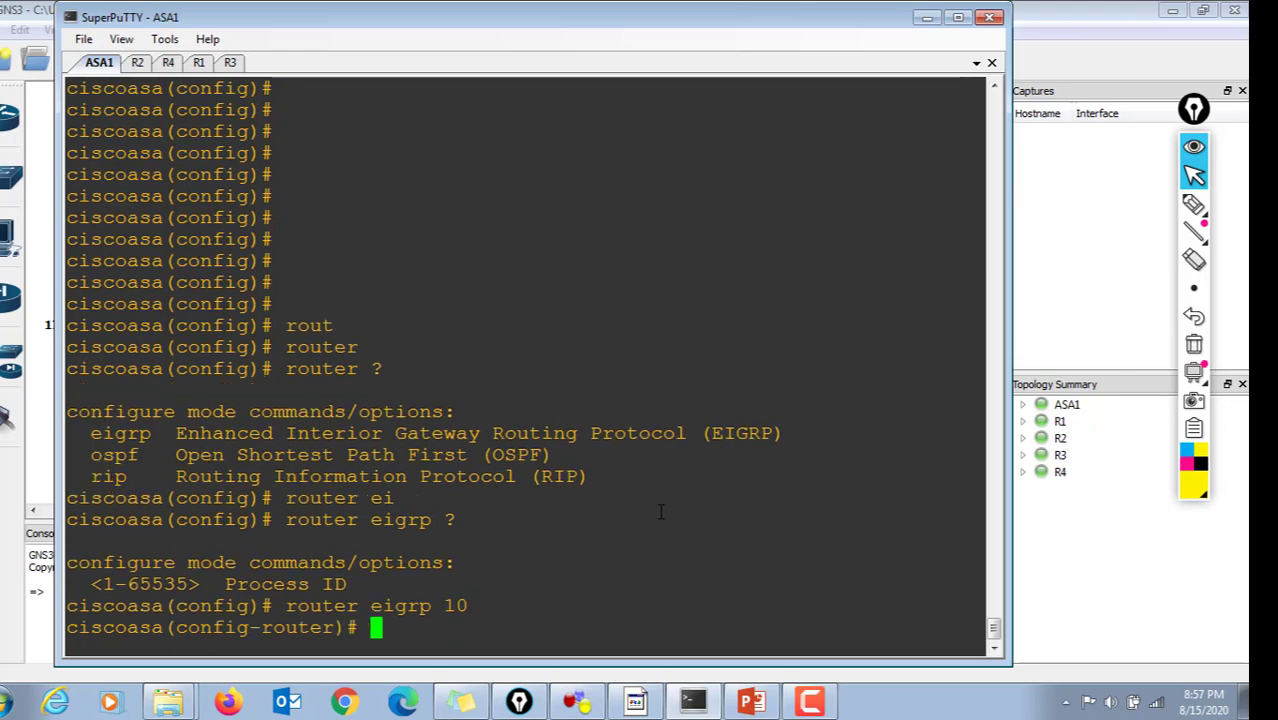
text(?)
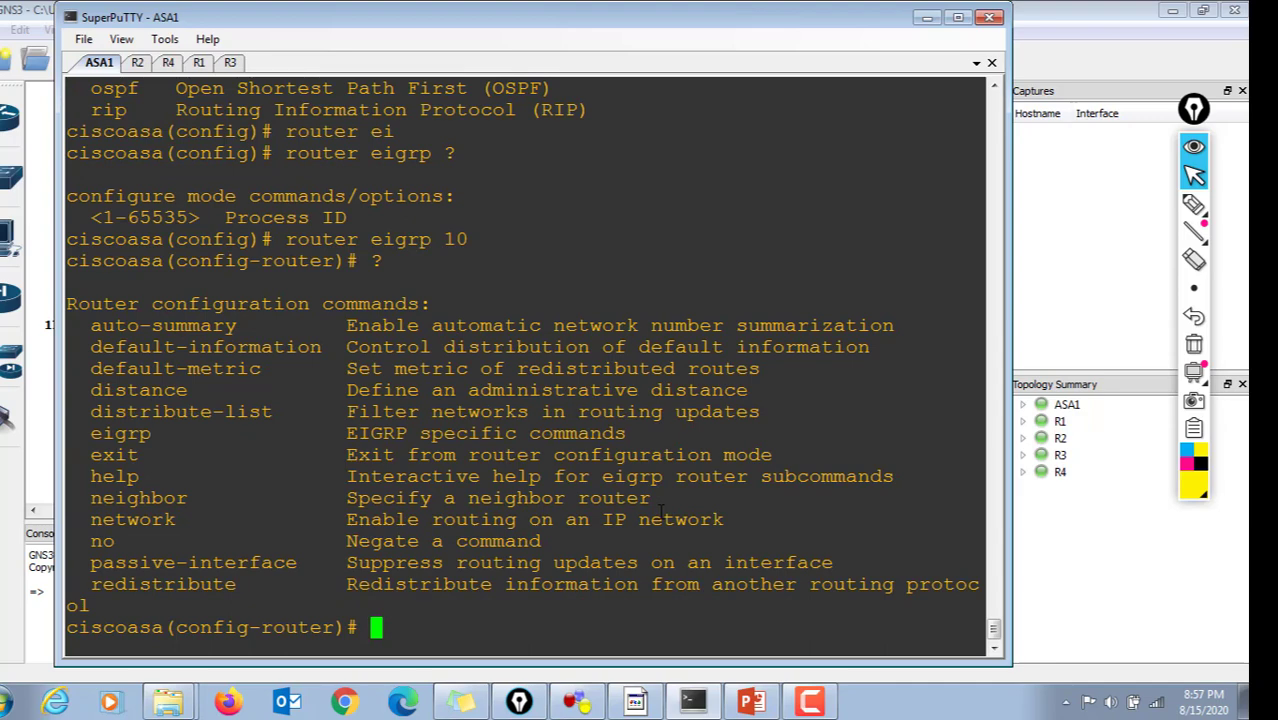
Disable automatic route summarization for EIGRP 10 on ASA1 with no auto-summary.
text(no aut)
key(Tab)
text(o)
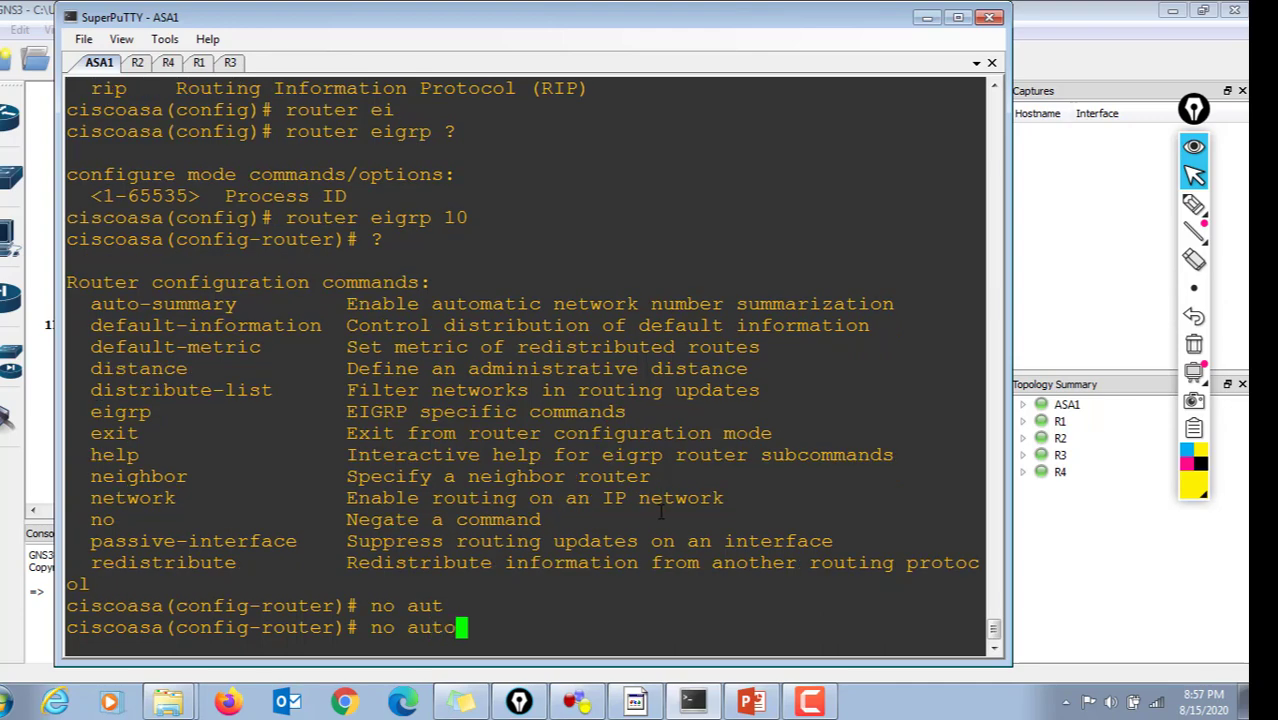
key(Tab)
text(s)
key(Tab)
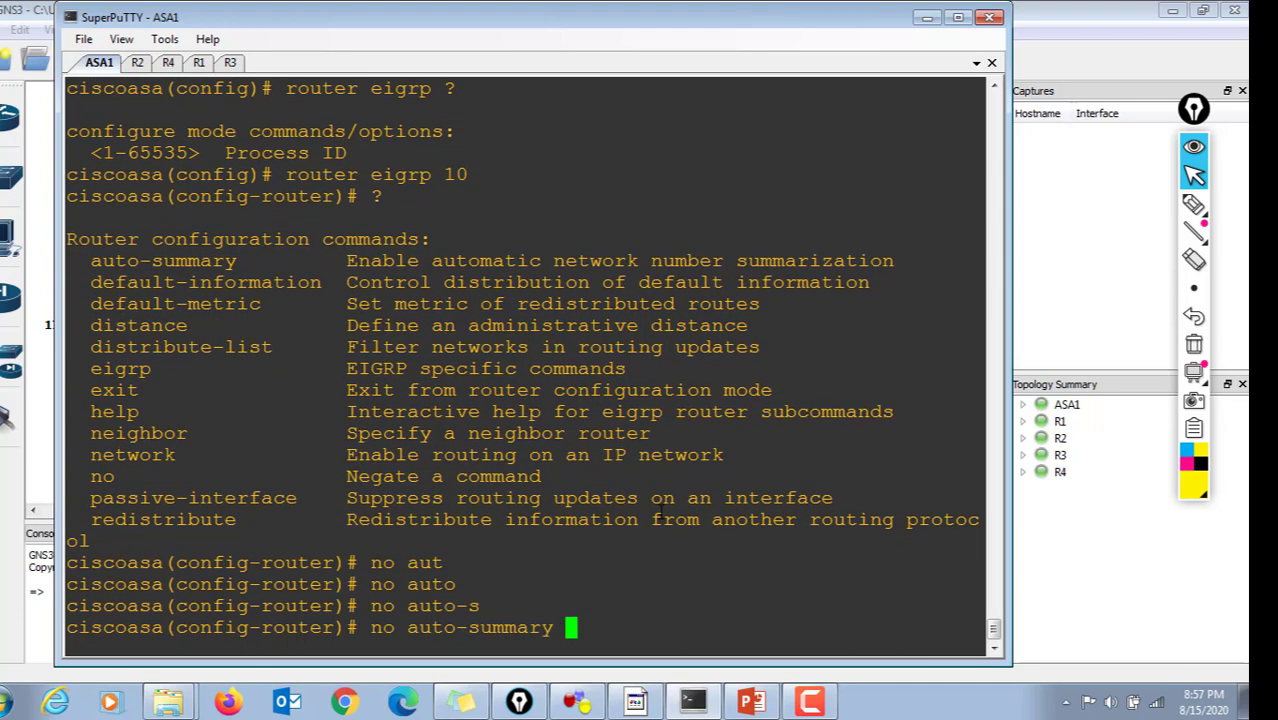
key(Return)
key(Return)
key(Return)
key(Return)
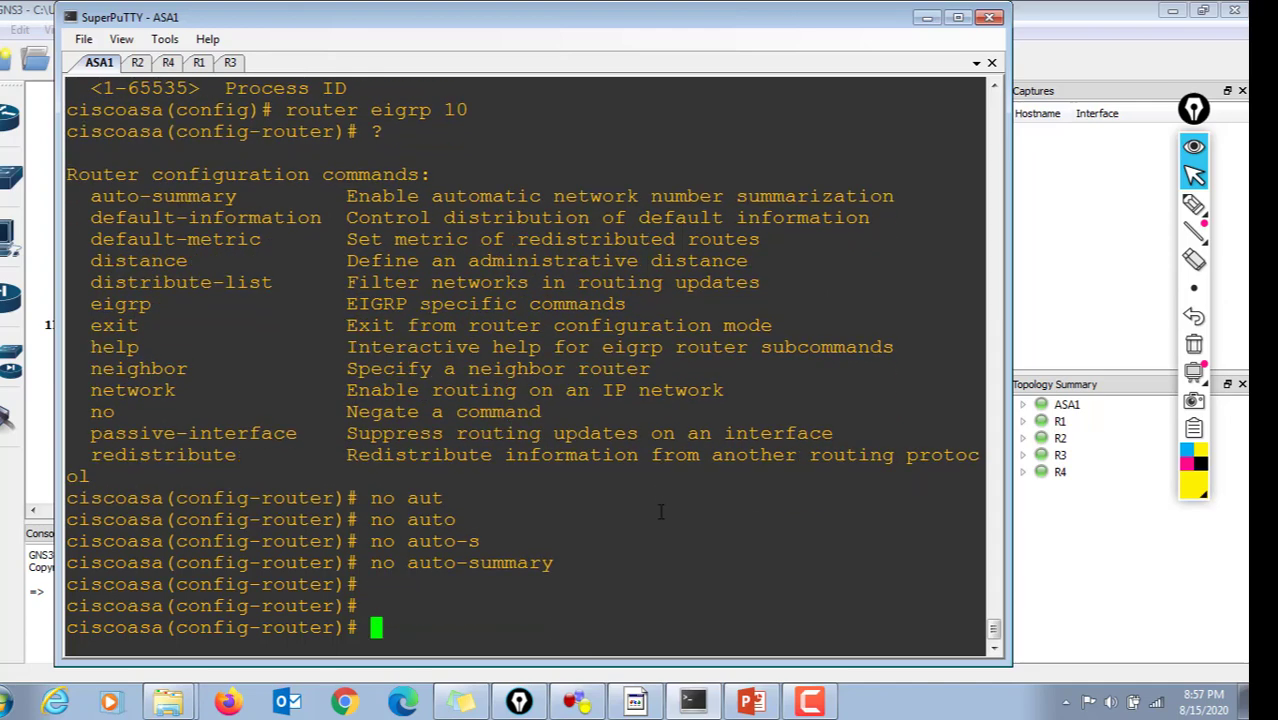
Advertise network 10.10.10.0 with mask 255.255.255.0 in EIGRP 10 on ASA1, checking the network command's syntax help for the mask.
text(net)
key(Tab)
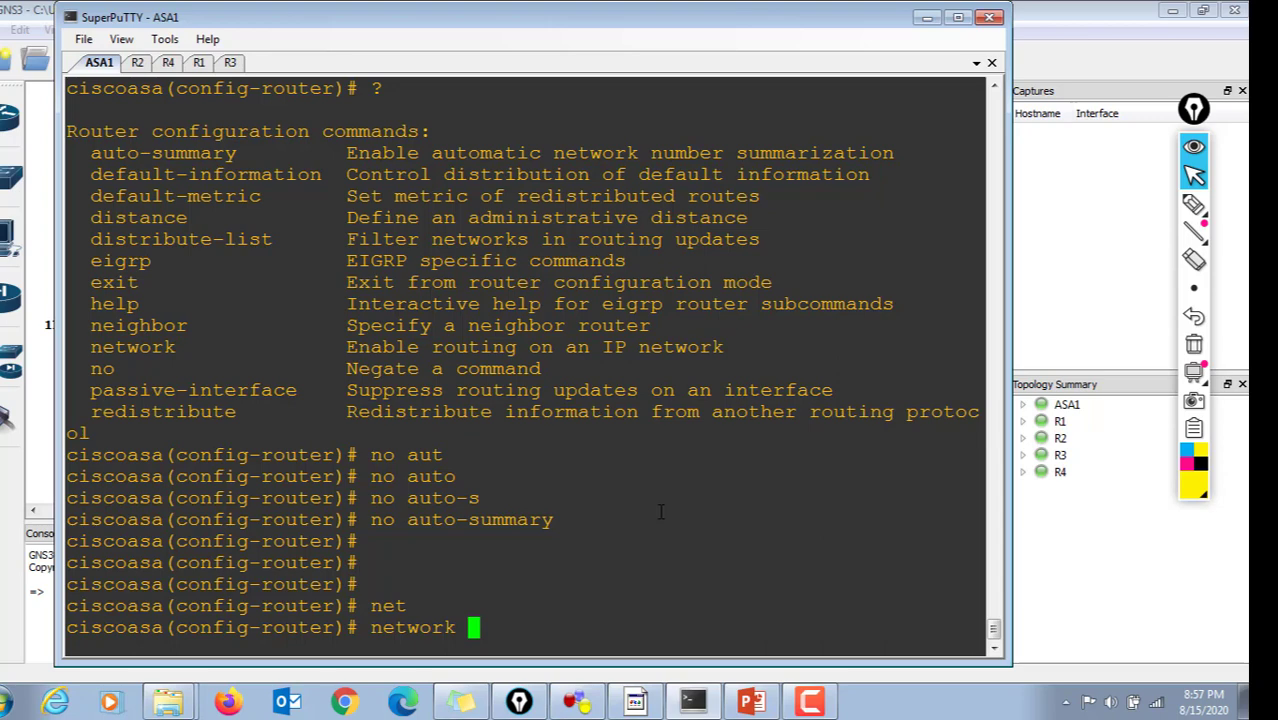
text(10.10.10.)
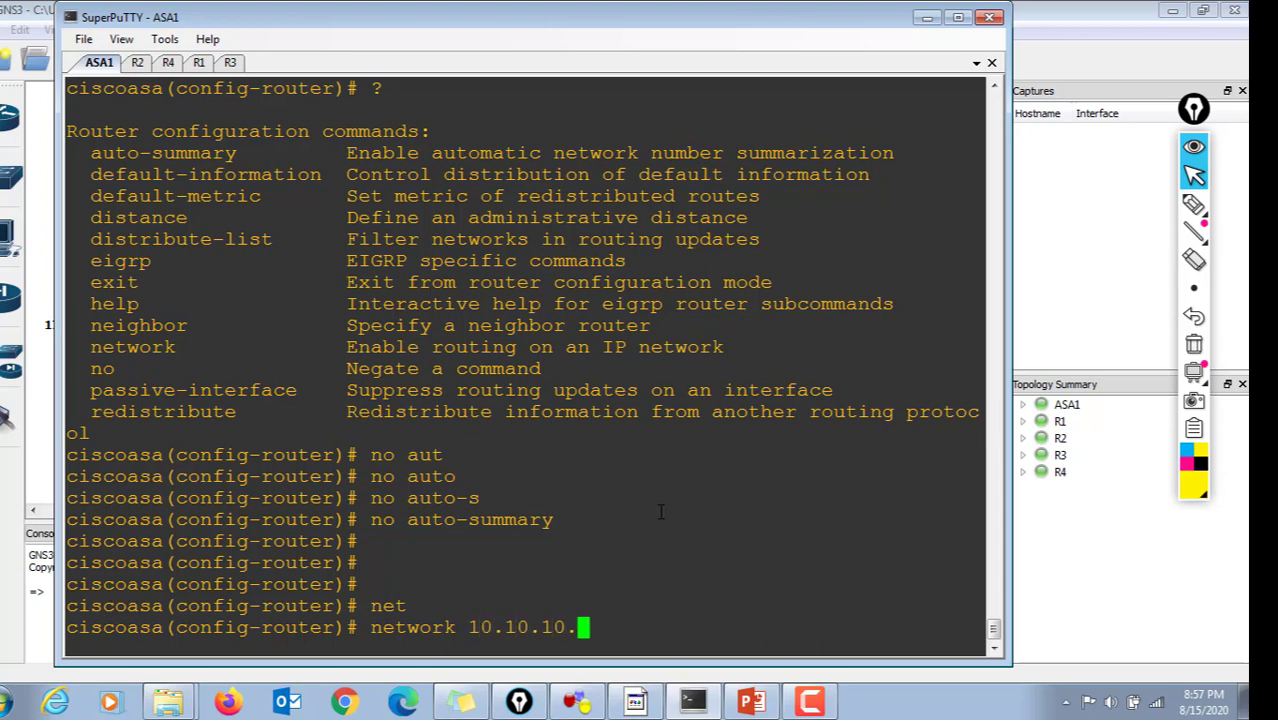
text(0 )
text(?)
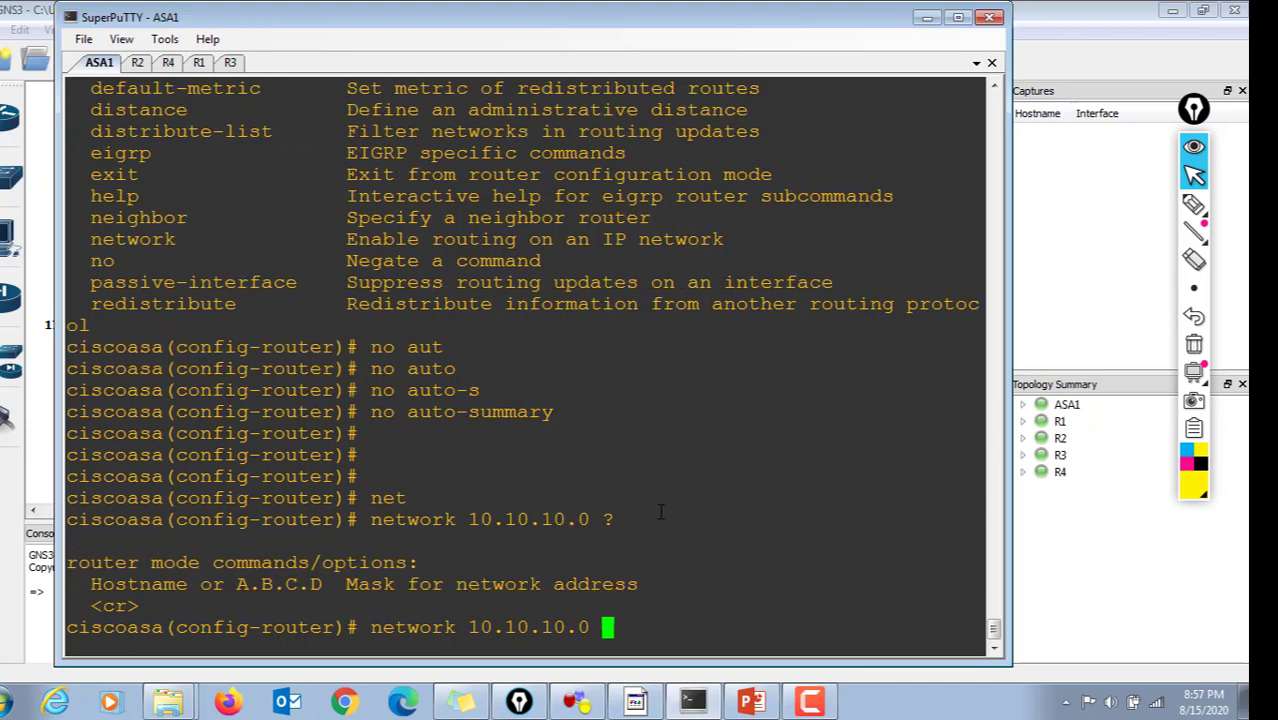
text(255.255.255.0)
key(Return)
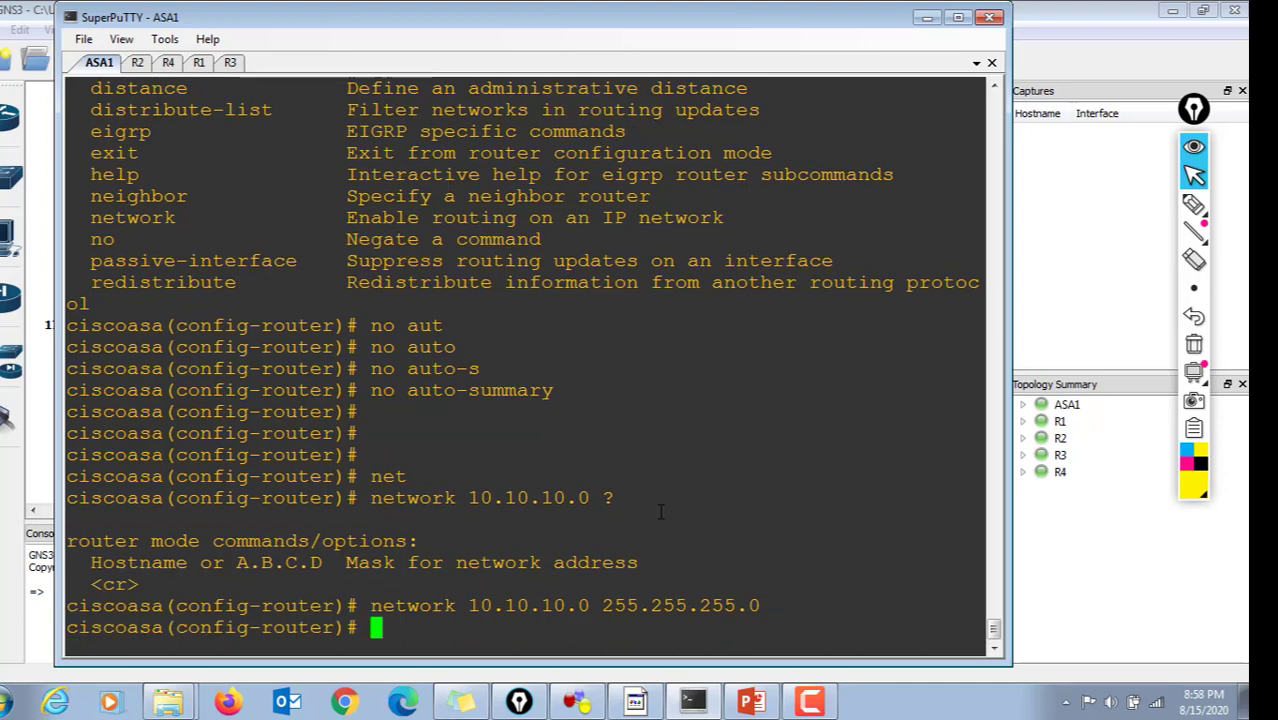
Advertise network 10.10.20.0 with mask 255.255.255.0 in EIGRP 10 on ASA1.
key(Up)
key(BackSpace)
key(BackSpace)
key(BackSpace)
key(BackSpace)
key(BackSpace)
key(BackSpace)
key(BackSpace)
key(BackSpace)
key(BackSpace)
key(BackSpace)
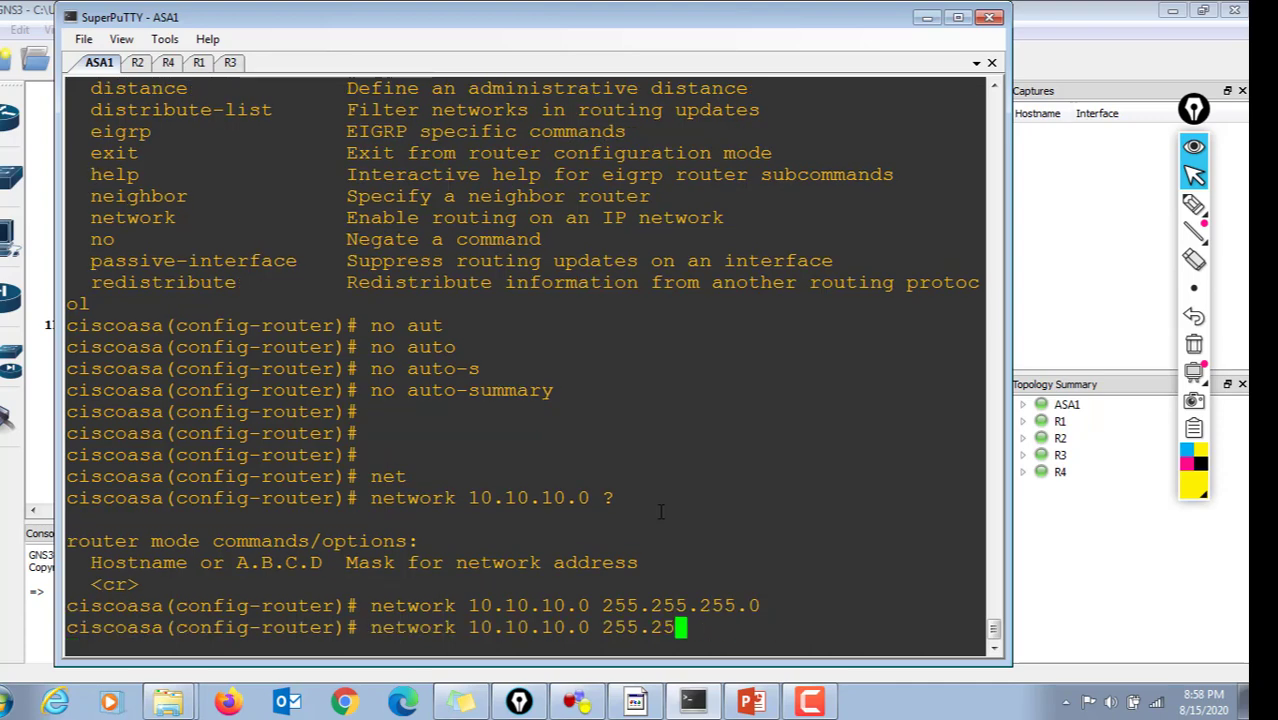
key(BackSpace)
key(BackSpace)
key(BackSpace)
key(BackSpace)
key(BackSpace)
key(BackSpace)
key(BackSpace)
key(BackSpace)
text(20.0)
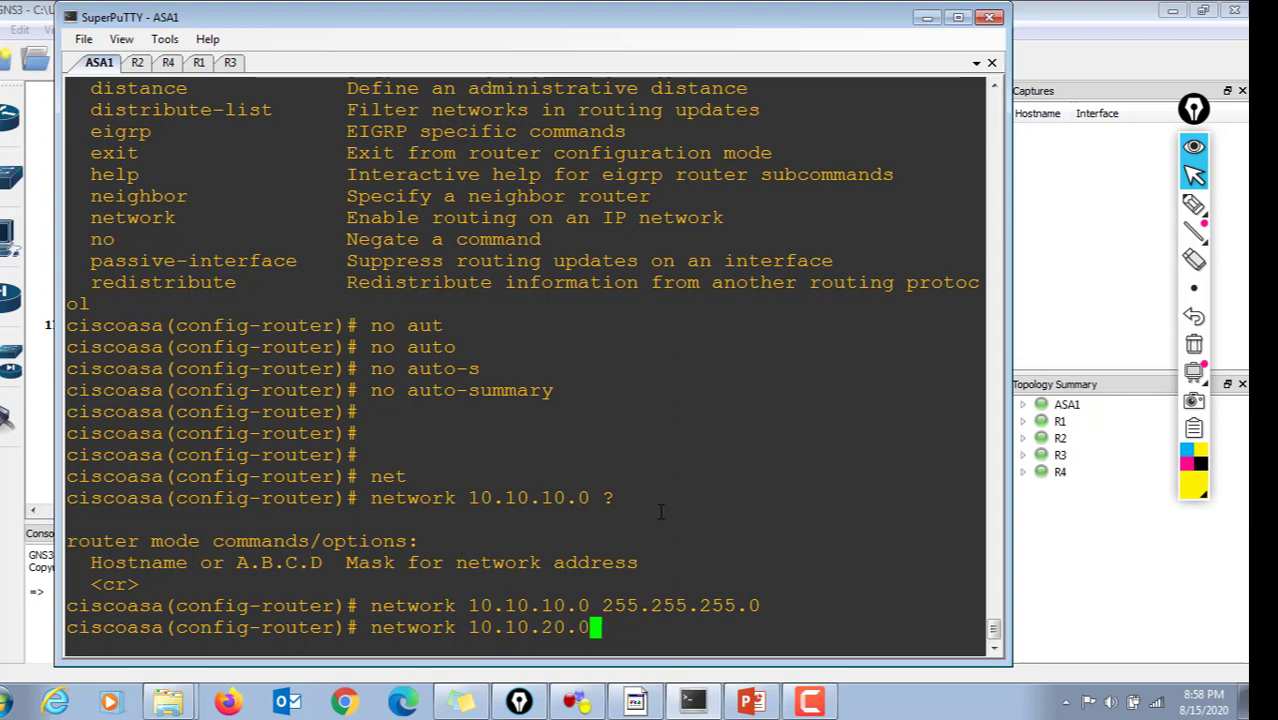
text( 255.)
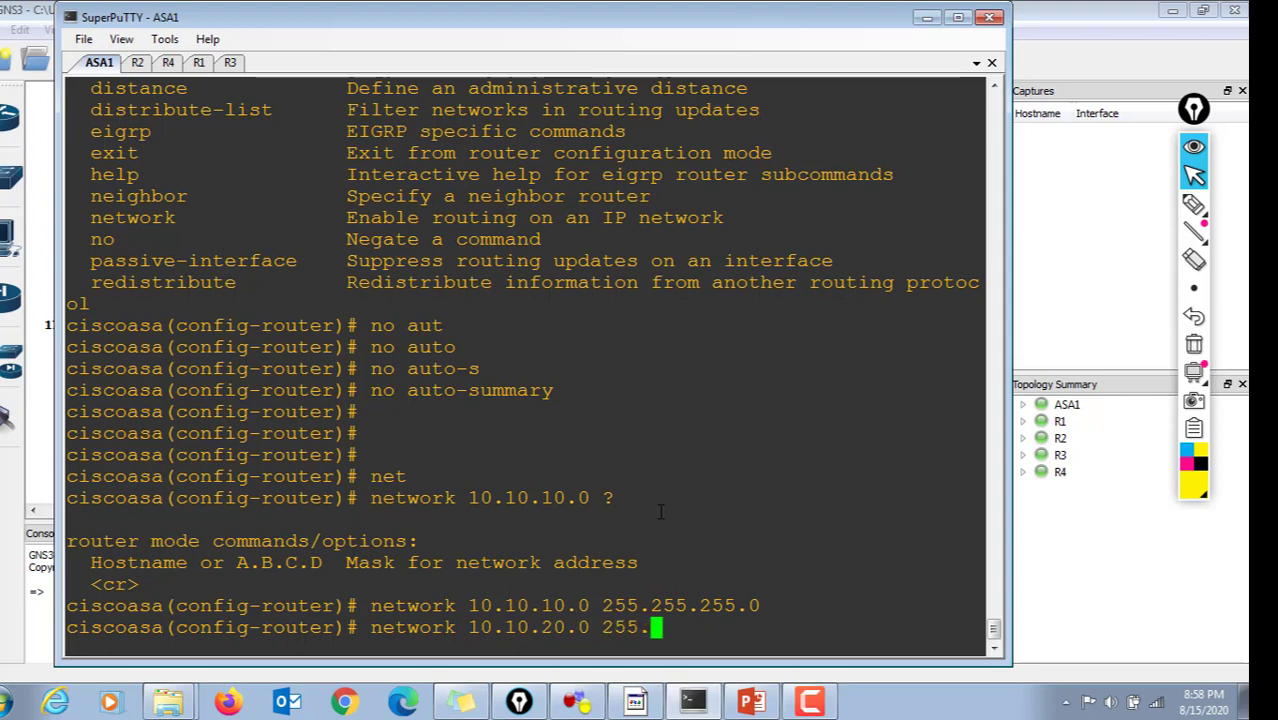
text(255.255.255)
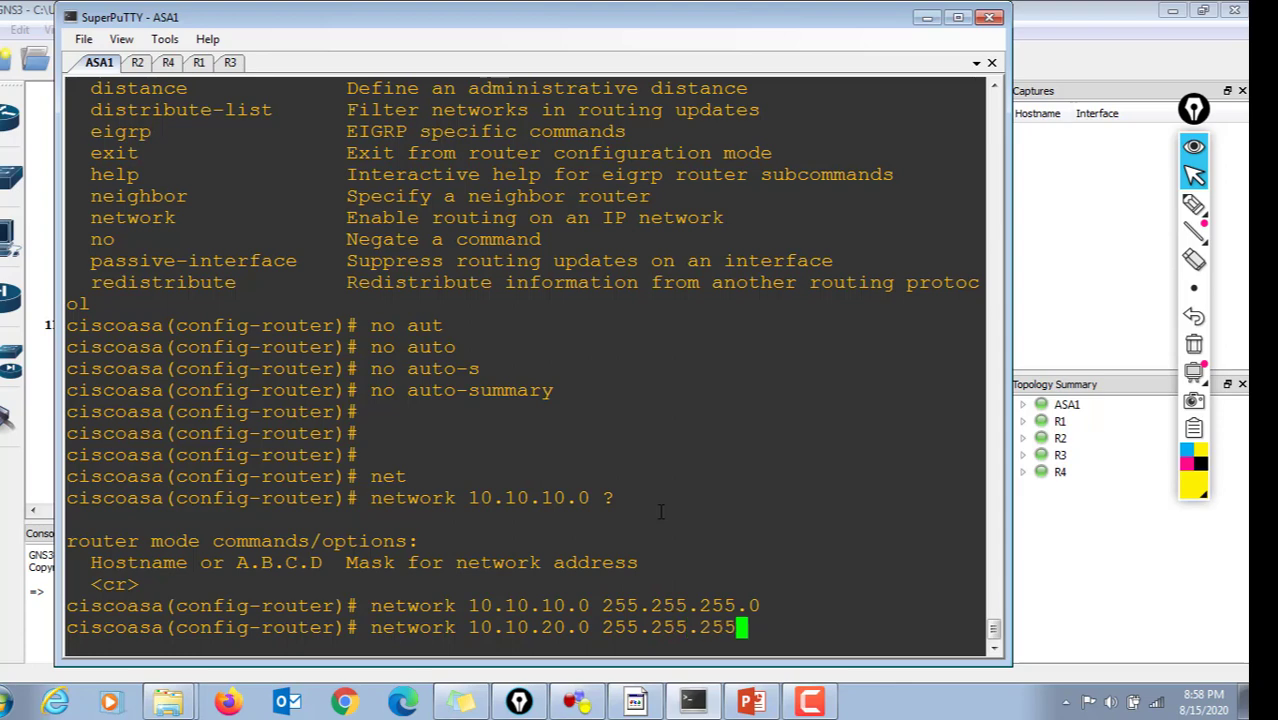
text(0)
key(Return)
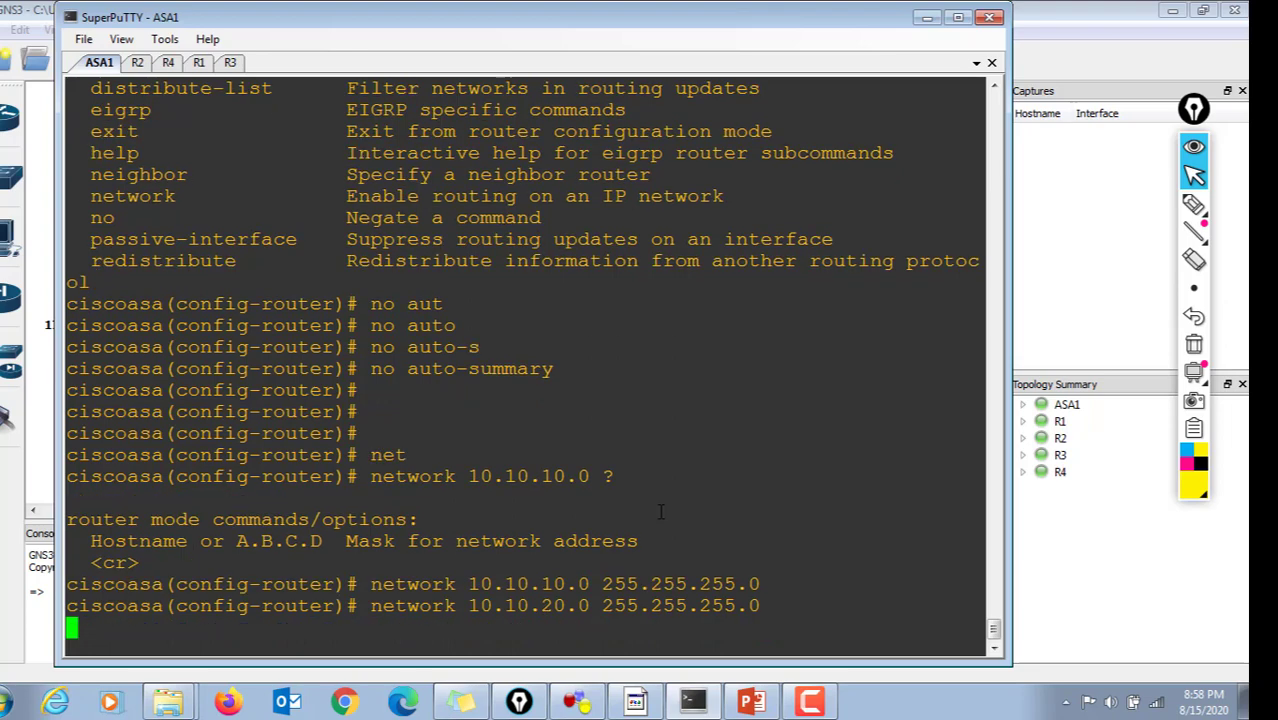
key(Return)
key(Return)
key(Return)
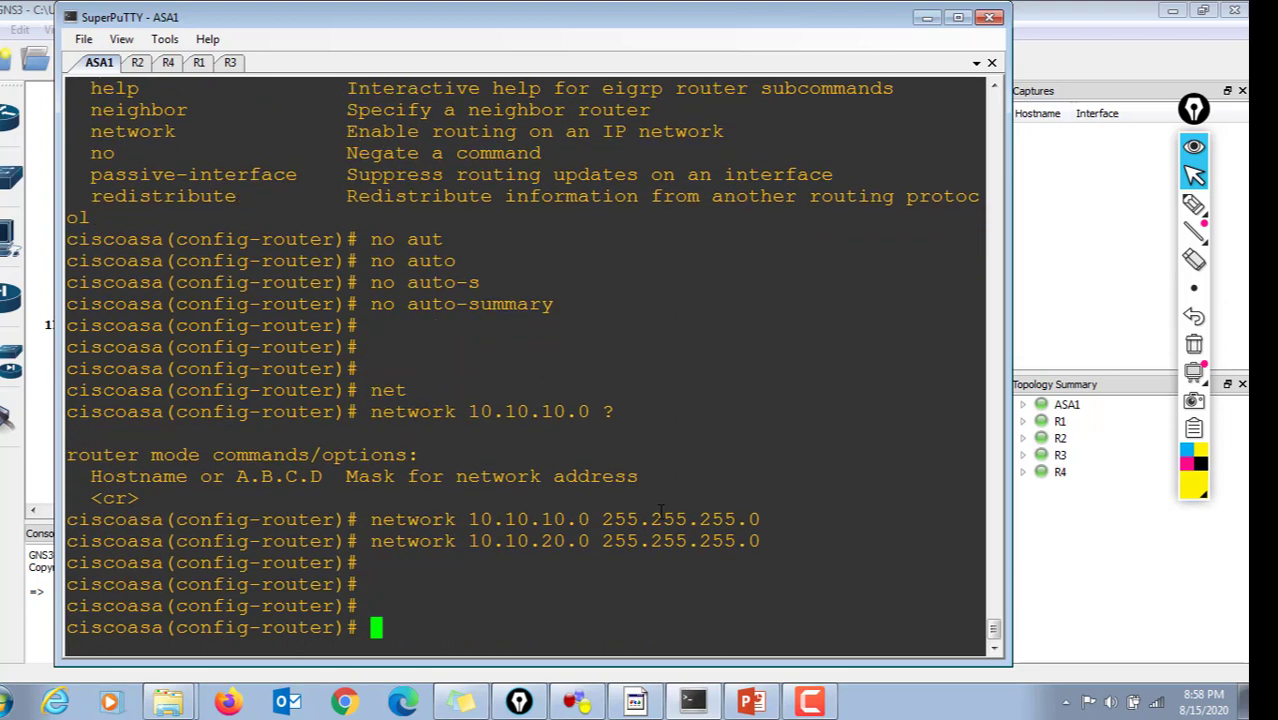
Switch to R2's console and display its routing table to review the connected networks.
click(138, 63)
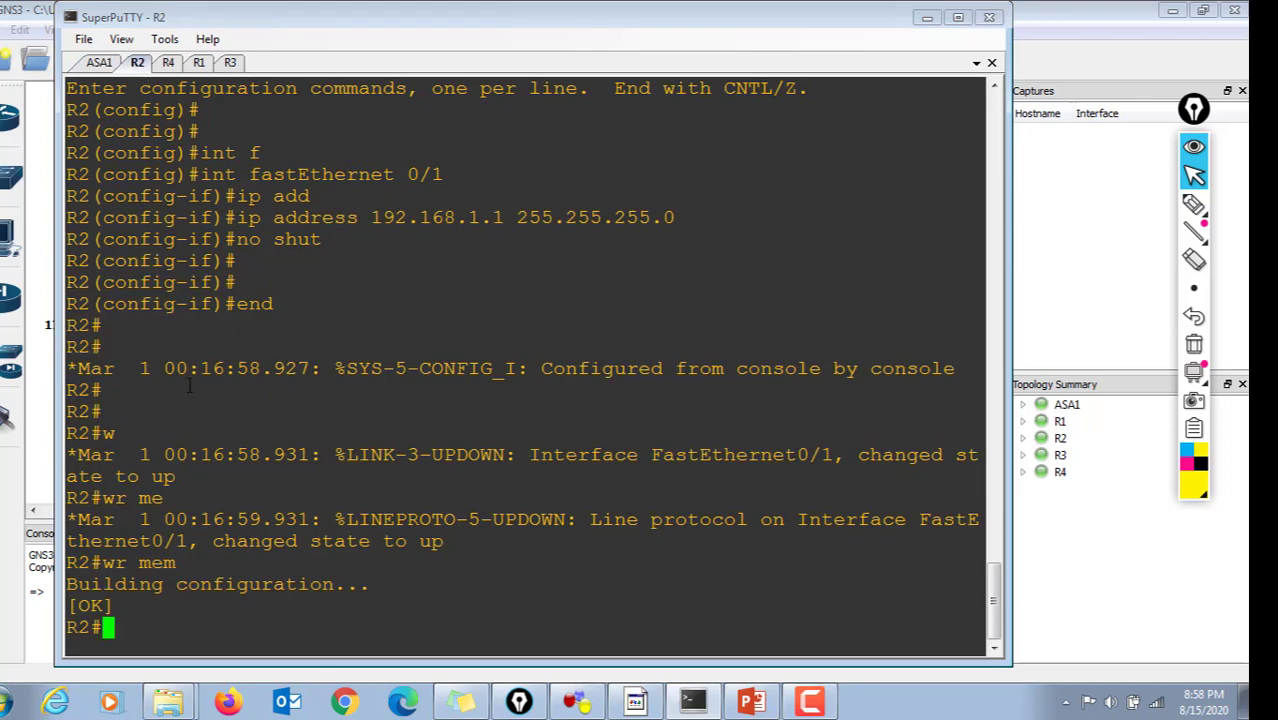
key(Return)
key(Return)
key(Return)
text(sh )
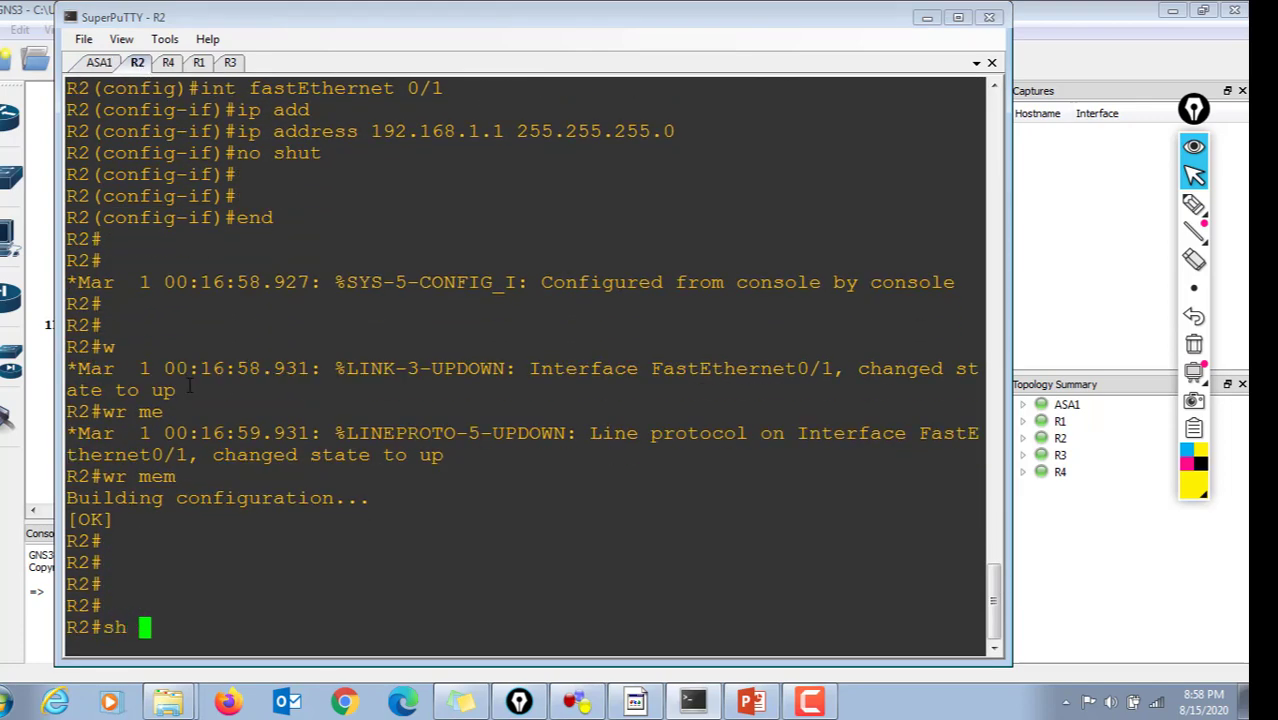
text(ip ro)
key(Return)
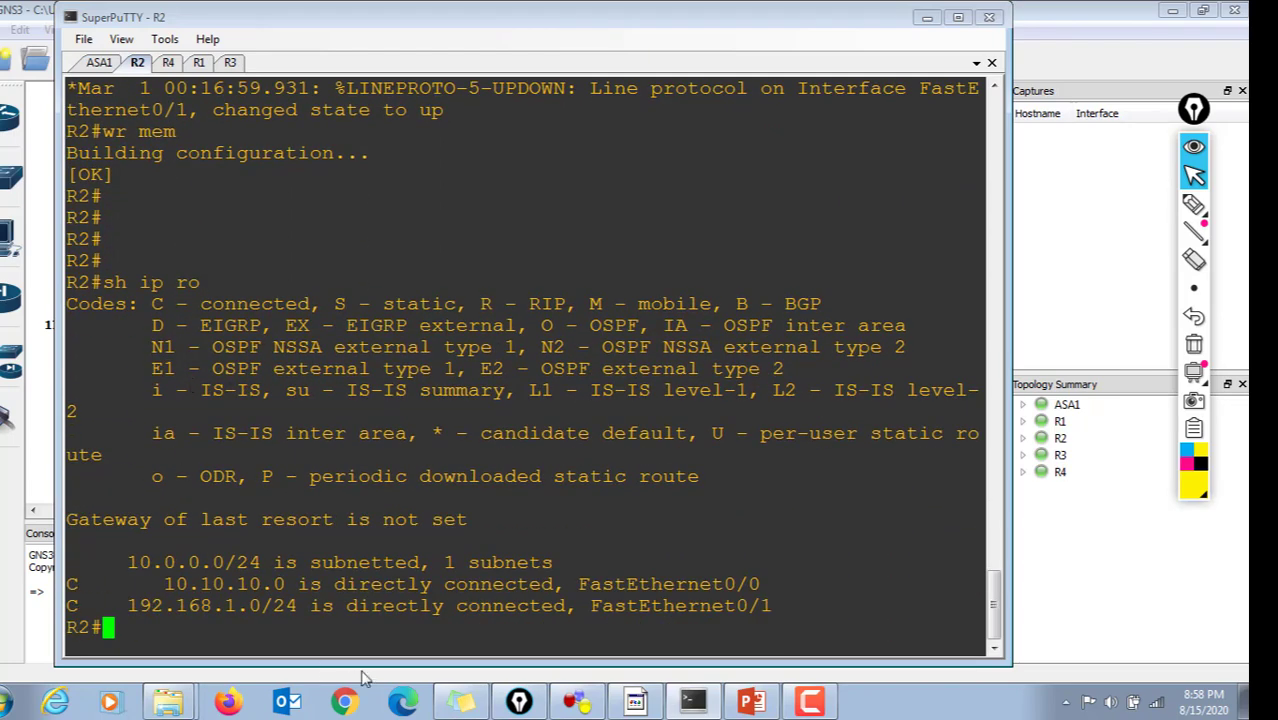
key(Return)
key(Return)
key(Return)
key(Return)
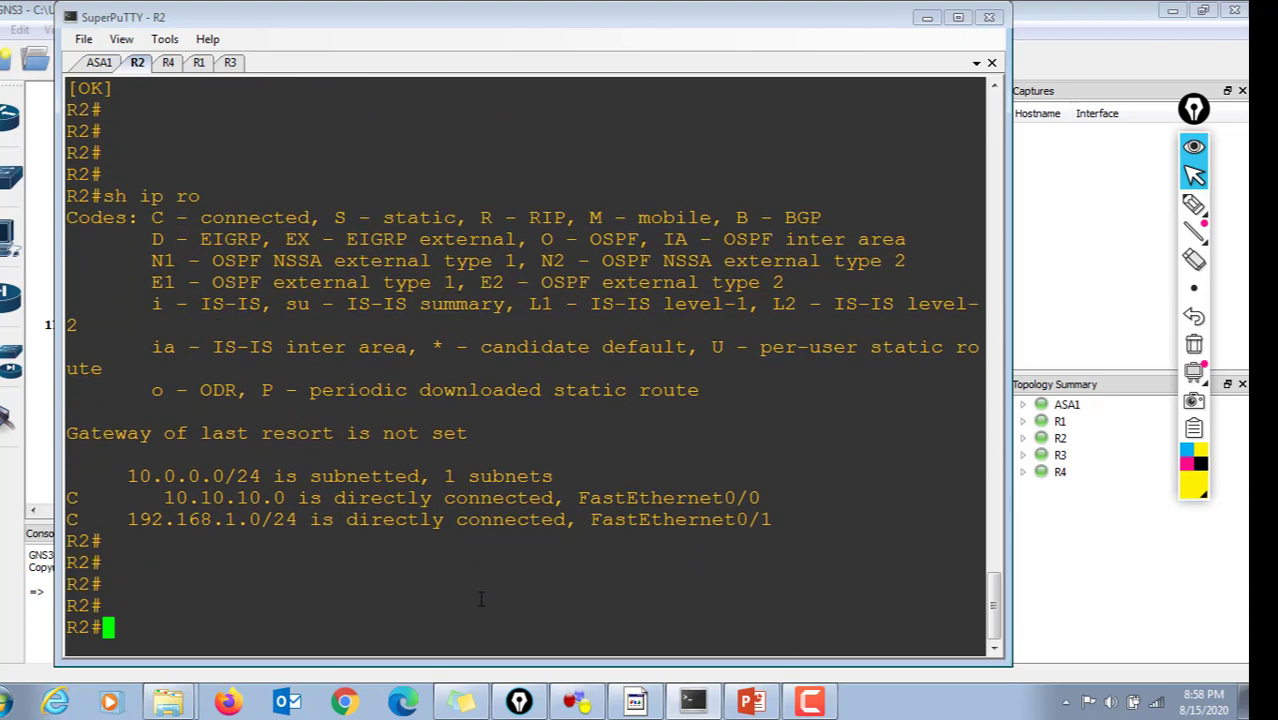
Enter global configuration mode on R2 with config t.
text(config t)
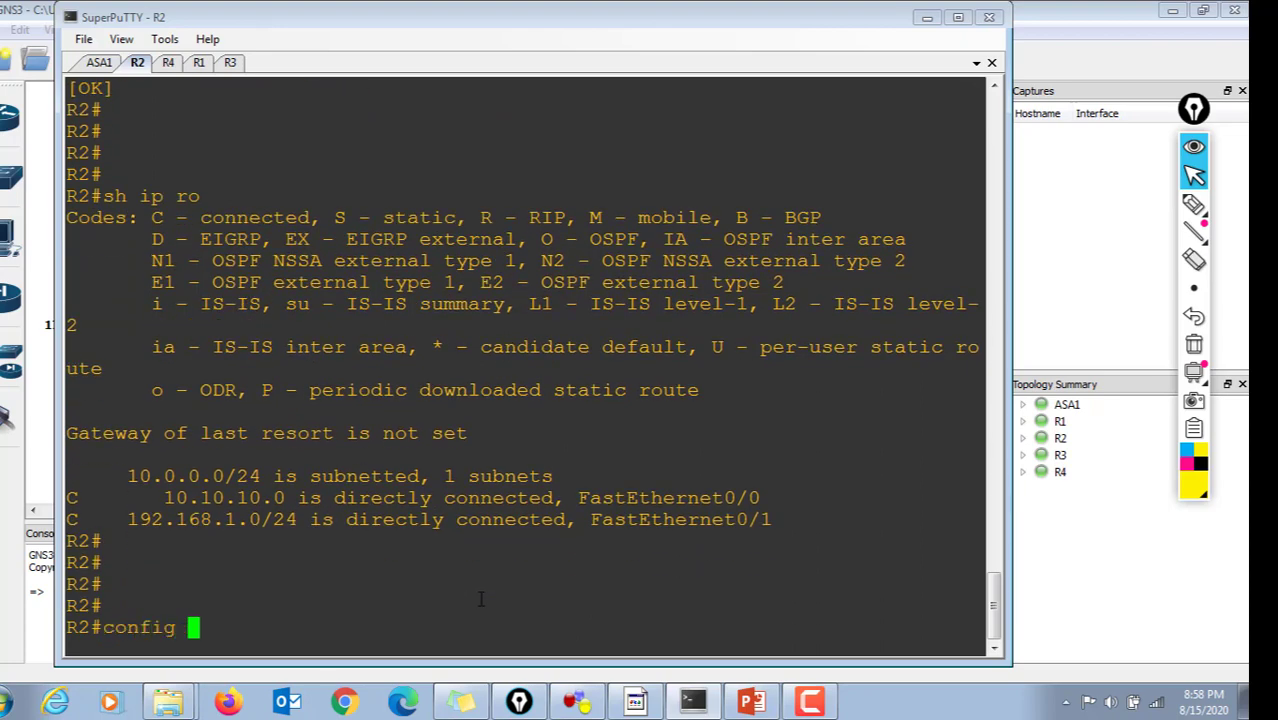
key(Return)
key(Return)
key(Return)
key(Return)
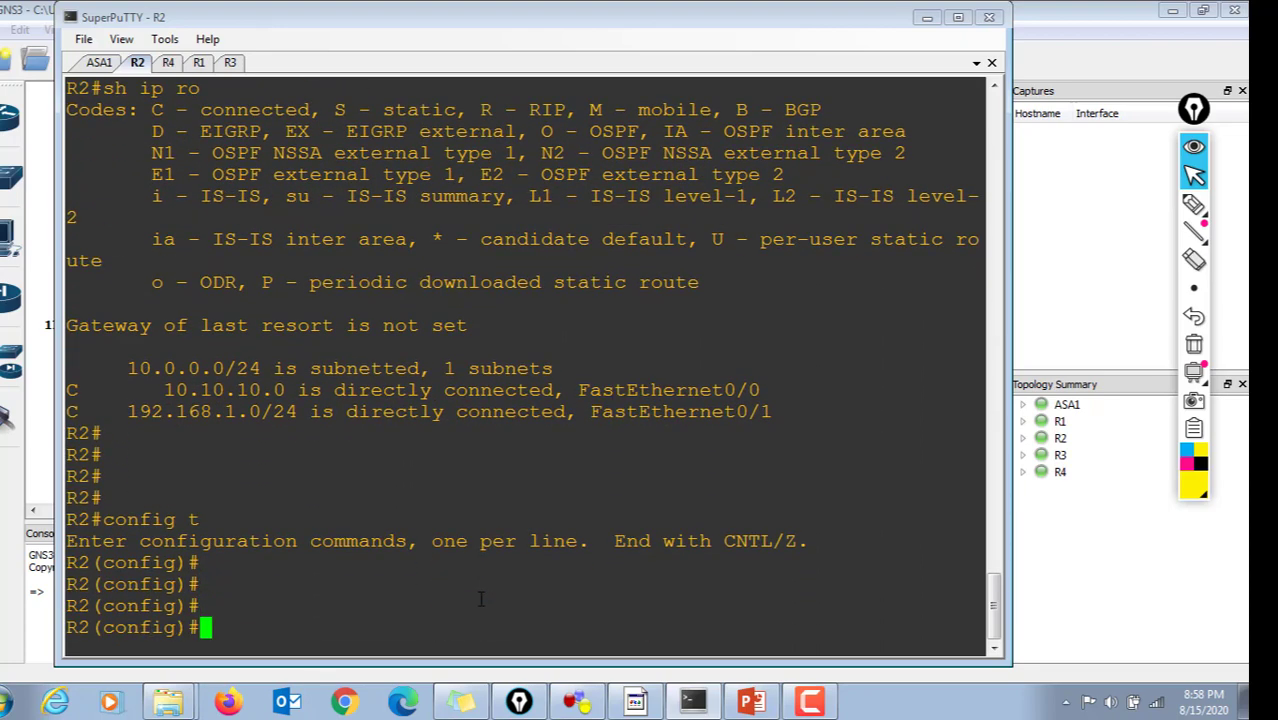
text(ip rou)
key(Tab)
text(ter)
key(Tab)
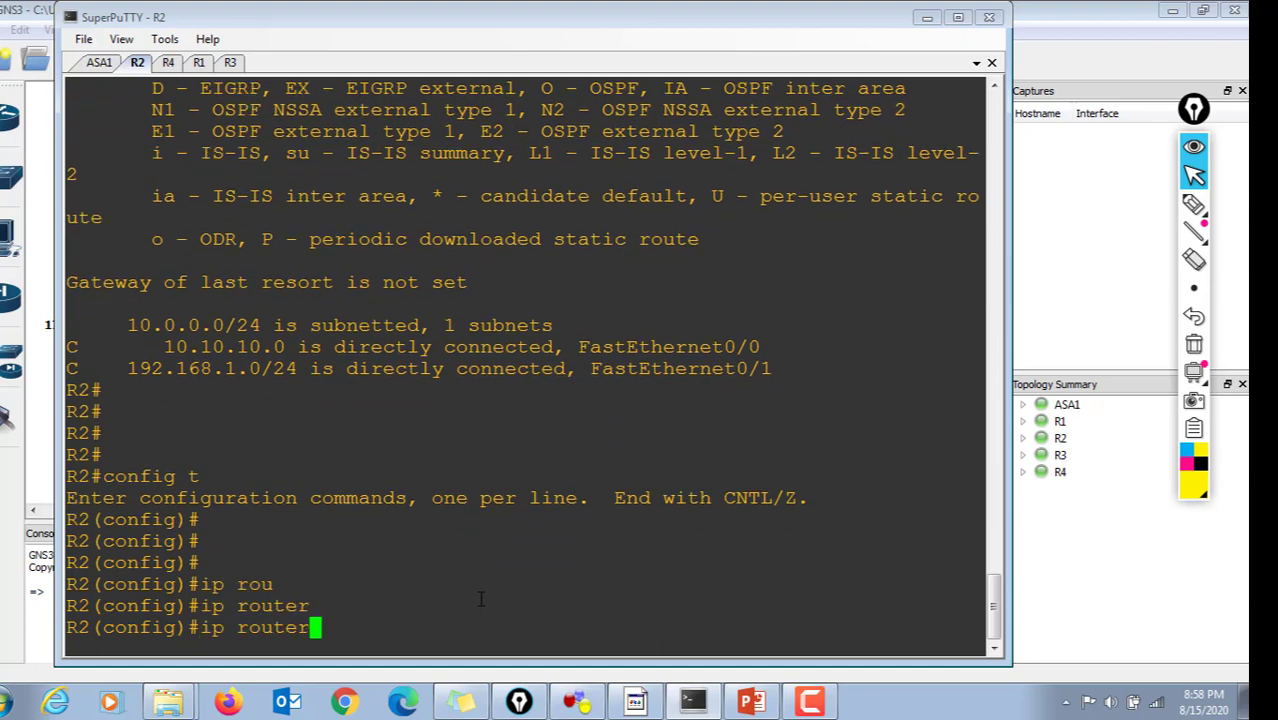
text(?)
key(BackSpace)
key(BackSpace)
key(BackSpace)
key(BackSpace)
key(BackSpace)
key(BackSpace)
key(BackSpace)
key(BackSpace)
key(BackSpace)
key(BackSpace)
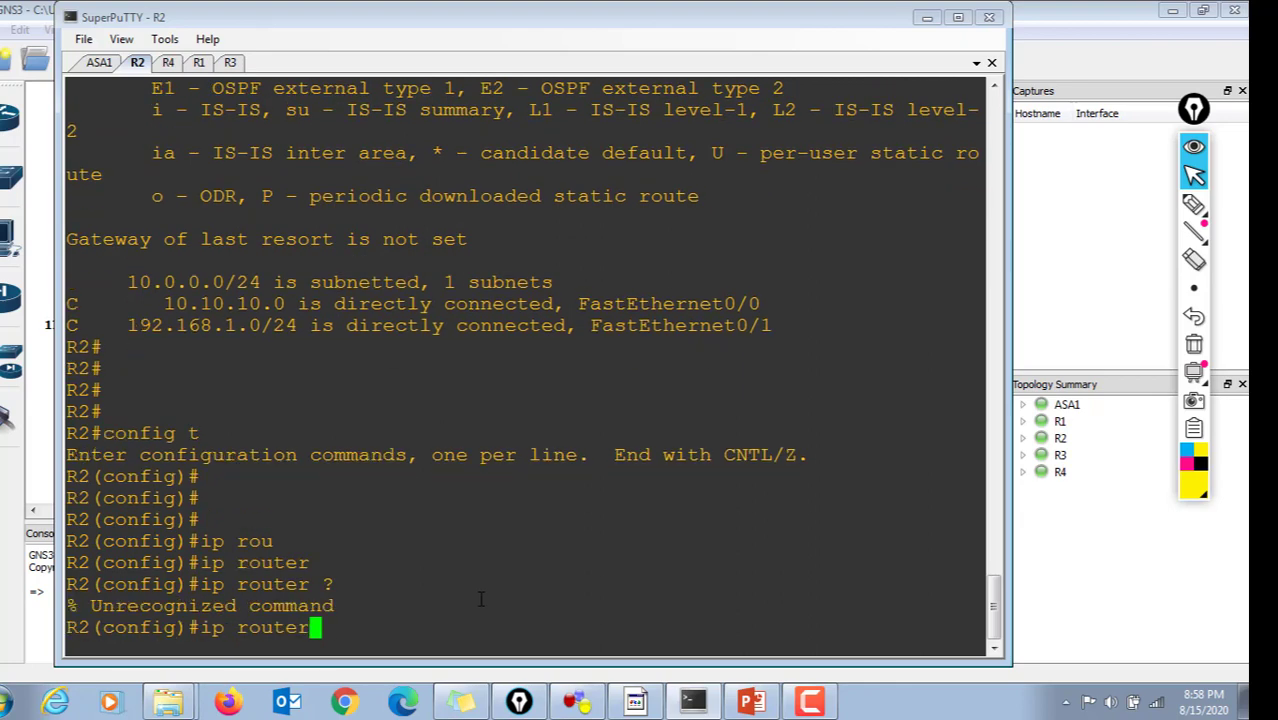
List the routing protocols available on R2 and start EIGRP with process ID 10.
text(rou)
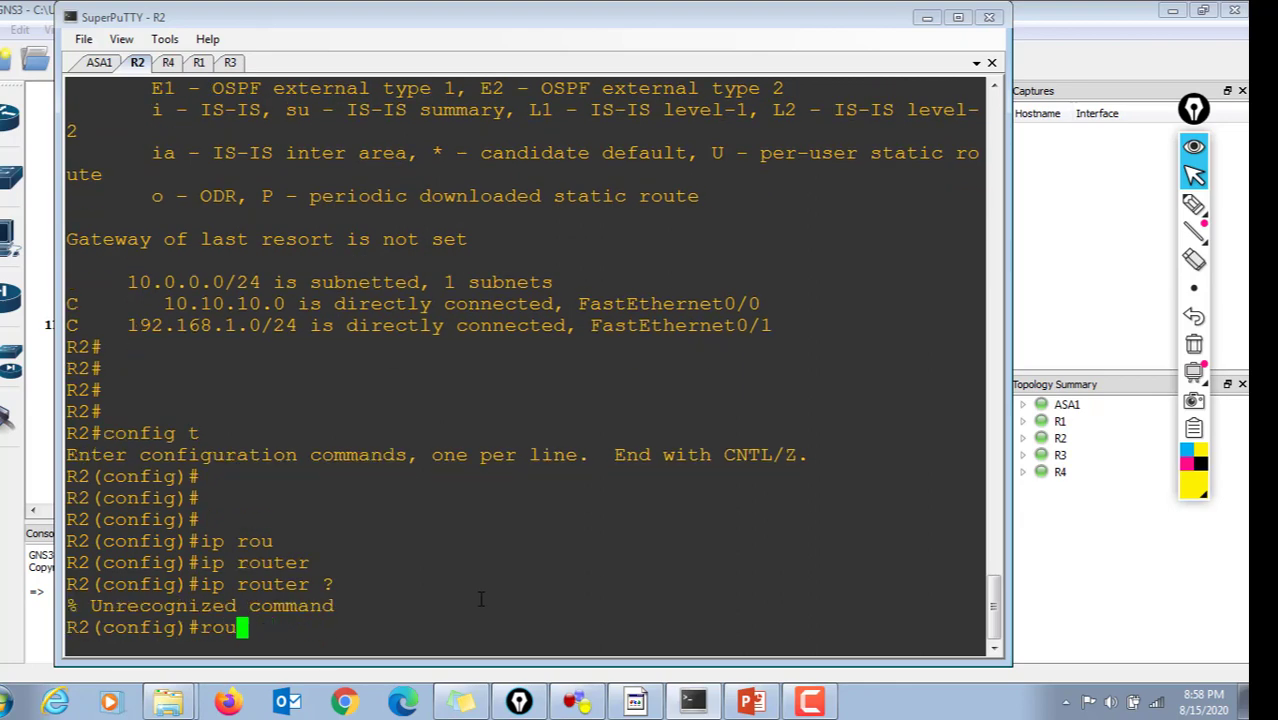
text(ter ?)
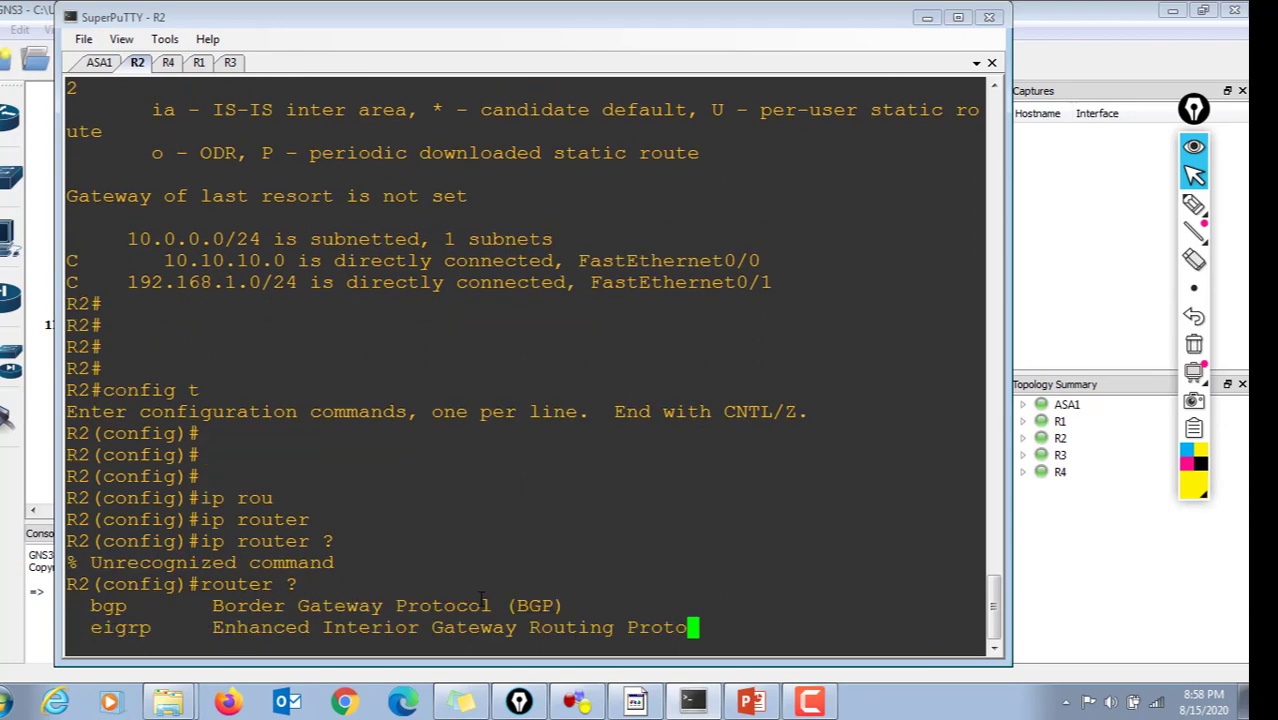
text(eig)
key(Tab)
text(1)
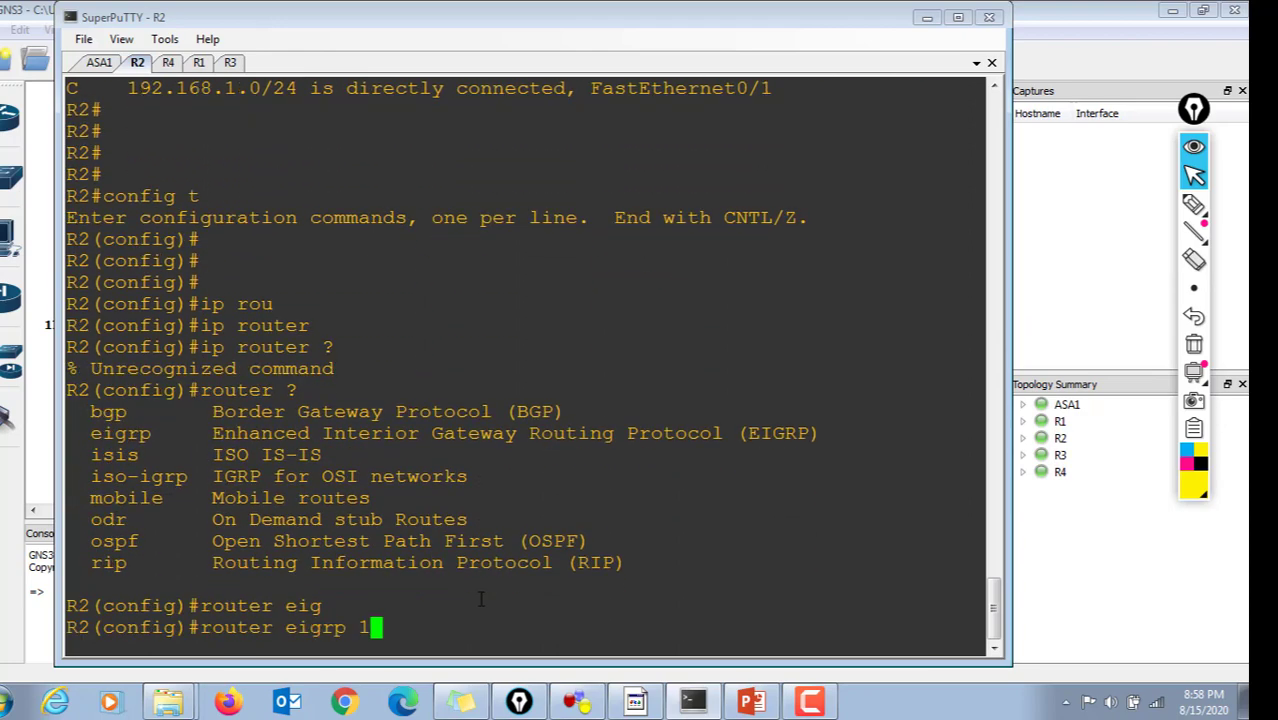
text(0)
key(Return)
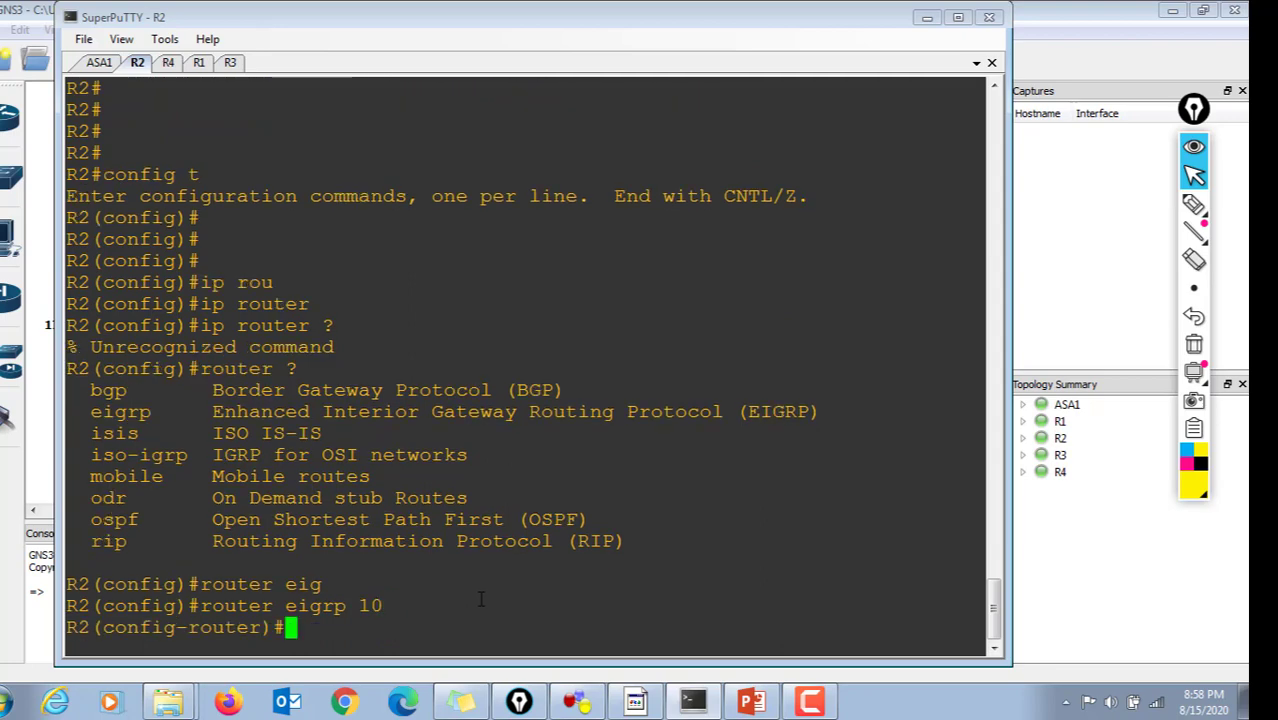
key(Return)
Disable automatic route summarization for EIGRP 10 on R2 with no auto-summary.
text(no )
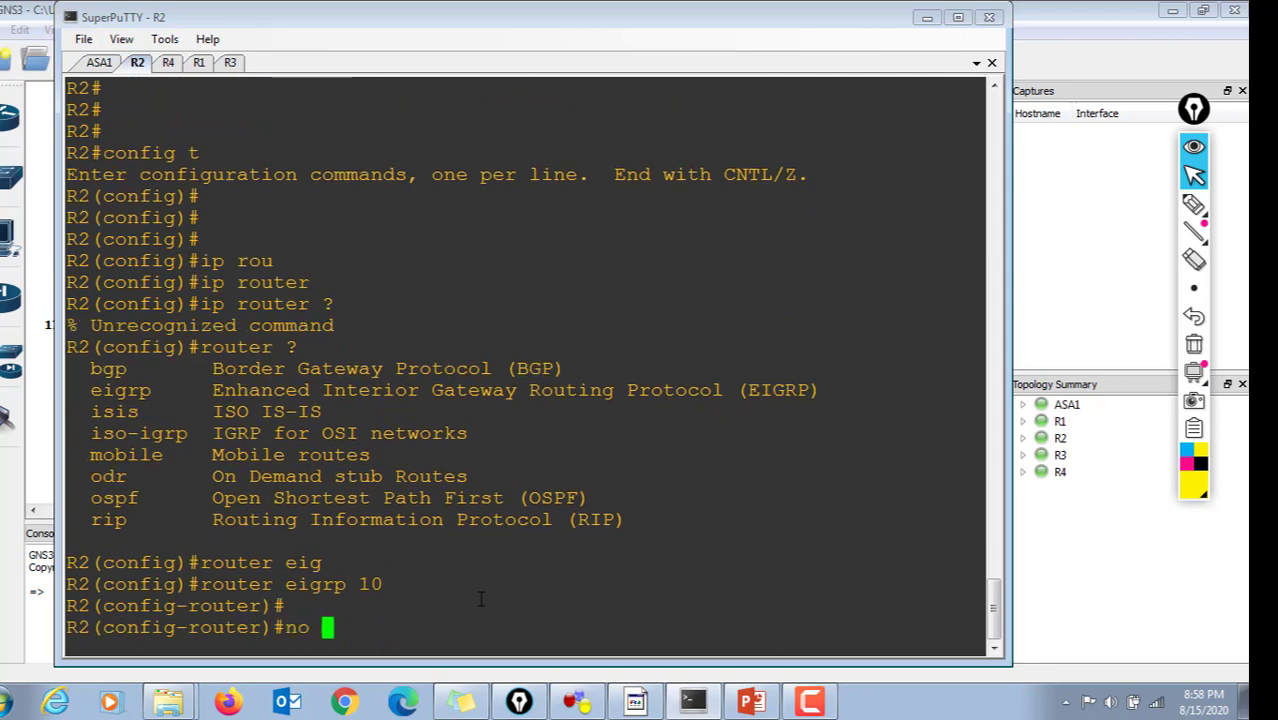
text(auto-s)
key(Tab)
key(Return)
key(Return)
key(Return)
key(Return)
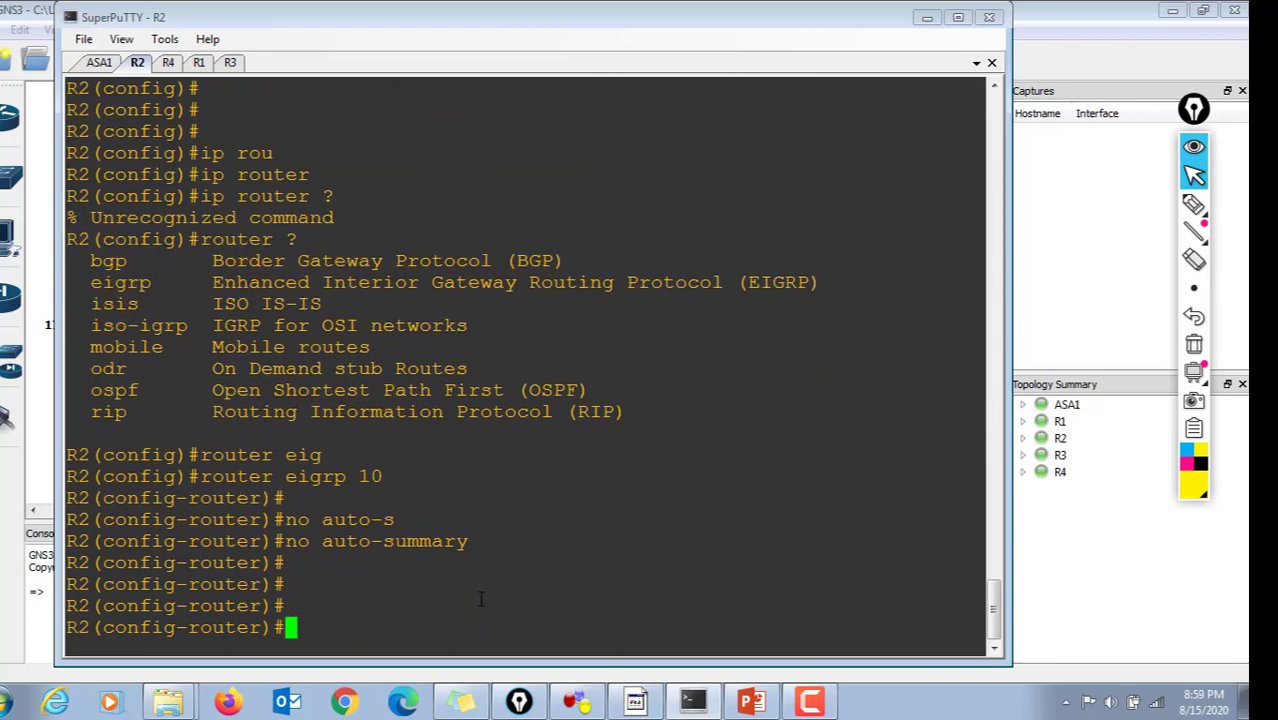
Advertise network 10.10.10.0 with mask 255.255.255.0 in EIGRP 10 on R2.
text(net)
key(Tab)
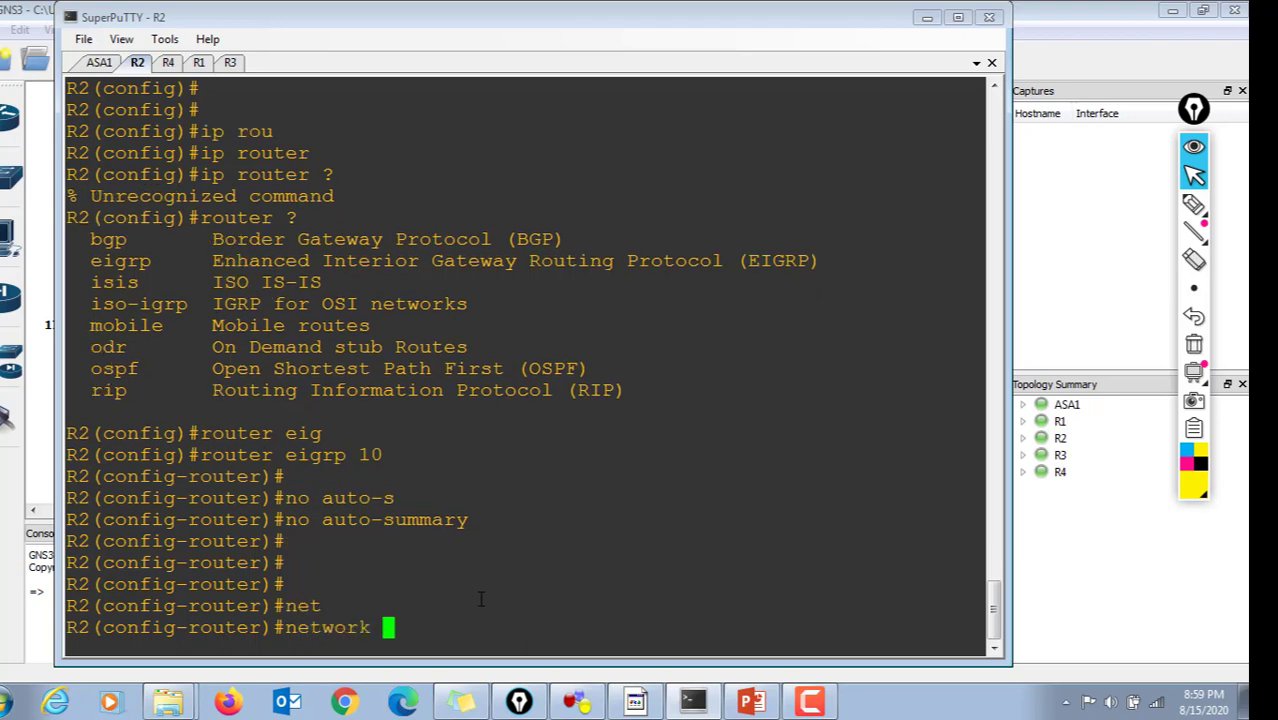
text(10.10.10.0 255.)
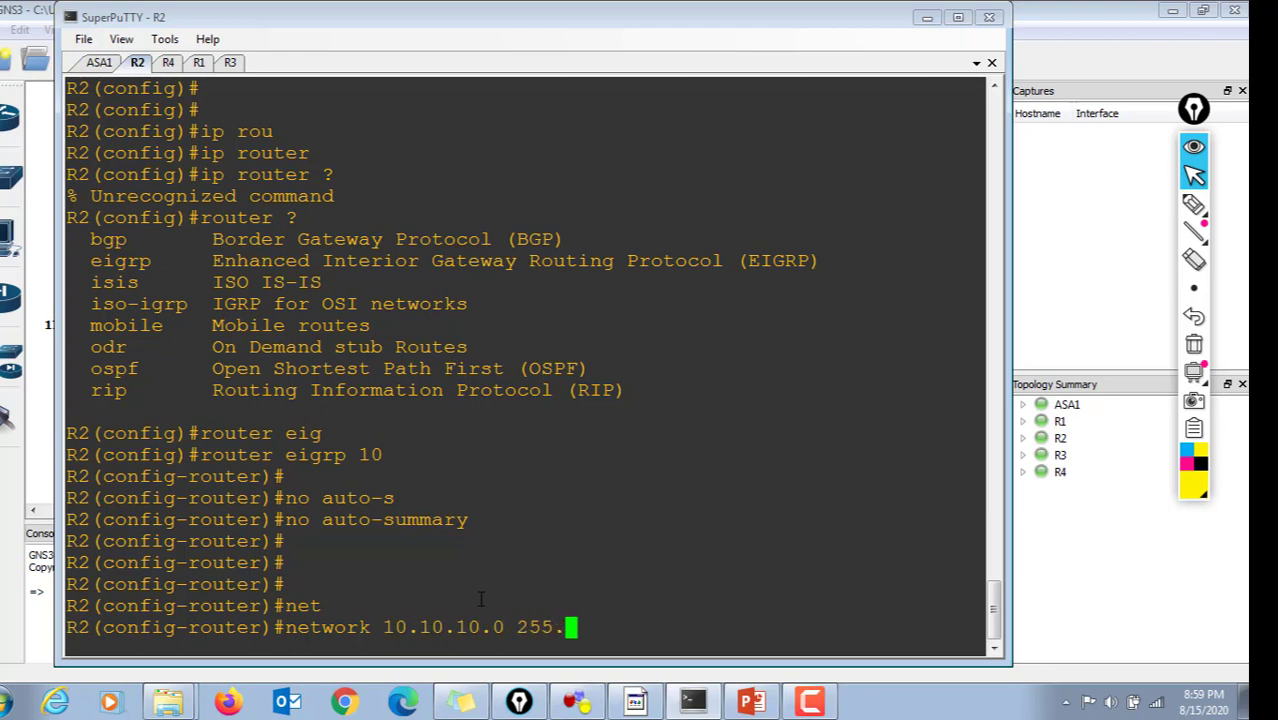
text(255.255.255.0)
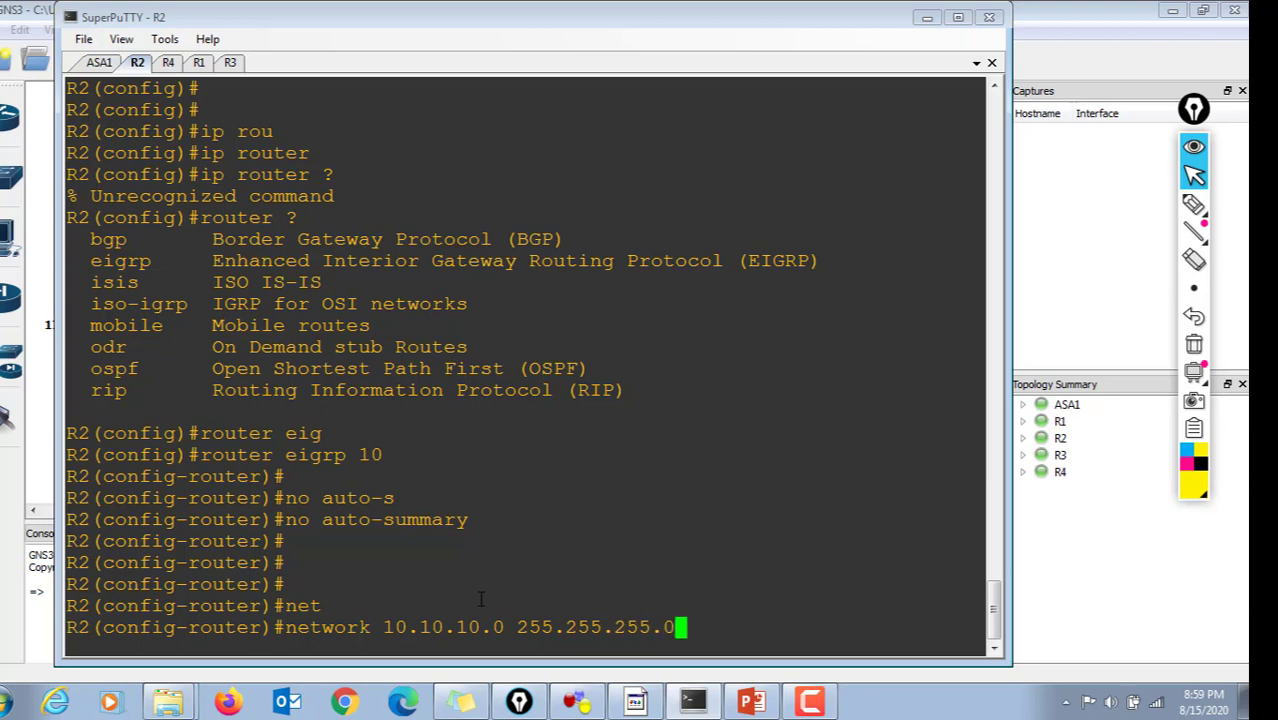
key(Return)
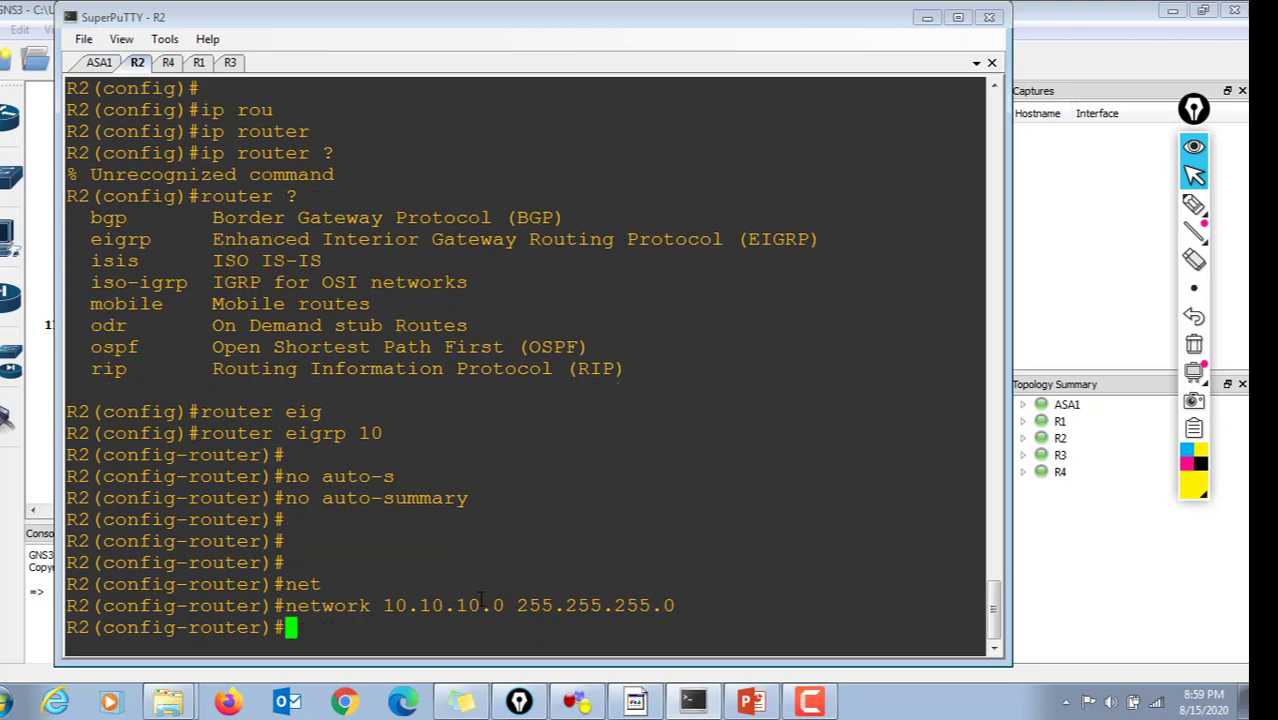
Highlight the EIGRP neighbor adjacency message in R2's console and clear the recalled network command from the prompt.
key(Up)
key(Return)
key(Up)
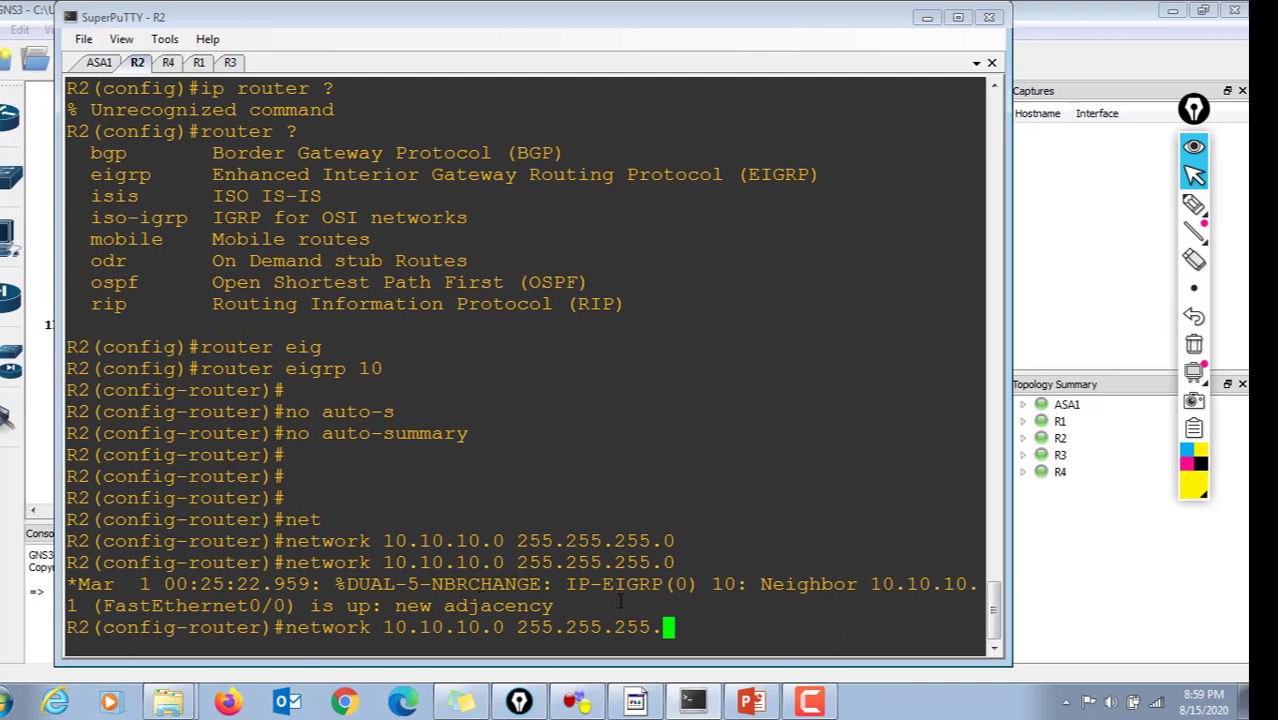
drag(560, 606, 323, 584)
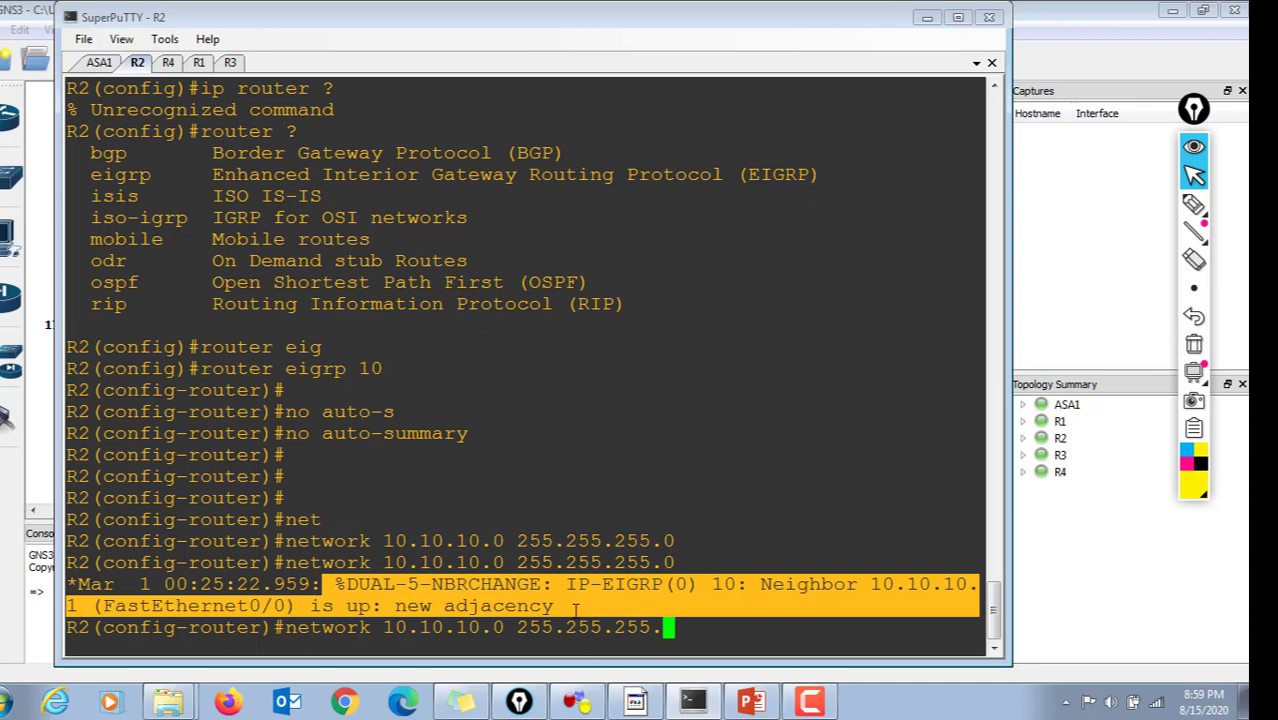
drag(560, 606, 366, 580)
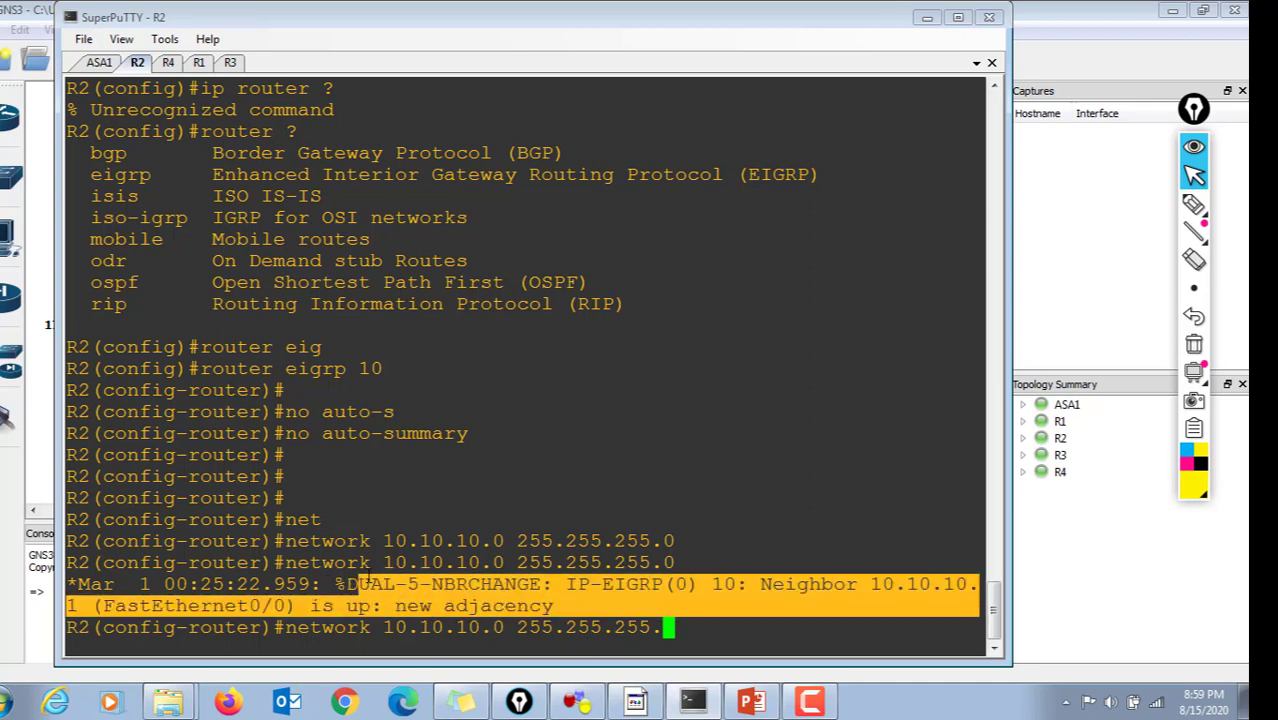
key(BackSpace)
key(BackSpace)
key(BackSpace)
key(BackSpace)
key(BackSpace)
key(BackSpace)
key(BackSpace)
key(BackSpace)
key(BackSpace)
key(BackSpace)
key(BackSpace)
key(BackSpace)
key(BackSpace)
key(BackSpace)
key(BackSpace)
key(BackSpace)
key(BackSpace)
key(BackSpace)
key(BackSpace)
key(BackSpace)
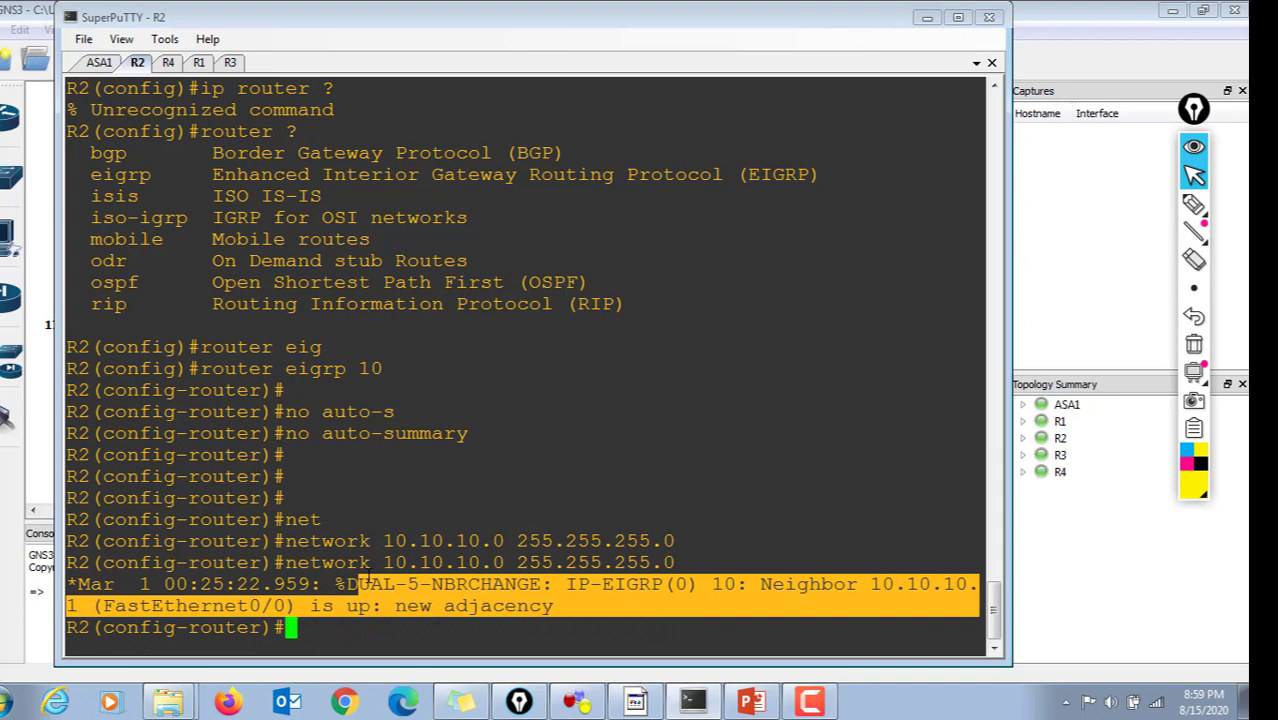
key(Return)
key(Return)
key(Return)
text(no auto-summary)
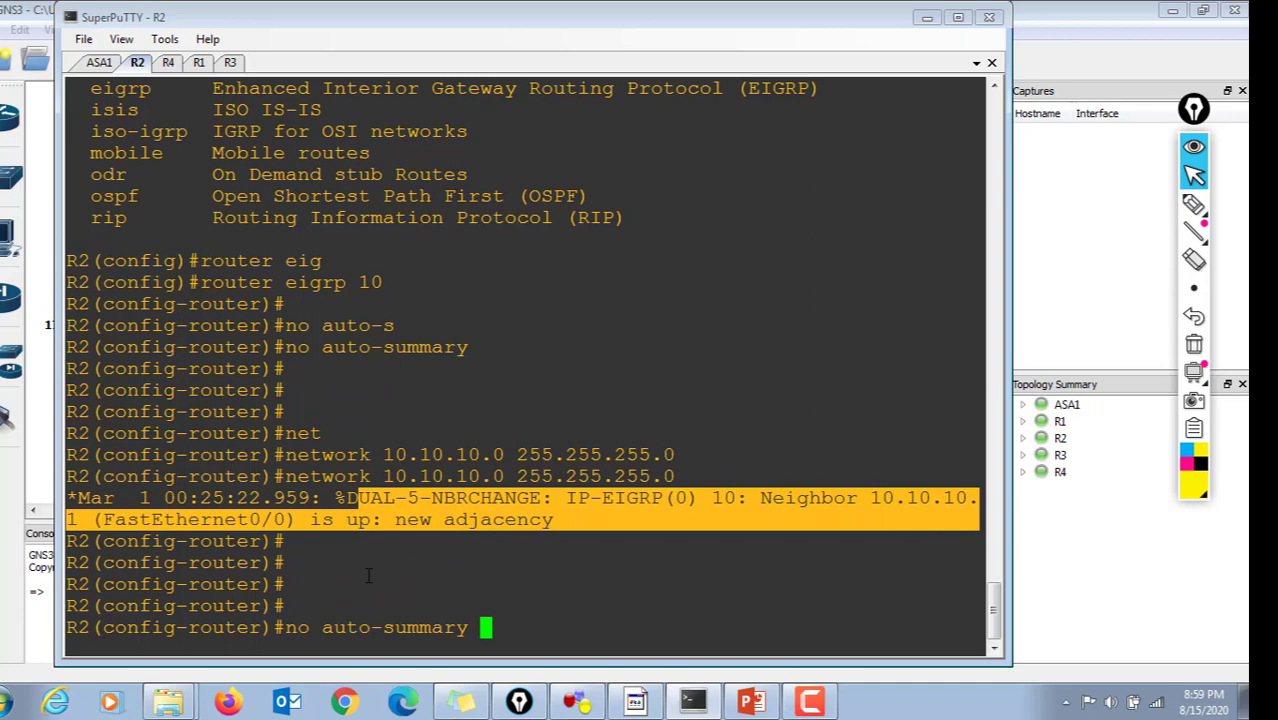
key(Up)
key(Up)
key(Up)
key(Up)
key(Up)
key(Down)
key(Down)
key(Down)
key(BackSpace)
key(BackSpace)
key(BackSpace)
key(BackSpace)
key(BackSpace)
key(BackSpace)
key(BackSpace)
key(BackSpace)
key(BackSpace)
key(BackSpace)
key(BackSpace)
key(BackSpace)
key(BackSpace)
key(BackSpace)
key(BackSpace)
key(BackSpace)
key(BackSpace)
key(BackSpace)
key(BackSpace)
key(BackSpace)
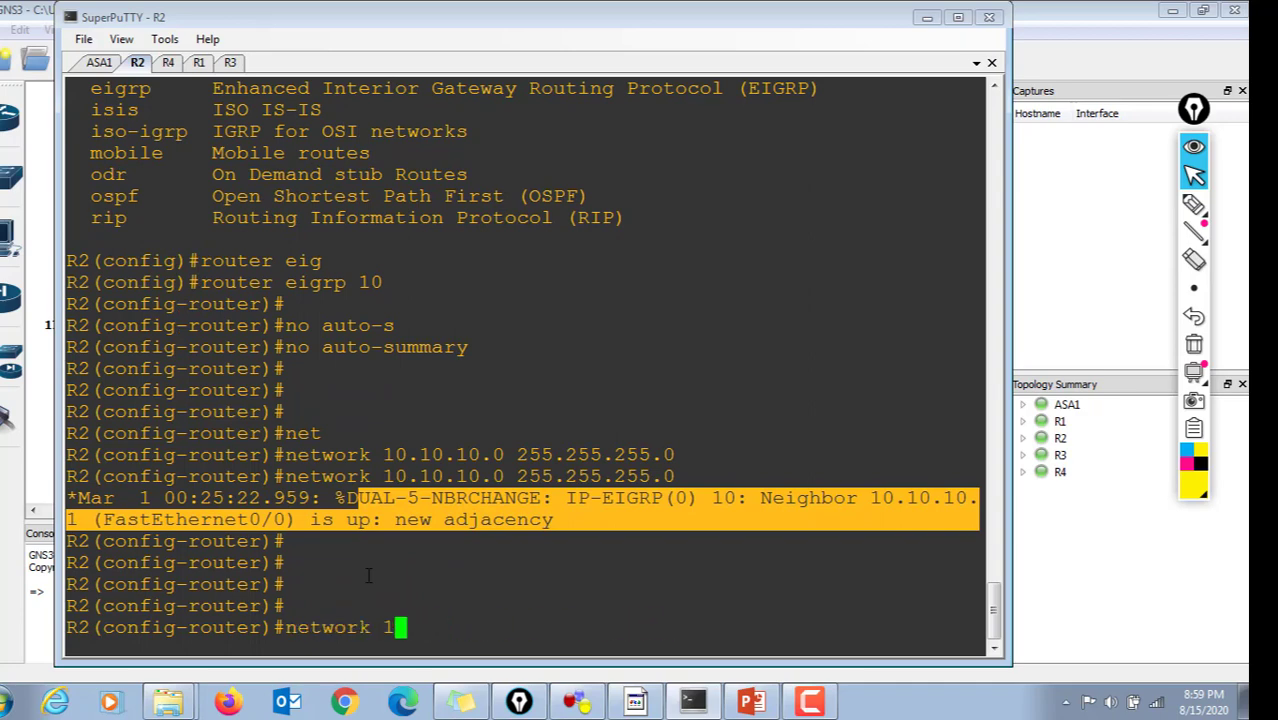
text(92.16)
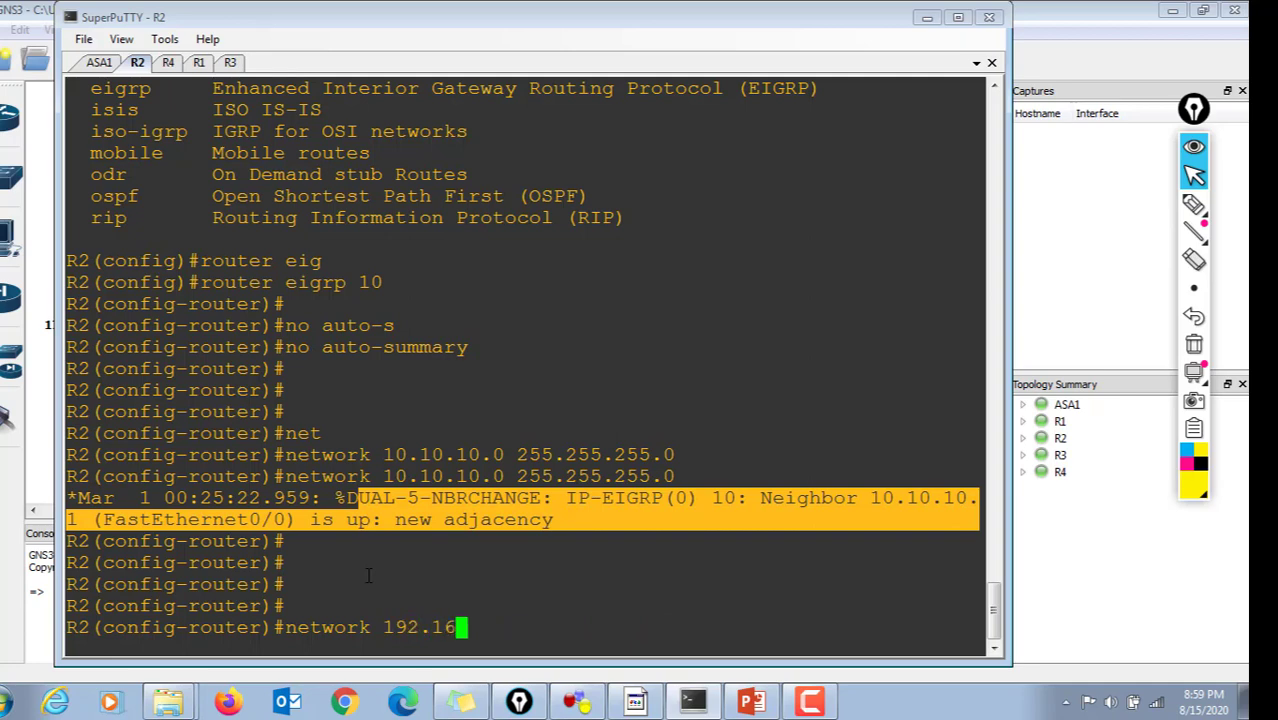
text(8.1.0 255.2)
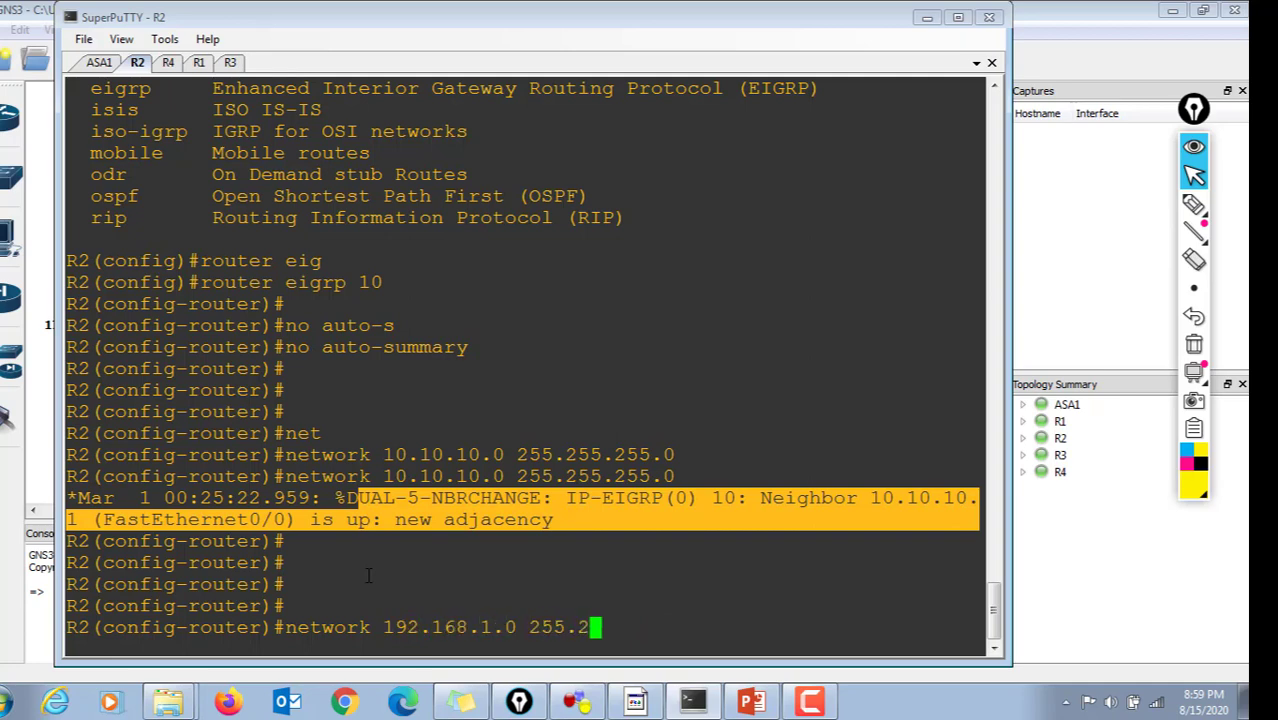
text(55.55)
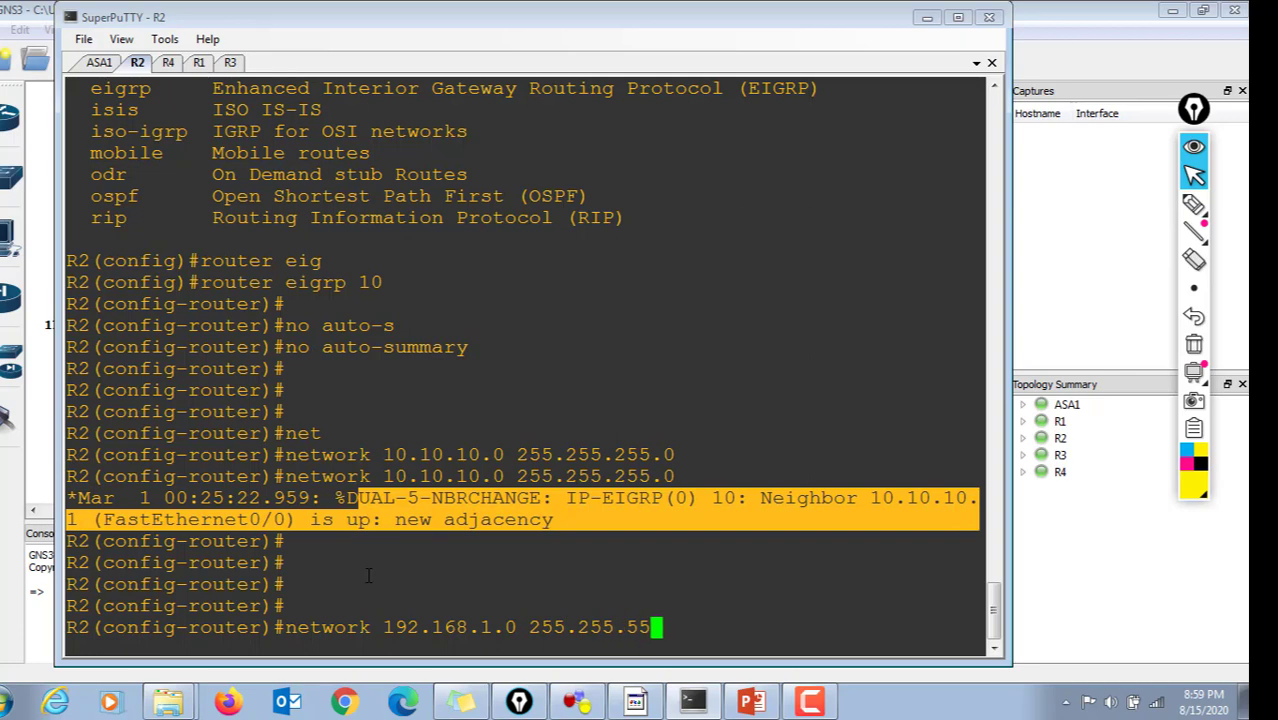
text(.0)
key(BackSpace)
key(BackSpace)
key(BackSpace)
key(BackSpace)
text(2)
key(BackSpace)
key(BackSpace)
key(BackSpace)
key(BackSpace)
key(BackSpace)
key(BackSpace)
key(BackSpace)
key(BackSpace)
key(BackSpace)
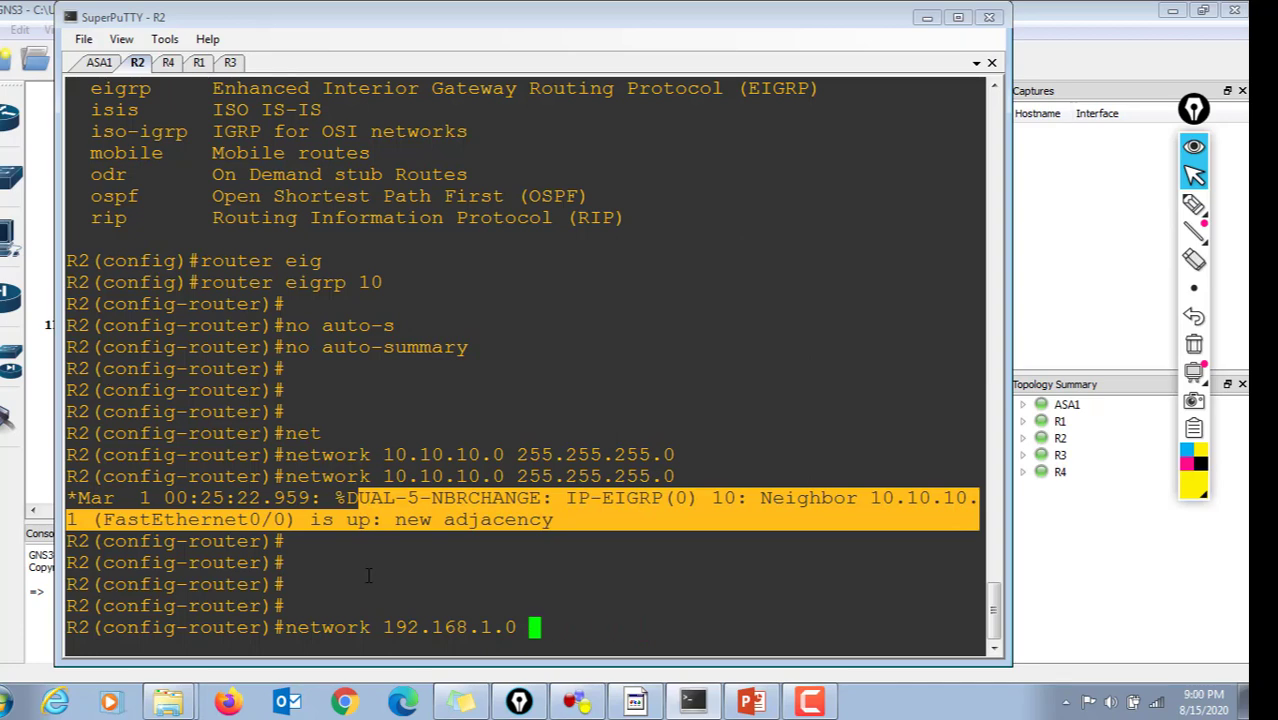
key(BackSpace)
key(BackSpace)
key(BackSpace)
key(BackSpace)
key(BackSpace)
key(BackSpace)
key(BackSpace)
key(BackSpace)
key(BackSpace)
key(BackSpace)
key(BackSpace)
key(BackSpace)
key(BackSpace)
key(BackSpace)
key(BackSpace)
key(BackSpace)
key(BackSpace)
key(BackSpace)
key(BackSpace)
key(BackSpace)
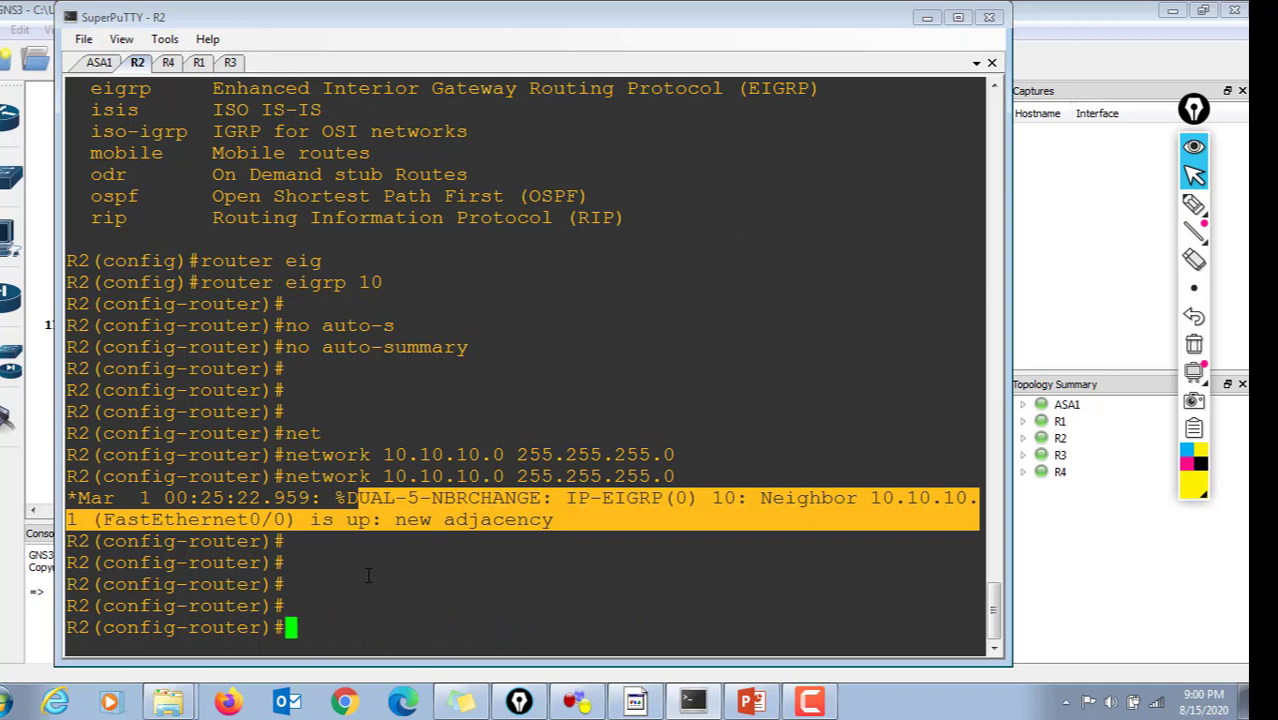
Remove network 10.10.10.0 with mask 255.255.255.0 from EIGRP 10 on R2 using the no form of the recalled network command.
key(Up)
key(Up)
key(Up)
key(Down)
key(Down)
key(Left)
key(Left)
key(Left)
key(Left)
key(Left)
key(Left)
key(Left)
key(Left)
key(Left)
key(Left)
key(Left)
key(Left)
key(Left)
key(Left)
key(Left)
key(Left)
key(Left)
key(Left)
key(Left)
key(Left)
key(Left)
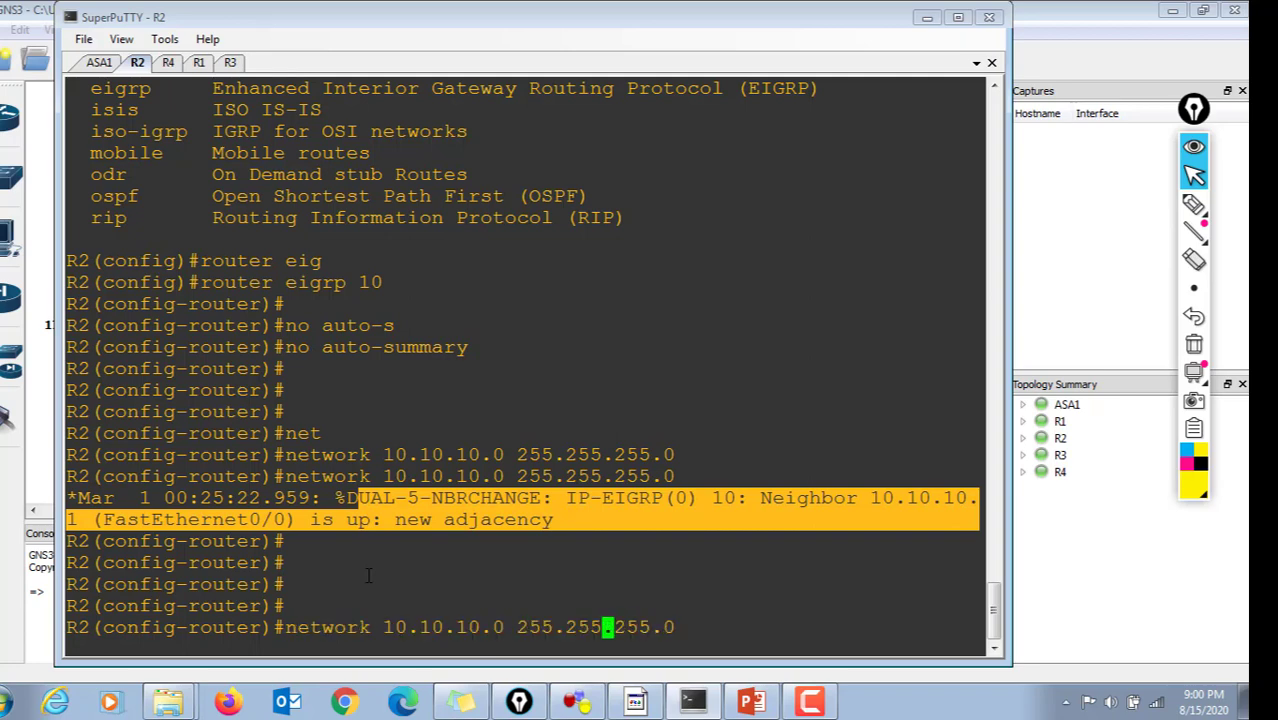
text(no)
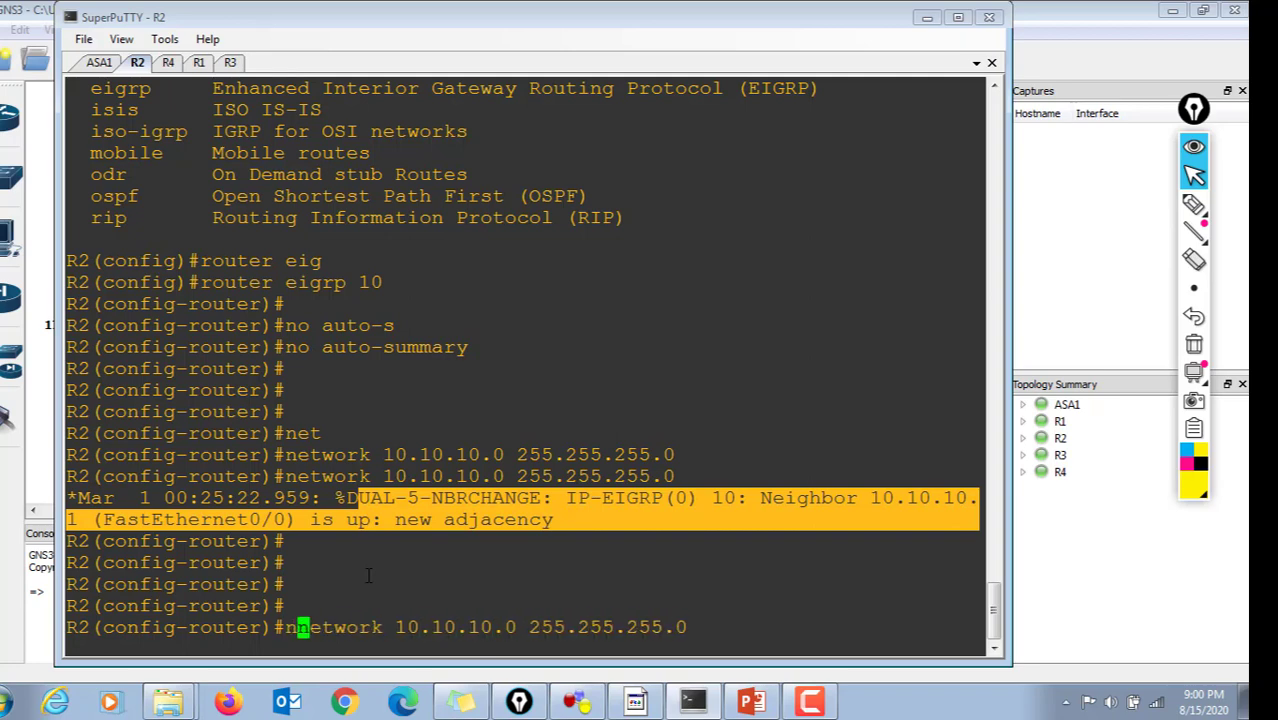
key(Return)
key(Return)
key(Return)
key(Return)
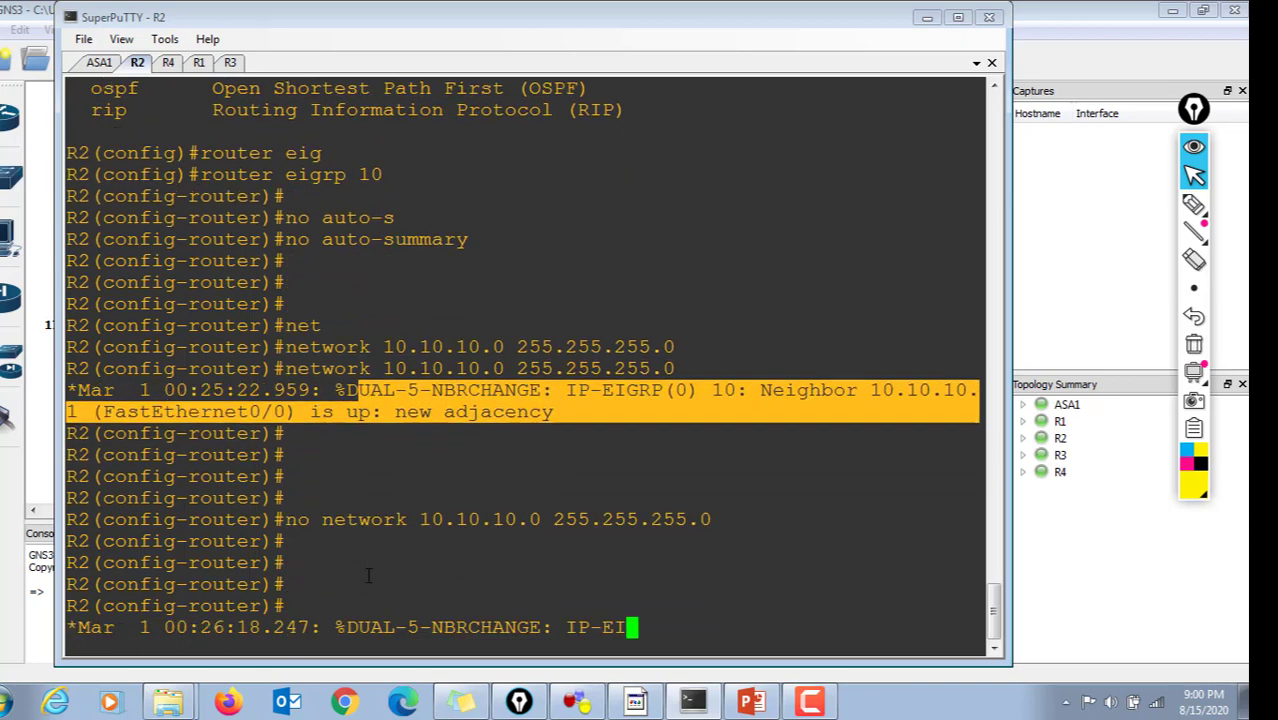
Start a network 10.10.10.0 command on R2 and use the inline help to check which mask format it accepts.
text(net)
key(Tab)
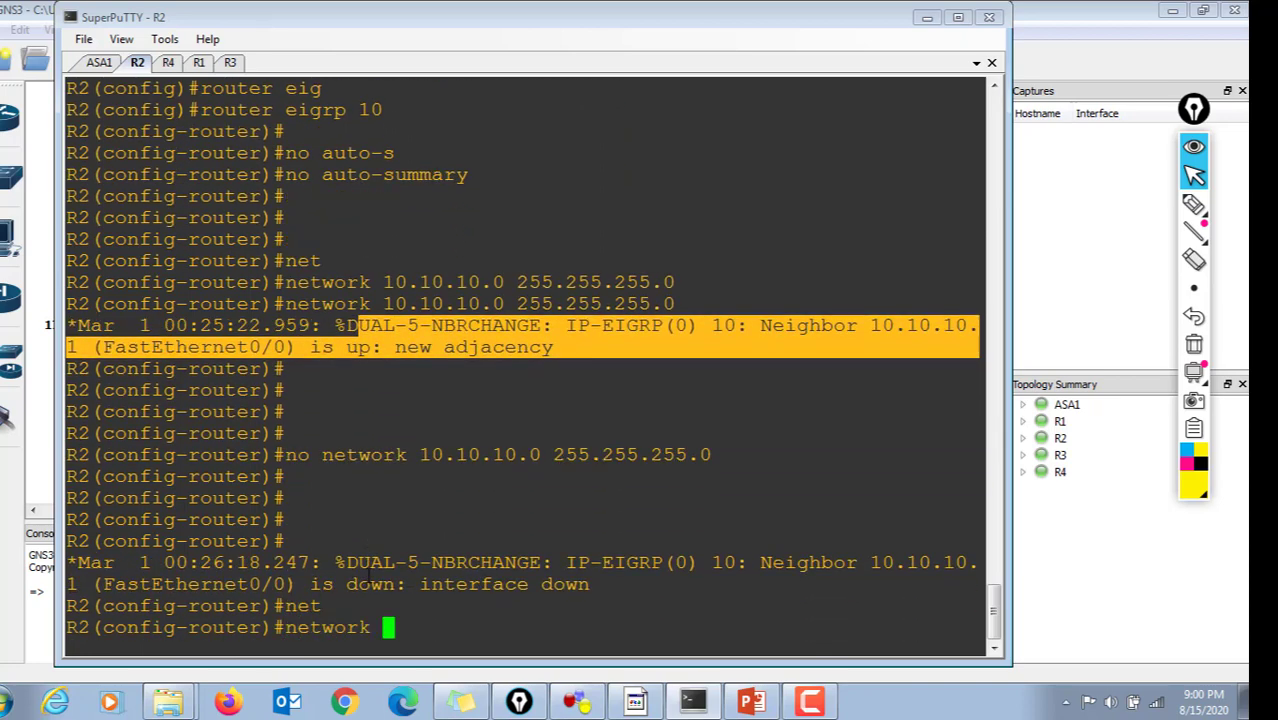
text(10.10.1)
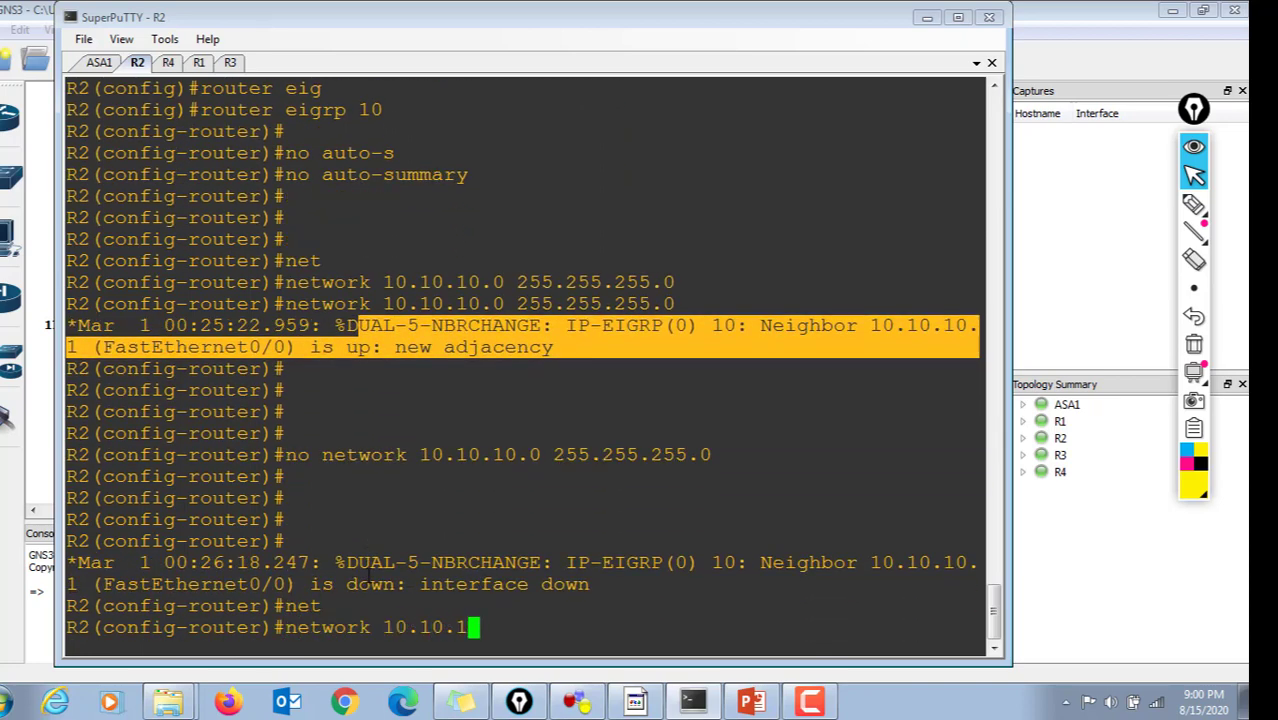
text(0.0 ?)
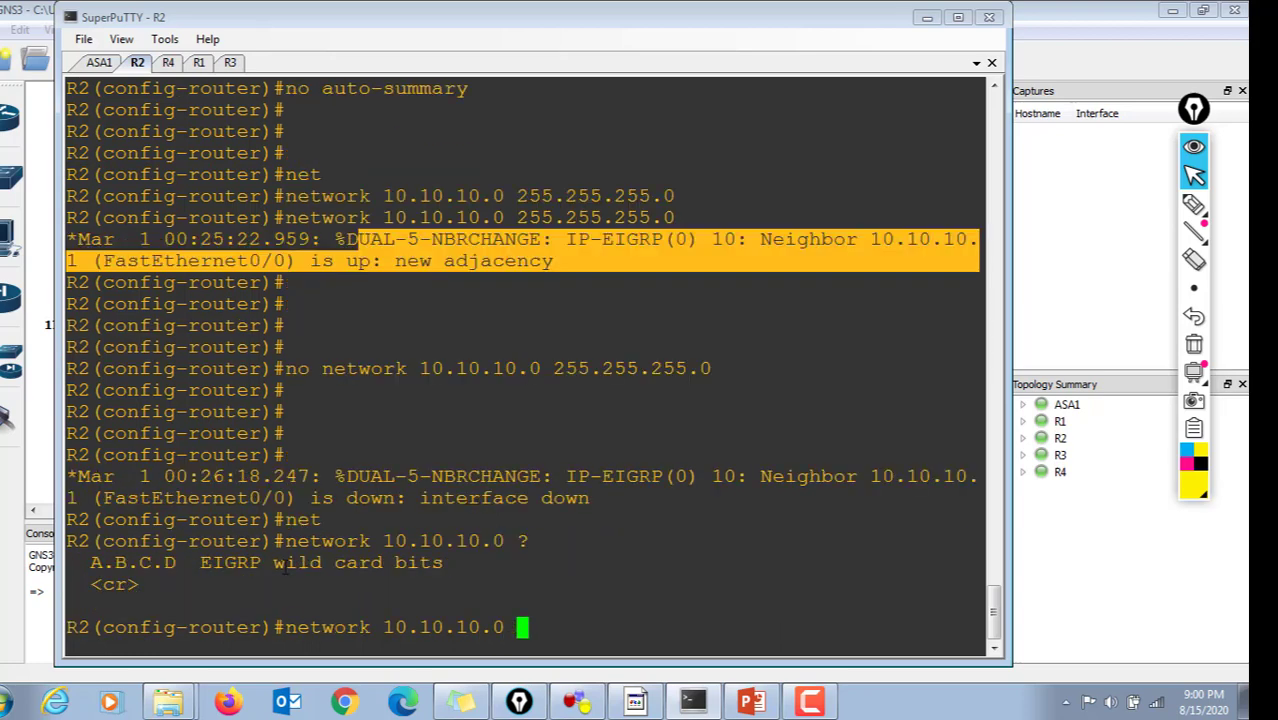
drag(282, 564, 374, 542)
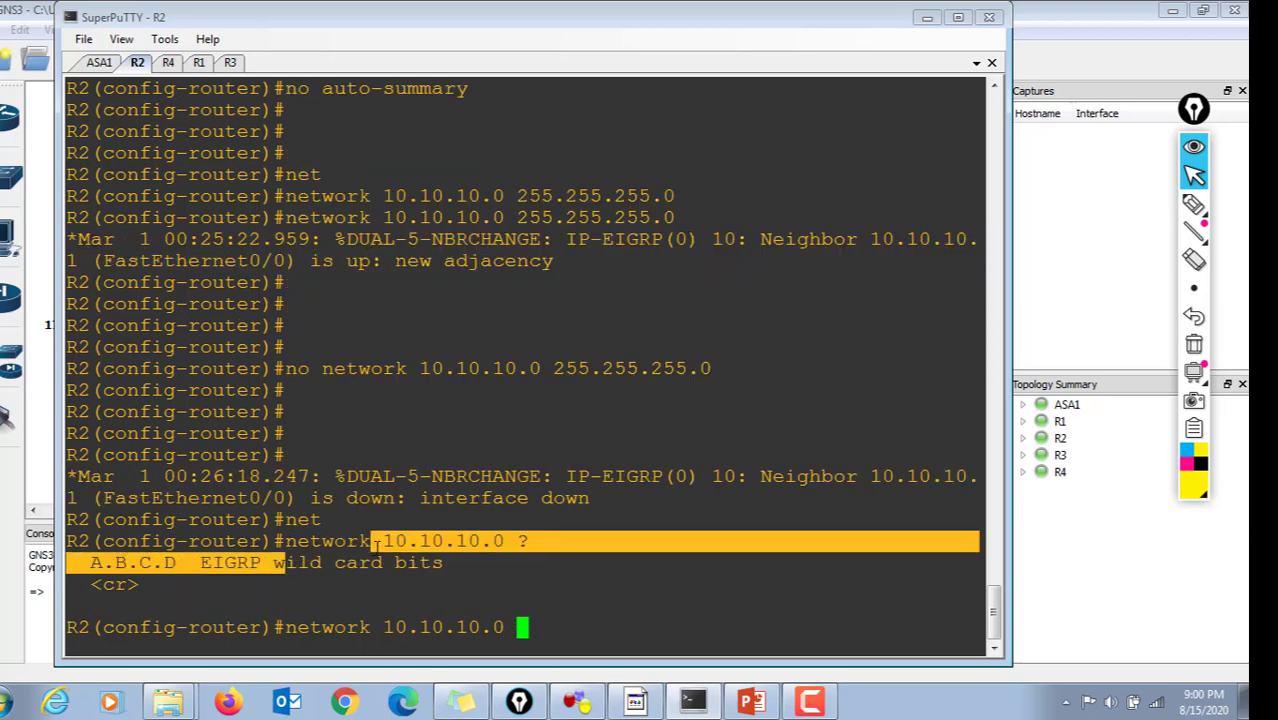
click(458, 563)
Complete the network 10.10.10.0 command with wildcard mask 0.0.0.255 to advertise that network in EIGRP 10 on R2.
text(0)
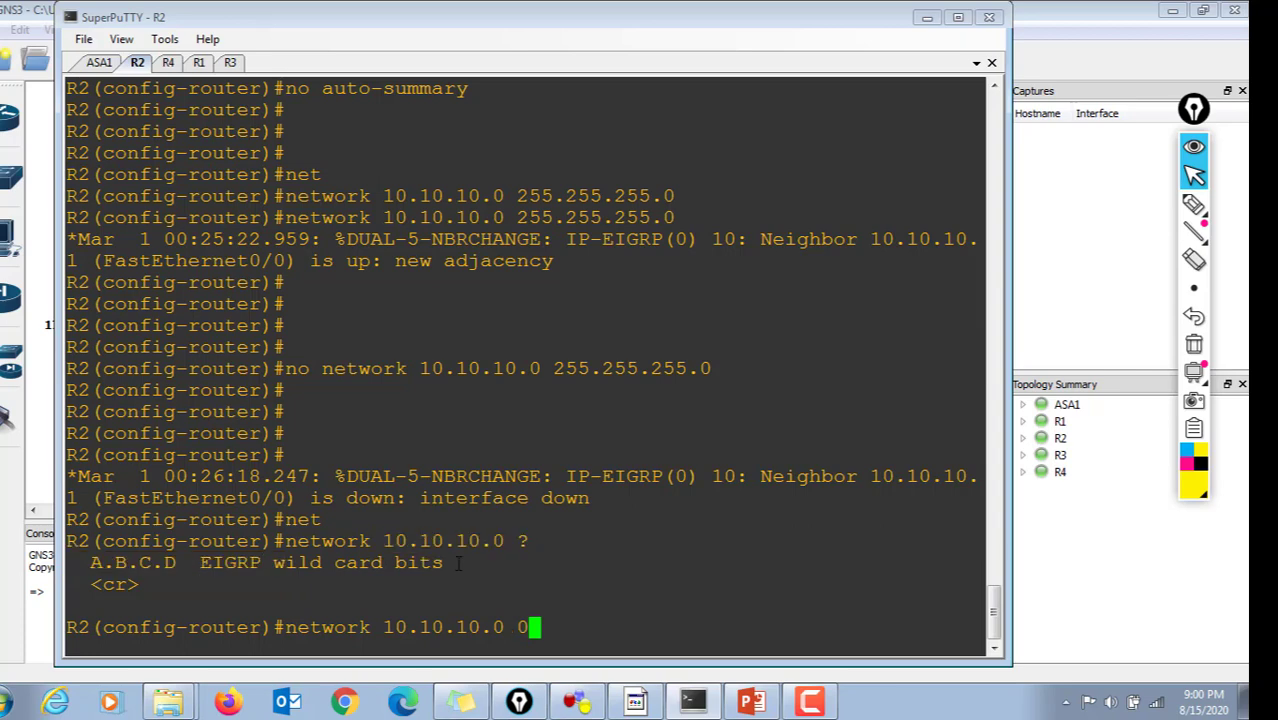
text(.10.10.)
key(BackSpace)
key(BackSpace)
key(BackSpace)
text(0.0.255)
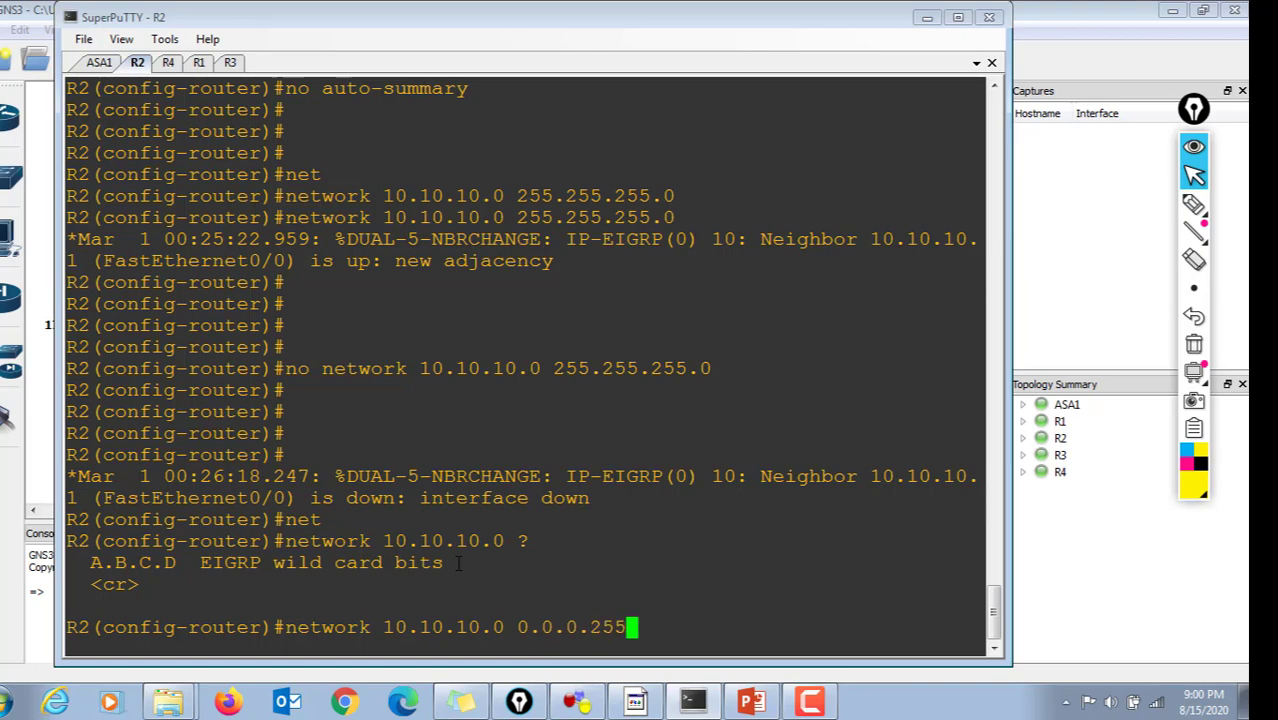
key(Return)
key(Return)
key(Return)
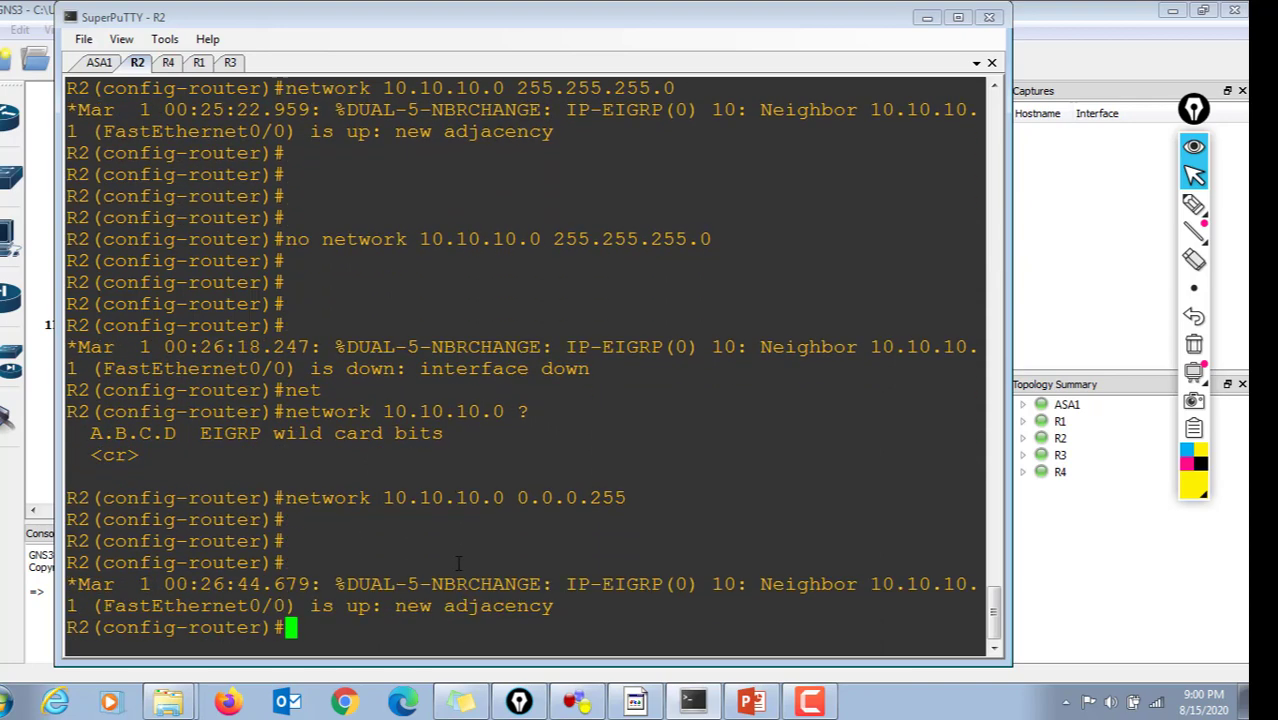
key(Return)
key(Return)
key(Return)
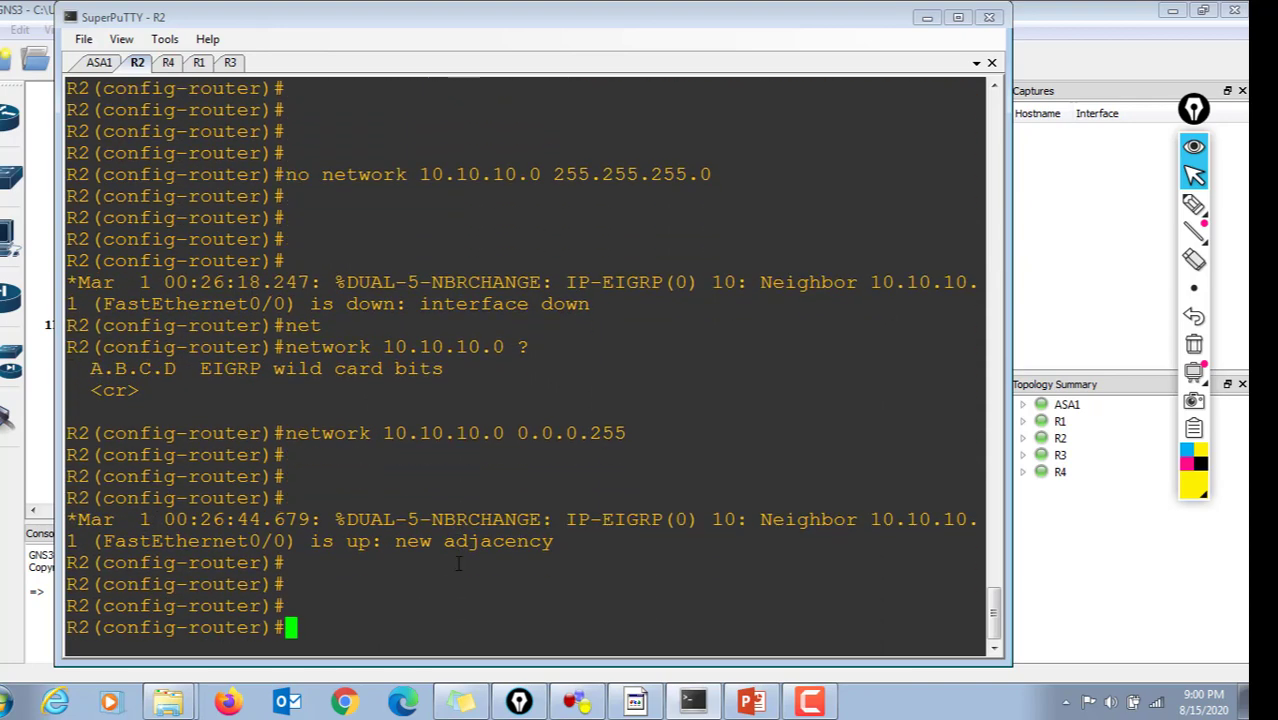
Advertise network 192.168.1.0 with wildcard mask 0.0.0.255 in EIGRP 10 on R2, reusing the previous network command.
key(Up)
key(Left)
key(Left)
key(Left)
key(Left)
key(Left)
key(Left)
key(Left)
key(Left)
key(Left)
key(Left)
key(Left)
key(Left)
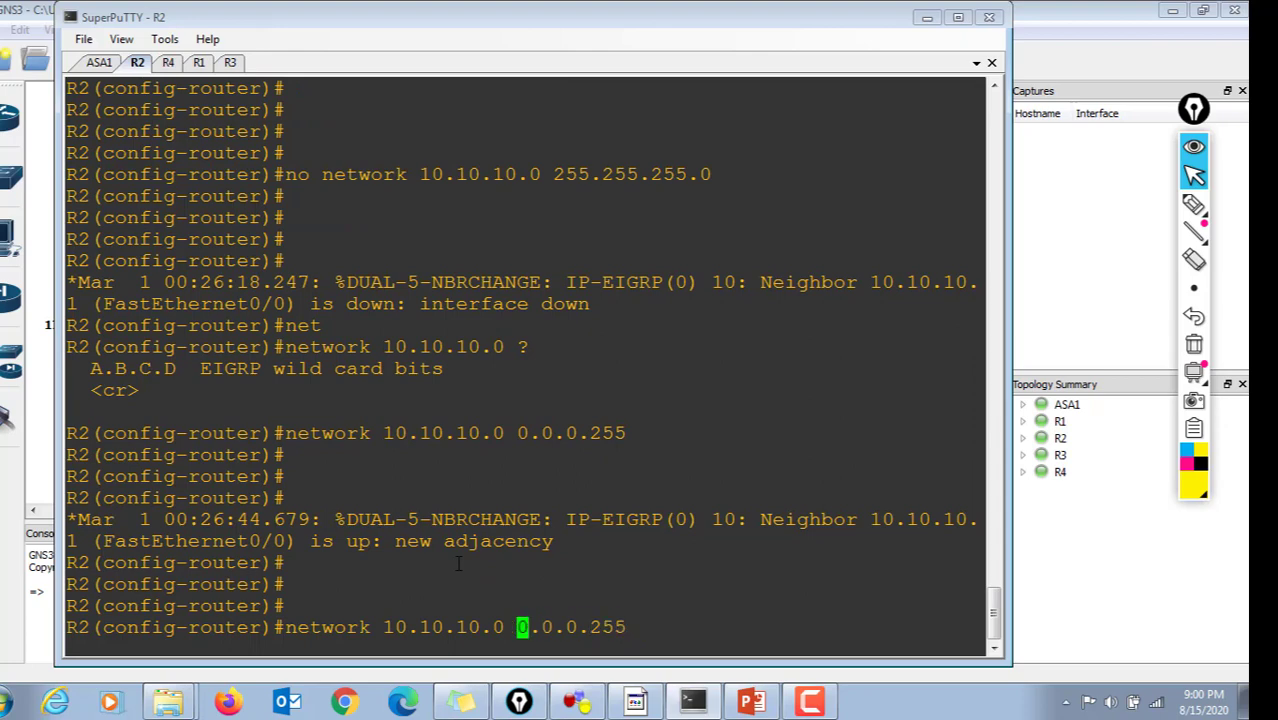
key(BackSpace)
key(BackSpace)
key(BackSpace)
key(BackSpace)
key(BackSpace)
key(BackSpace)
key(BackSpace)
key(BackSpace)
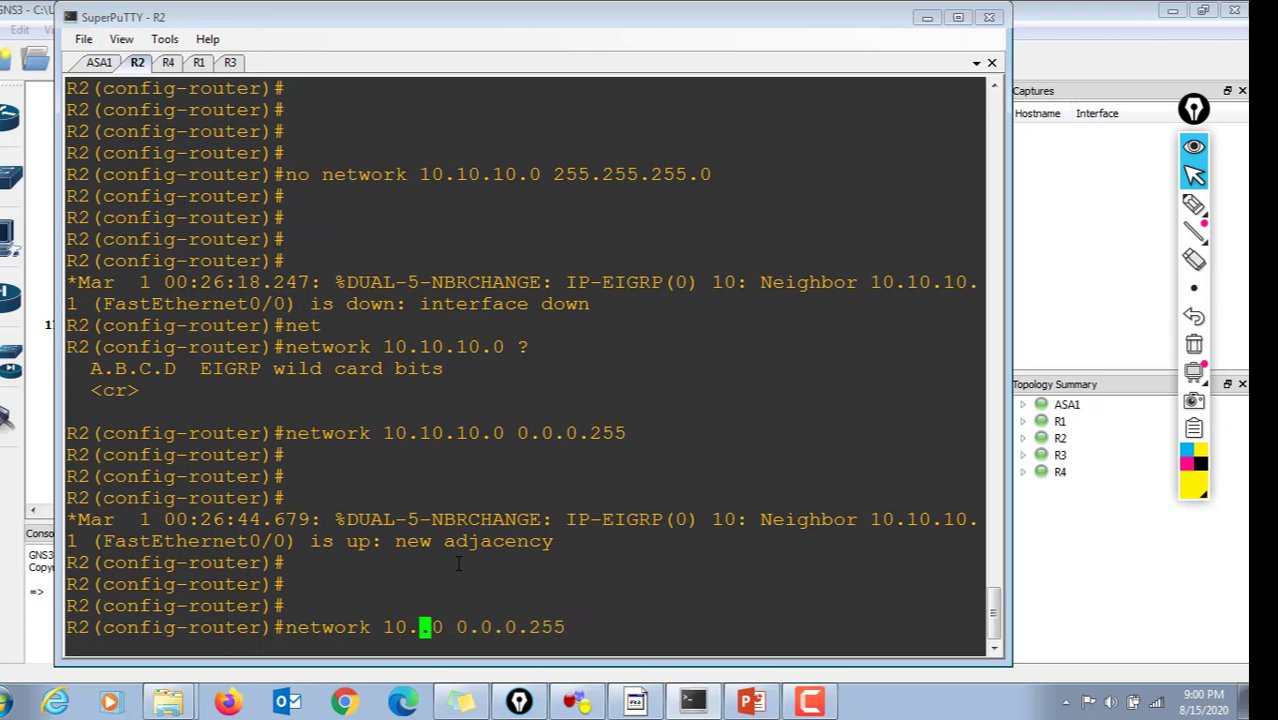
text(192.16)
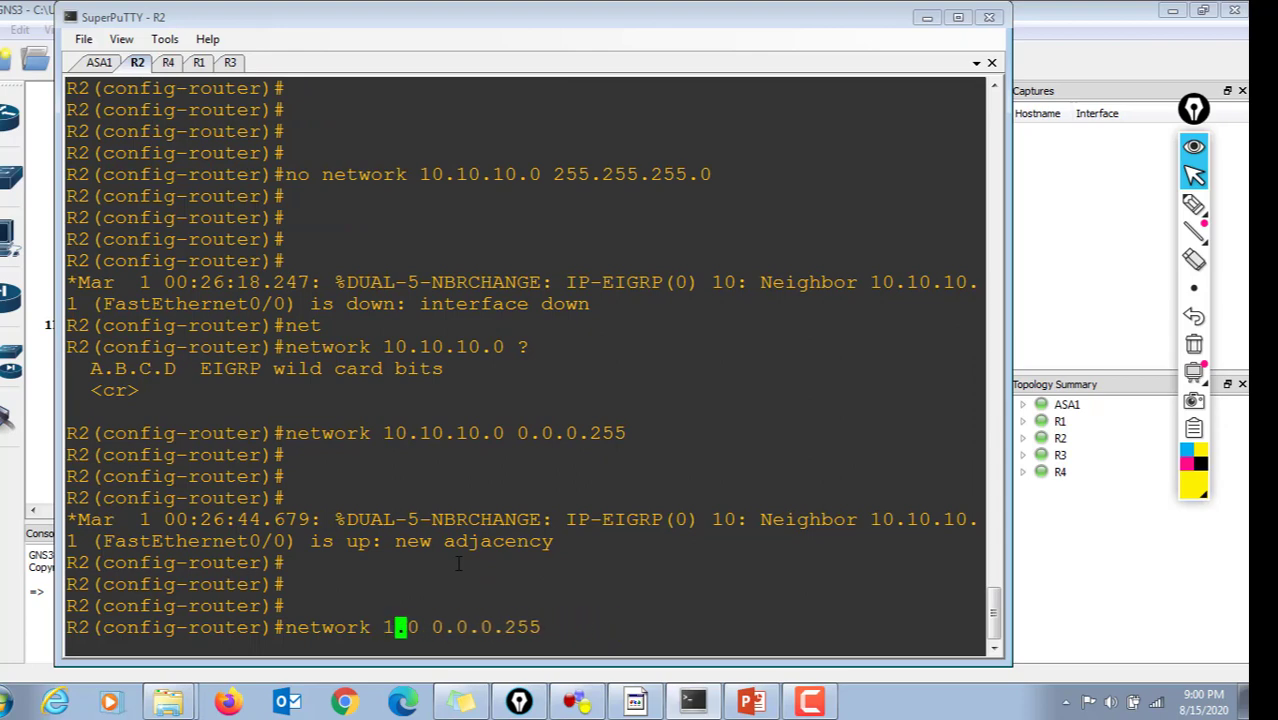
text(8.1.)
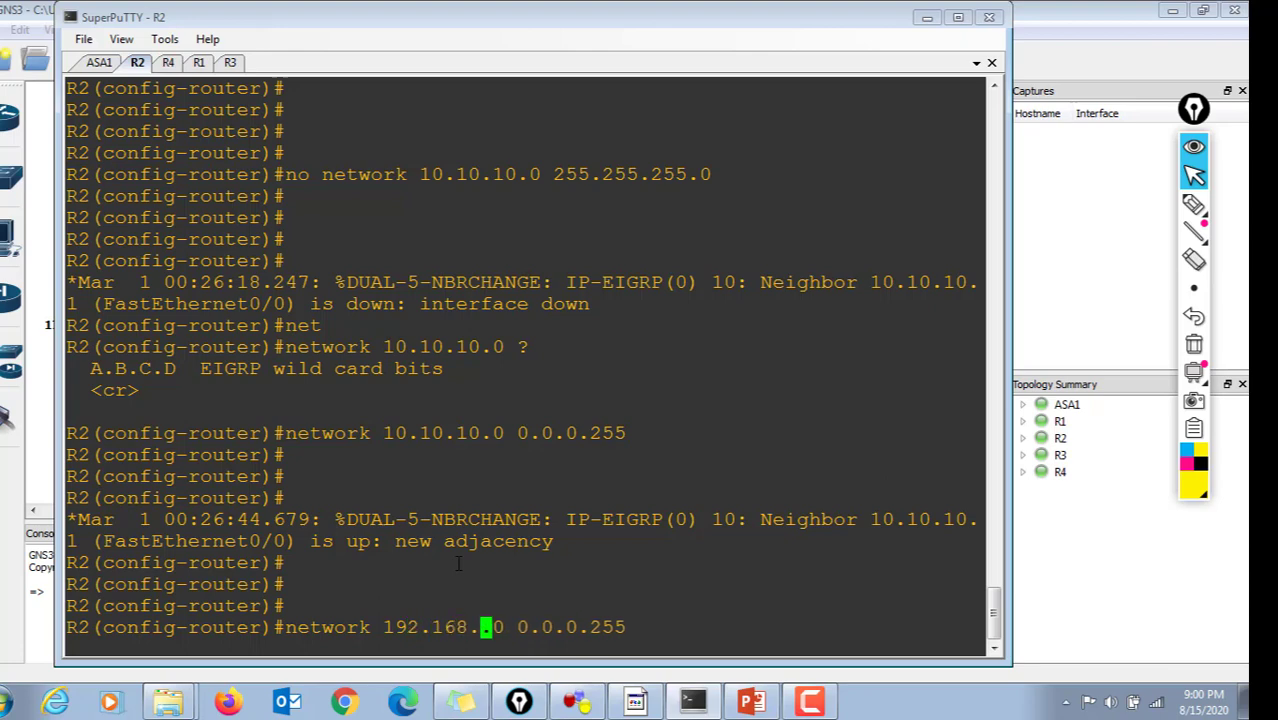
key(BackSpace)
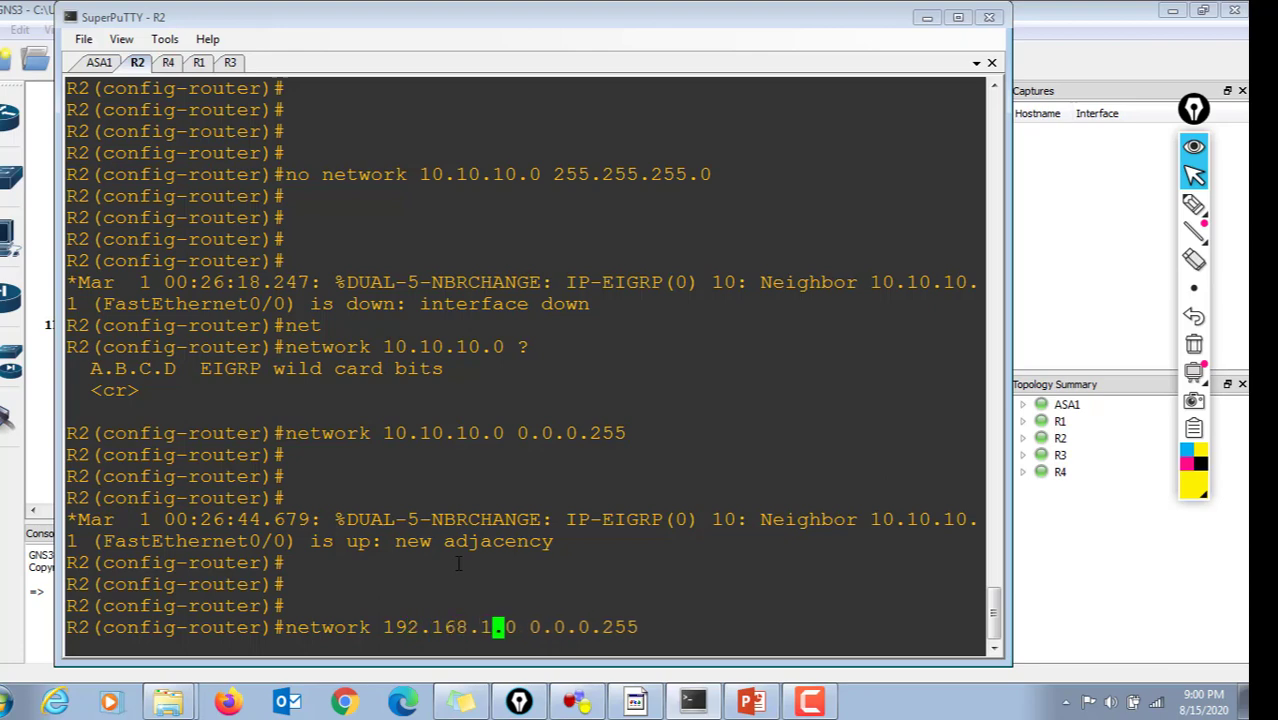
key(Return)
key(Return)
key(Return)
key(Return)
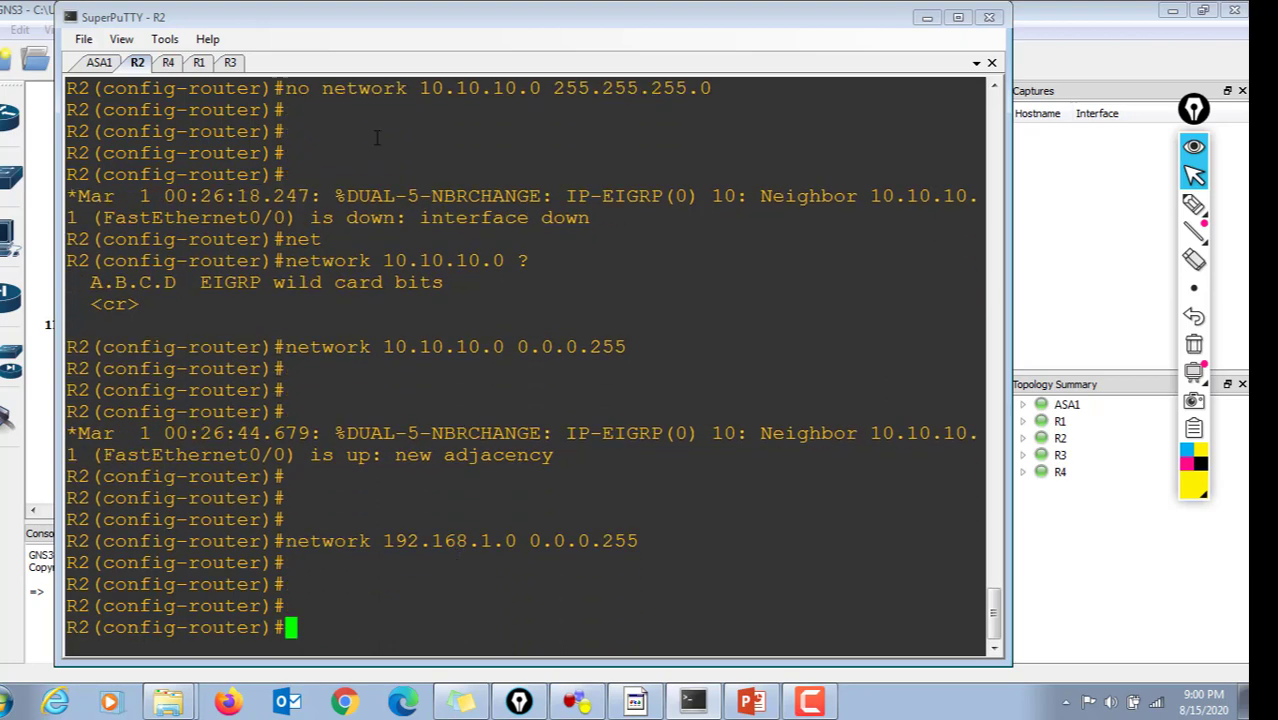
Switch to R4's console and enter global configuration mode with config t.
click(167, 63)
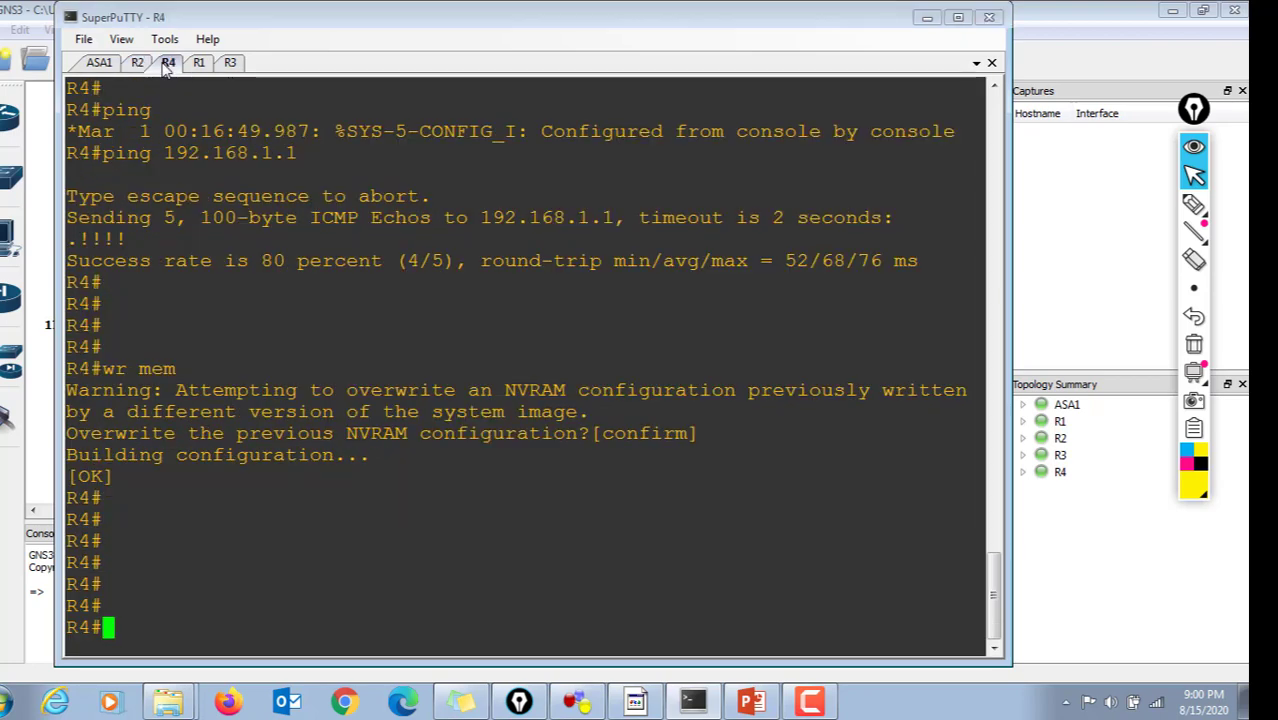
text(config t)
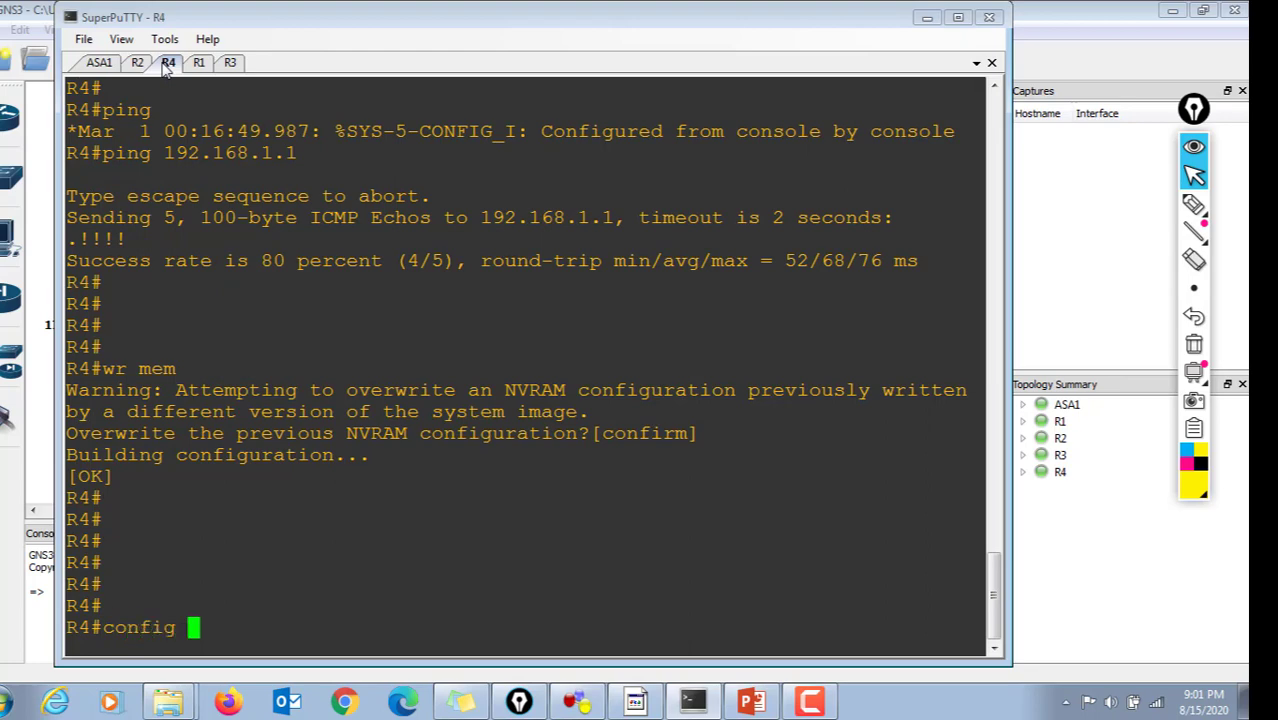
key(Return)
key(Return)
key(Return)
key(Return)
Enter router configuration mode for EIGRP 10 on R4 with router eigrp 10.
text(ro)
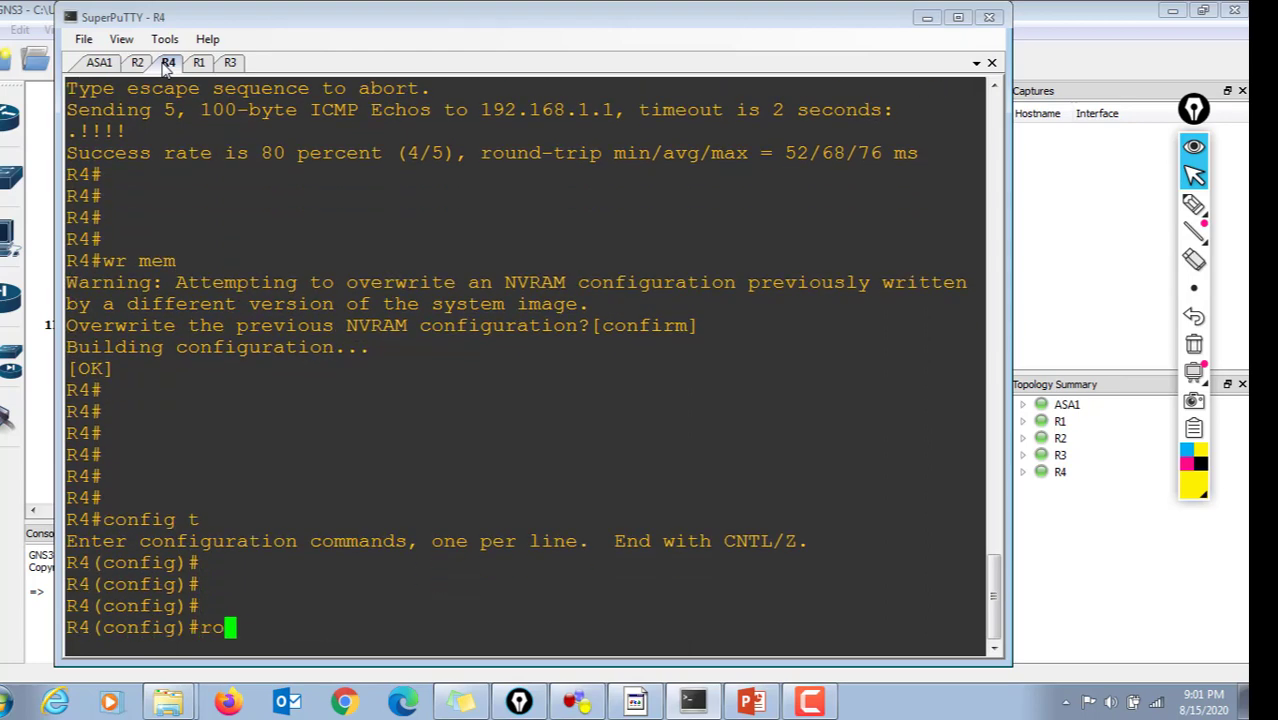
text(uter)
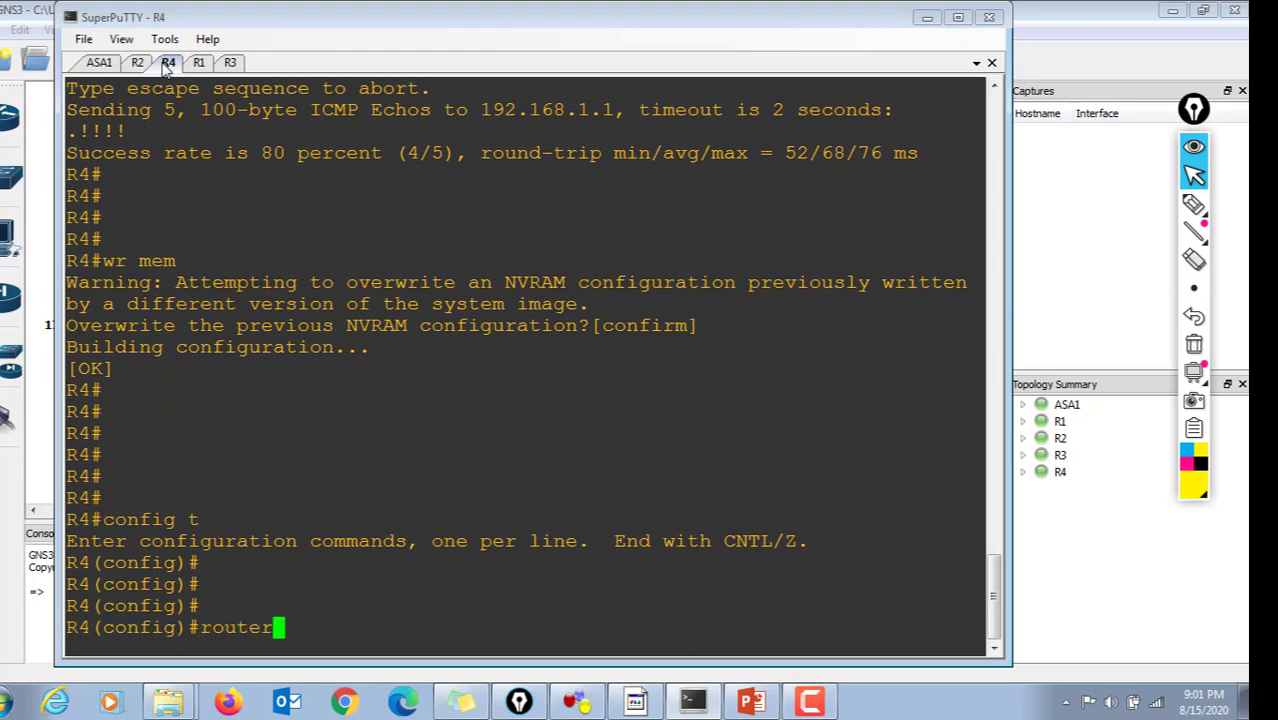
key(Tab)
text(e)
key(Tab)
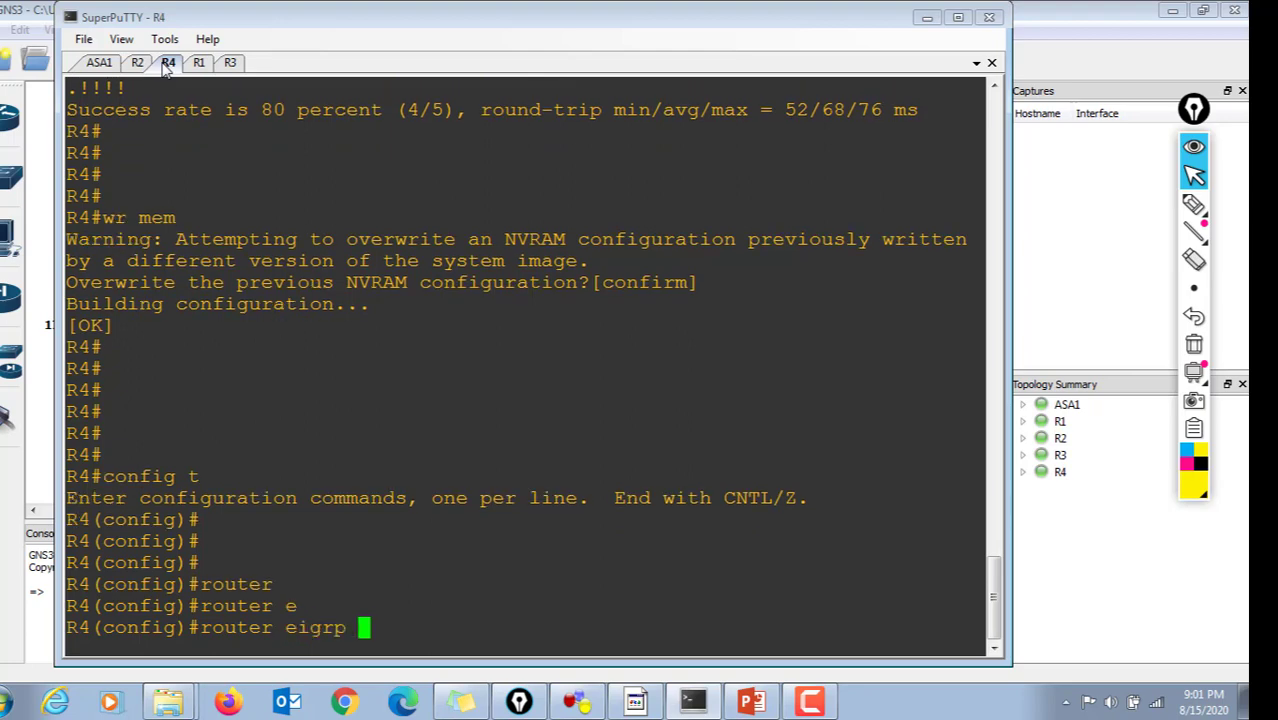
text(10)
key(Return)
Disable automatic route summarization for EIGRP 10 on R4 with no auto-summary.
text(n)
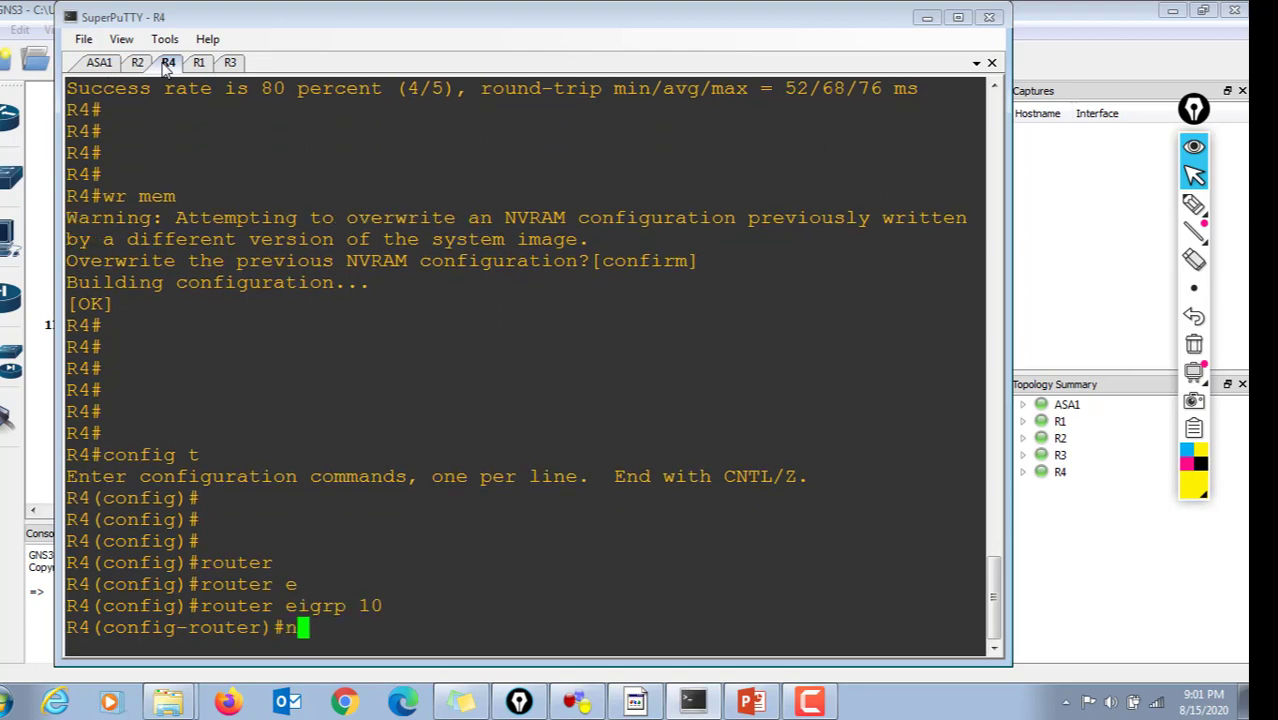
text(o a)
key(Tab)
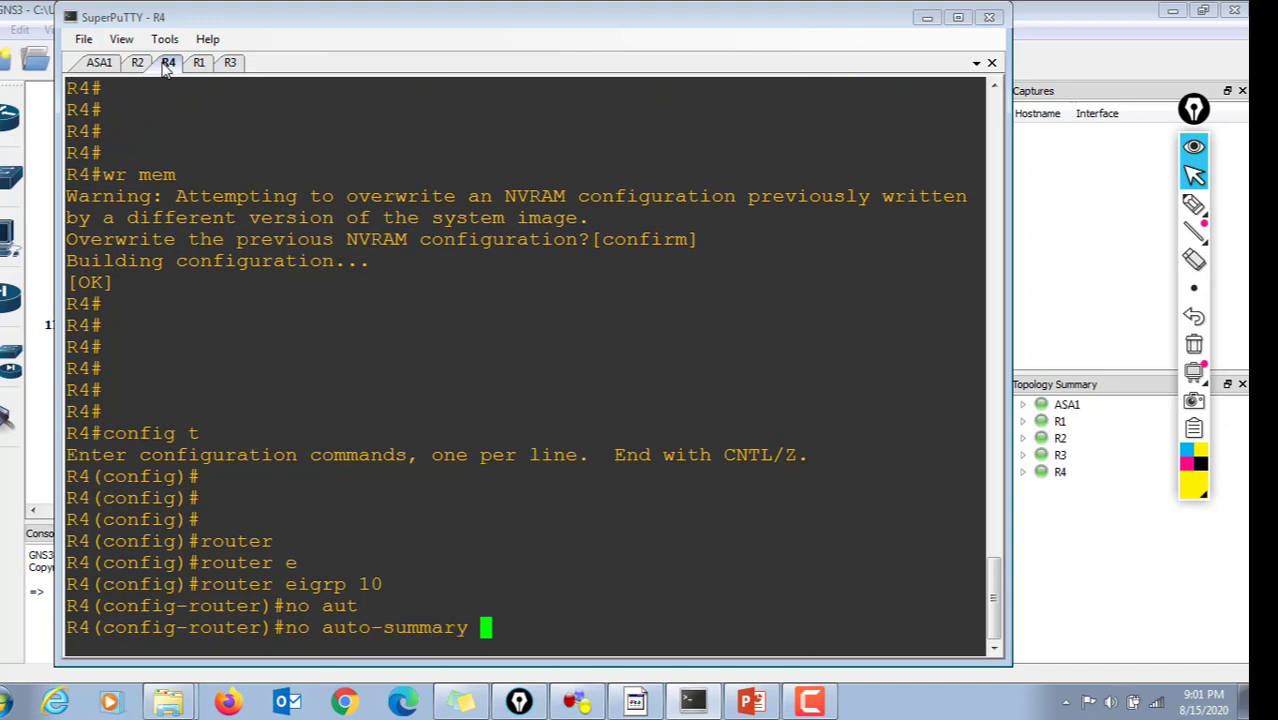
key(Return)
key(Return)
Advertise network 192.168.1.0 with wildcard mask 0.0.0.255 in EIGRP 10 on R4.
text(net)
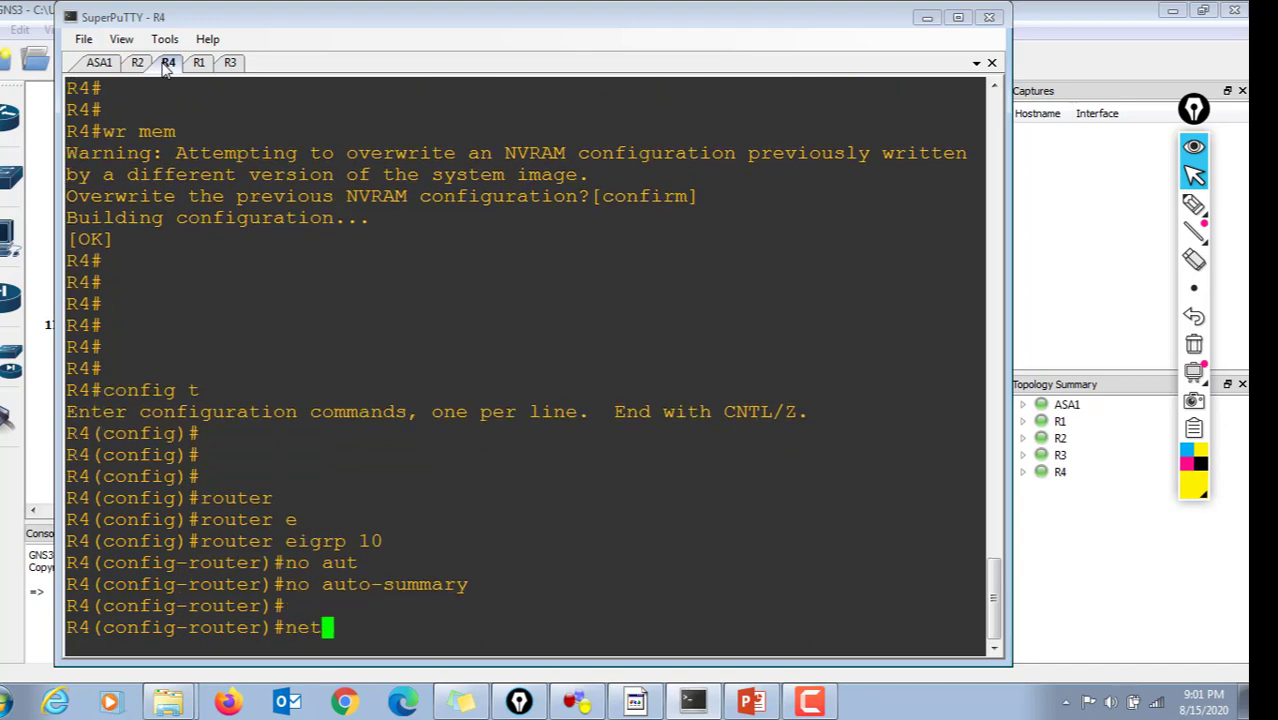
key(Tab)
text(192.168.1.)
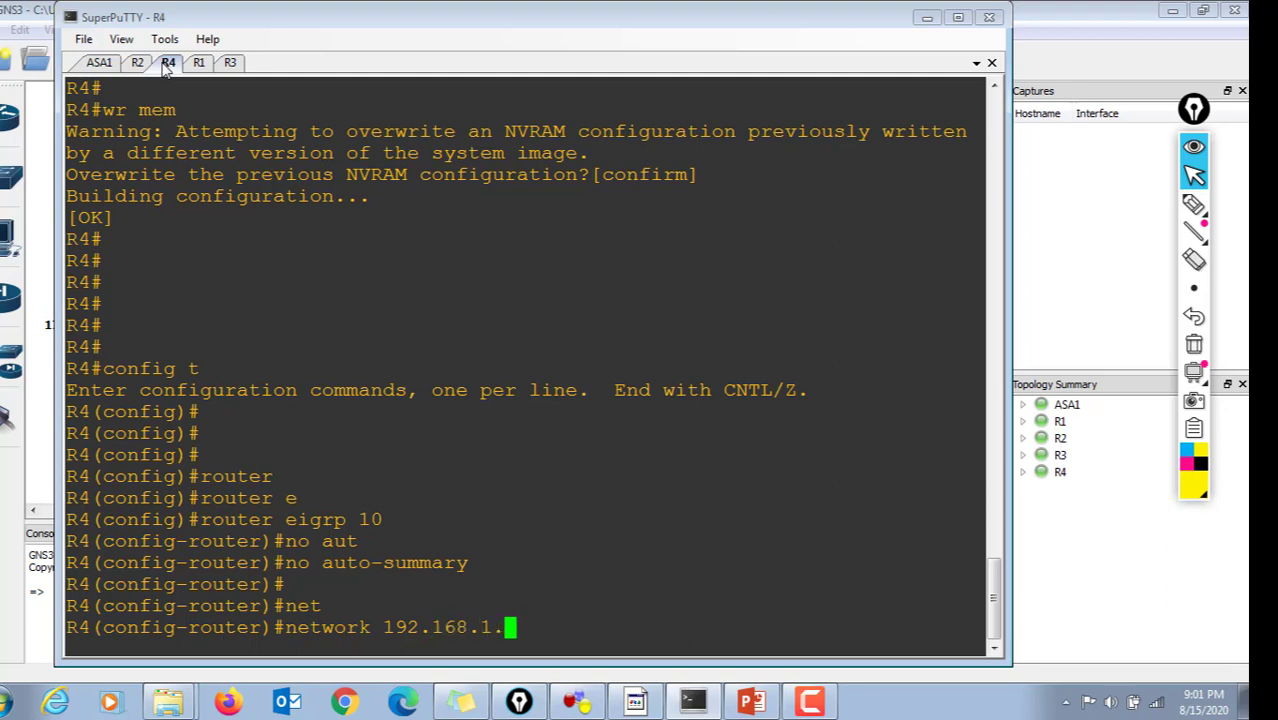
text(0 0.0.0.255)
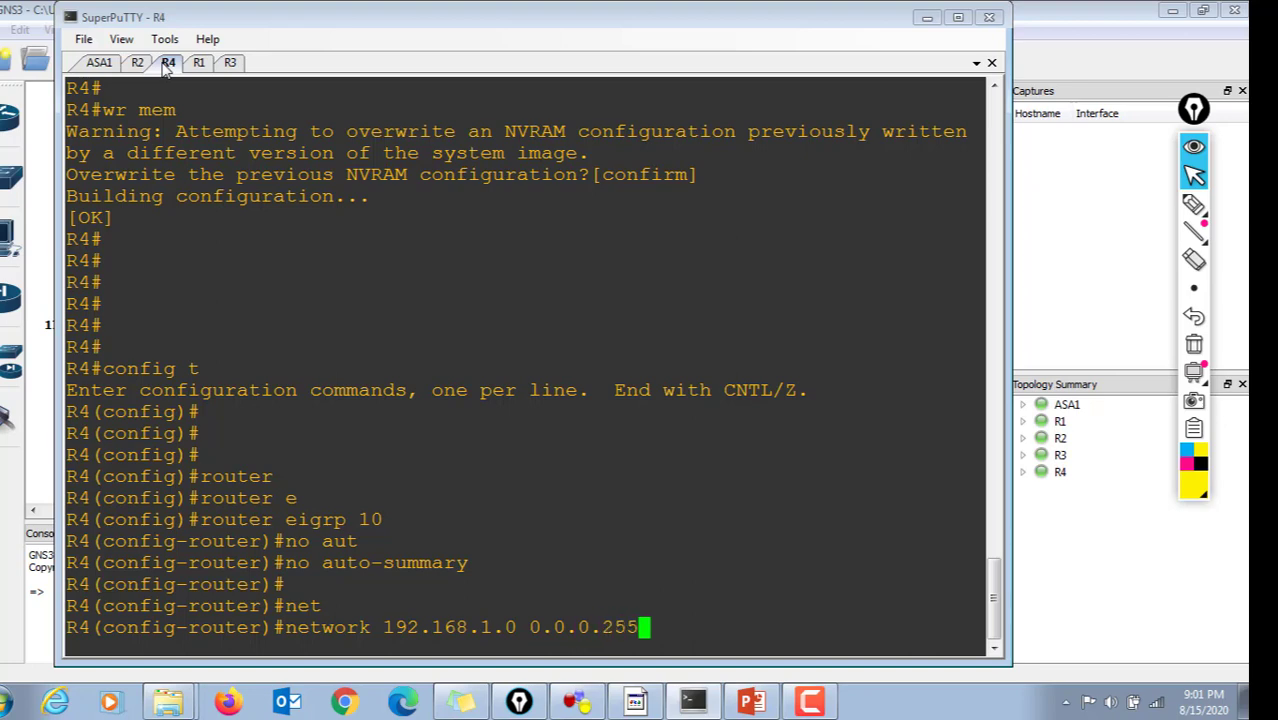
key(Return)
key(Return)
key(Return)
key(Return)
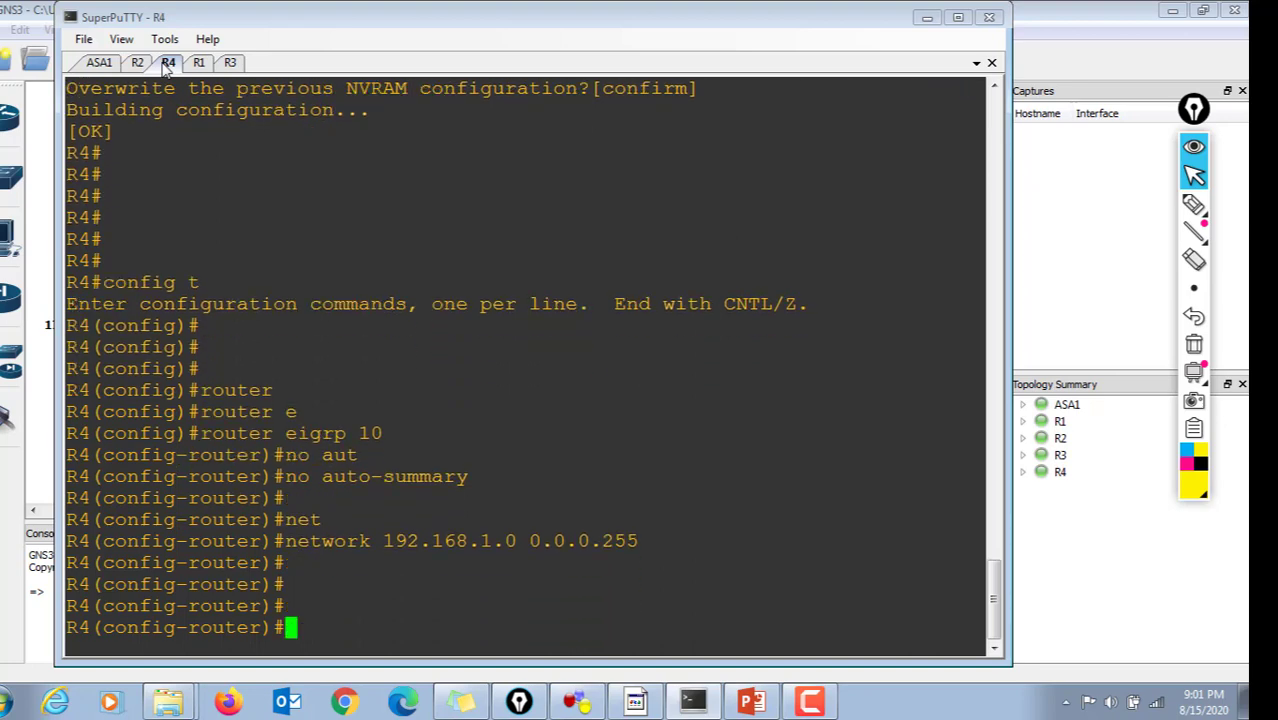
Leave R4's router configuration with exit and return to privileged EXEC mode with end.
text(exitt)
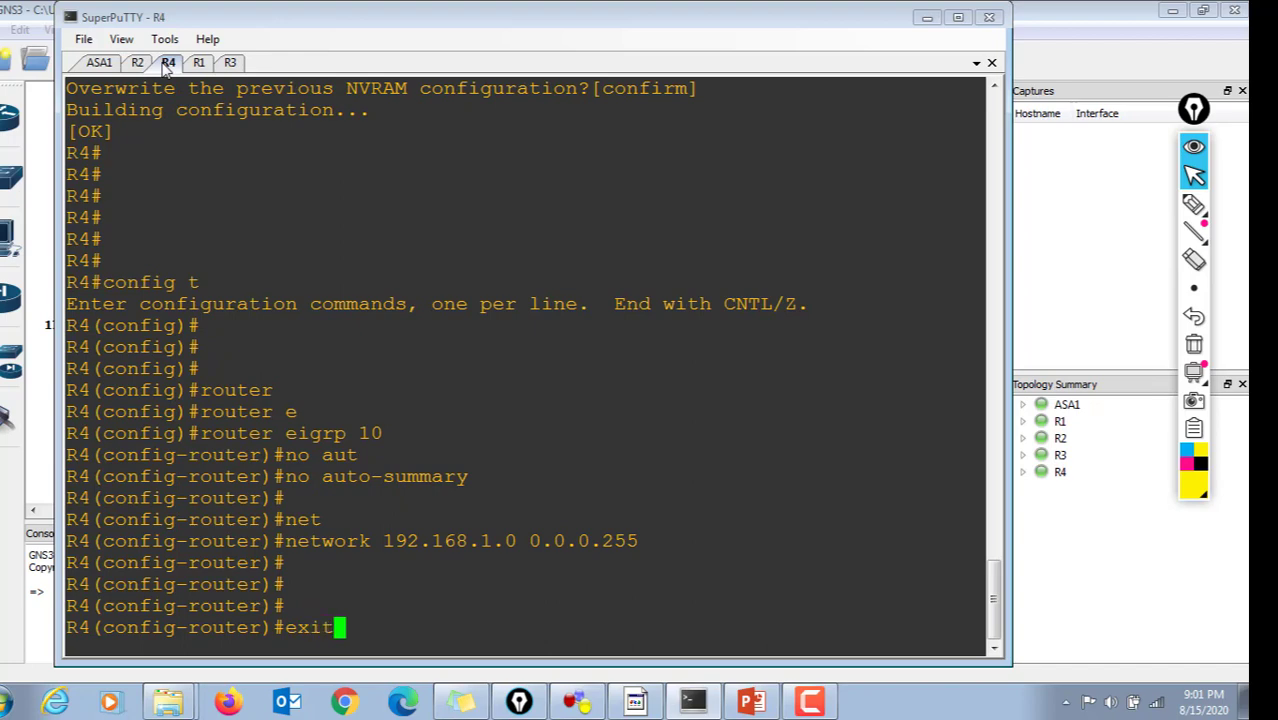
key(BackSpace)
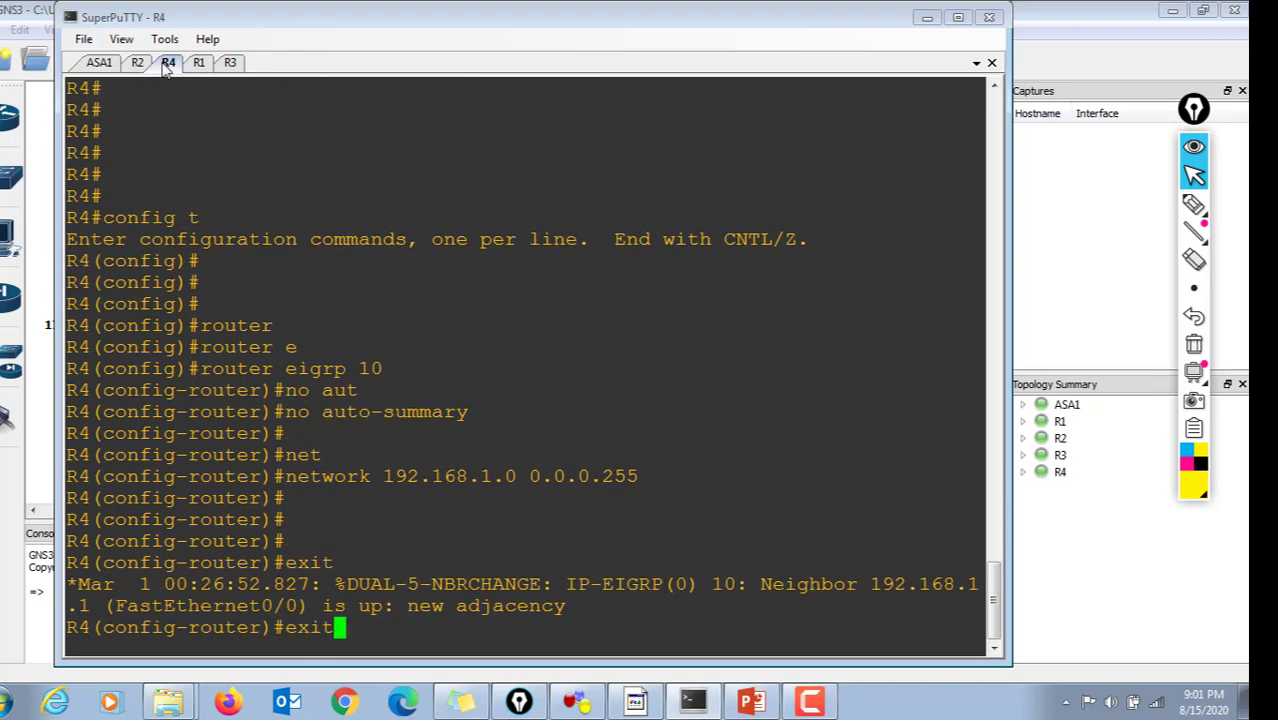
key(Return)
key(Return)
key(Return)
key(Return)
key(Return)
key(Return)
text(end)
key(Return)
key(Return)
key(Return)
key(Return)
key(Return)
key(Return)
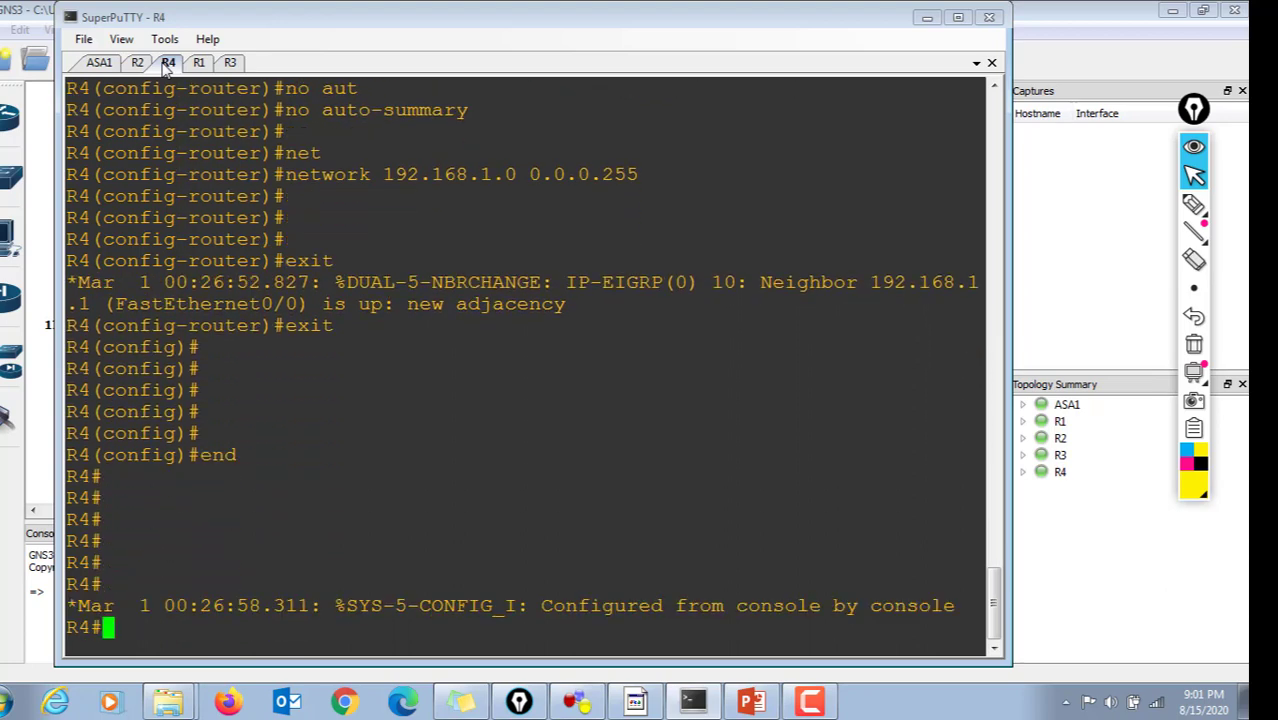
key(Return)
key(Return)
key(Return)
key(Return)
Try to list R4's routes with the abbreviated command sh ro.
text(sh )
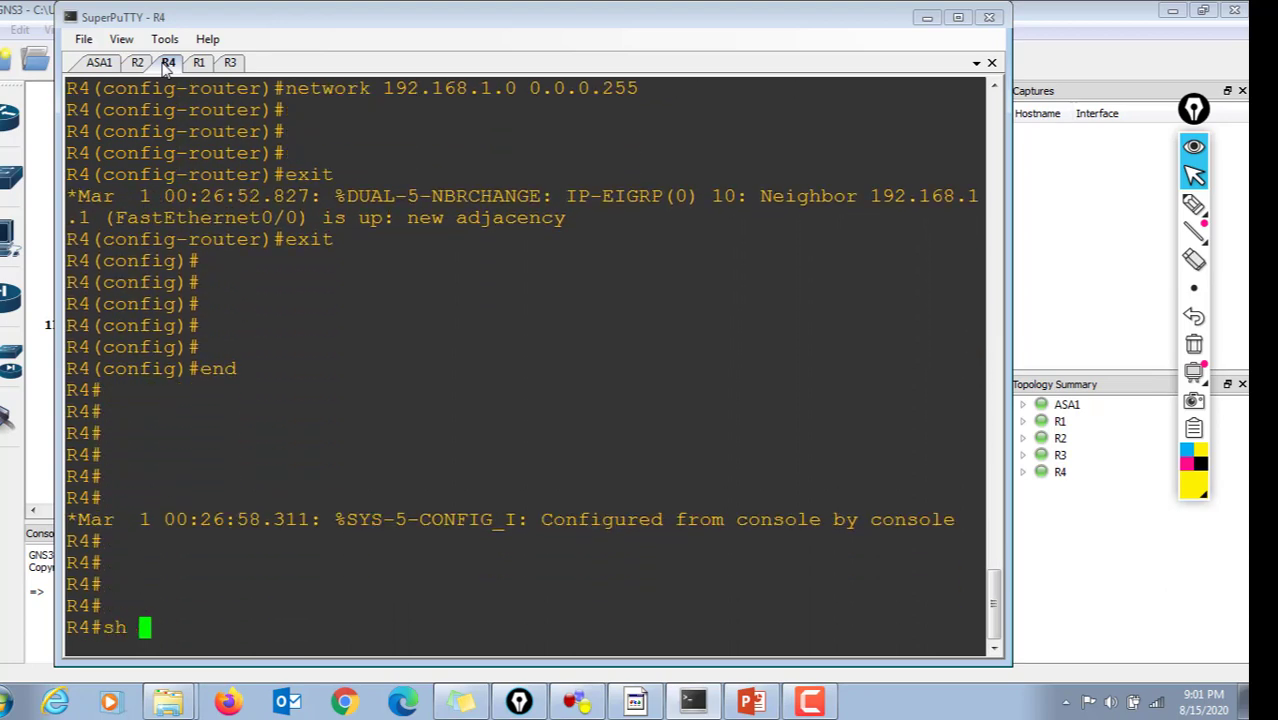
text(ro)
key(BackSpace)
key(BackSpace)
text(ro)
key(Return)
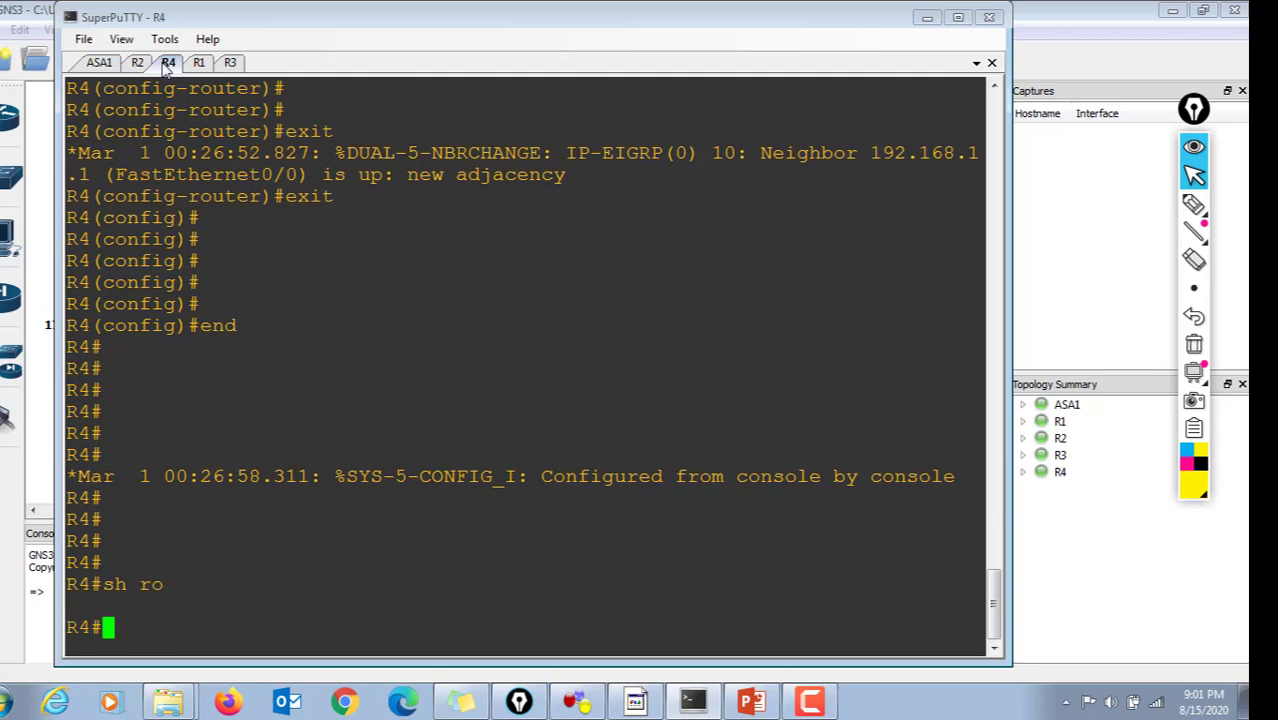
Display R4's routing table with sh ip ro and examine its directly connected and EIGRP-learned networks.
key(Up)
key(BackSpace)
key(BackSpace)
text(ip ro)
key(Return)
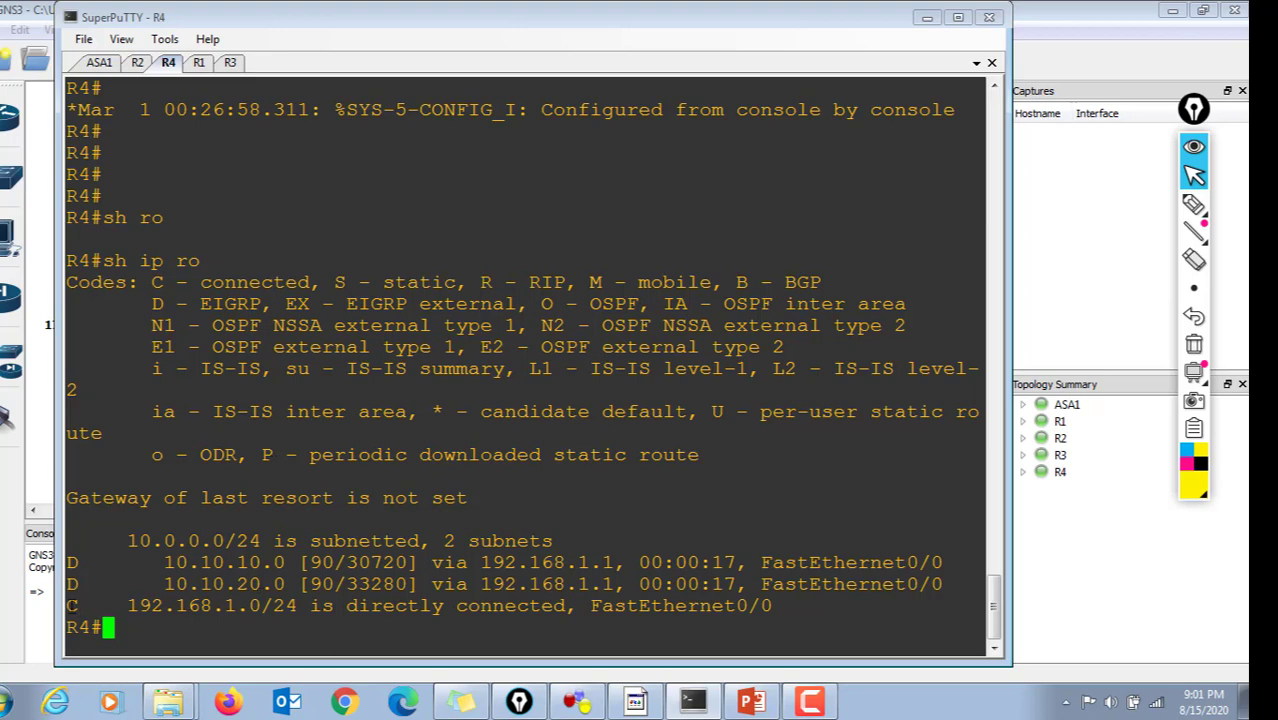
drag(68, 606, 978, 606)
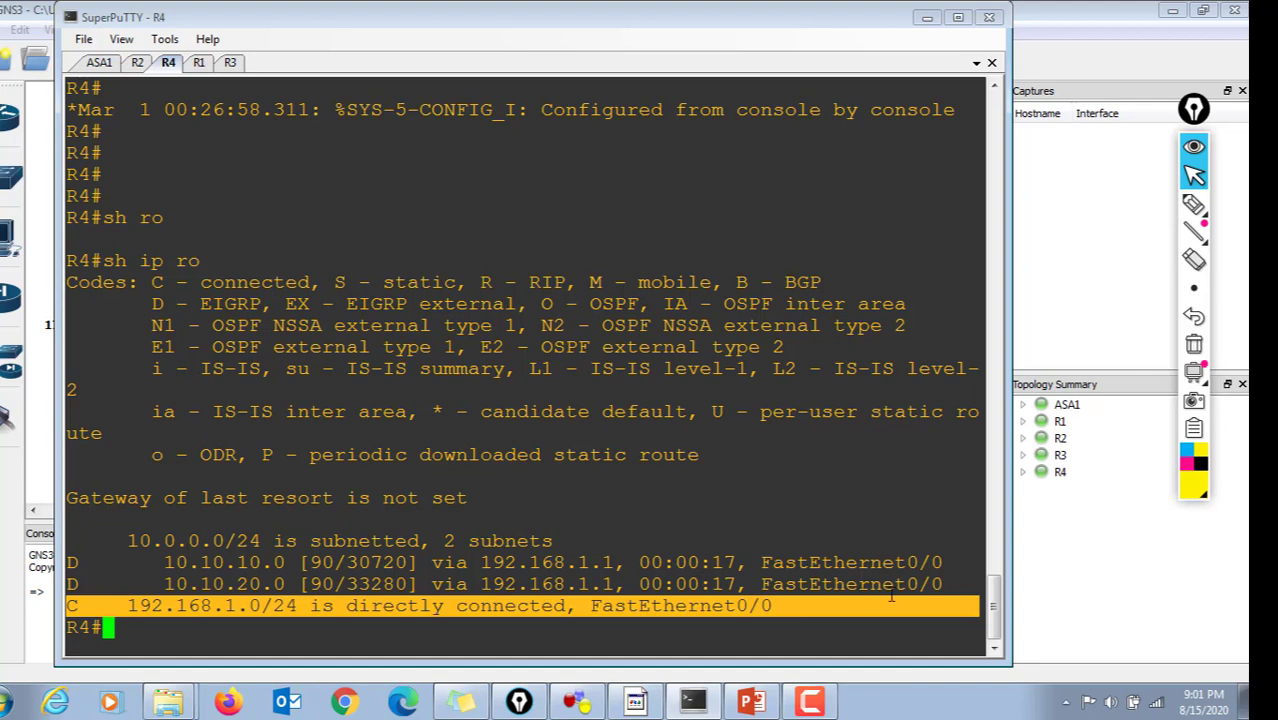
drag(946, 600, 63, 561)
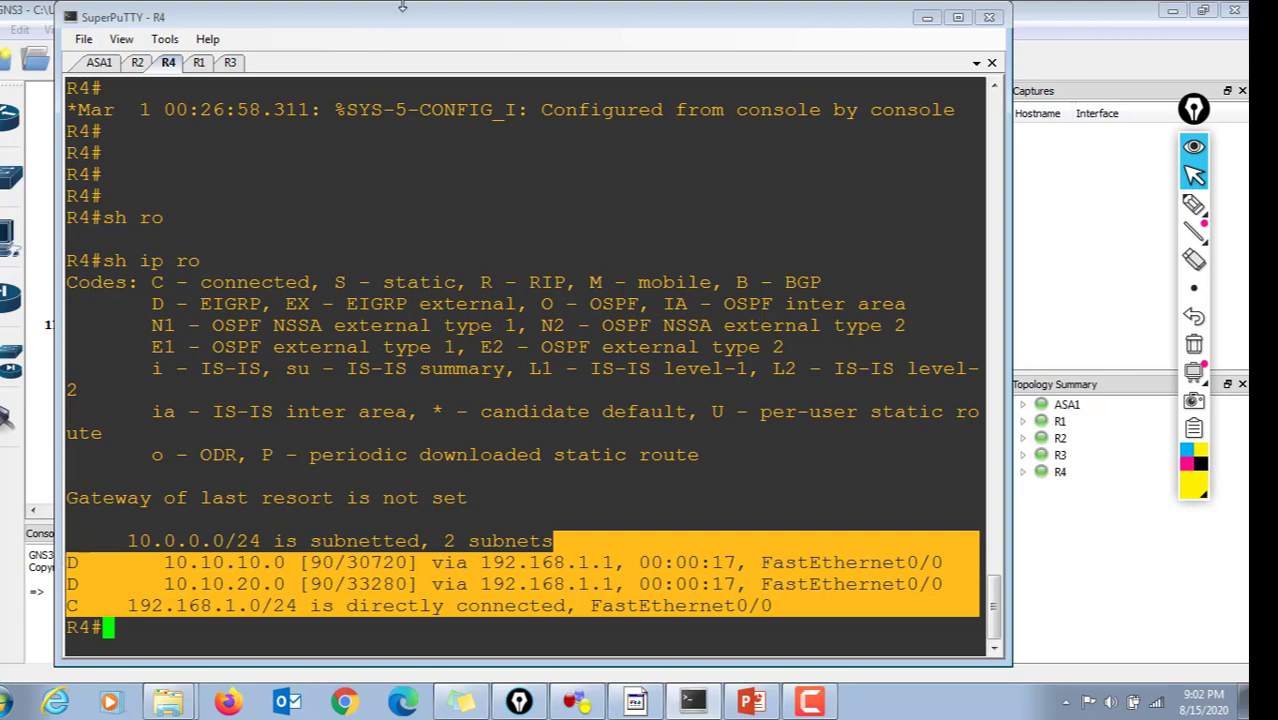
drag(262, 564, 241, 586)
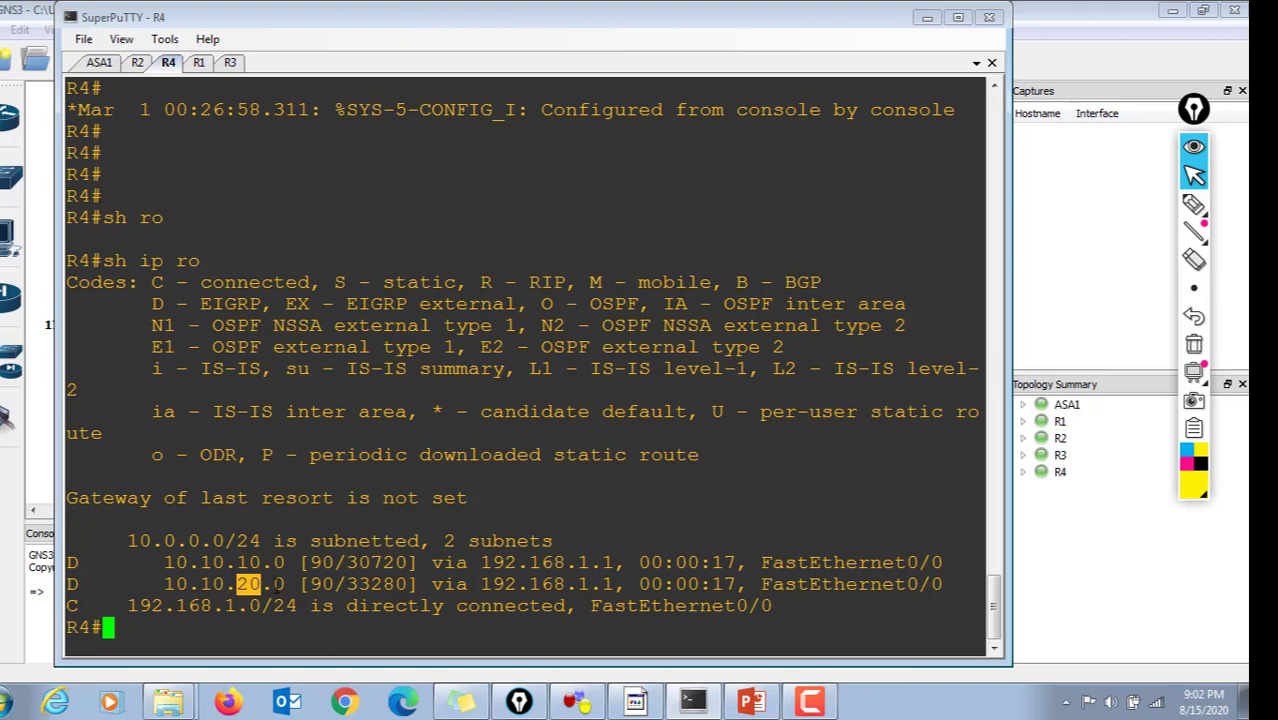
Ping 10.10.10.1 from R4 to test reachability of the ASA's inside interface.
key(Return)
key(Return)
key(Return)
text(pi)
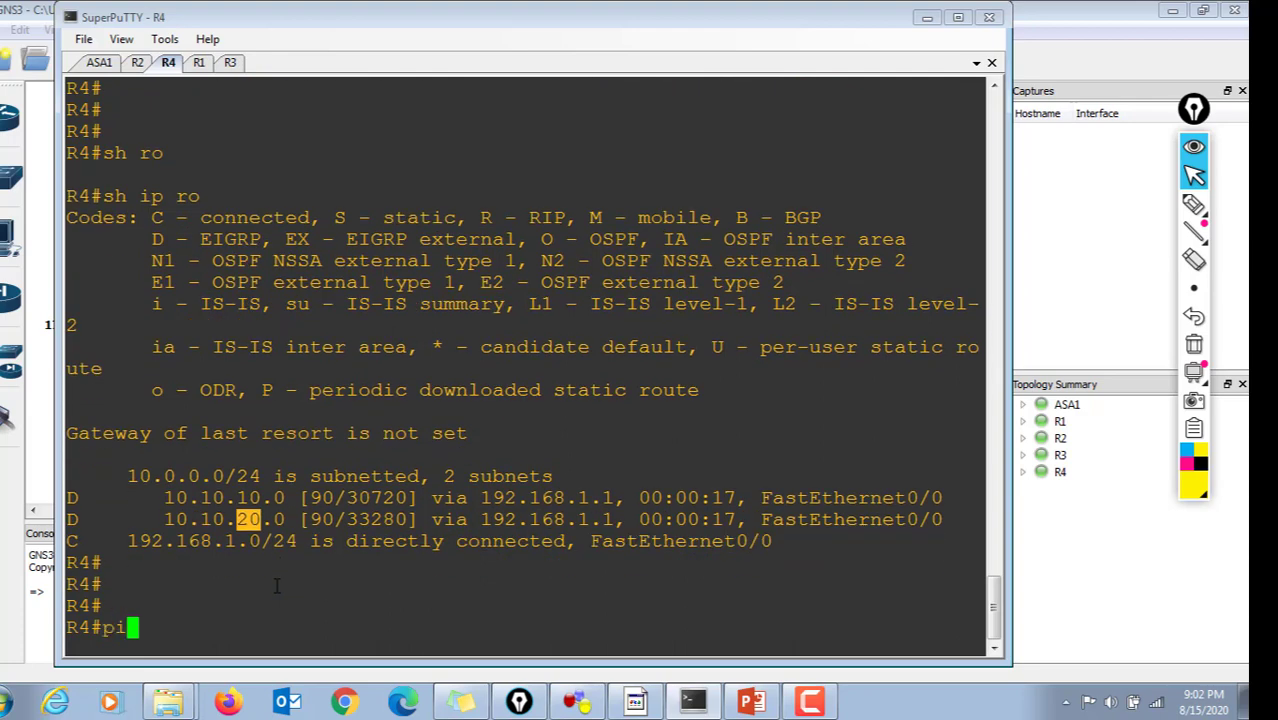
text(ng 10.10.)
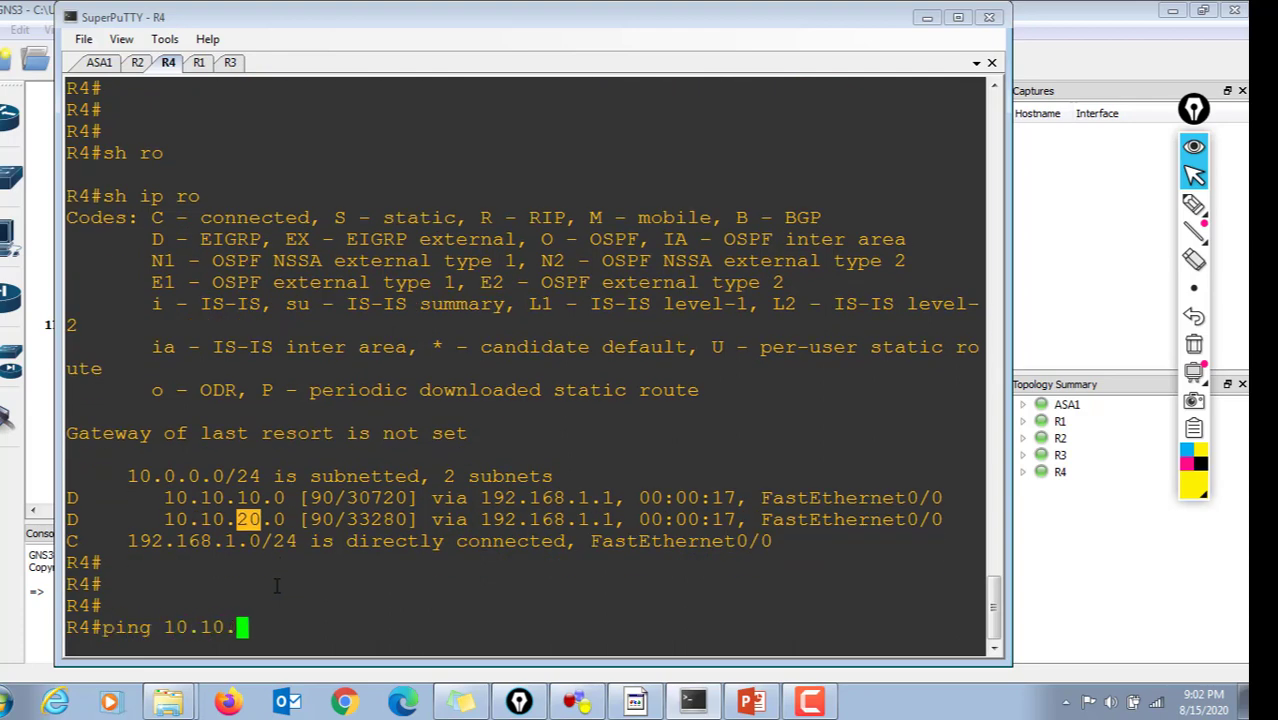
text(10.10.)
key(Return)
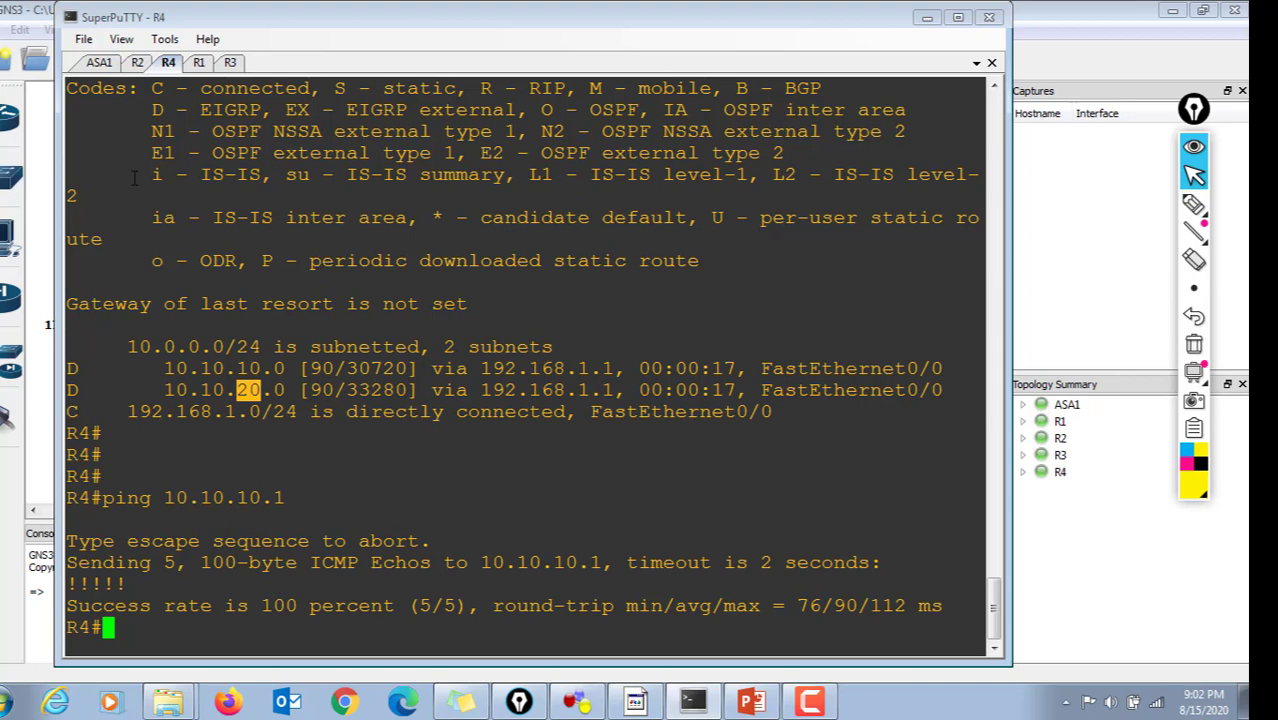
Switch to R2's console and return it to privileged EXEC mode with end.
click(137, 62)
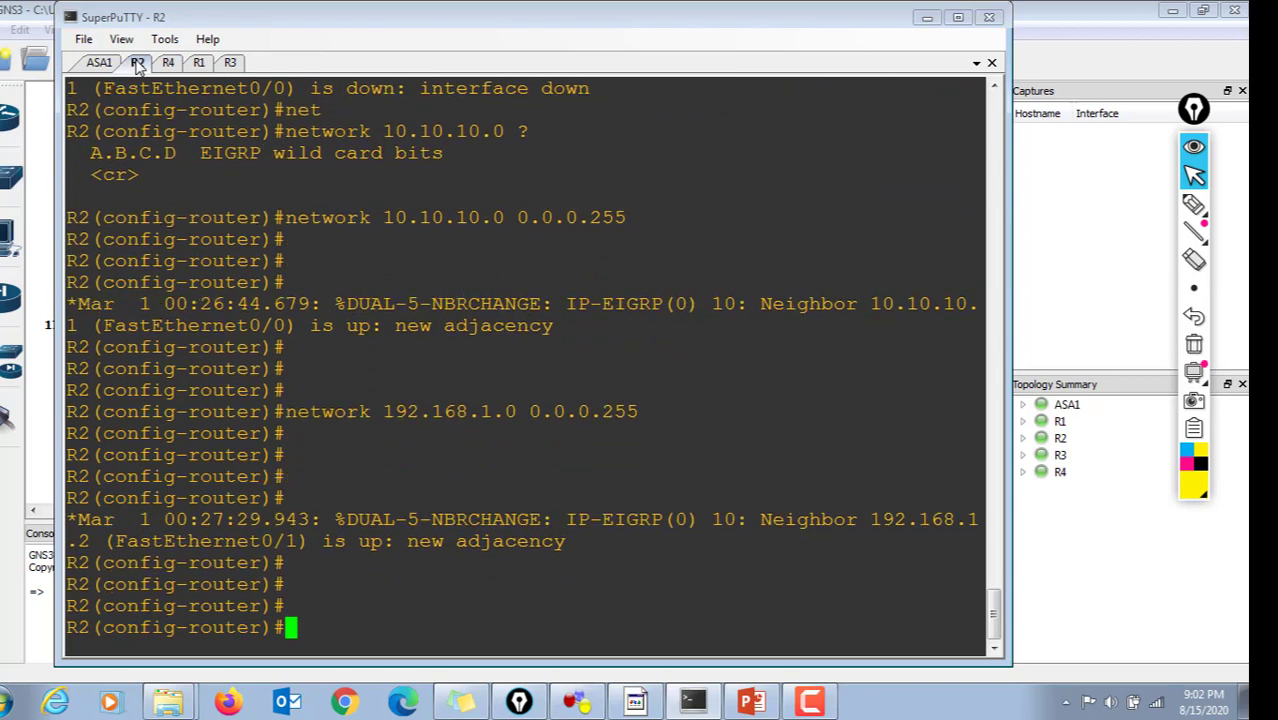
text(end)
key(Return)
key(Return)
key(Return)
key(Return)
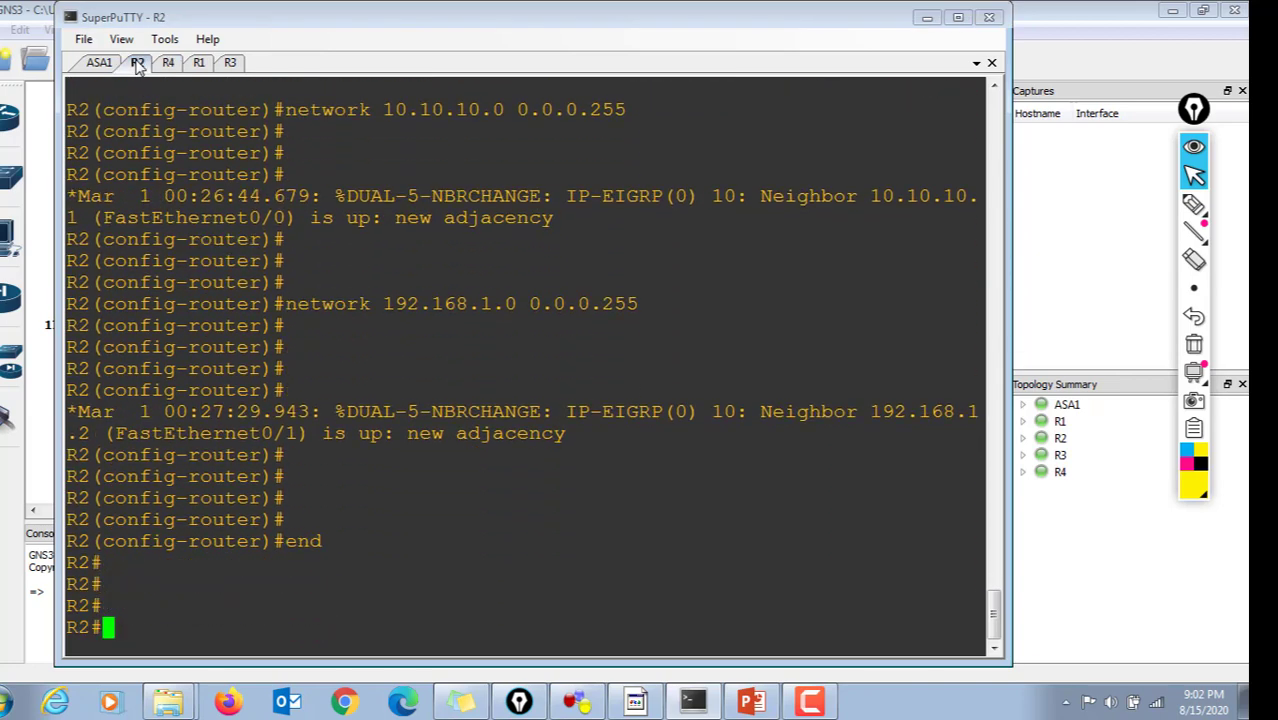
Display R2's routing table with sh ip ro and examine the EIGRP route to 10.10.20.0.
text(sh ip ro)
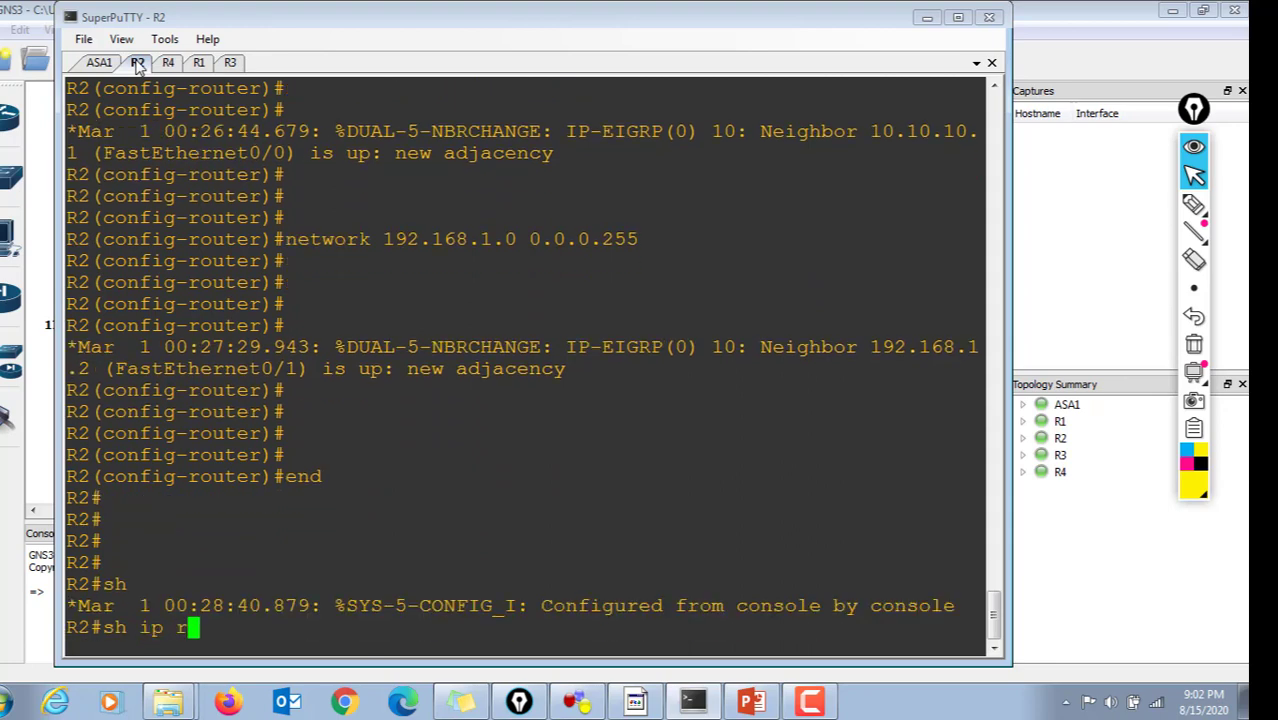
key(Return)
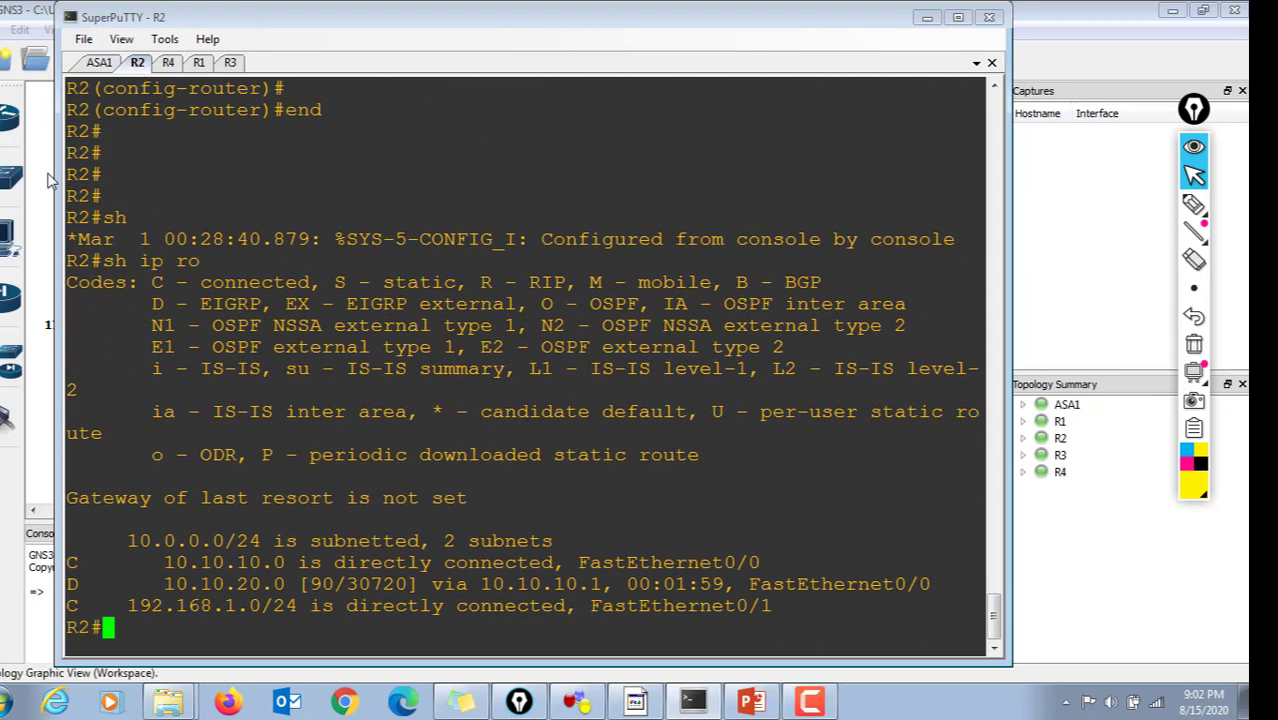
drag(155, 584, 944, 583)
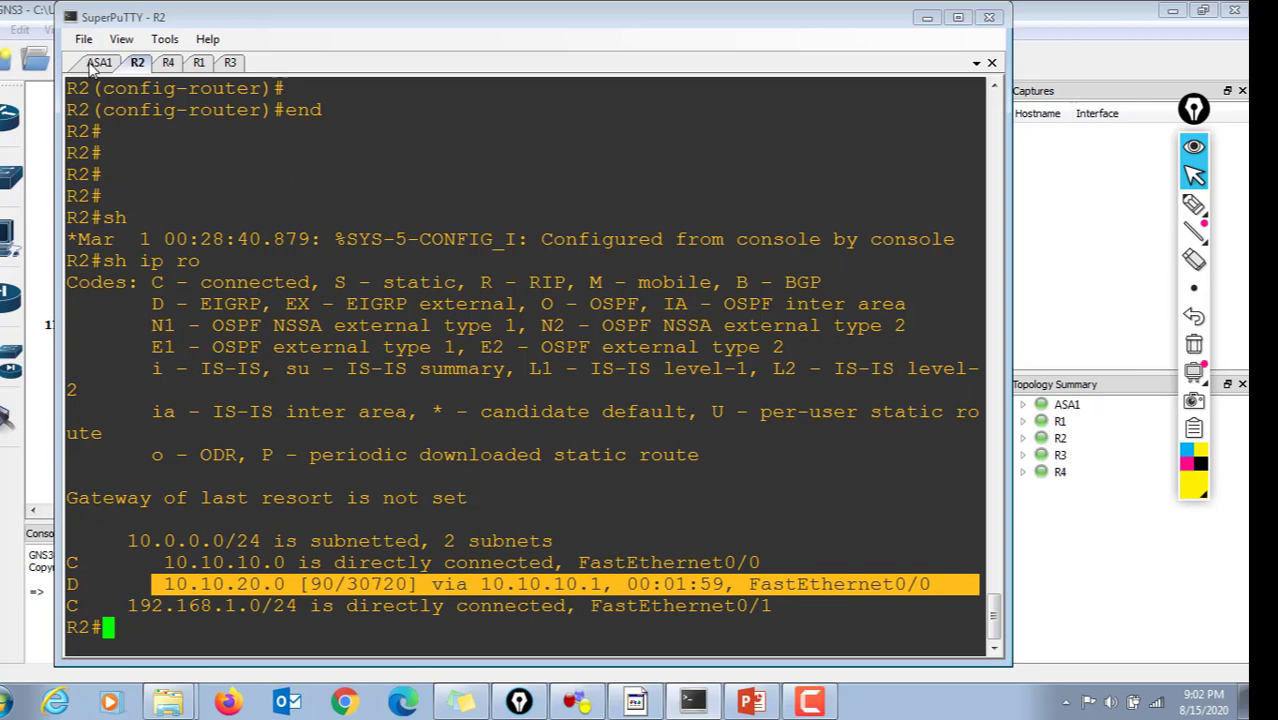
Switch to ASA1's console and leave its router configuration mode with end.
click(95, 63)
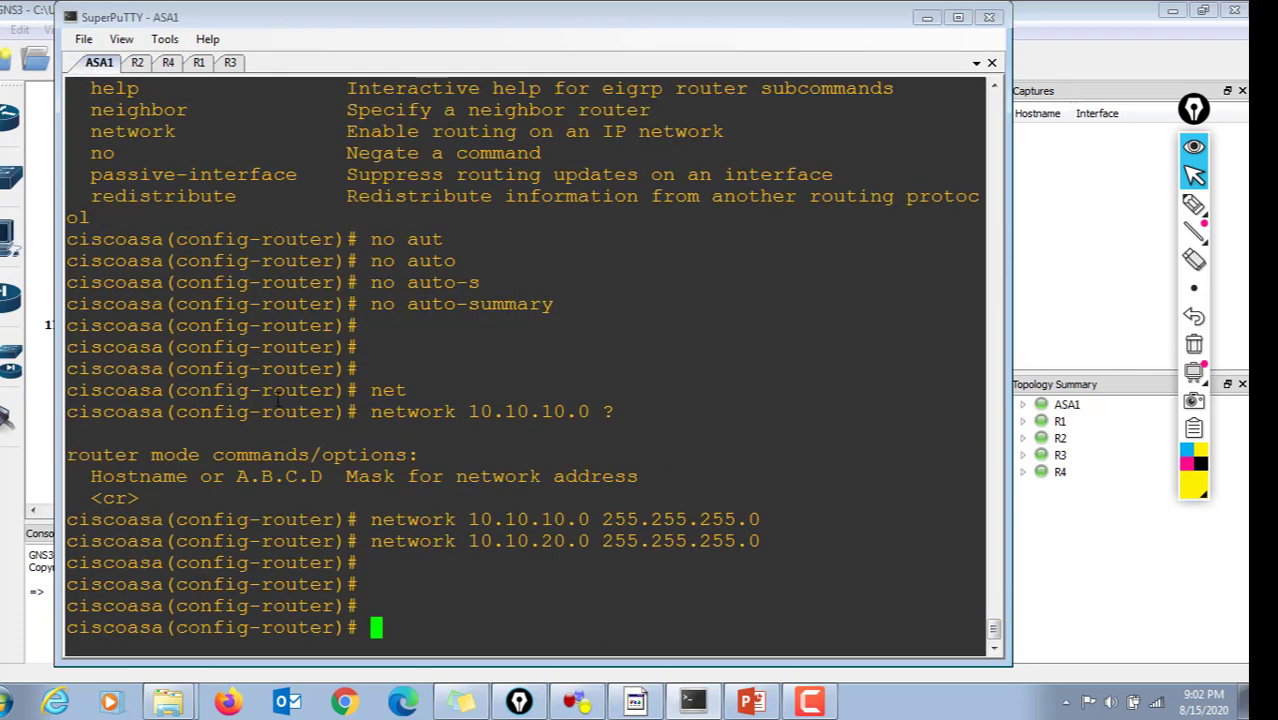
text(end)
key(Return)
key(Return)
key(Return)
key(Return)
key(Return)
key(Return)
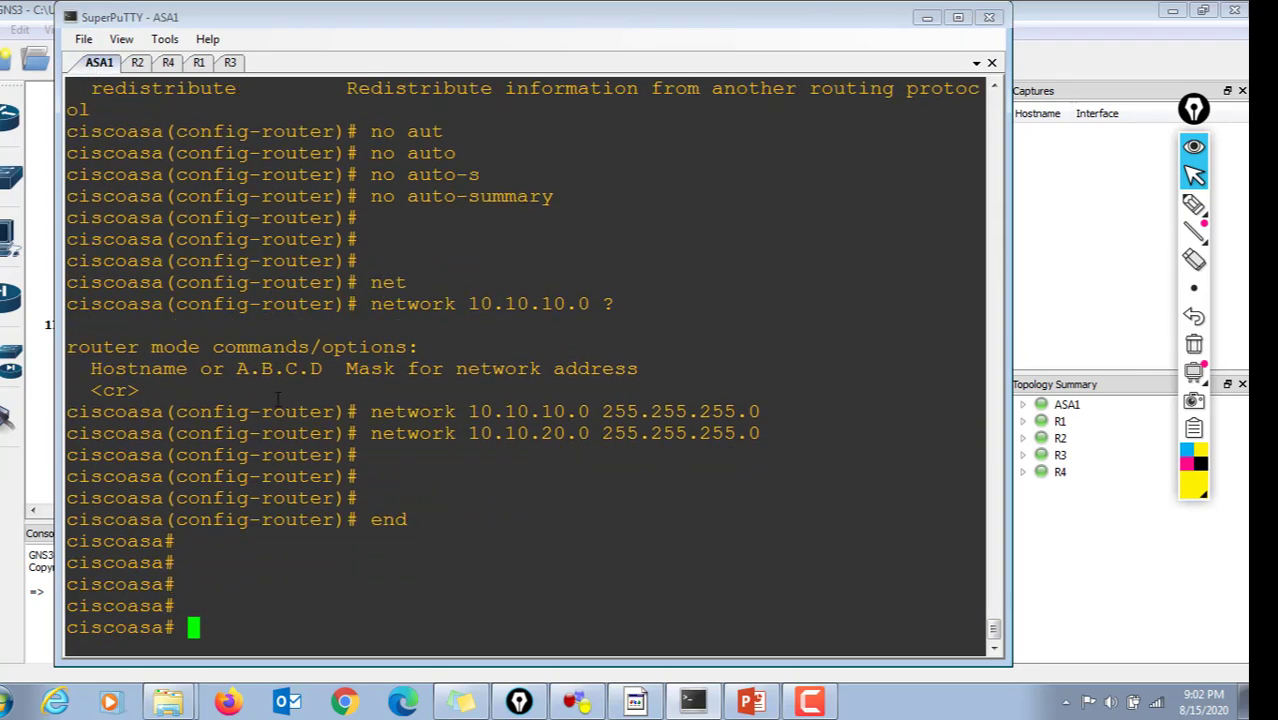
Display ASA1's routing table with sh ro and examine the EIGRP route to 192.168.1.0.
text(sh ro)
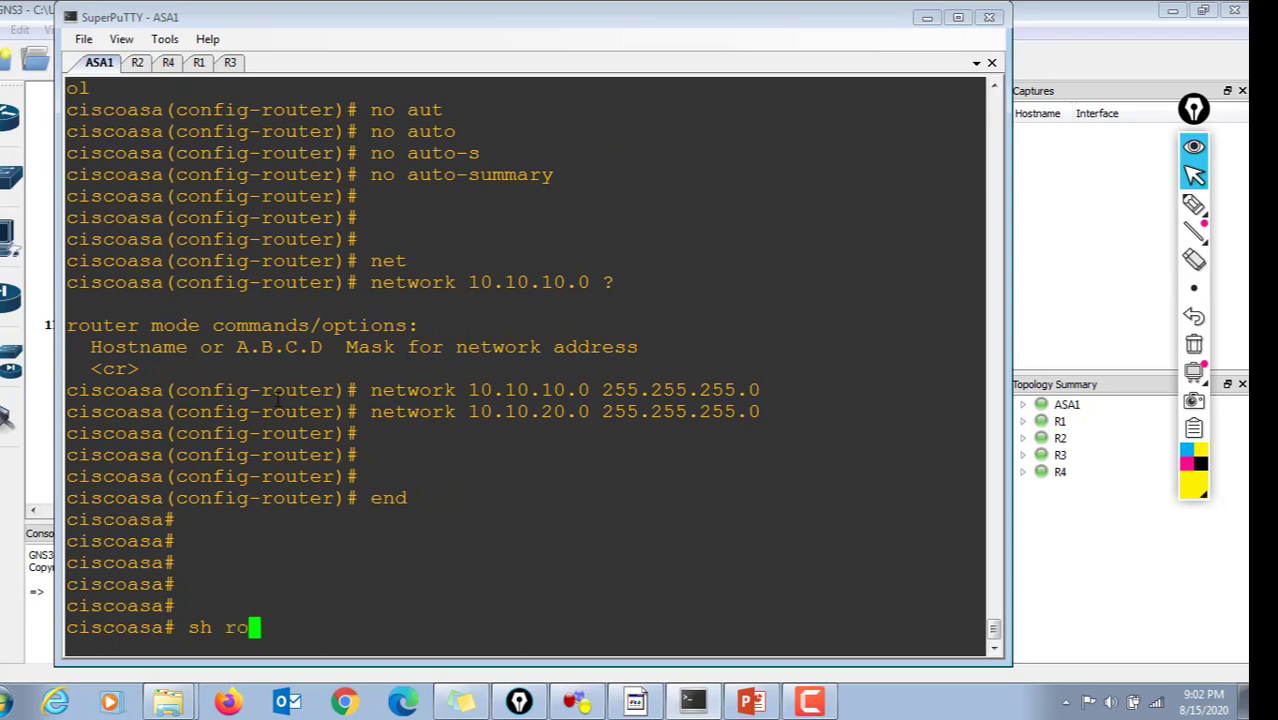
key(Return)
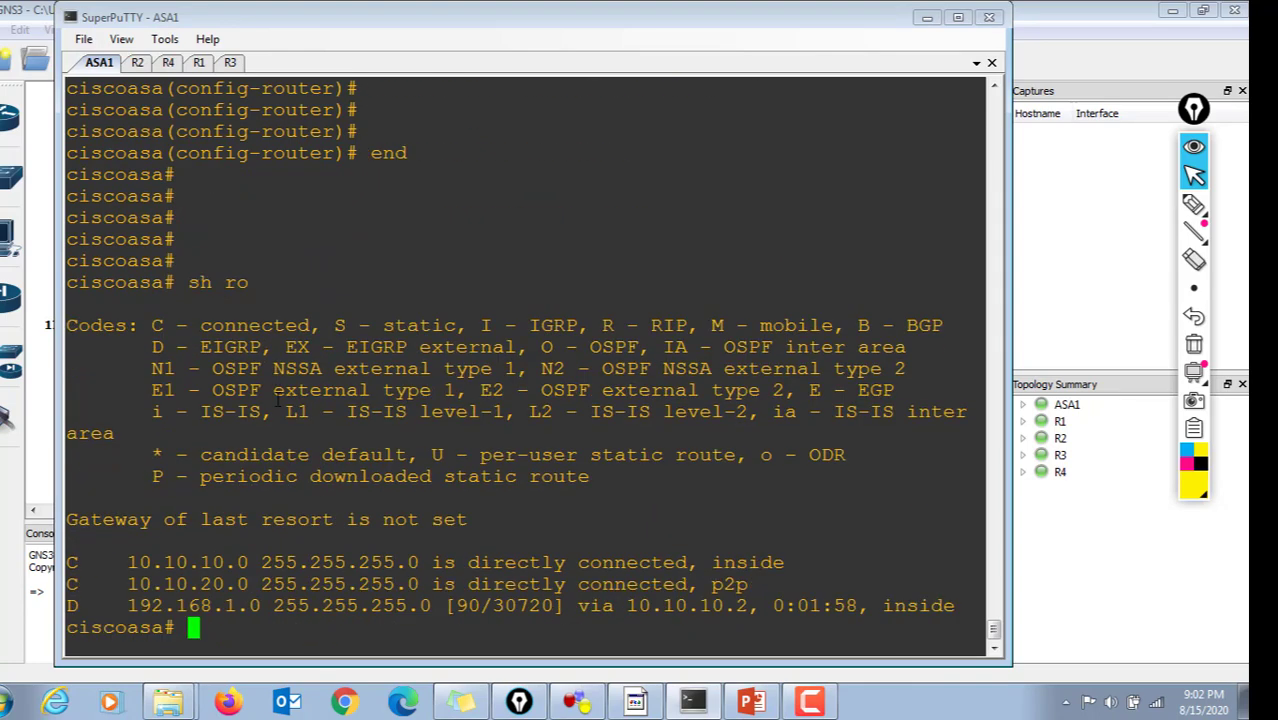
drag(131, 606, 633, 606)
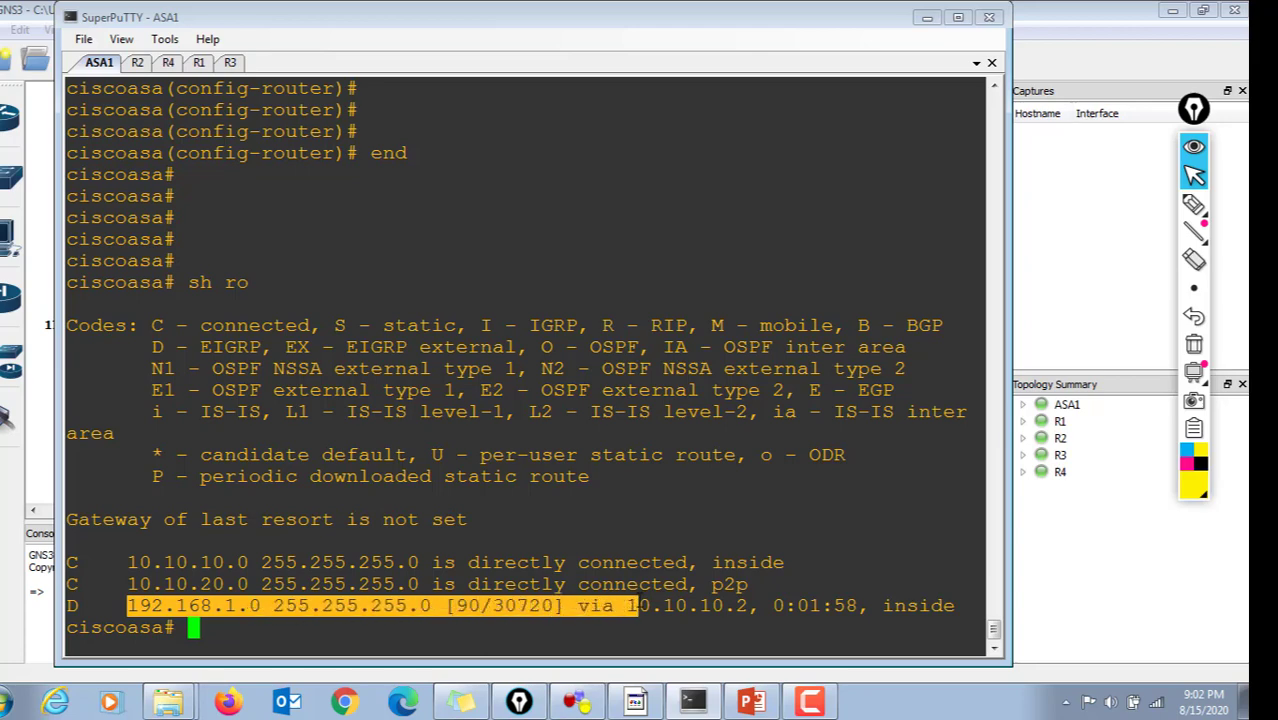
Narrow the console window to check R2 and R4 in the topology, and widen it again.
drag(1012, 195, 751, 206)
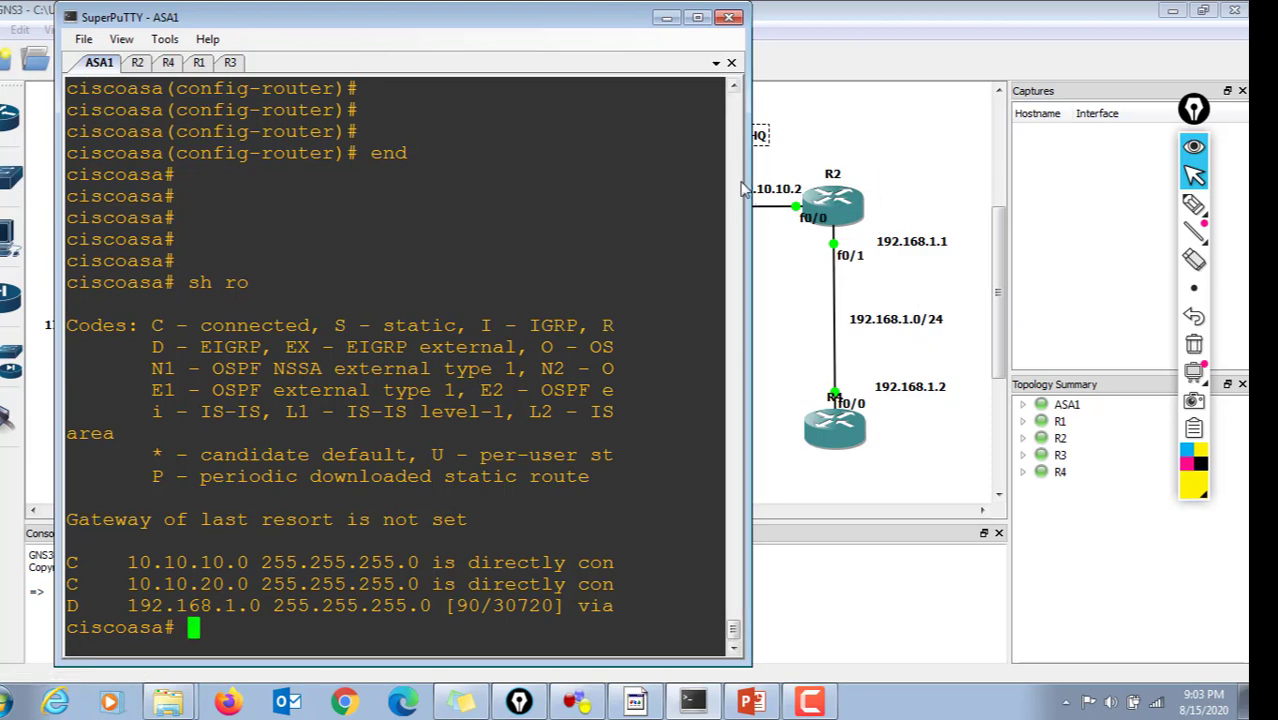
drag(746, 202, 966, 201)
click(610, 511)
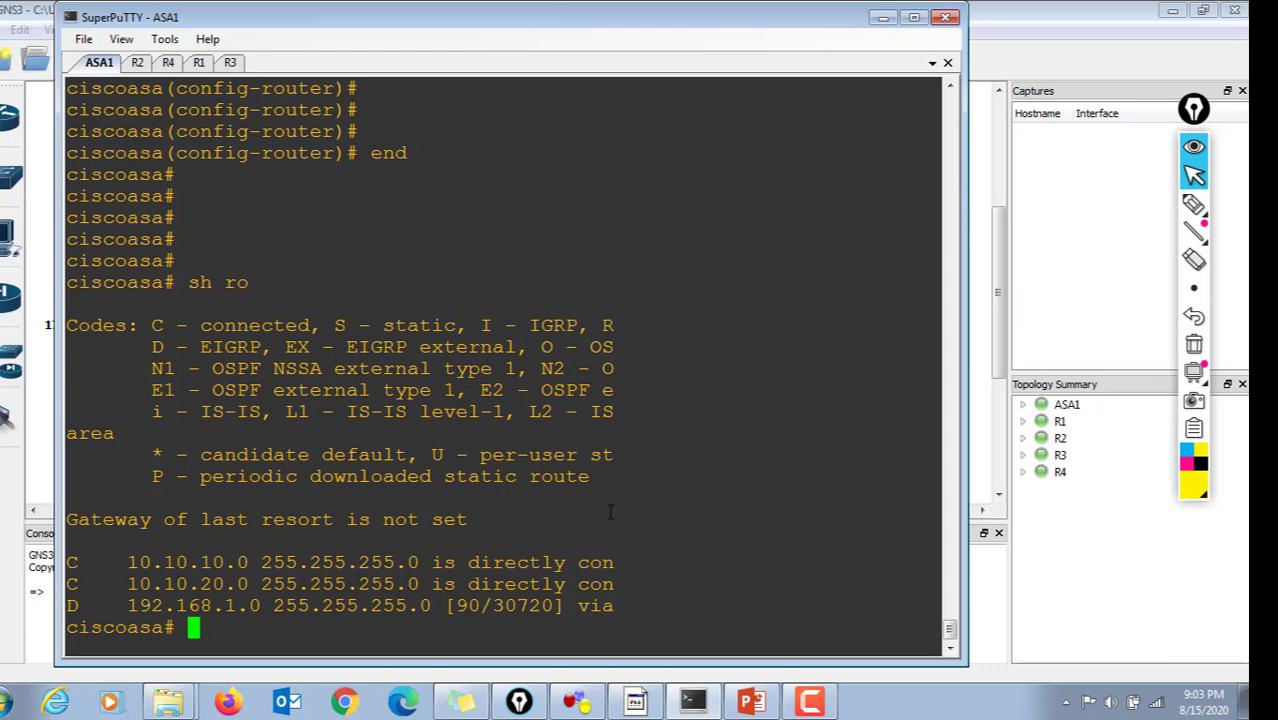
Run sh ro again on ASA1 and examine the next hop of the EIGRP route to 192.168.1.0.
key(Return)
key(Up)
key(Return)
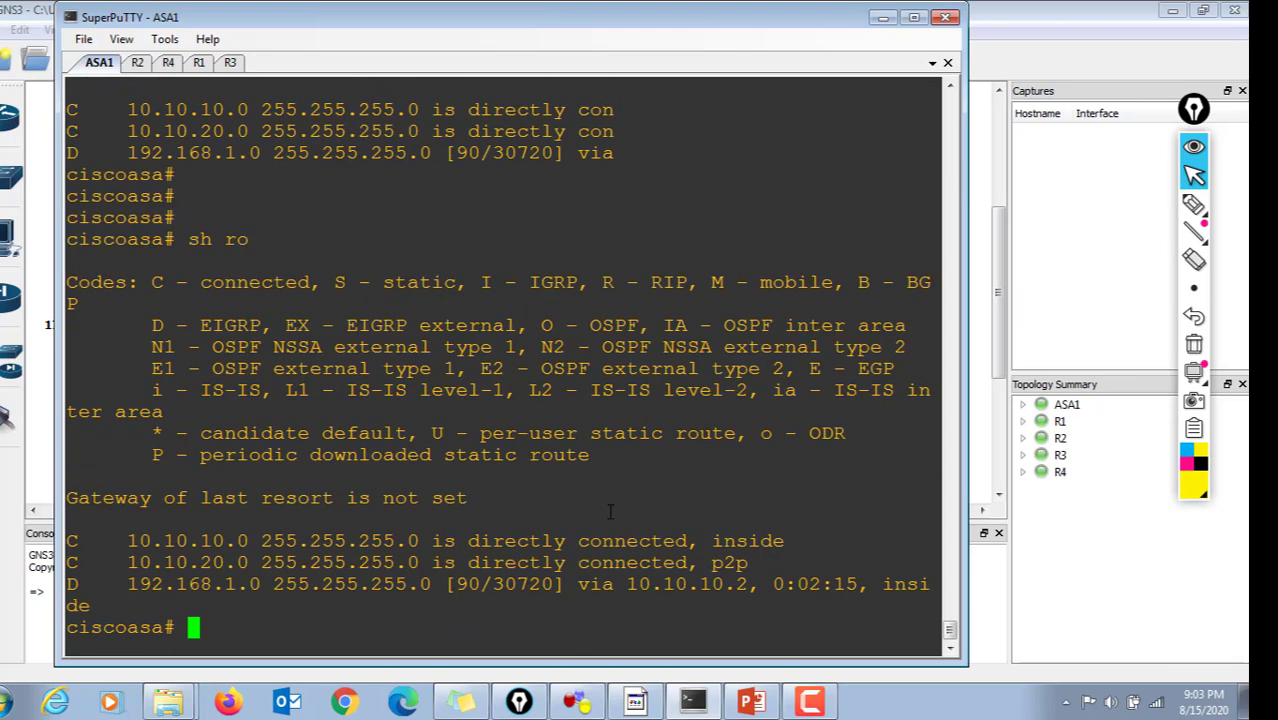
drag(750, 582, 72, 586)
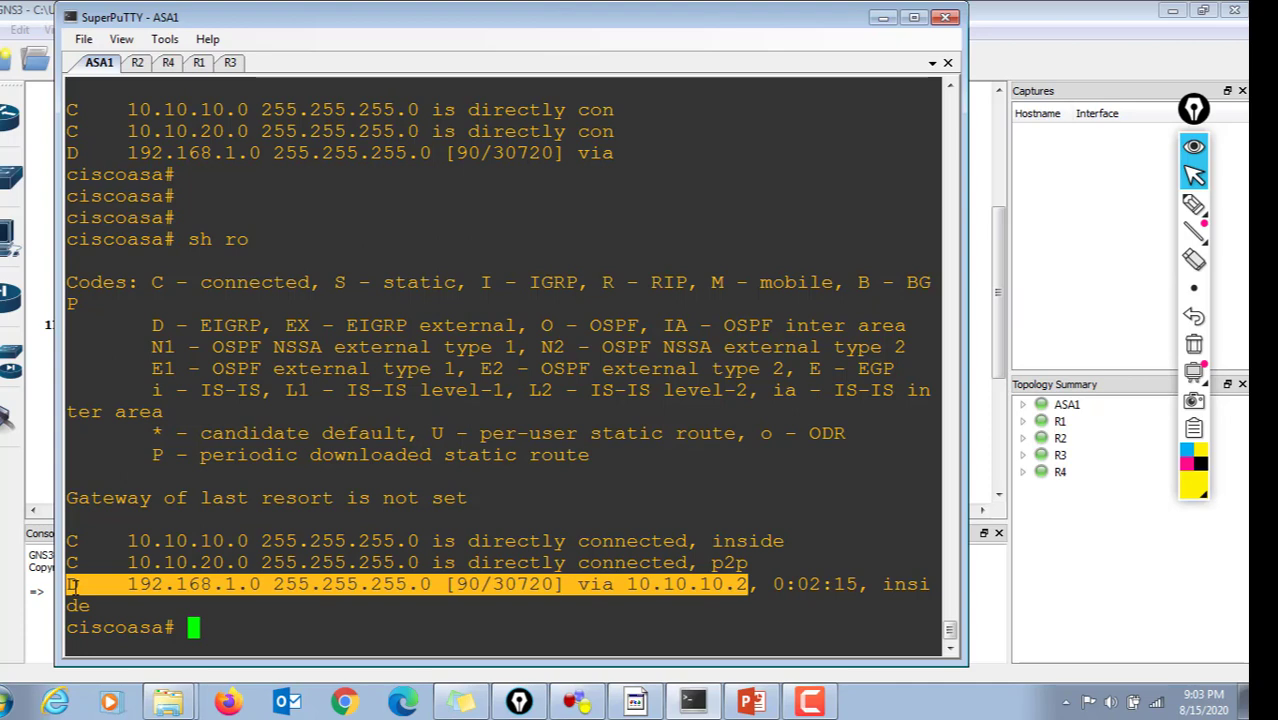
Ping 192.168.1.2 from ASA1 to test reachability of the HQ network.
key(Return)
key(Return)
key(Return)
text(ping 192.168.1.2)
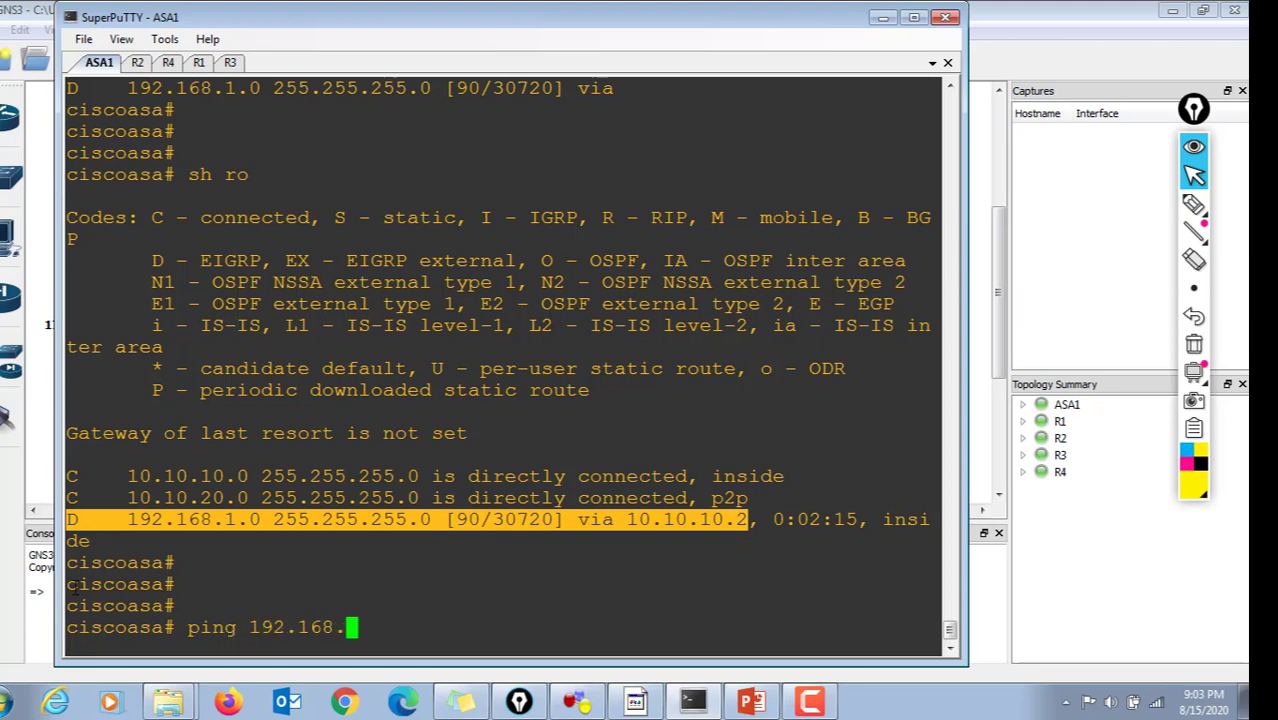
key(Return)
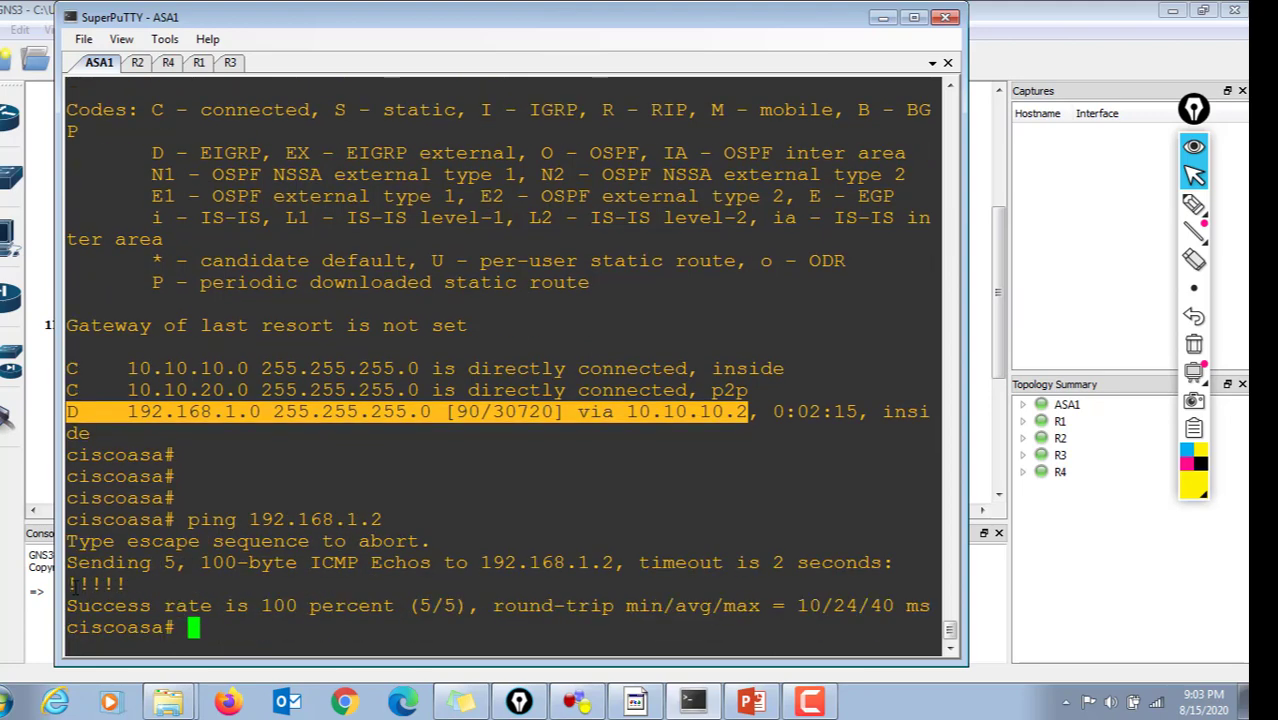
Move the console window to reveal the branch topology, ping 172.16.1.2 from ASA1 and examine the reply.
key(Return)
key(Return)
key(Return)
text(ping)
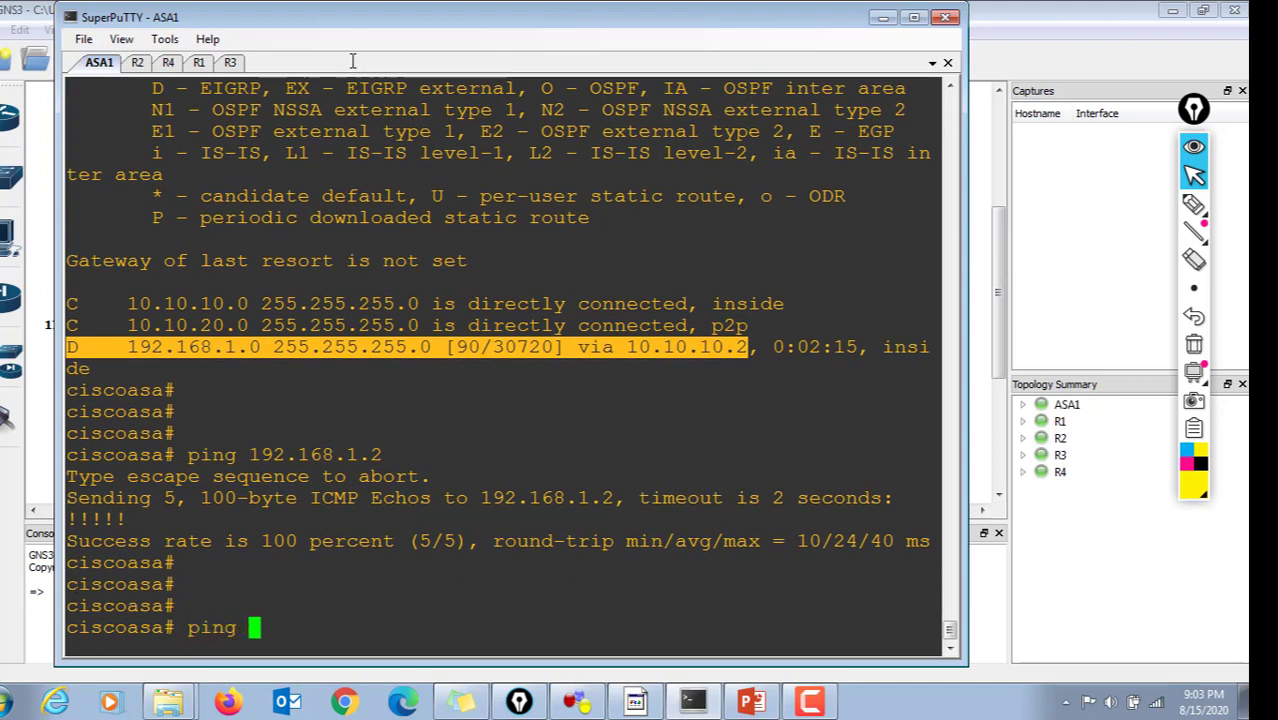
drag(345, 17, 512, 17)
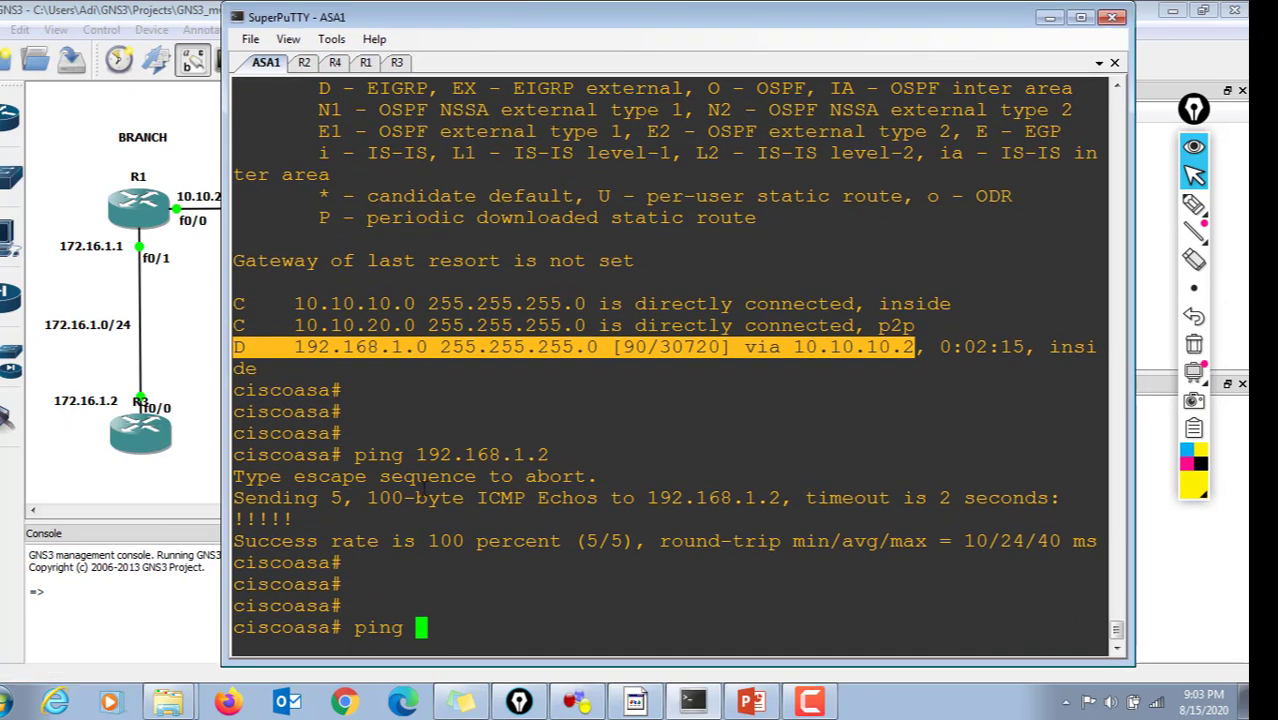
text(172.16.1.2)
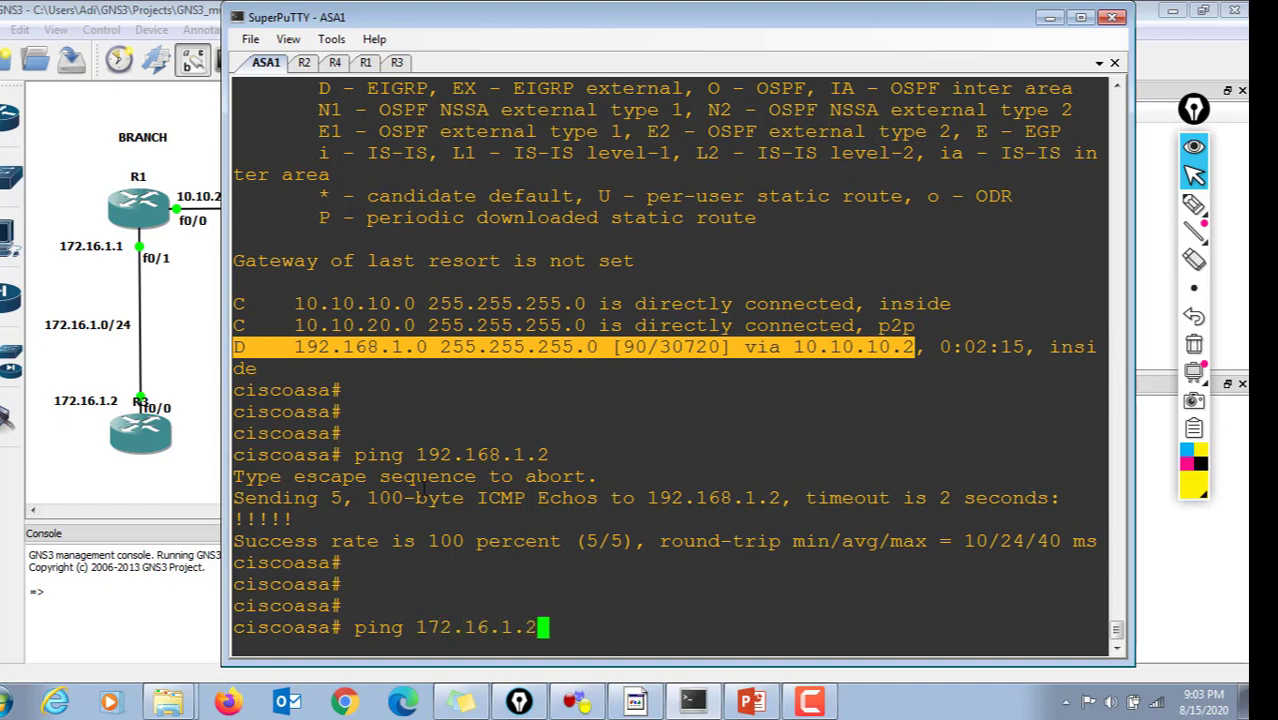
key(Return)
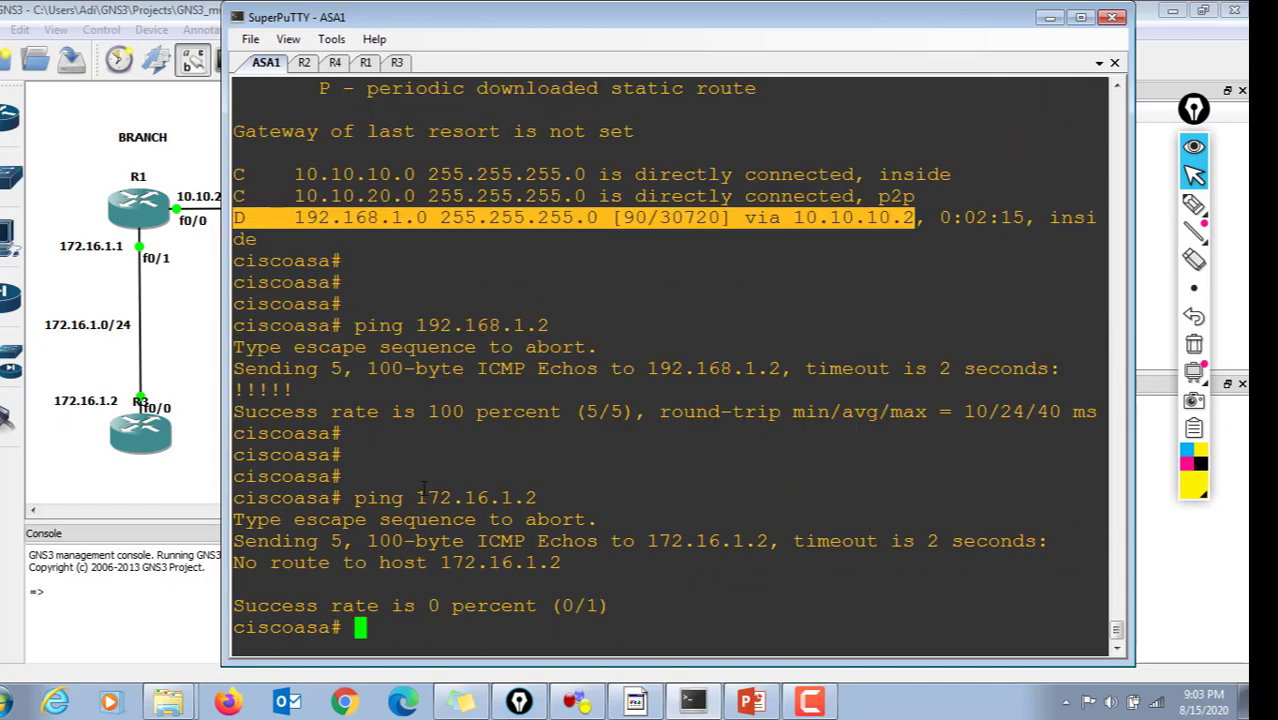
drag(599, 545, 535, 563)
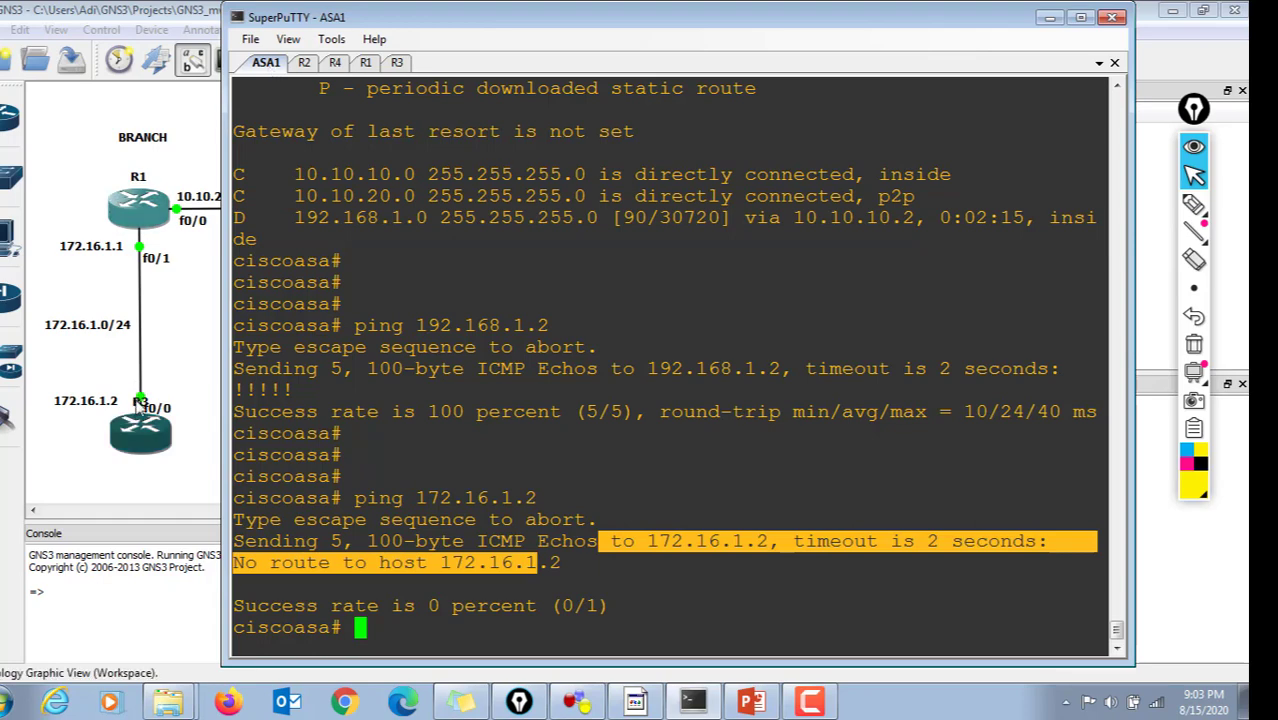
Switch to R1's console and enter global configuration mode with config t.
click(368, 66)
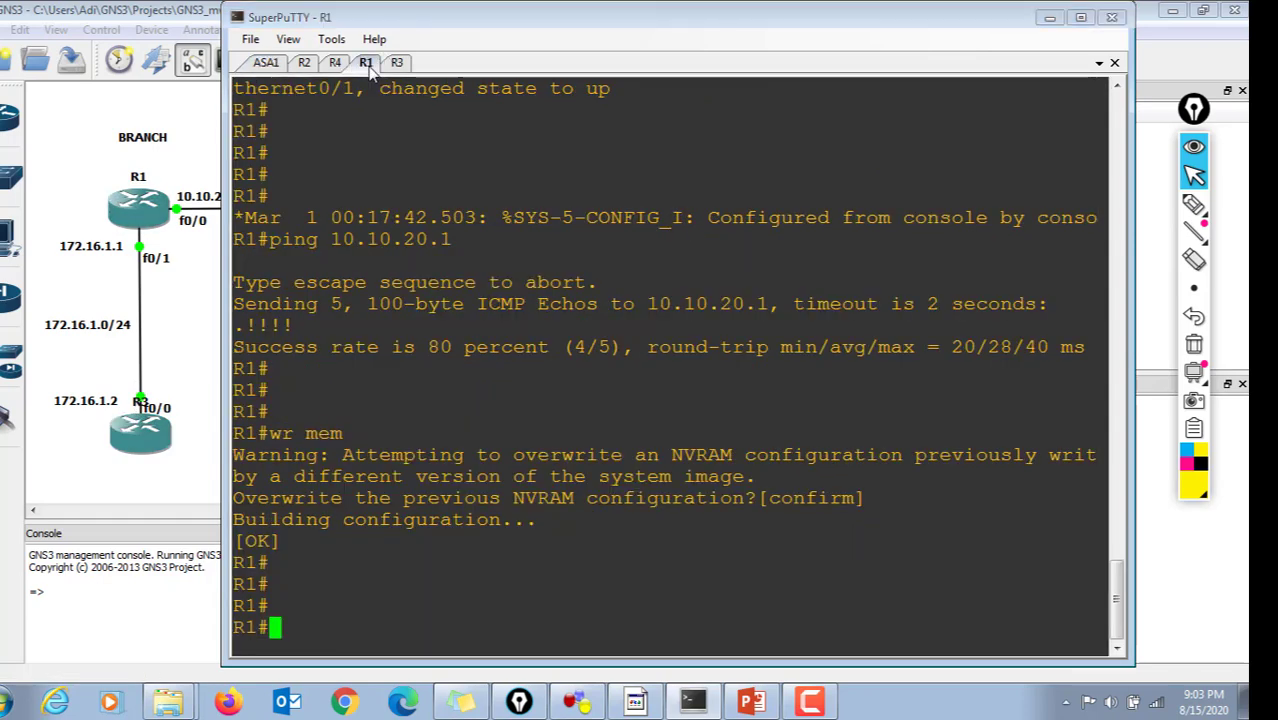
key(Return)
key(Return)
key(Return)
text(conf)
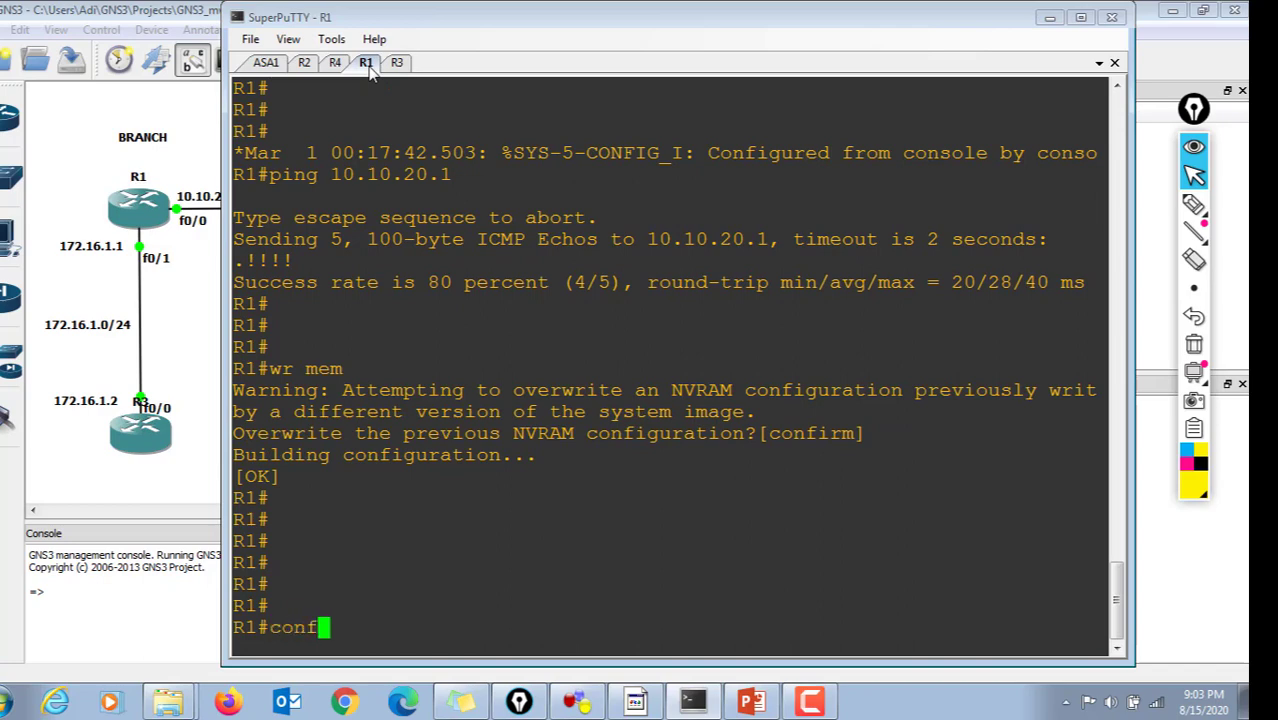
text(ig t)
key(Return)
key(Return)
key(Return)
key(Return)
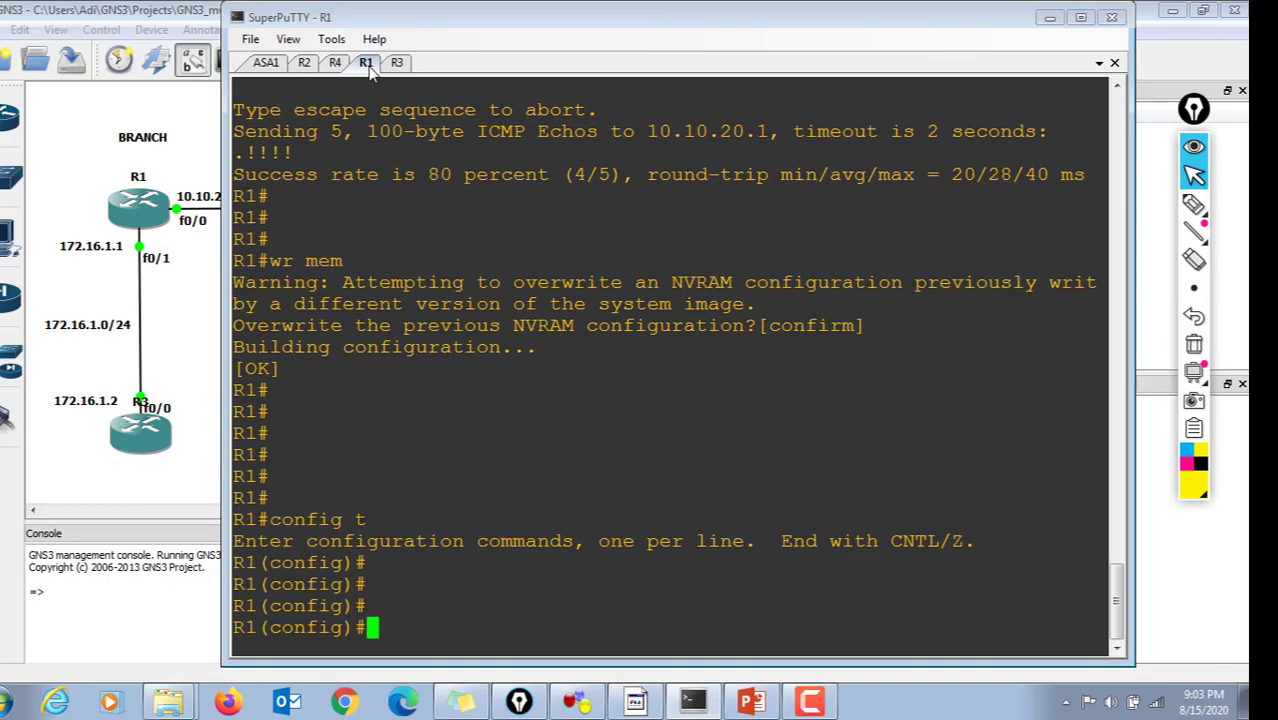
Start EIGRP process 10 on R1 and turn off automatic summarization with no auto-summary.
text(rout)
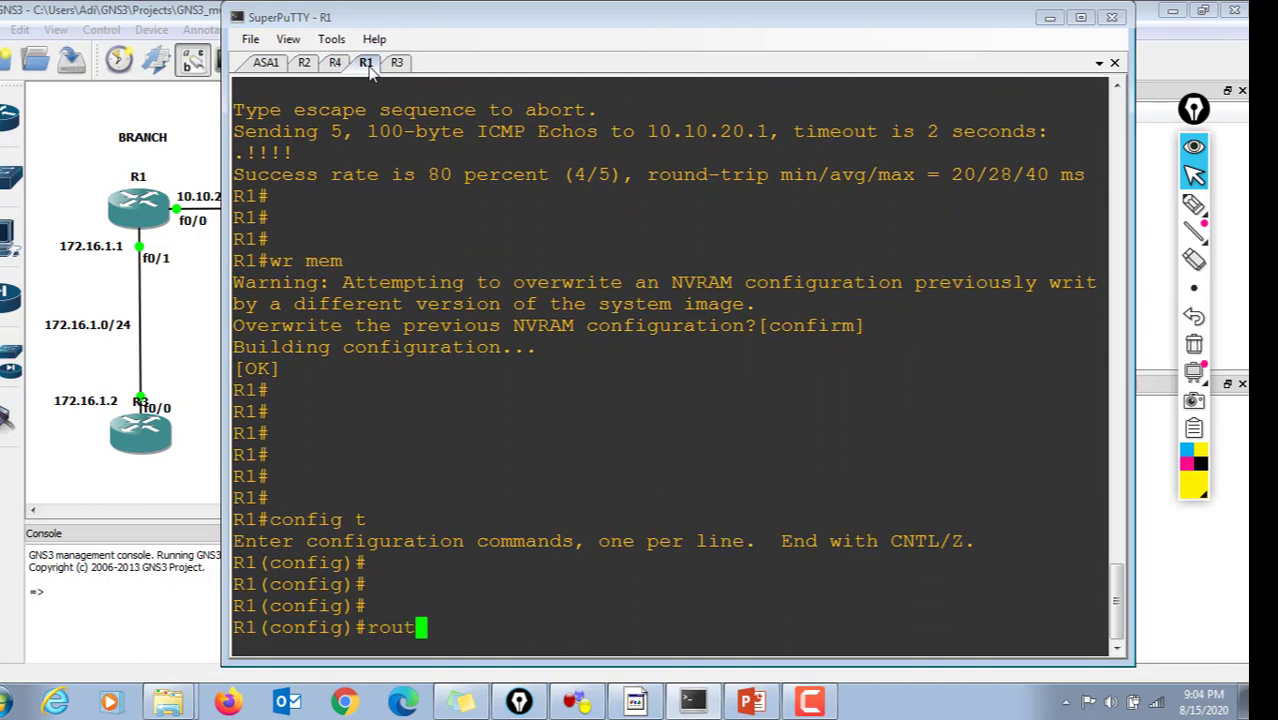
text(er ei)
key(Tab)
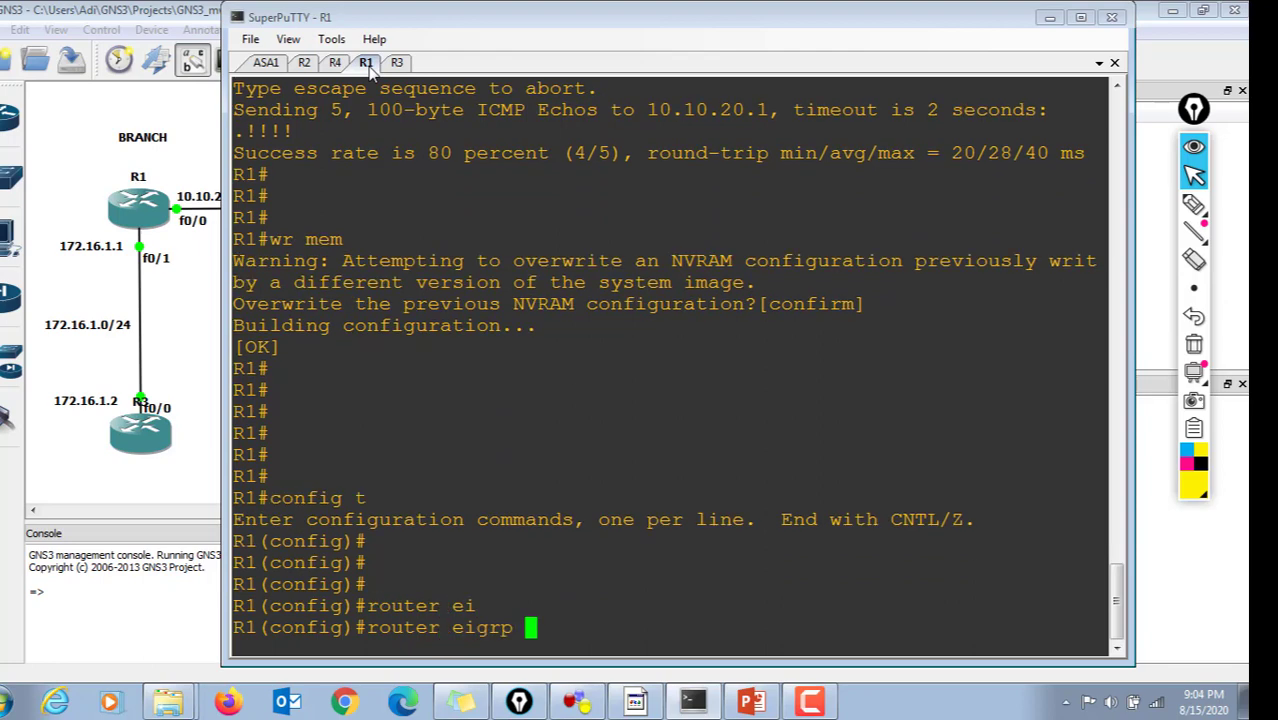
text(10)
key(Return)
text(n)
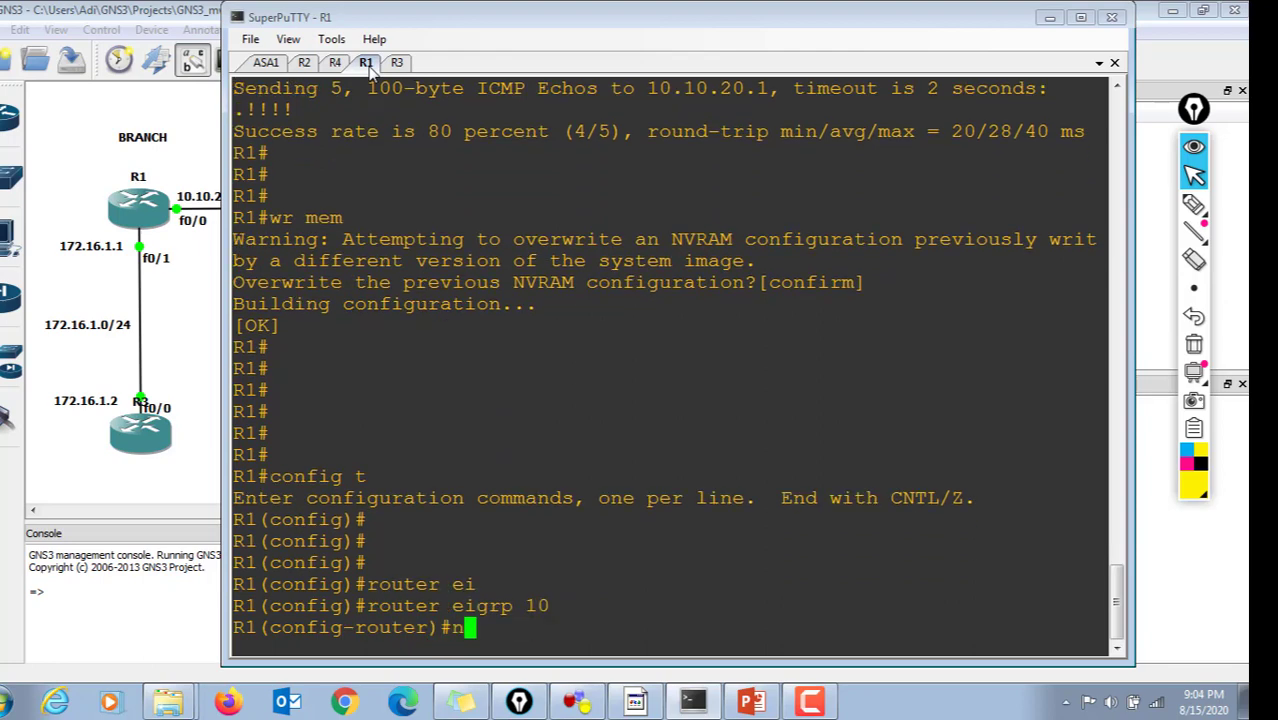
text(o auto-)
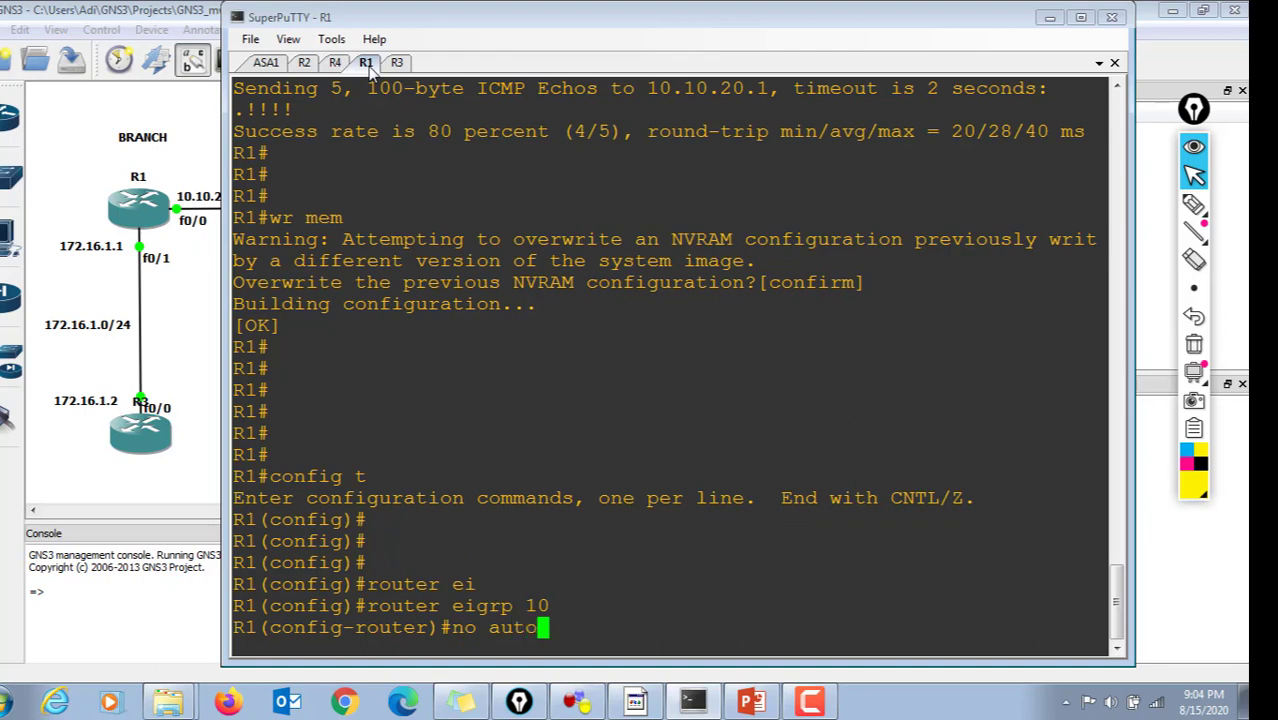
key(Tab)
key(Return)
key(Return)
Advertise network 10.10.20.0 with wildcard mask 0.0.0.255 in R1's EIGRP 10 process.
text(netw)
key(Tab)
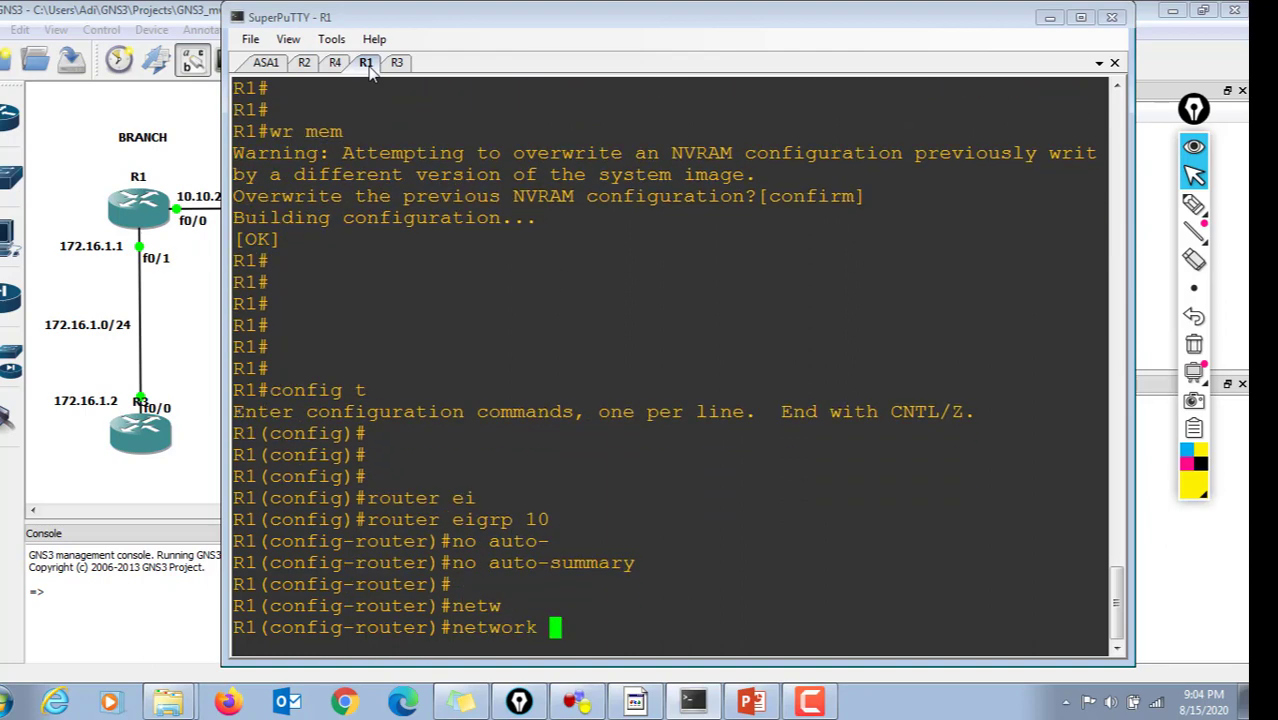
text(10.10.1)
key(BackSpace)
text(20.0 )
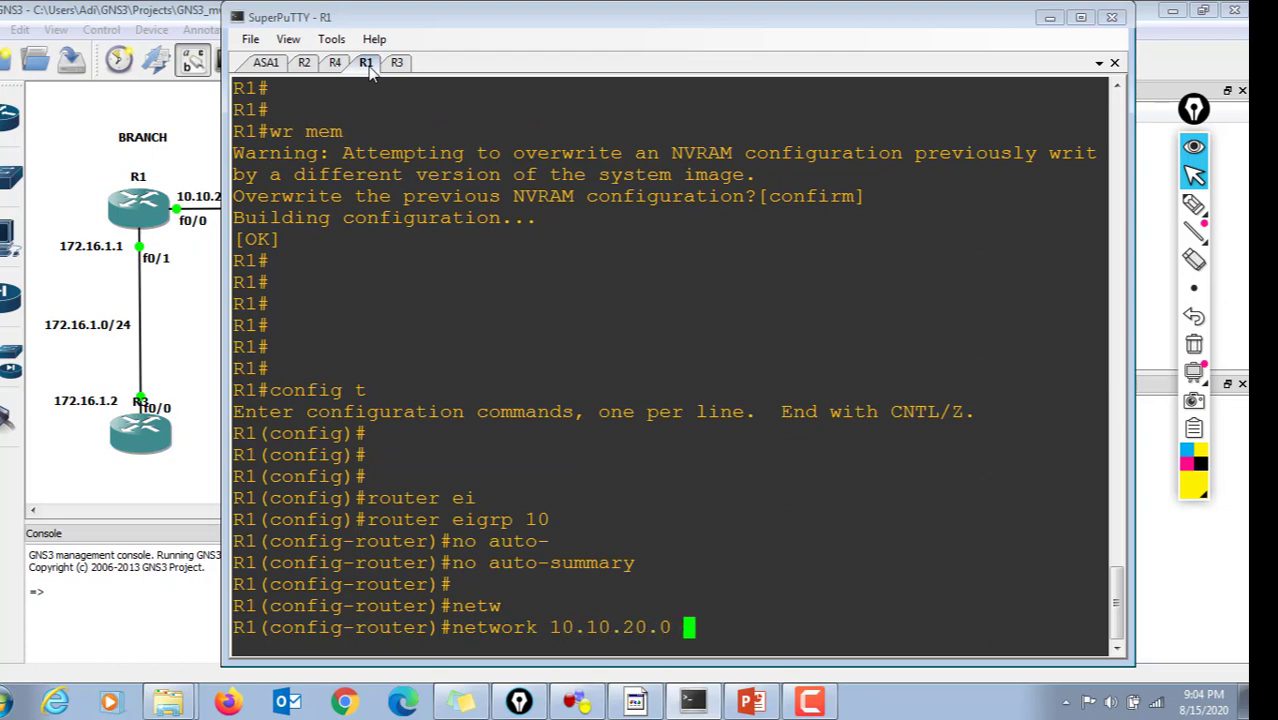
text(0.0.0.255)
key(Return)
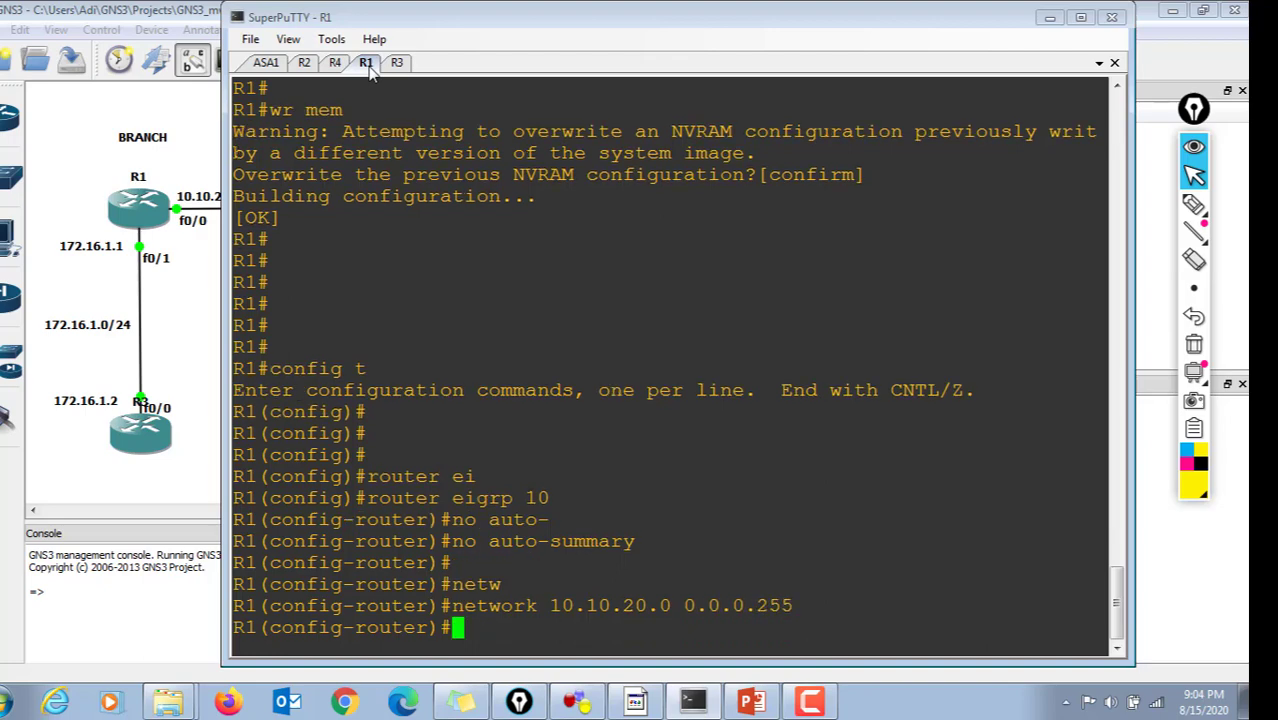
Recall the previous network command on R1 and edit it to advertise 172.16.1.0 with wildcard mask 0.0.0.255.
key(Up)
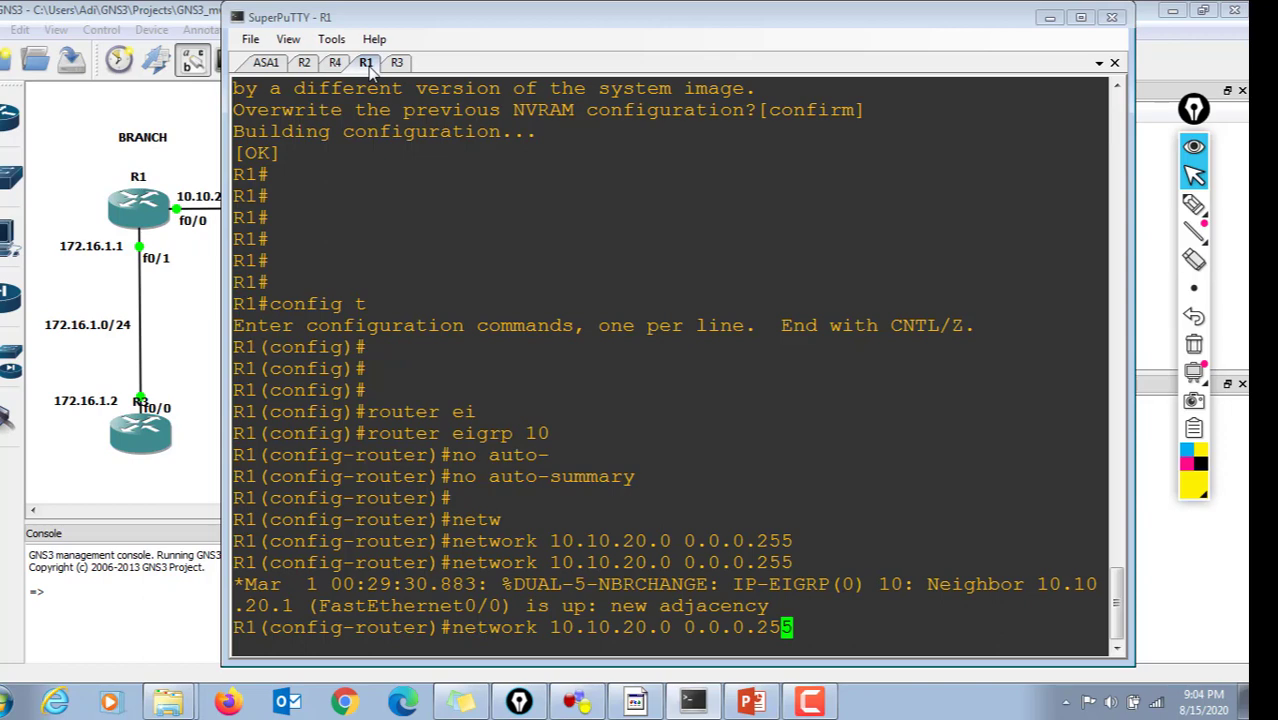
key(Left)
key(Left)
key(Left)
key(Left)
key(Left)
key(Left)
key(Left)
key(Left)
key(Left)
key(Left)
key(Left)
key(Left)
key(BackSpace)
key(Delete)
key(Left)
key(Left)
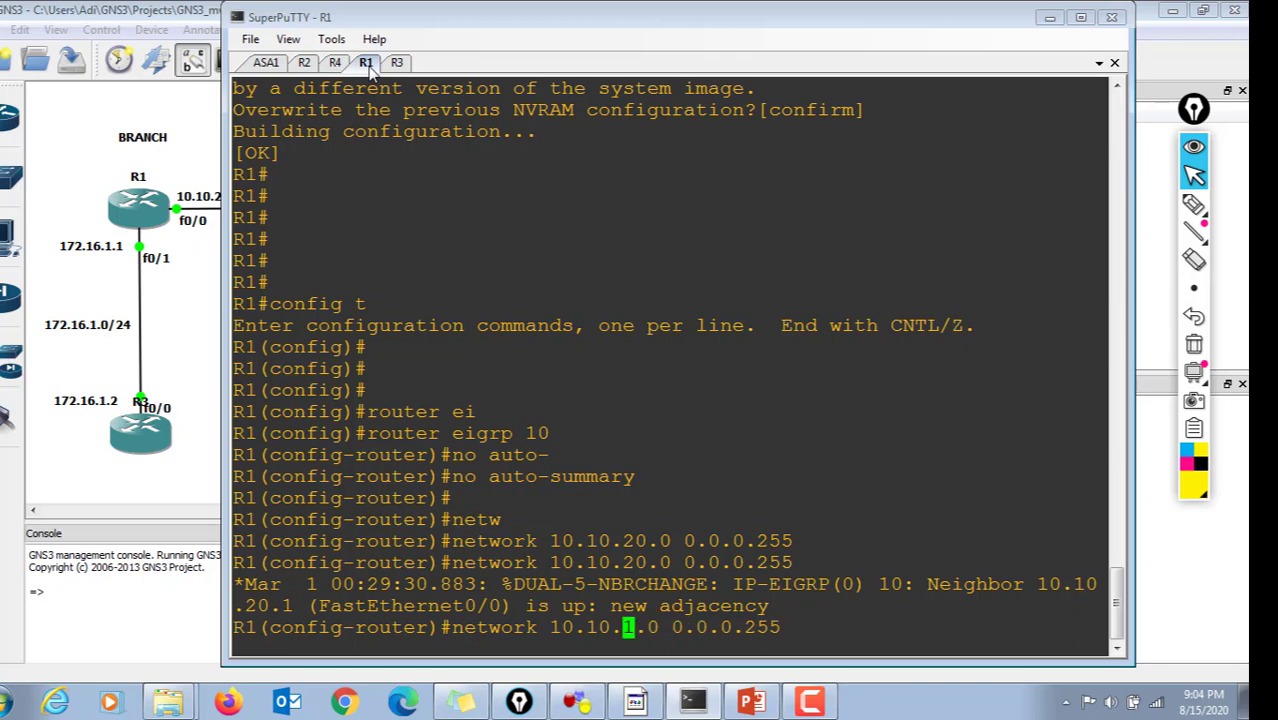
key(BackSpace)
text(6)
key(Left)
key(Left)
key(Left)
key(BackSpace)
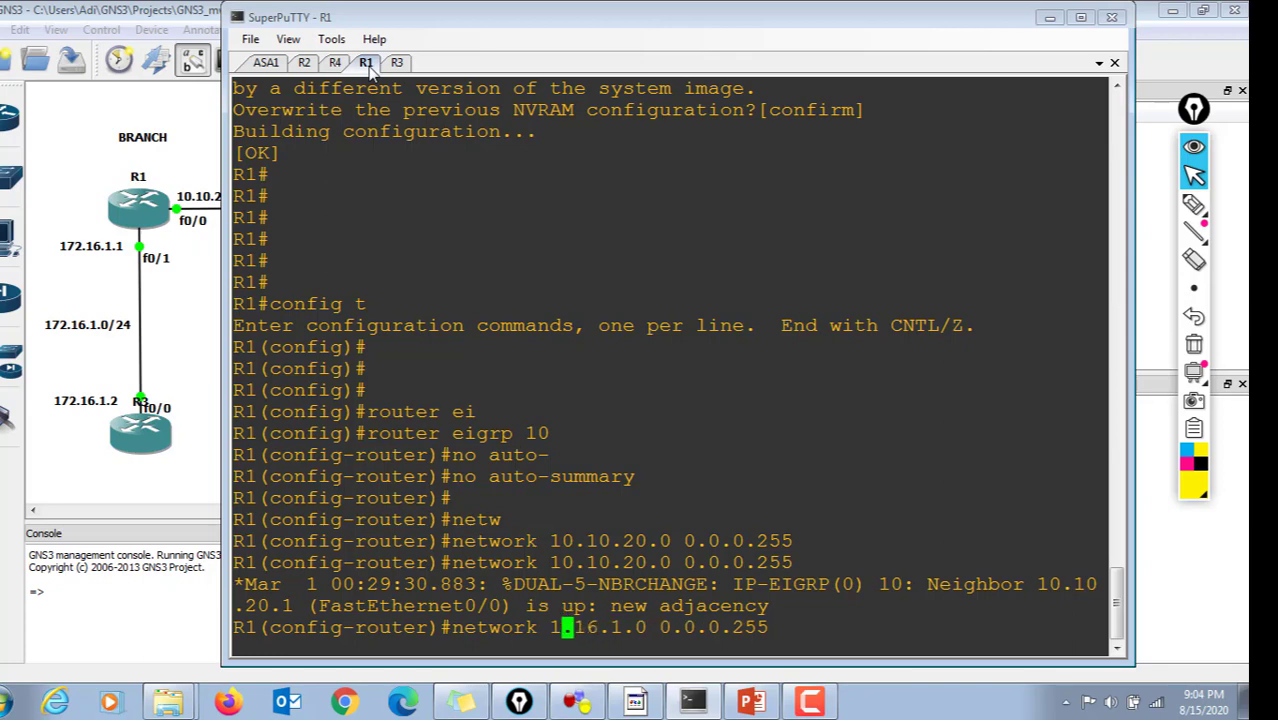
text(72)
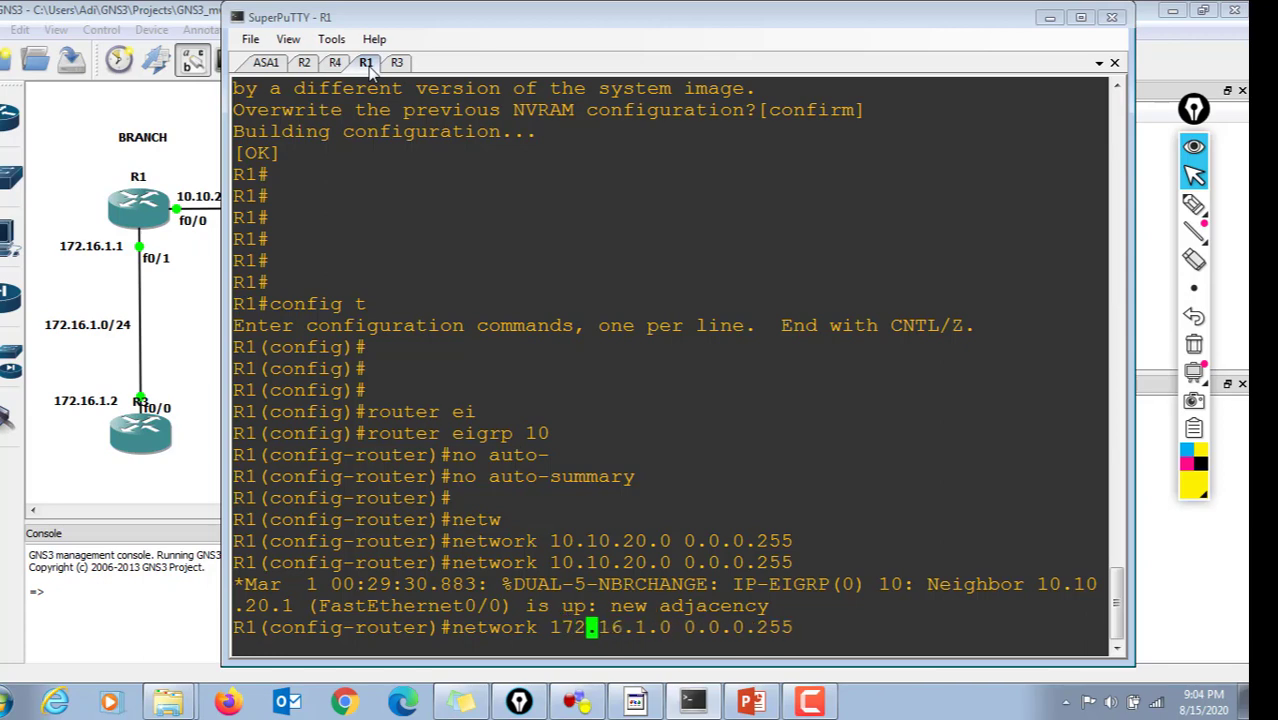
key(Return)
key(Return)
key(Return)
key(Return)
key(Return)
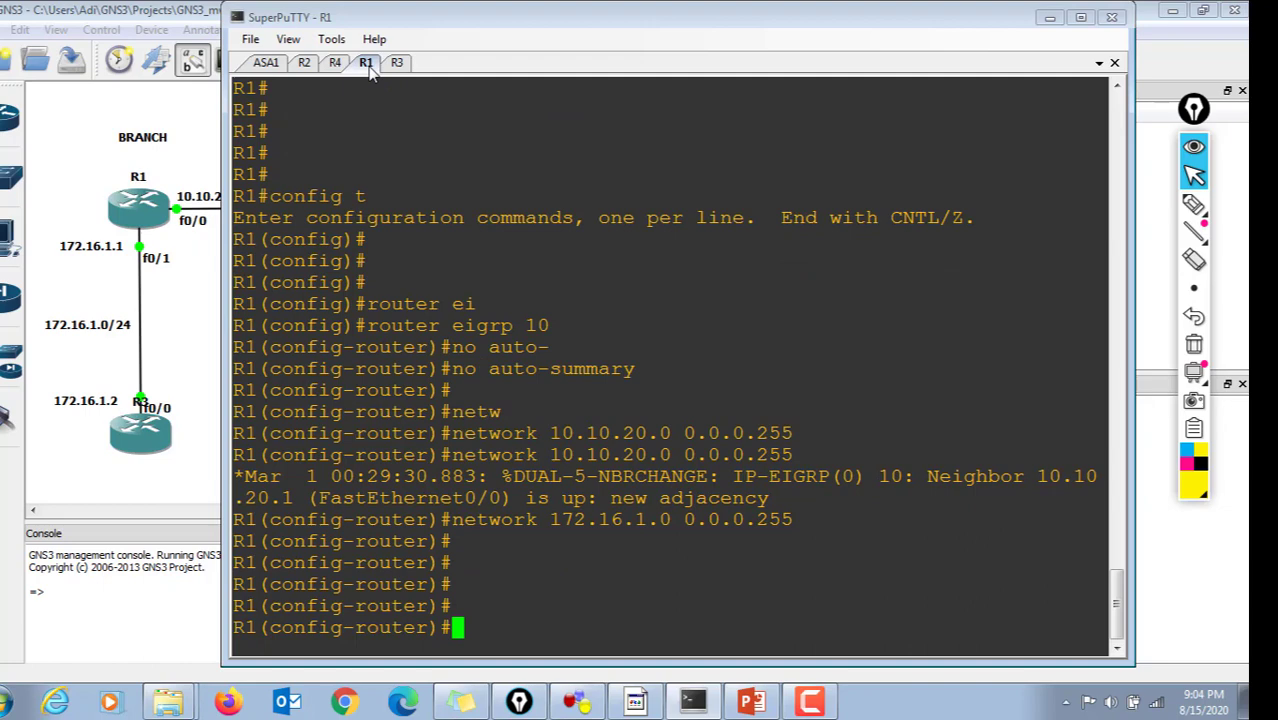
Leave R1's router configuration mode with end.
text(end)
key(Return)
key(Return)
key(Return)
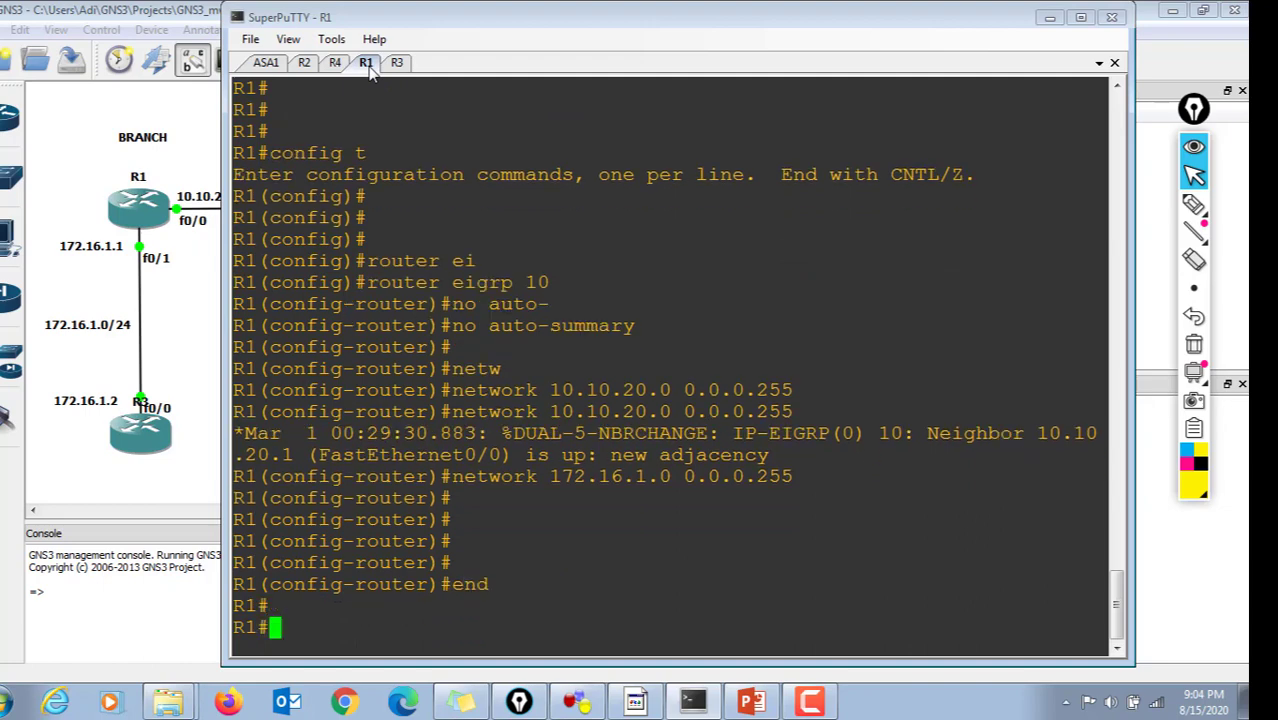
Display R1's routing table with sh ip ro and examine the EIGRP route to 192.168.1.0/24.
text(sh ro)
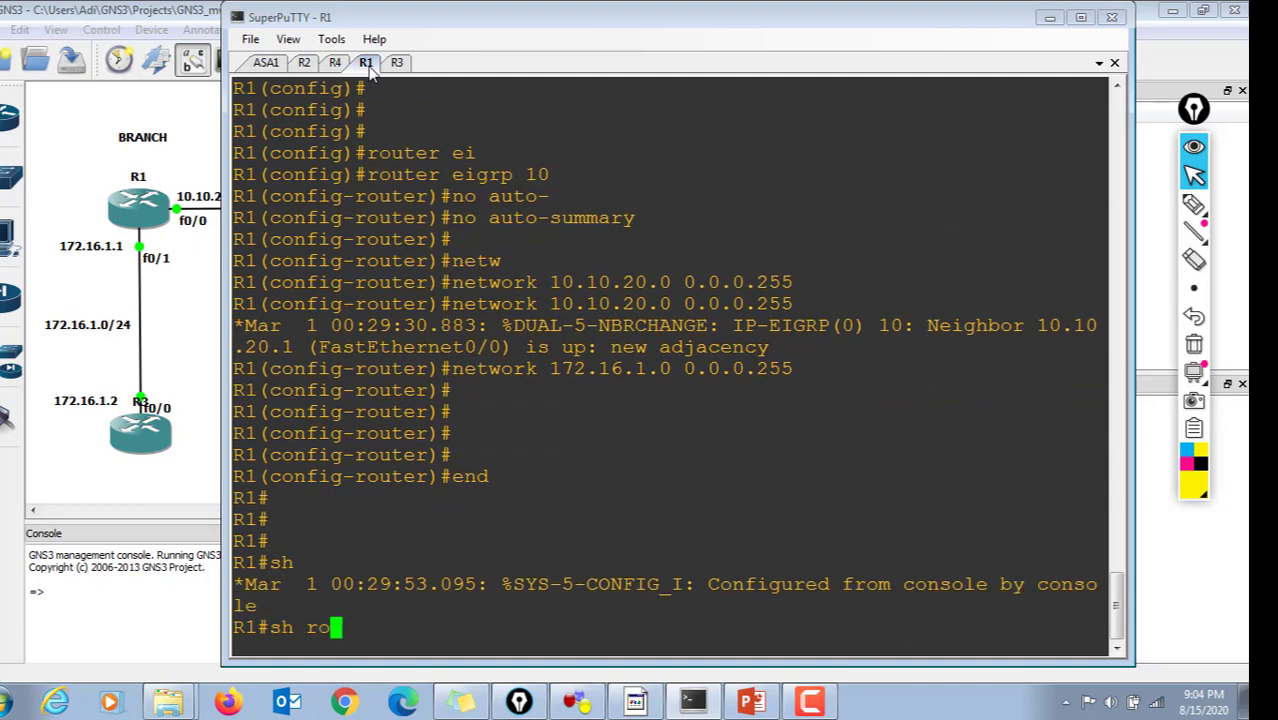
key(BackSpace)
key(BackSpace)
text(ip ro)
key(Return)
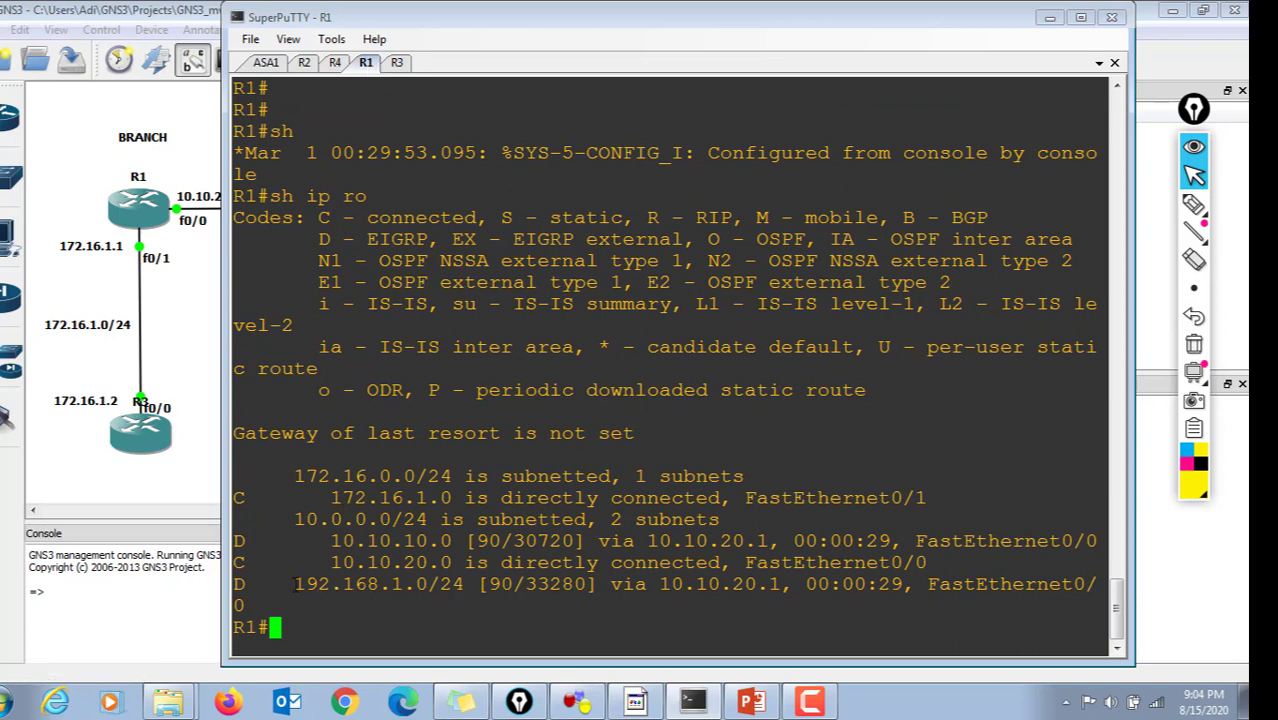
drag(295, 586, 785, 587)
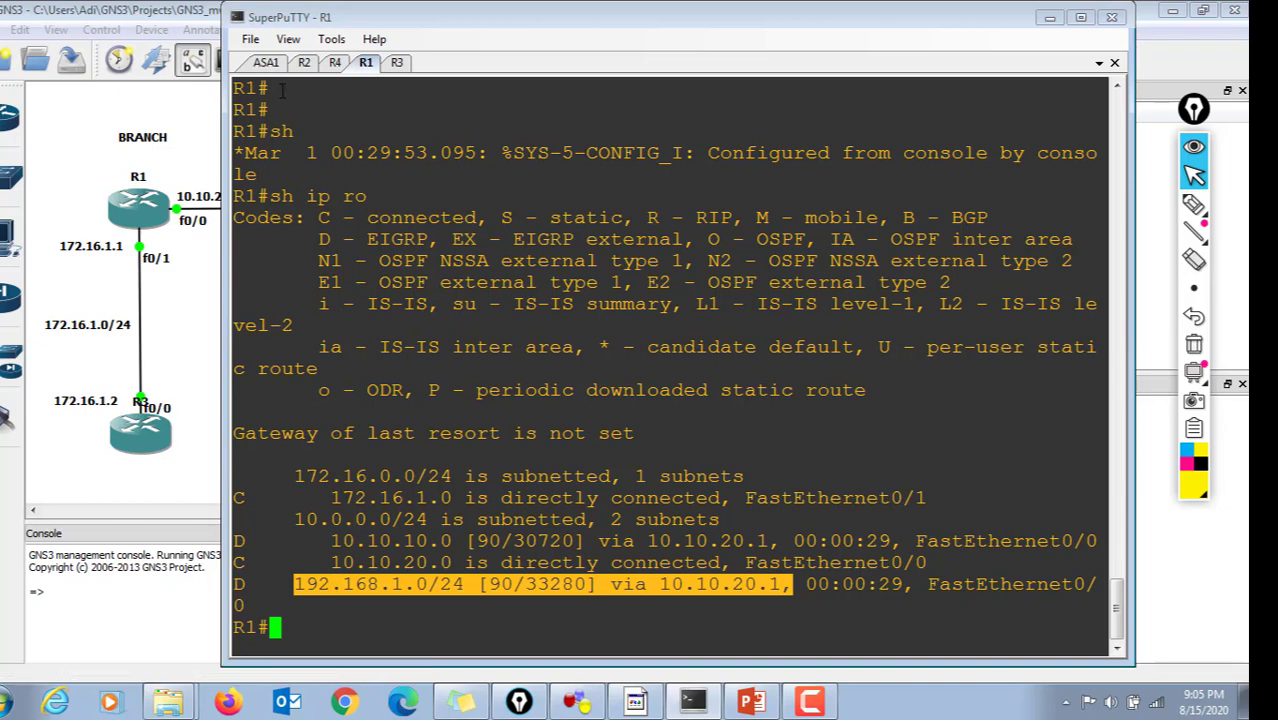
Return to ASA1's console, repeat the ping to 172.16.1.2 and compare it with the previous attempt.
click(268, 64)
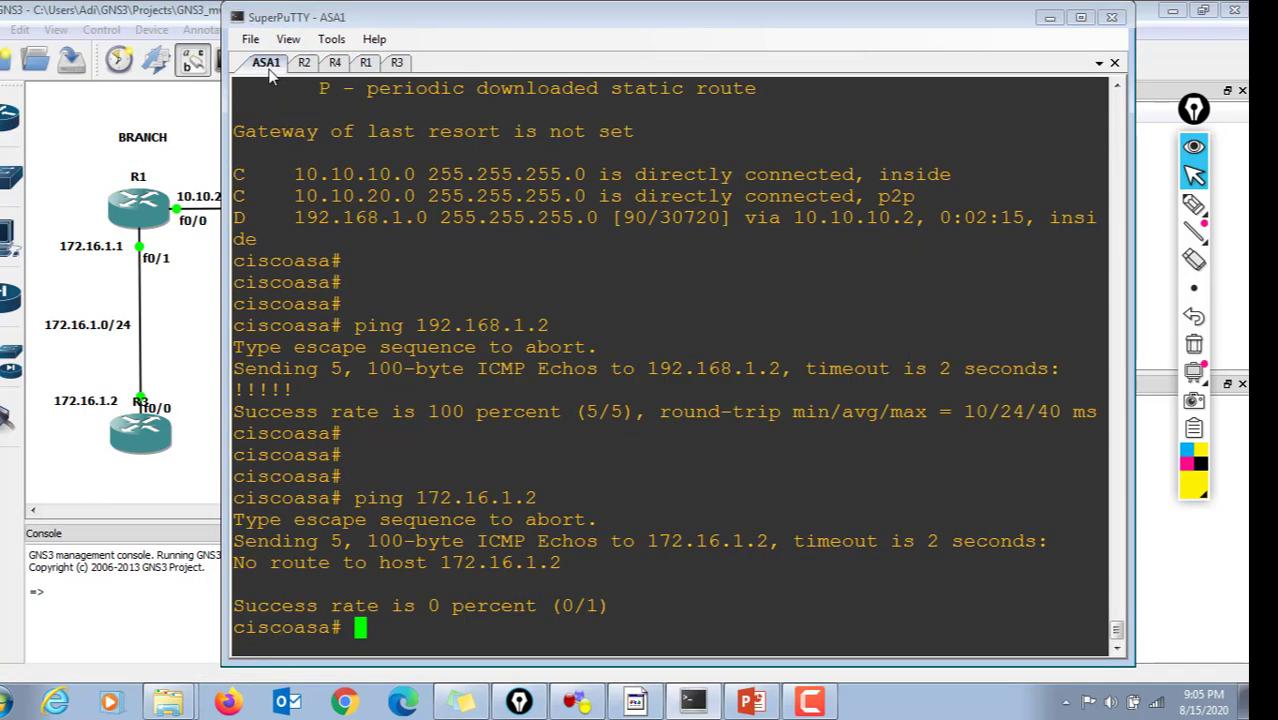
key(Return)
key(Return)
key(Return)
key(Return)
key(Return)
key(Return)
key(Up)
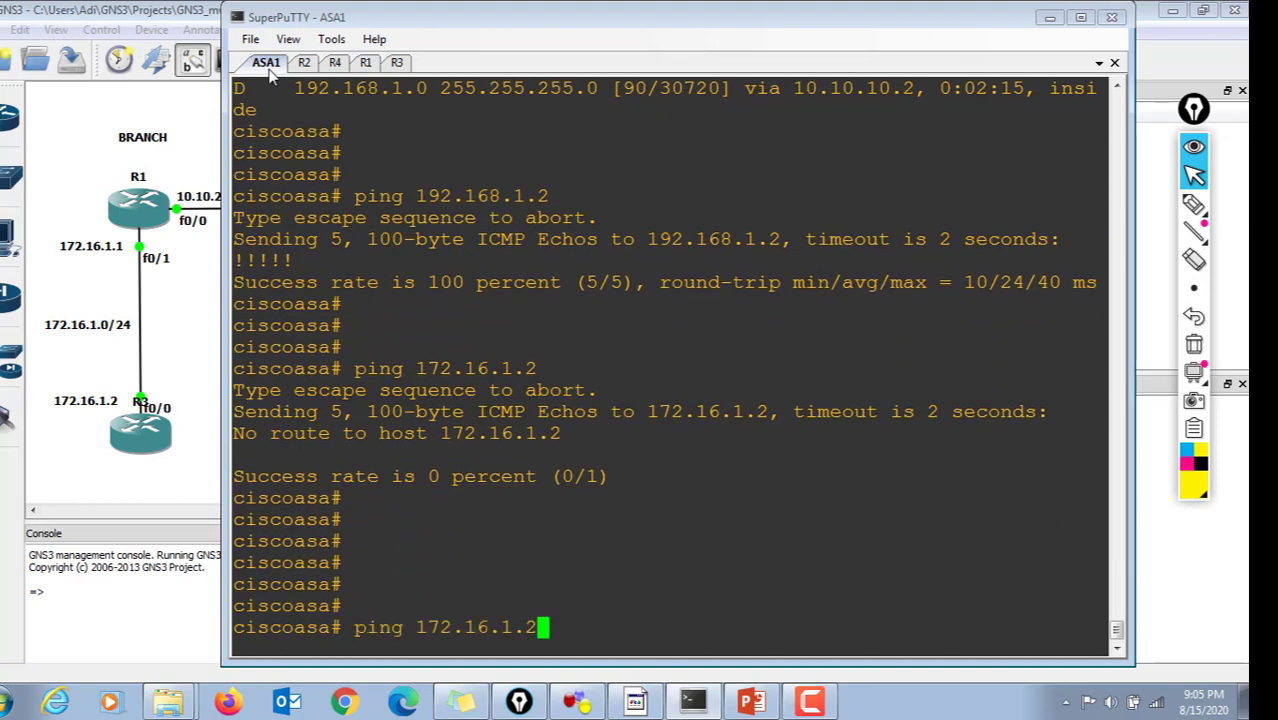
key(Up)
key(Down)
key(Return)
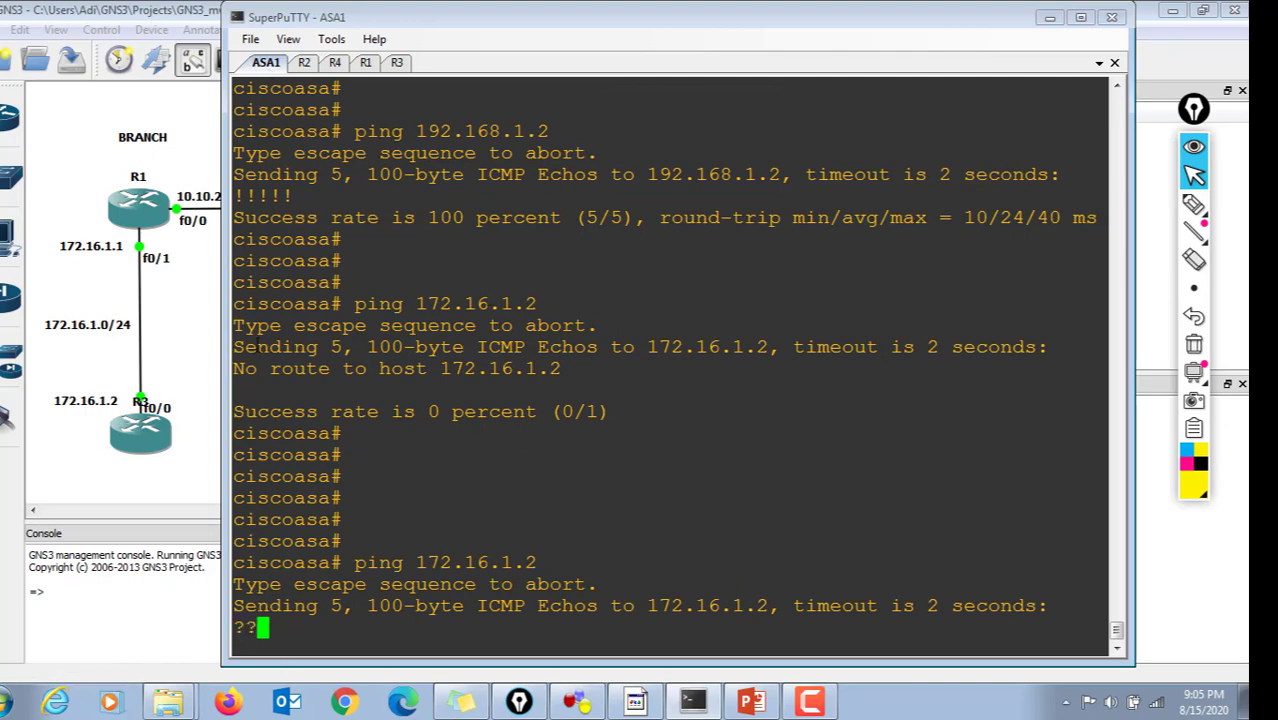
drag(236, 366, 590, 370)
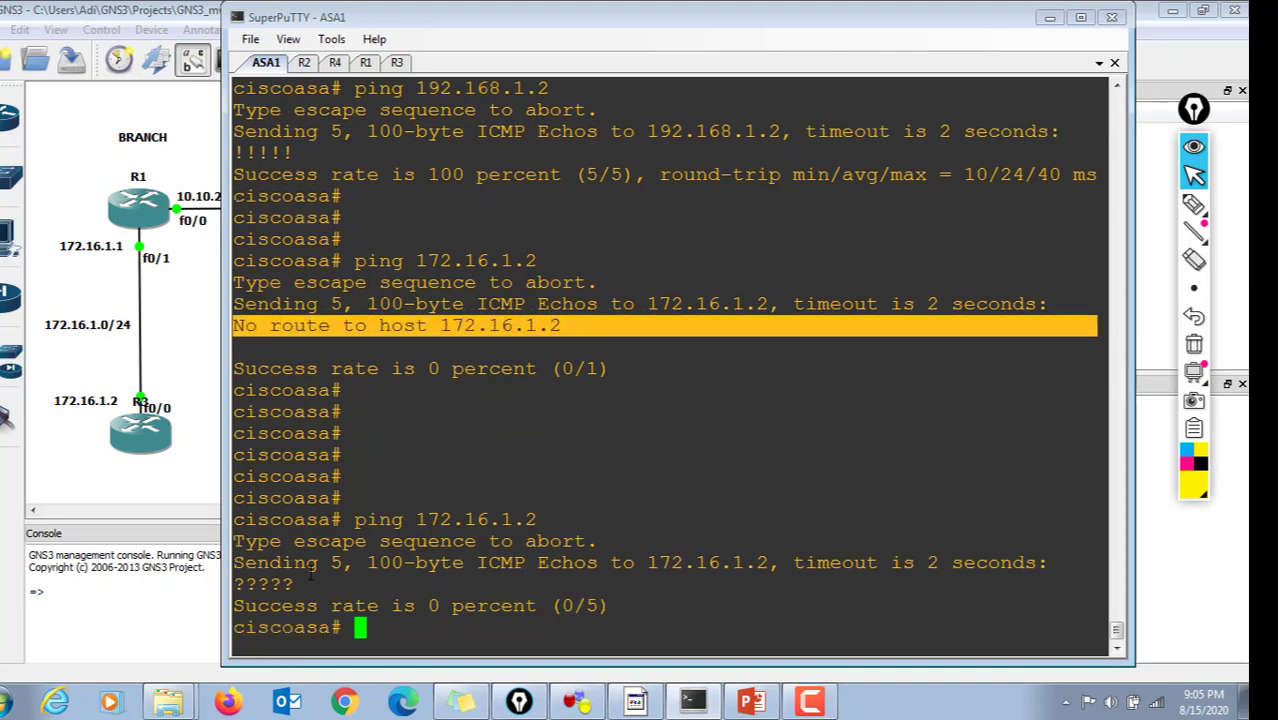
Display ASA1's routing table with sh ro and examine the EIGRP route to 172.16.1.0.
text(sh ro)
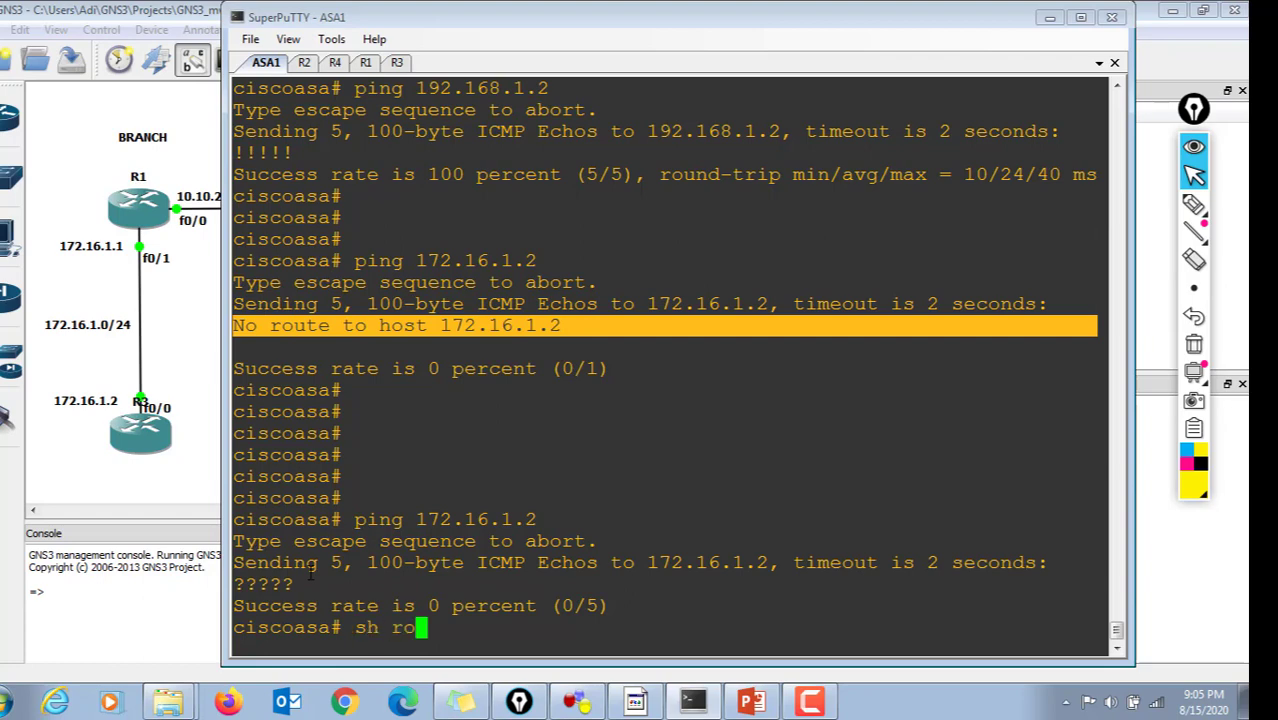
key(Return)
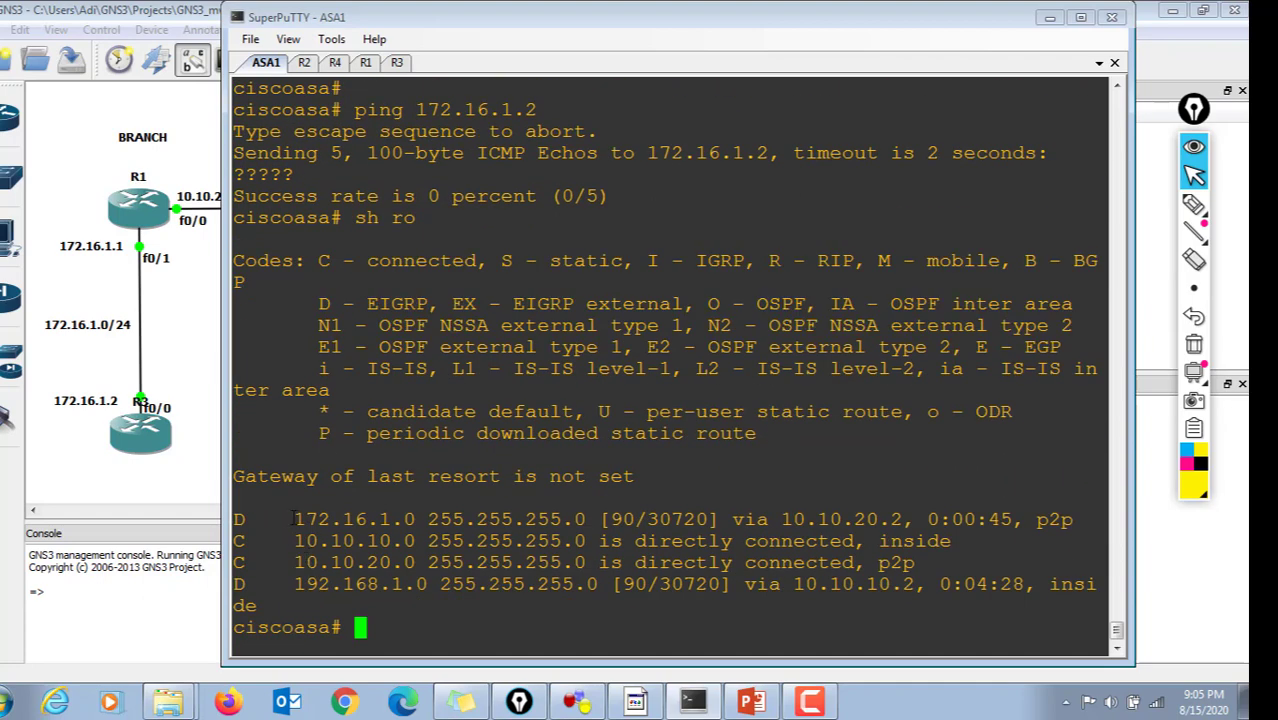
drag(294, 519, 1036, 519)
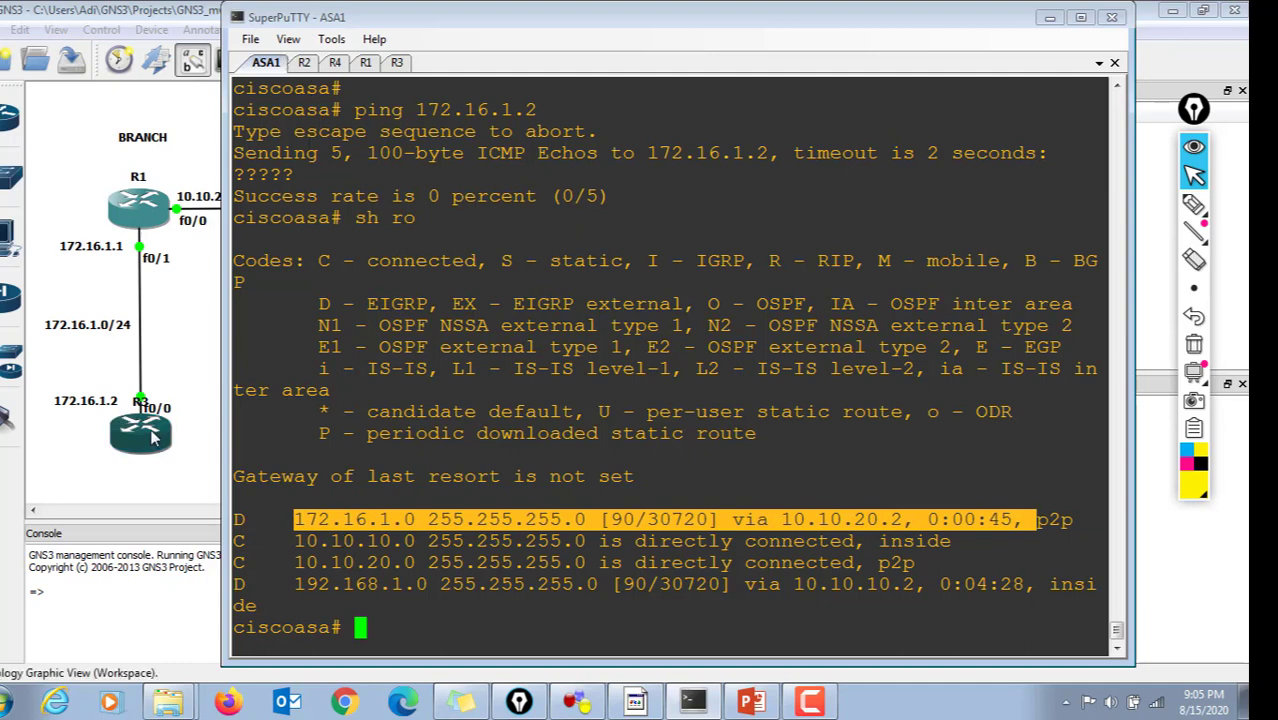
Switch to R3's console and enter global configuration mode with config t.
click(400, 65)
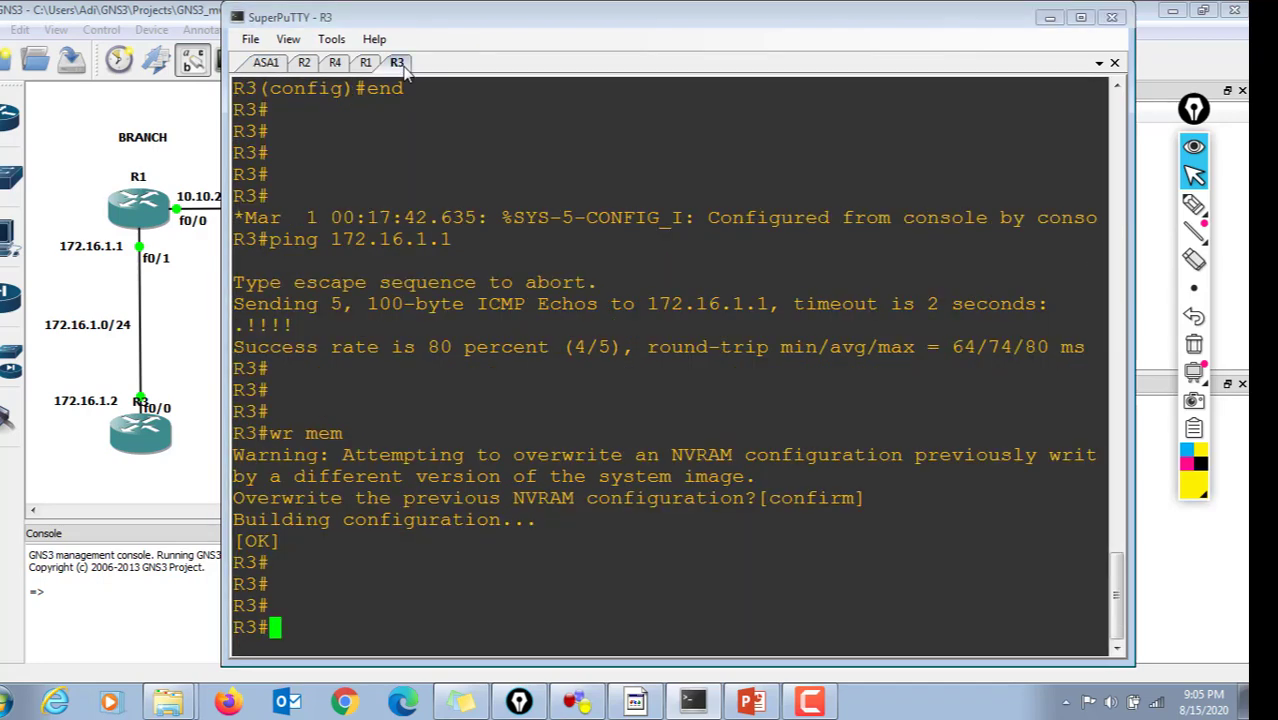
text(config t)
key(Return)
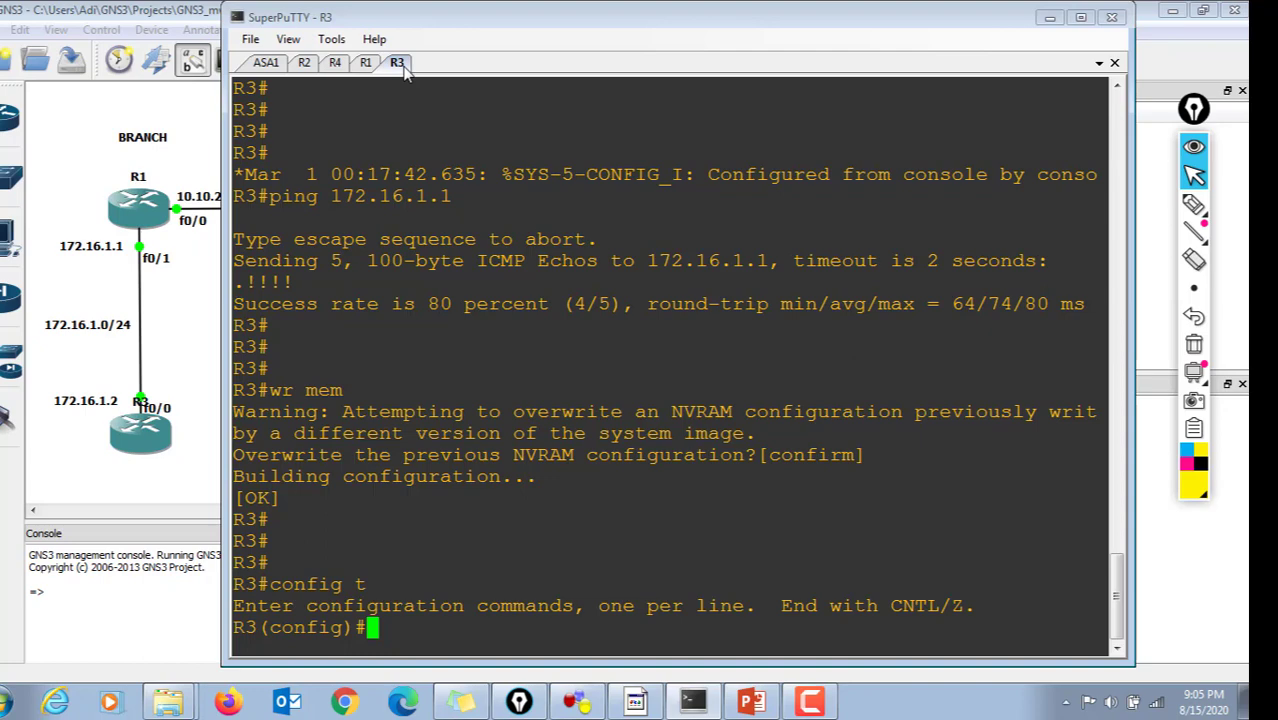
Start EIGRP process 10 on R3 with router eigrp 10 and disable automatic summarization with no auto-summary.
text(router ei)
key(Tab)
text(10)
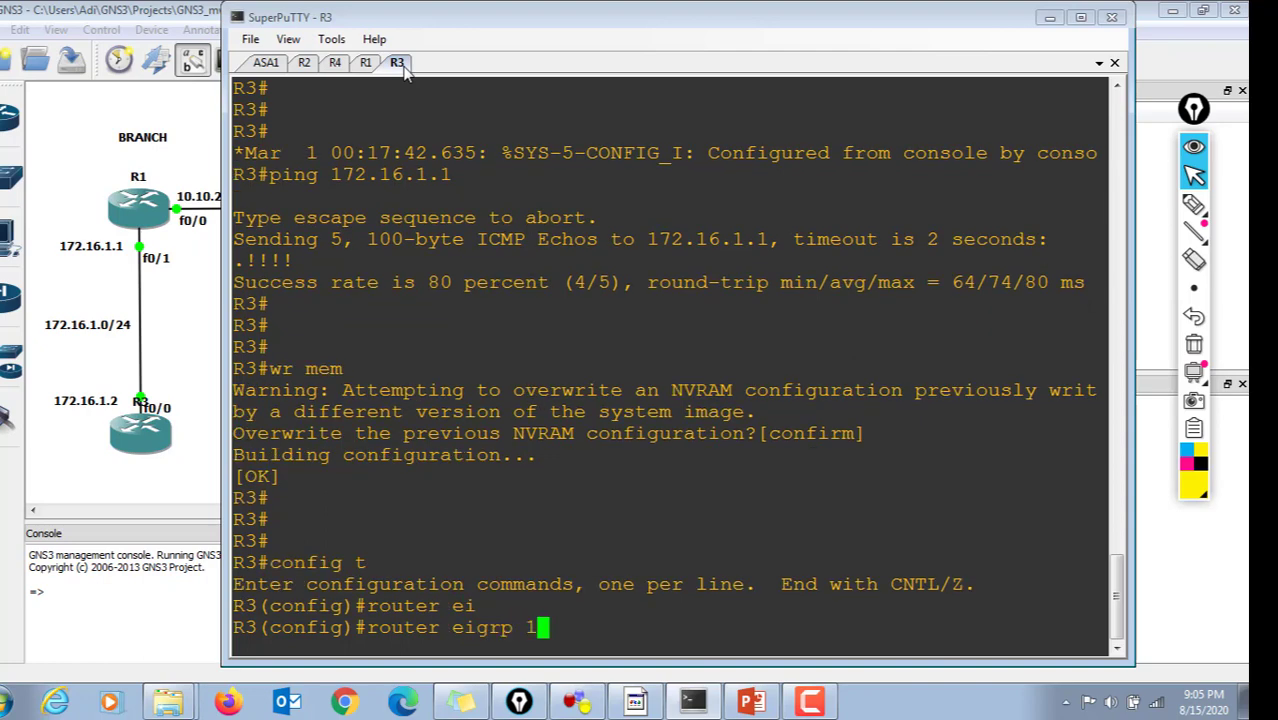
key(Return)
text(no aut)
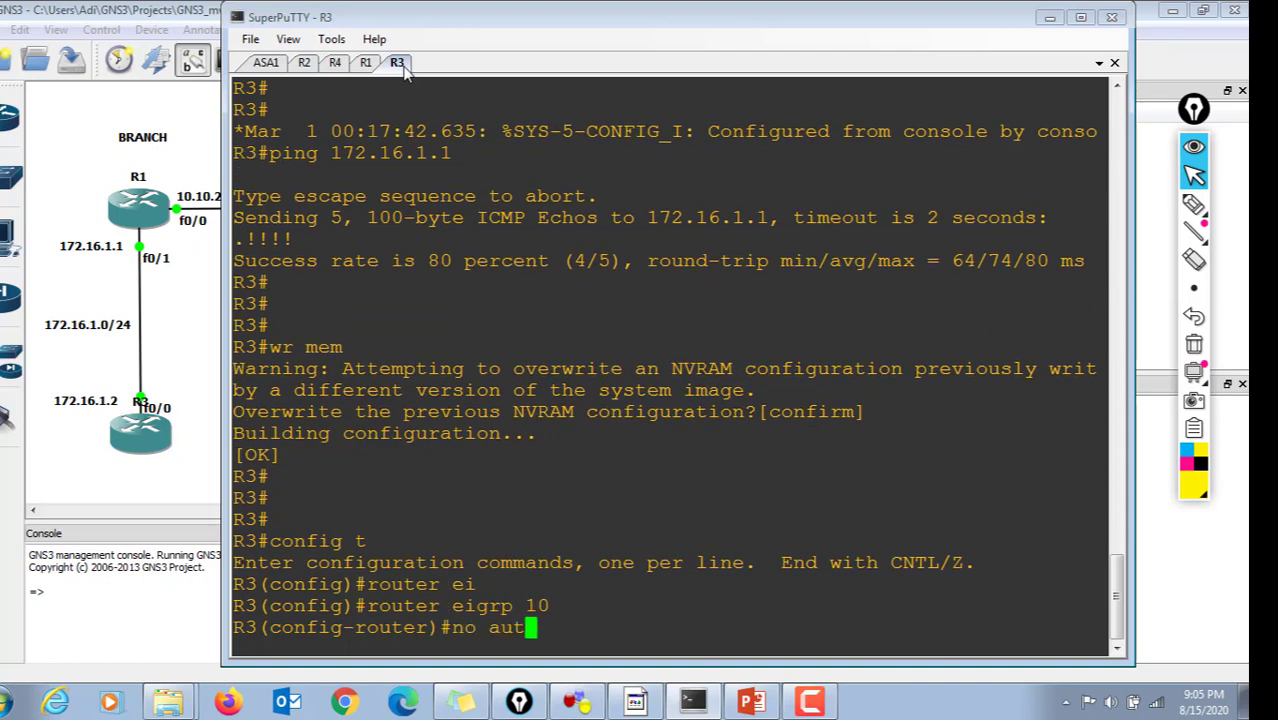
key(Tab)
key(Return)
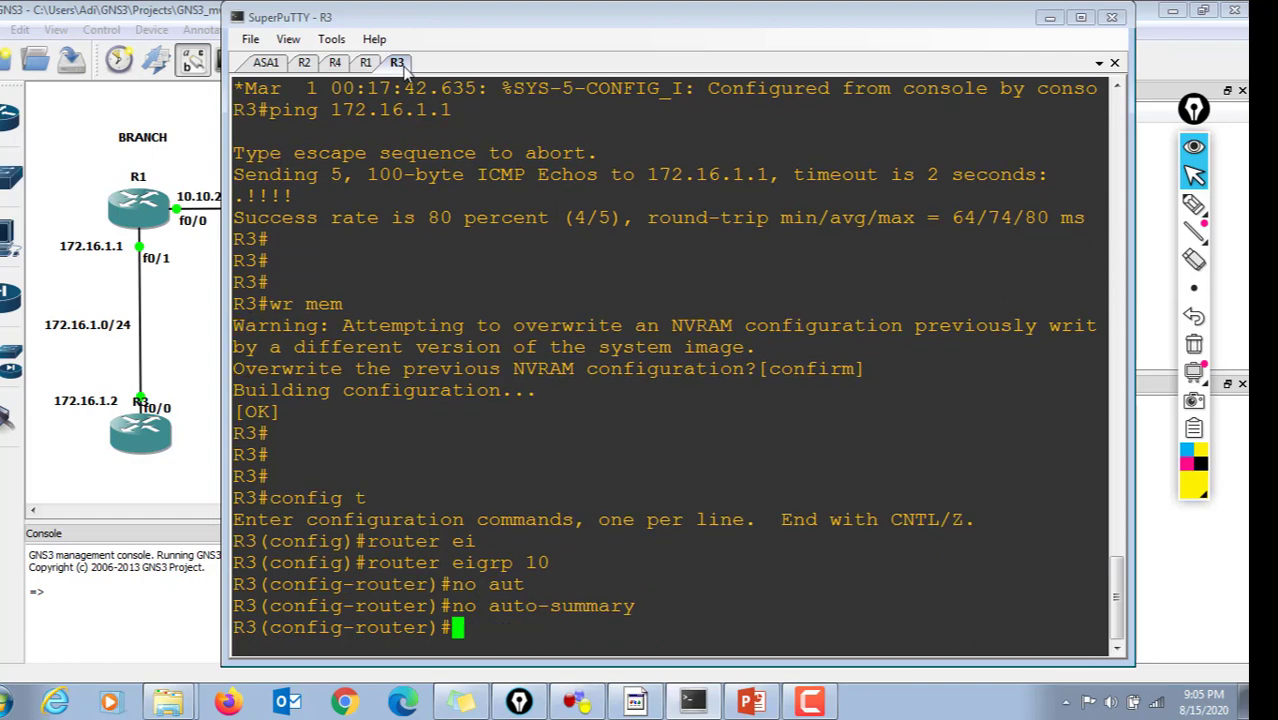
text(net)
key(Tab)
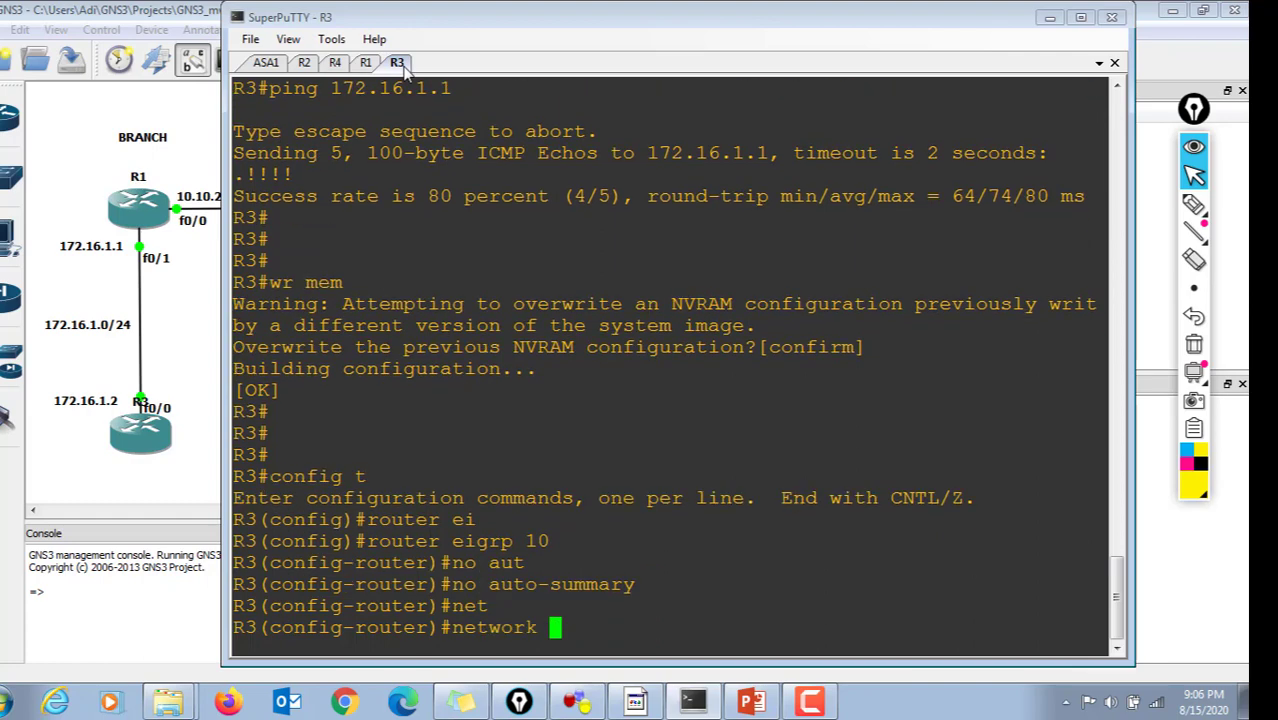
text(172.16.)
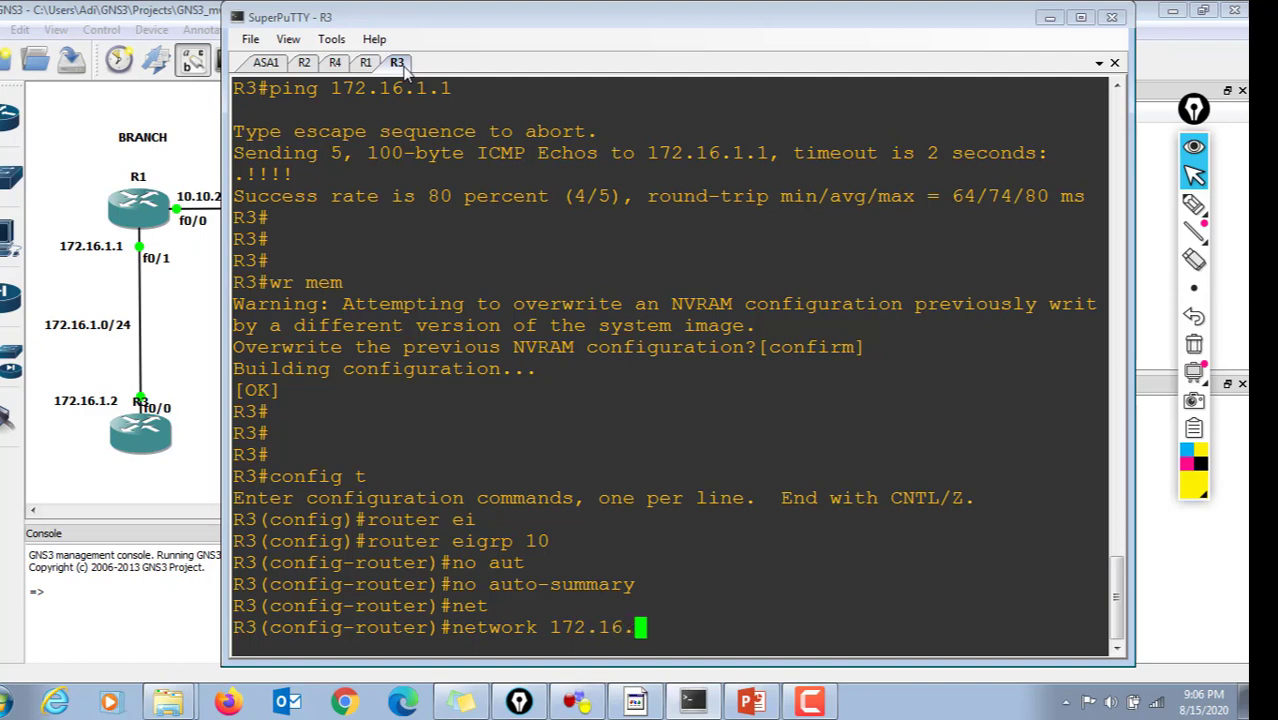
text(1.0)
key(BackSpace)
key(BackSpace)
key(BackSpace)
key(BackSpace)
key(BackSpace)
key(BackSpace)
key(BackSpace)
key(BackSpace)
key(BackSpace)
key(BackSpace)
key(BackSpace)
key(BackSpace)
key(BackSpace)
key(BackSpace)
key(BackSpace)
key(BackSpace)
key(BackSpace)
key(BackSpace)
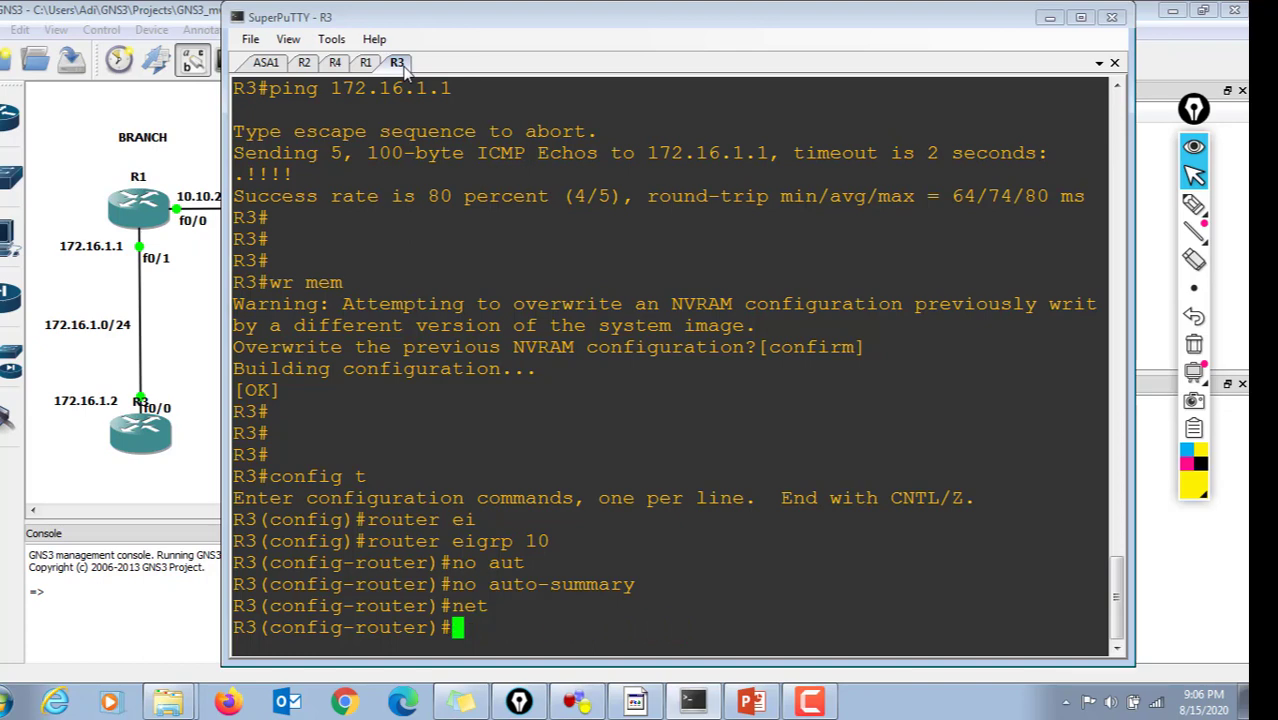
Advertise network 172.16.1.0 with wildcard mask 0.0.0.255 in R3's EIGRP 10 process.
text(net)
key(Tab)
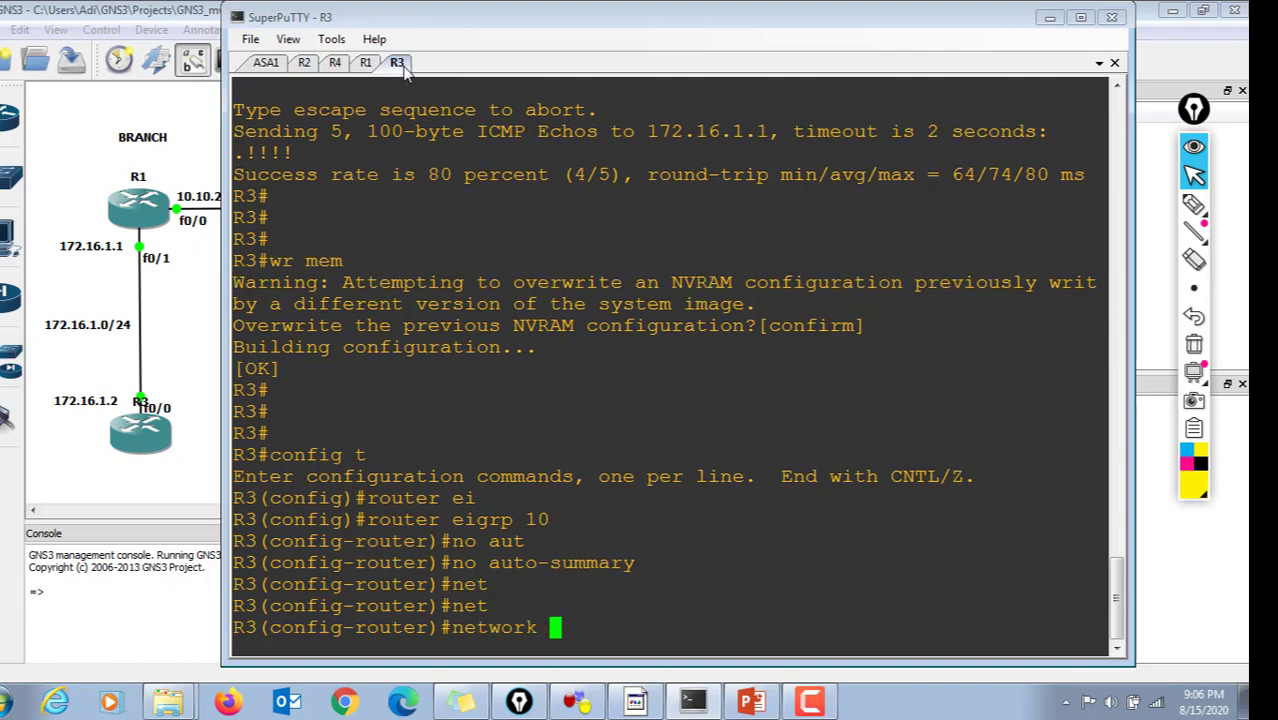
text(172.16.1.0)
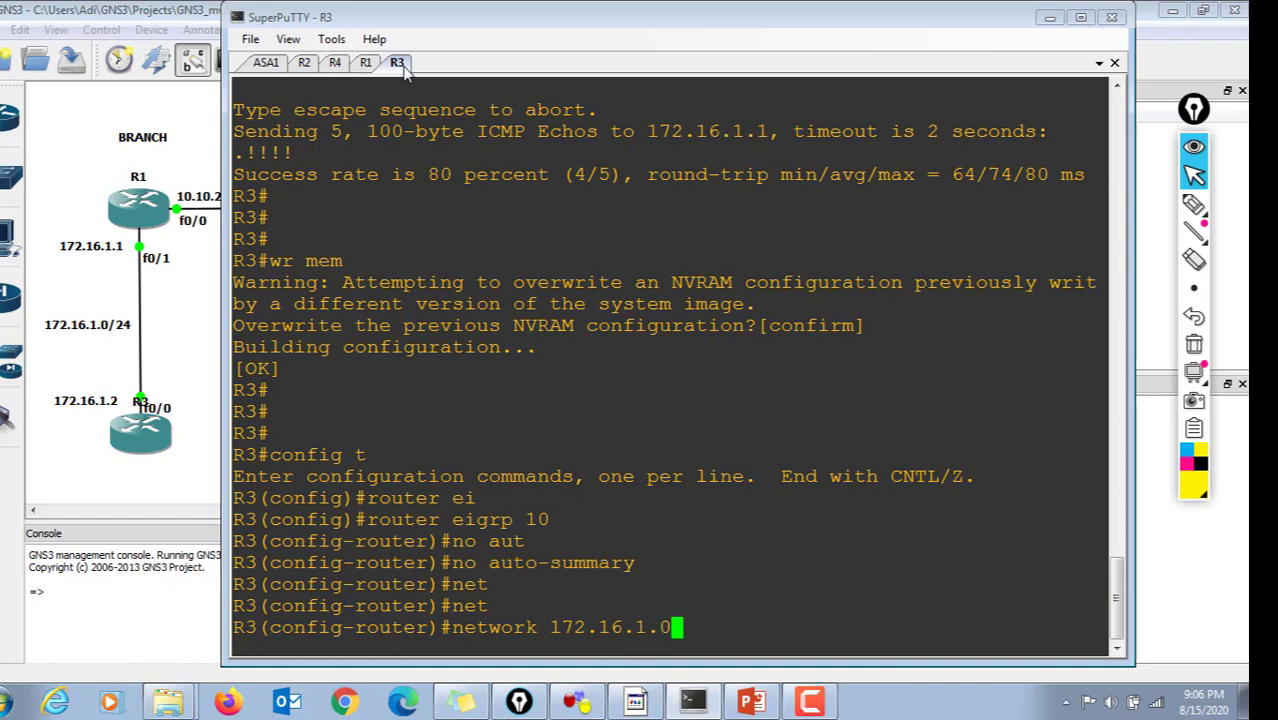
text( 0.0.0.255)
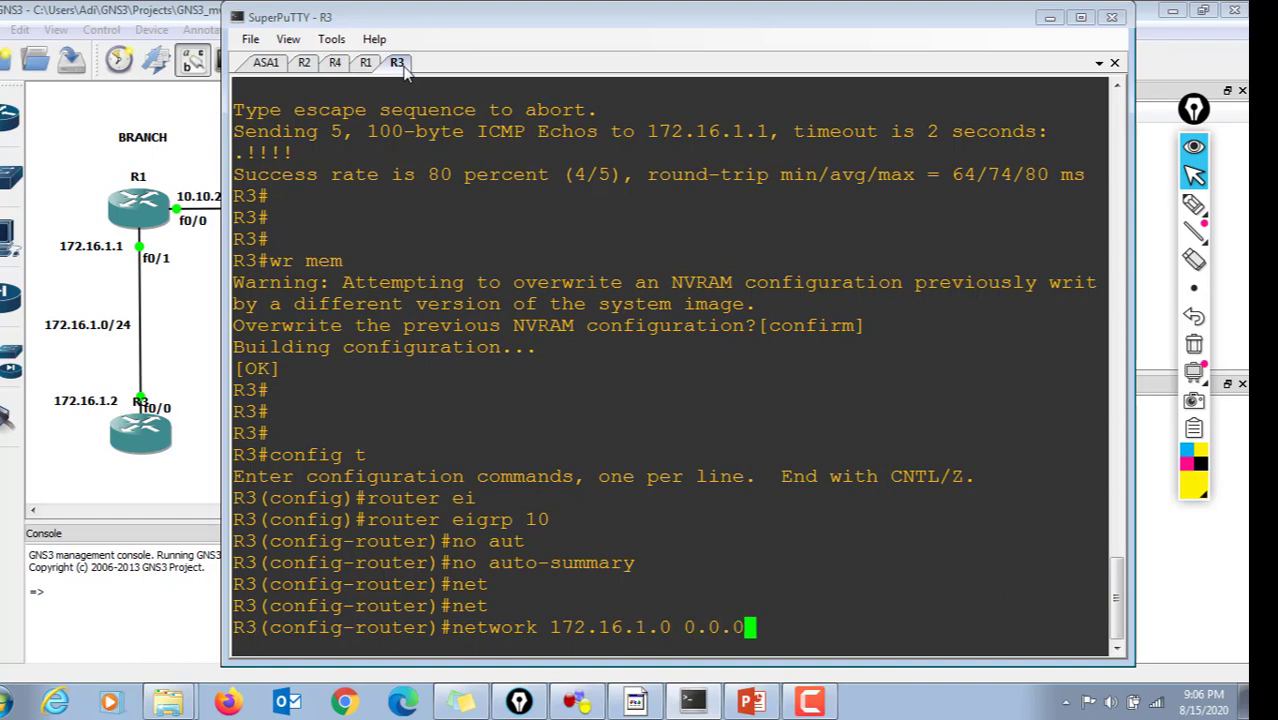
key(Return)
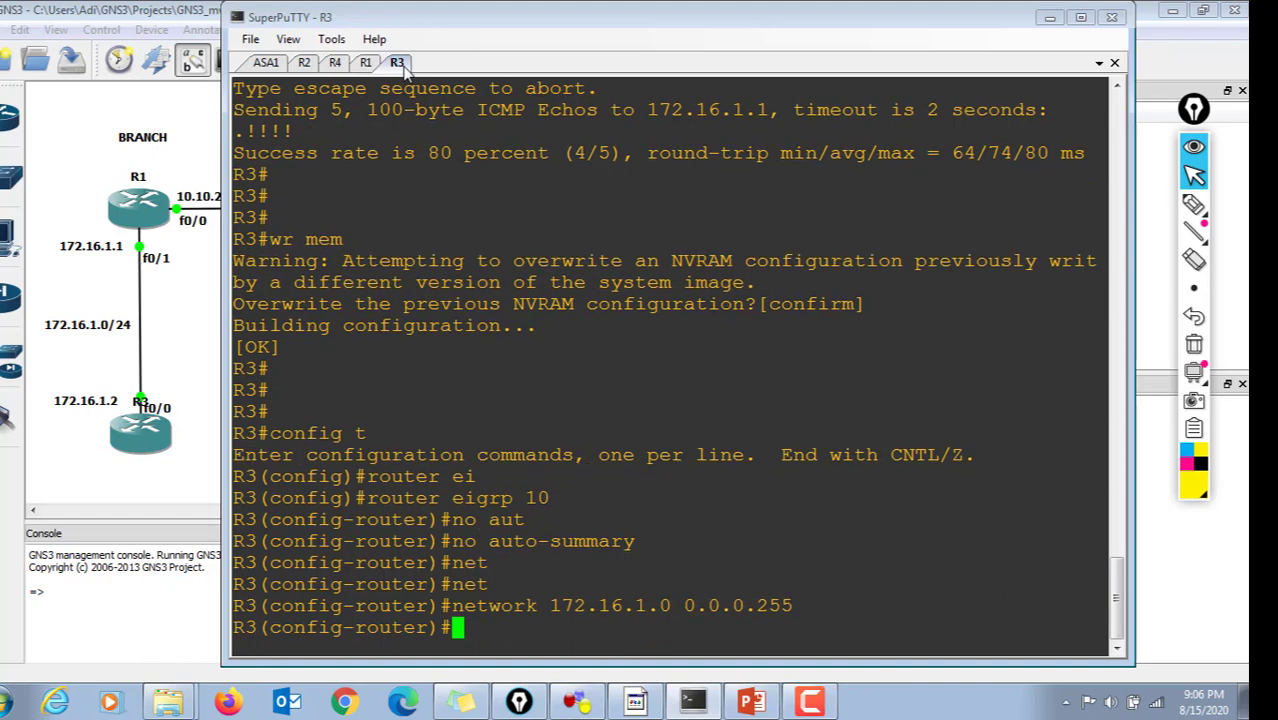
key(Return)
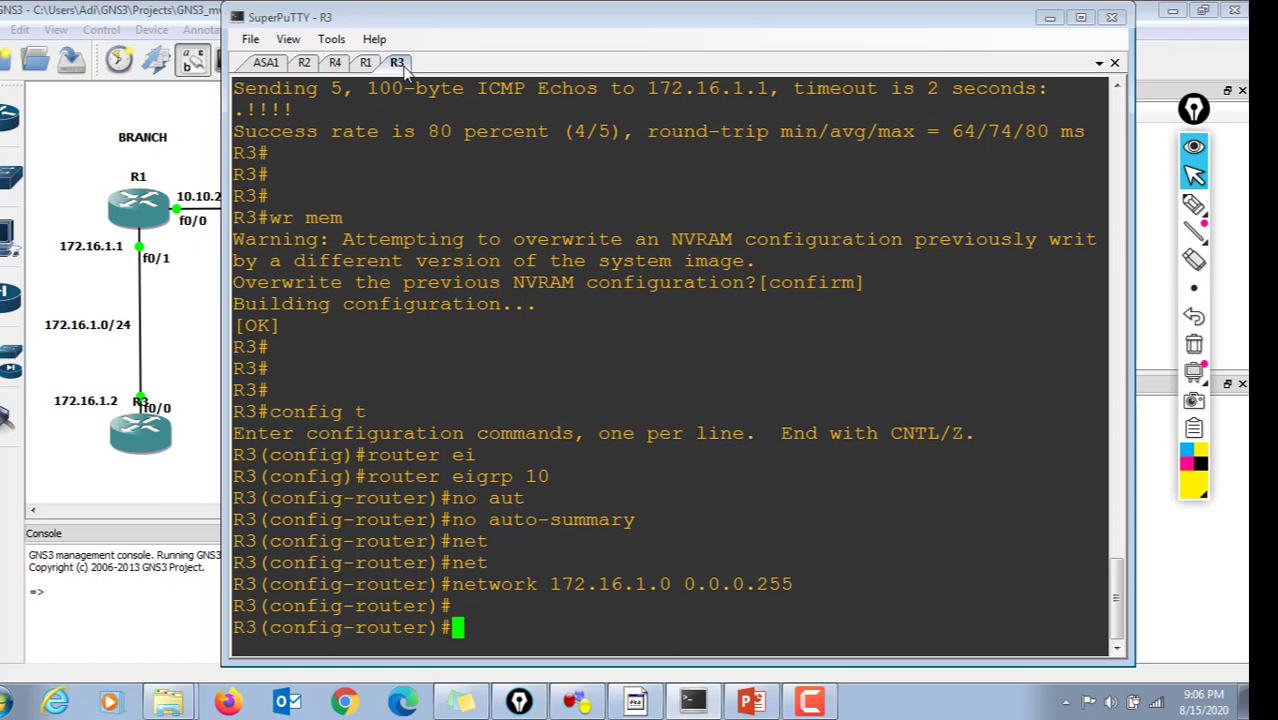
Return to ASA1's console and repeat the ping to 172.16.1.2.
click(262, 64)
key(Return)
key(Return)
key(Return)
key(Return)
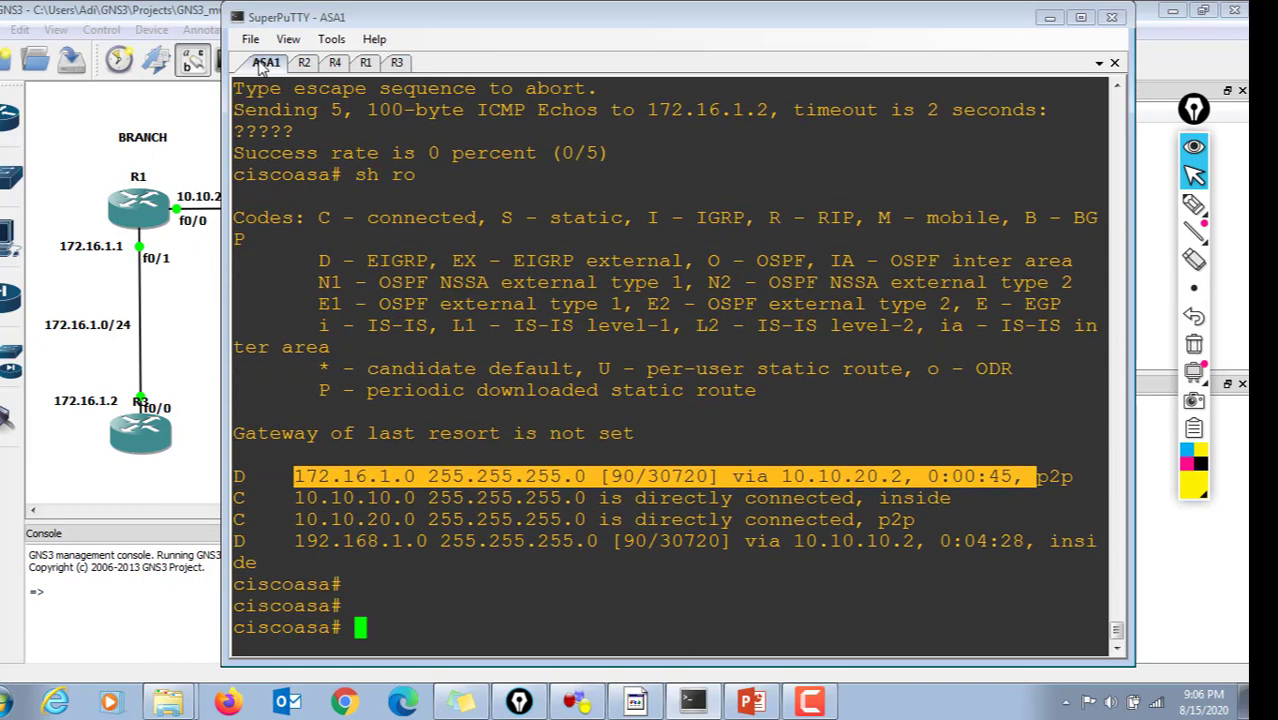
text(sh ro)
key(Up)
key(Up)
key(Return)
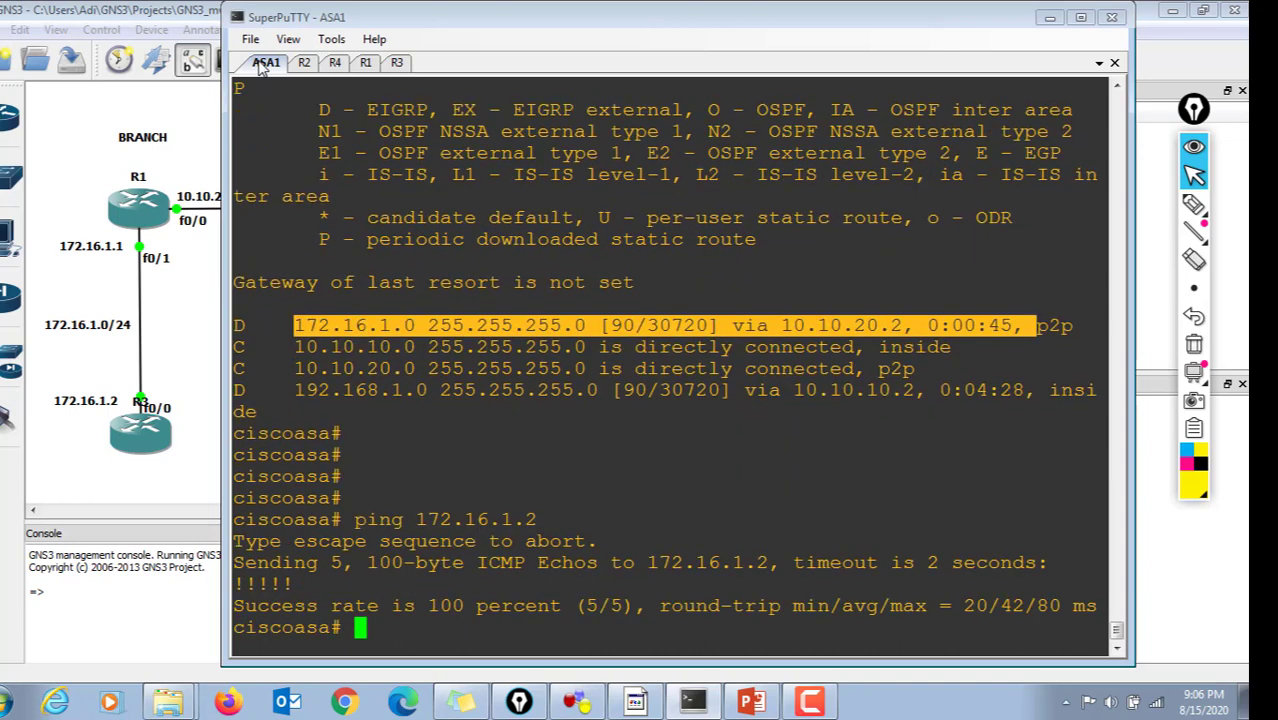
Move to fresh prompt lines on ASA1 and list the command history with sh his.
key(Return)
key(Return)
key(Return)
key(Return)
key(Return)
key(Return)
key(Return)
key(Return)
key(Return)
key(Return)
key(Return)
key(Return)
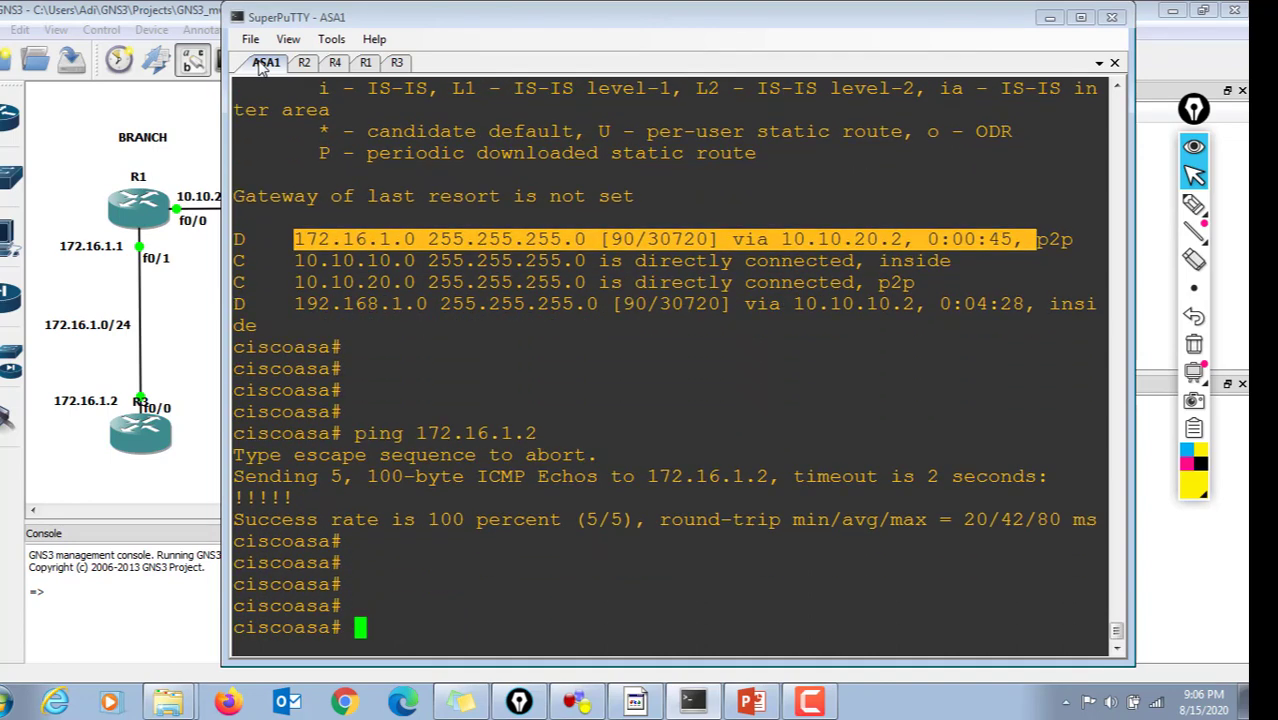
key(Return)
key(Return)
key(Return)
key(Return)
key(Return)
key(Return)
key(Return)
key(Return)
text(sh his)
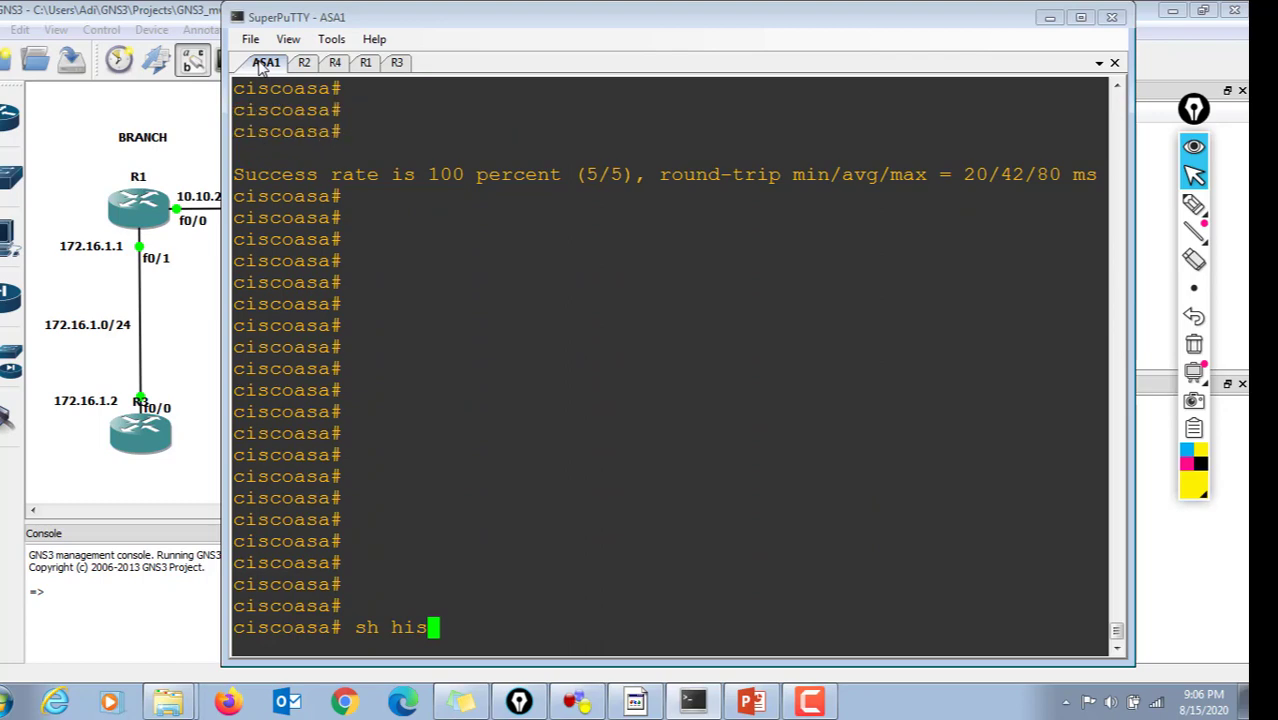
key(Return)
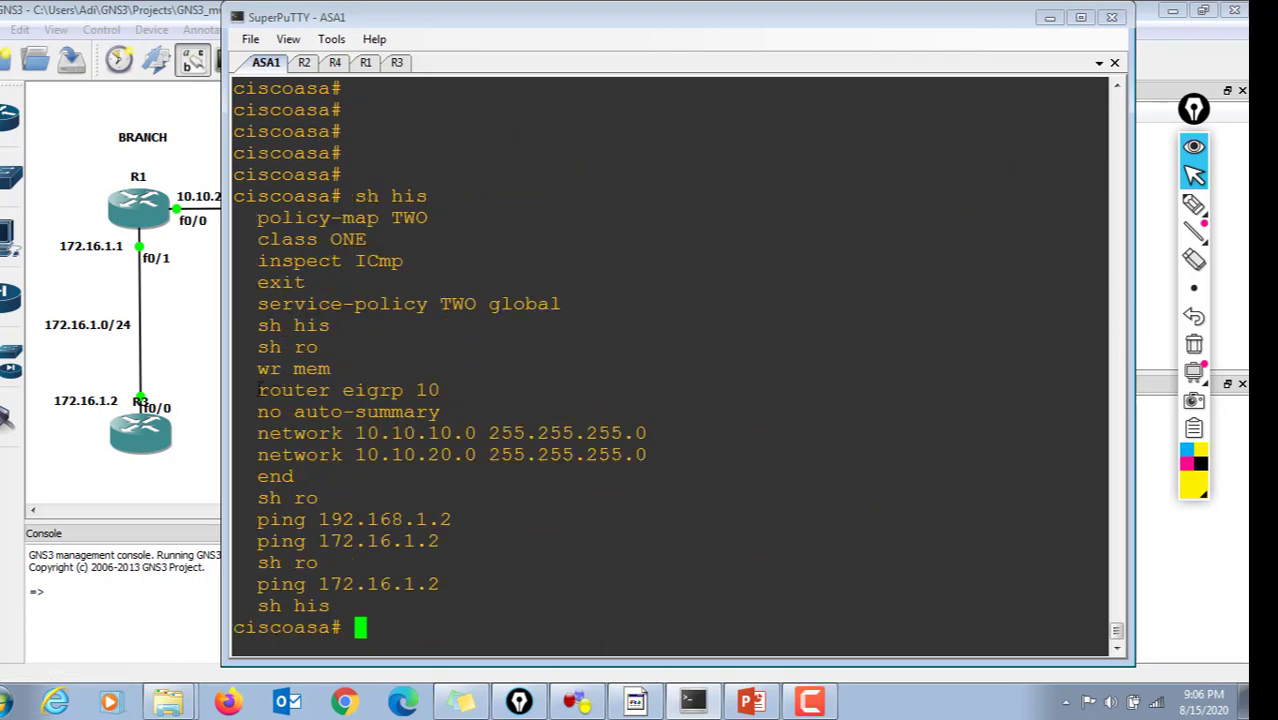
Highlight the EIGRP 10 commands in the history and examine the subnet mask in the 10.10.10.0 network statement.
drag(259, 390, 652, 459)
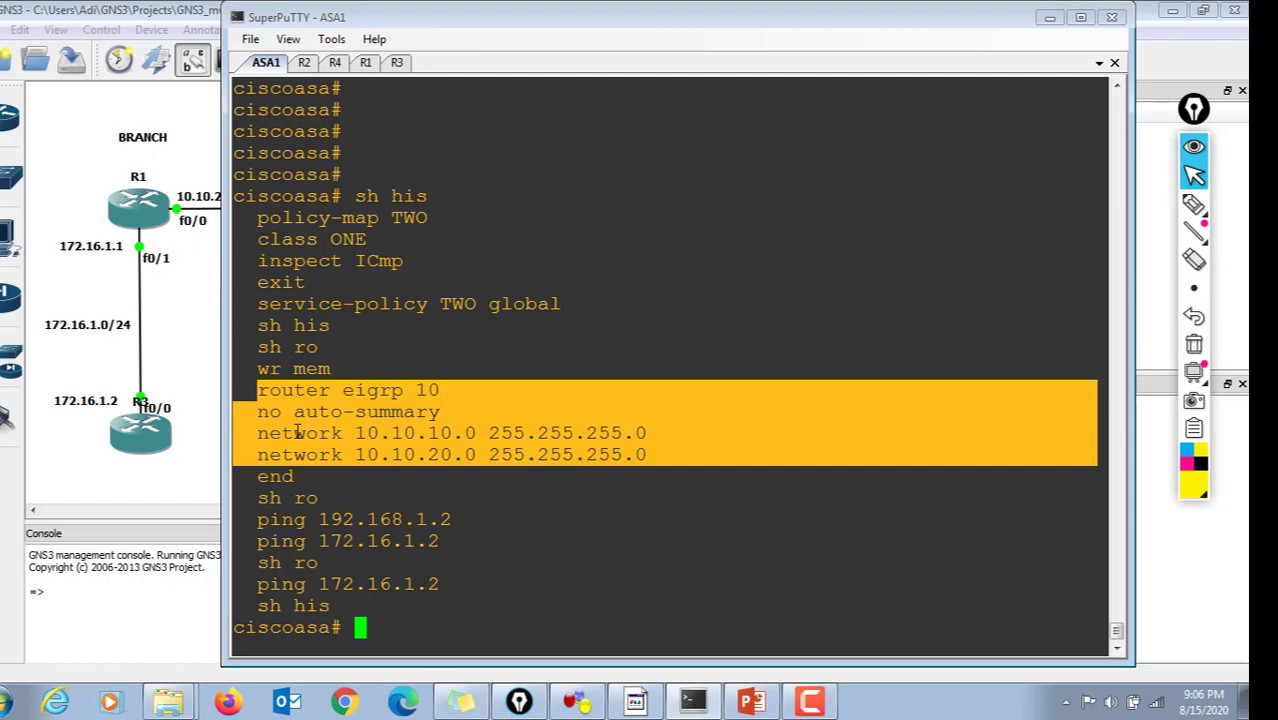
click(490, 432)
drag(490, 432, 655, 432)
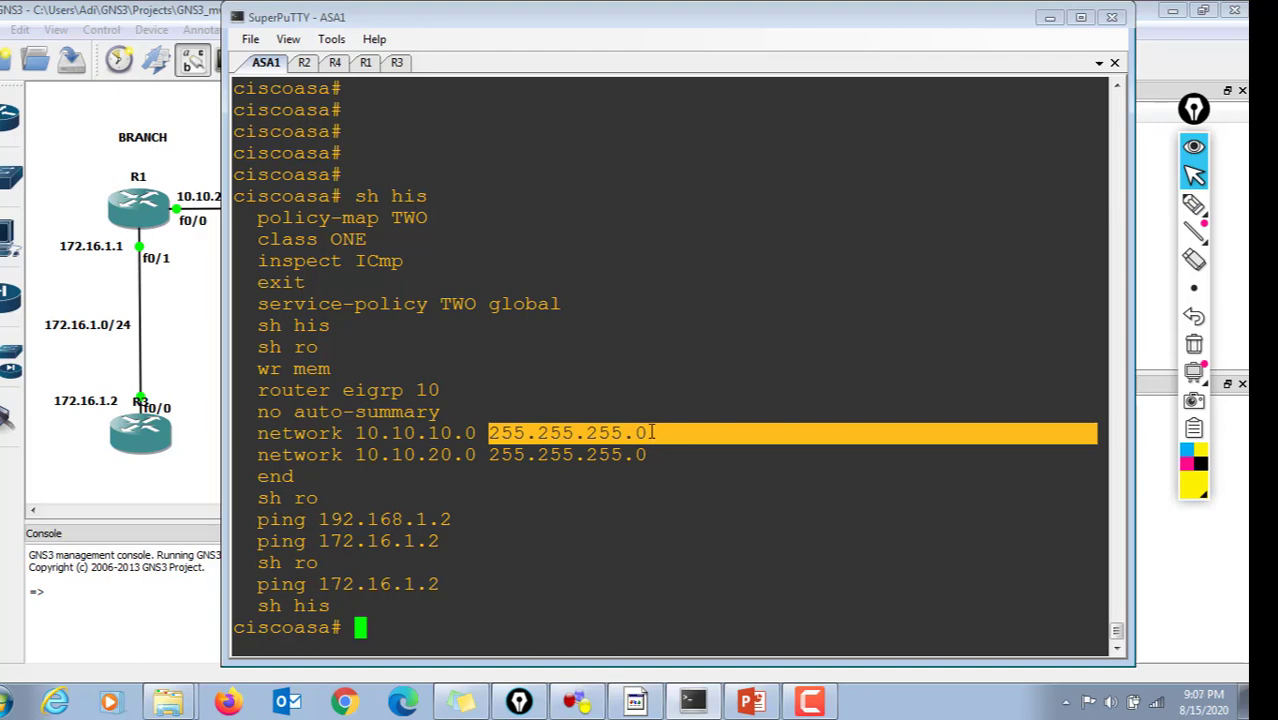
click(650, 431)
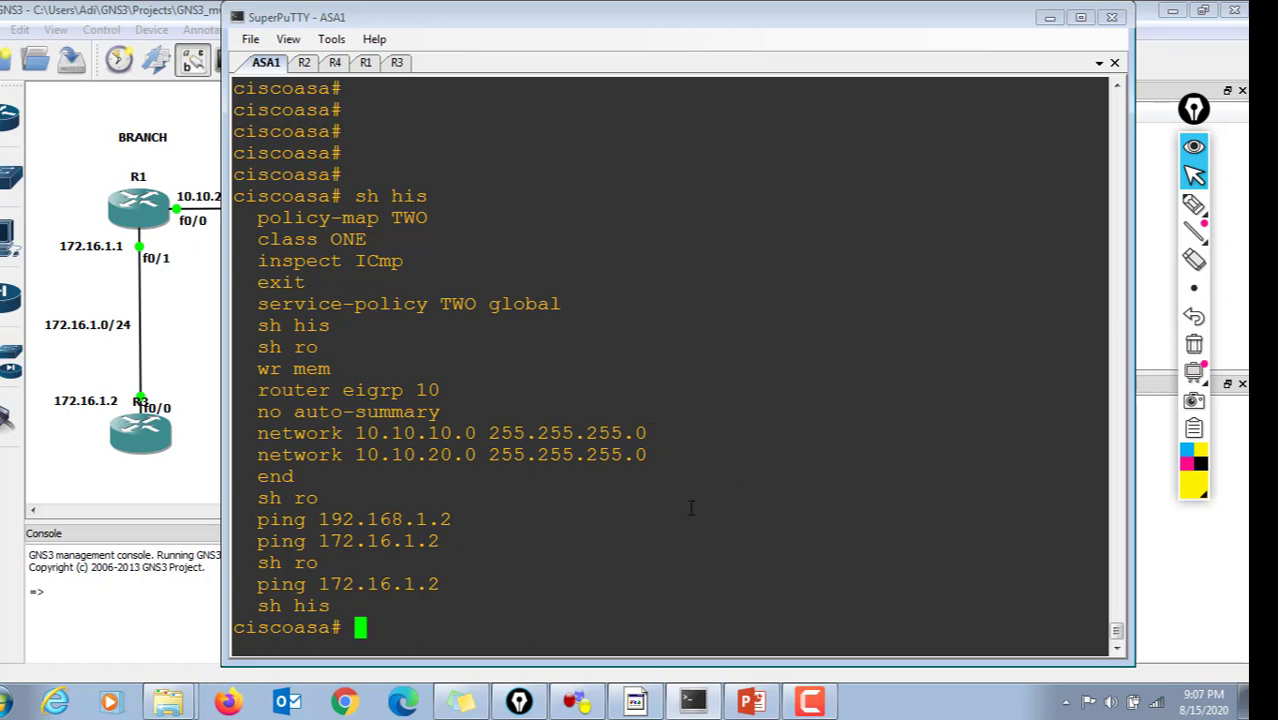
Switch to the EIGRP-ASA presentation in PowerPoint and start its slide show.
click(748, 703)
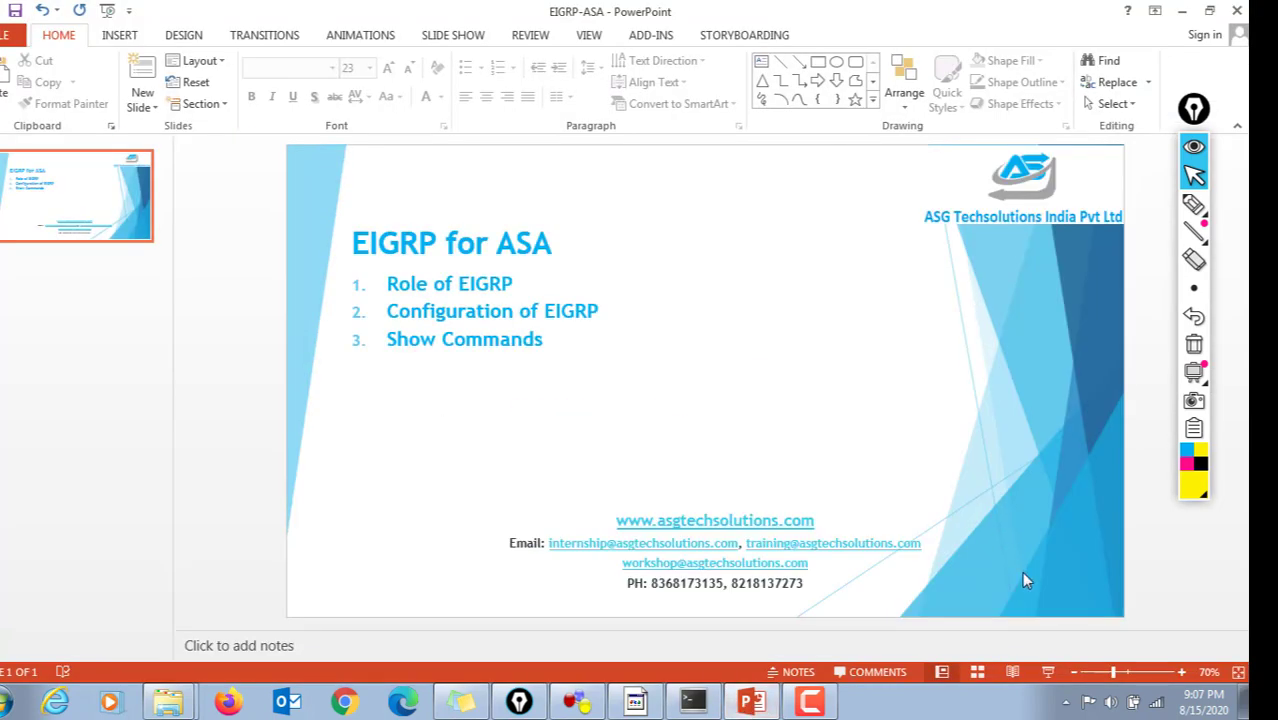
click(1045, 673)
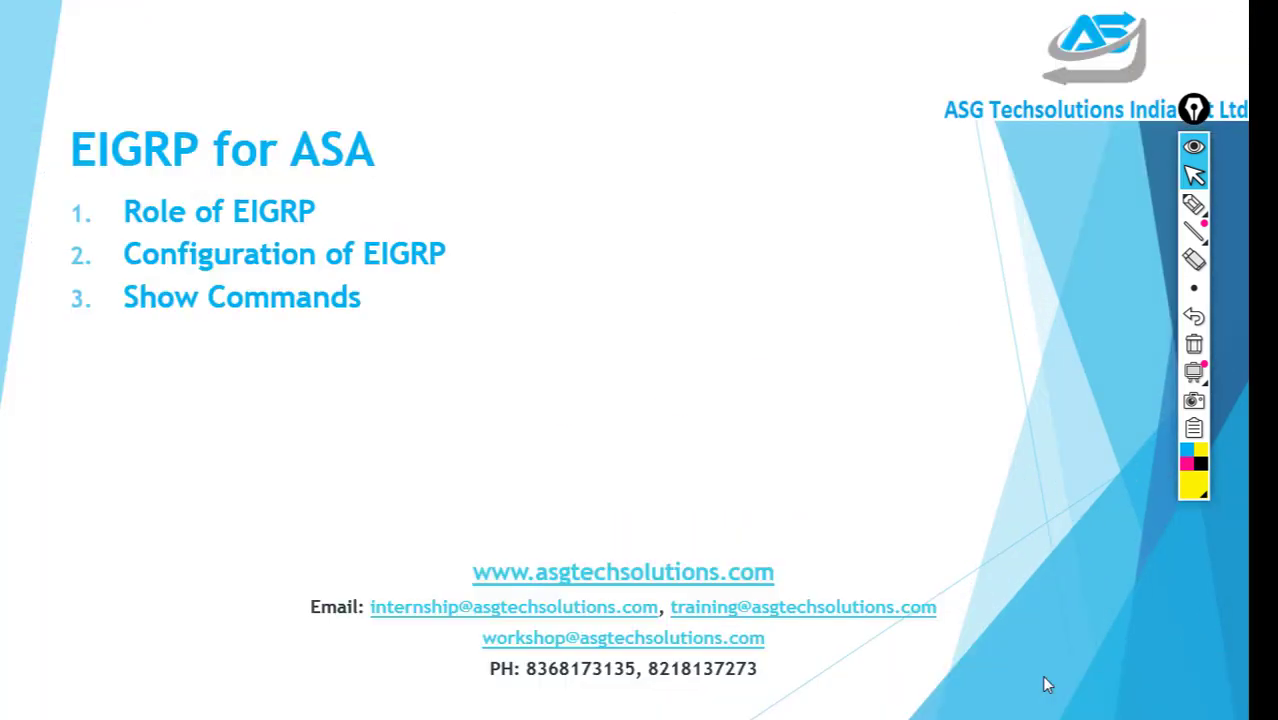